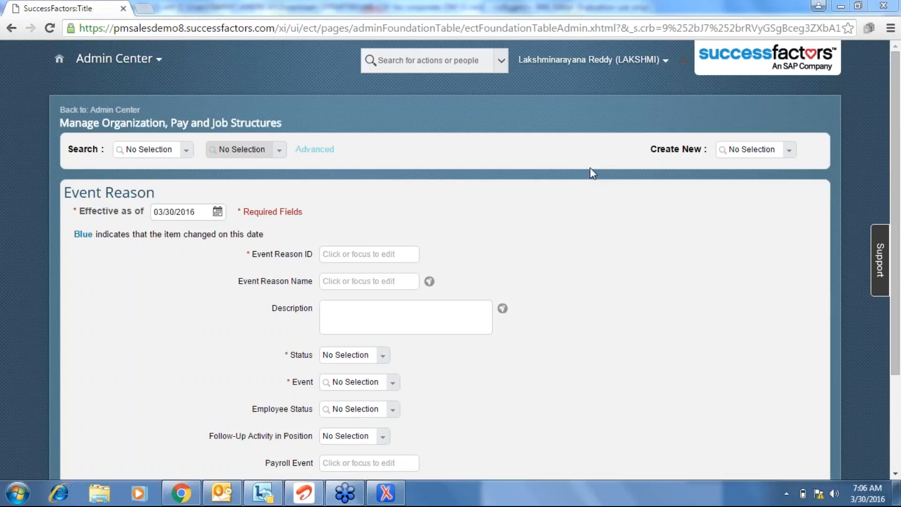
Browse the event list and close it without choosing an event.
click(393, 384)
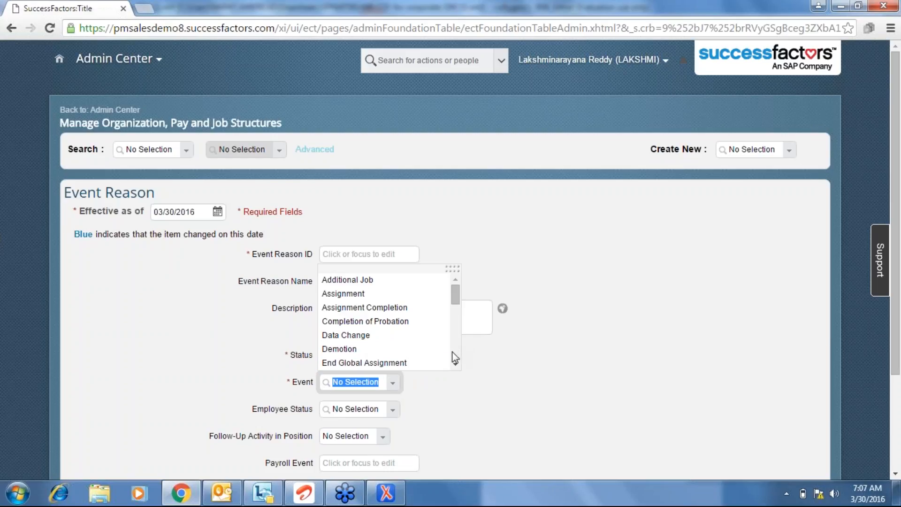
scroll(452, 352, down, 2)
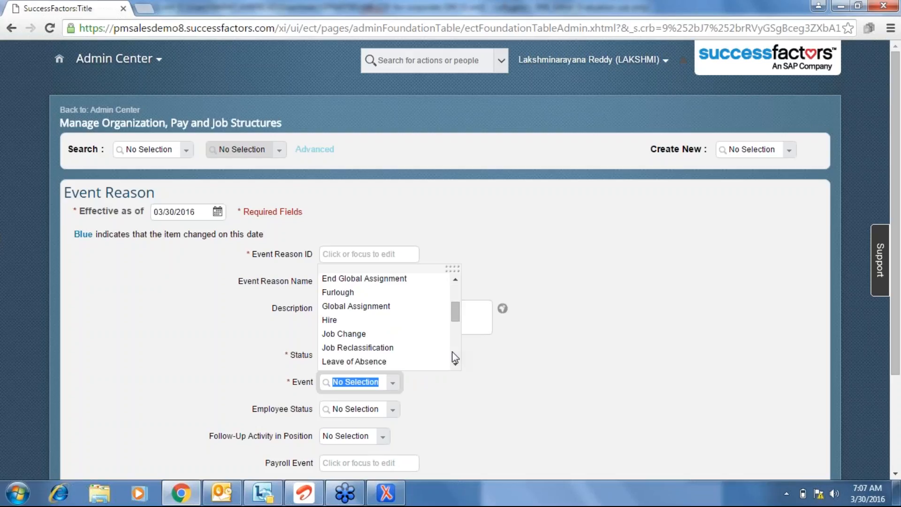
scroll(455, 358, down, 2)
scroll(453, 353, down, 2)
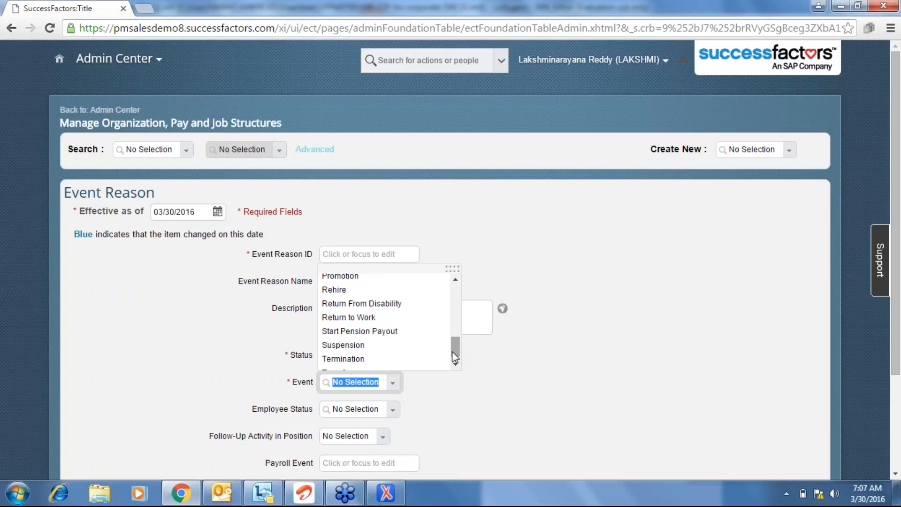
scroll(455, 366, down, 1)
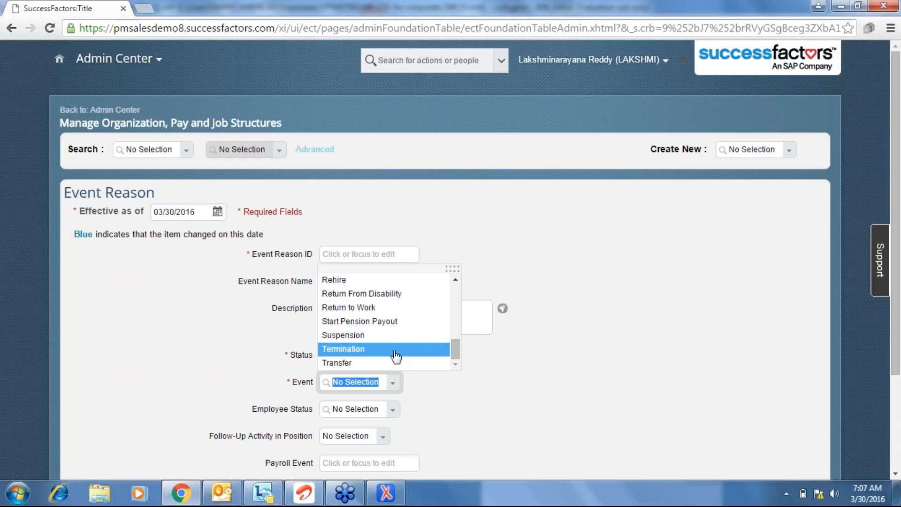
click(652, 366)
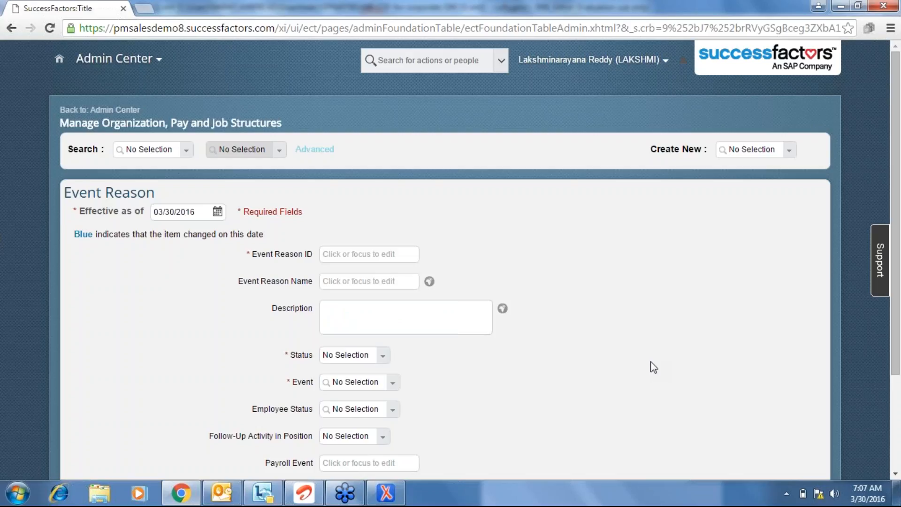
Set the event reason's effective date to 03/01/2016.
click(217, 212)
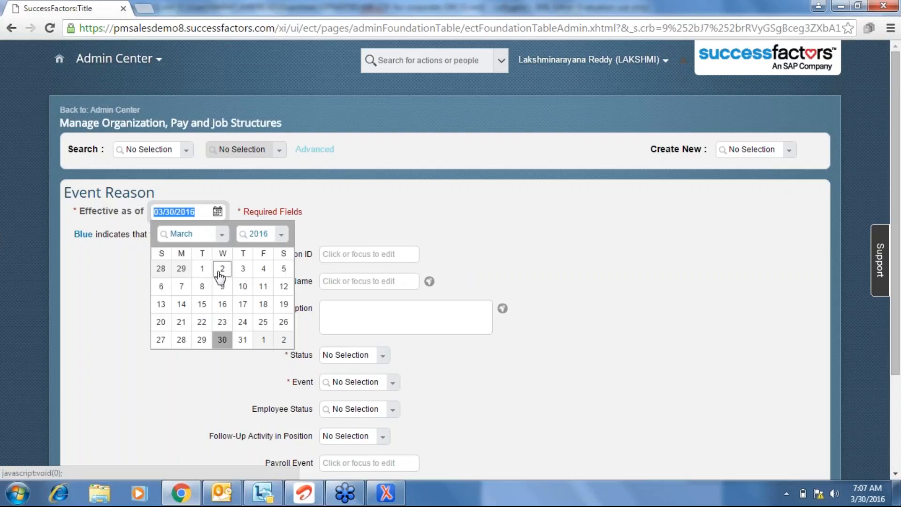
click(202, 269)
click(635, 225)
Enter Expanstion as the event reason ID, then paste it into Name and Description.
click(342, 253)
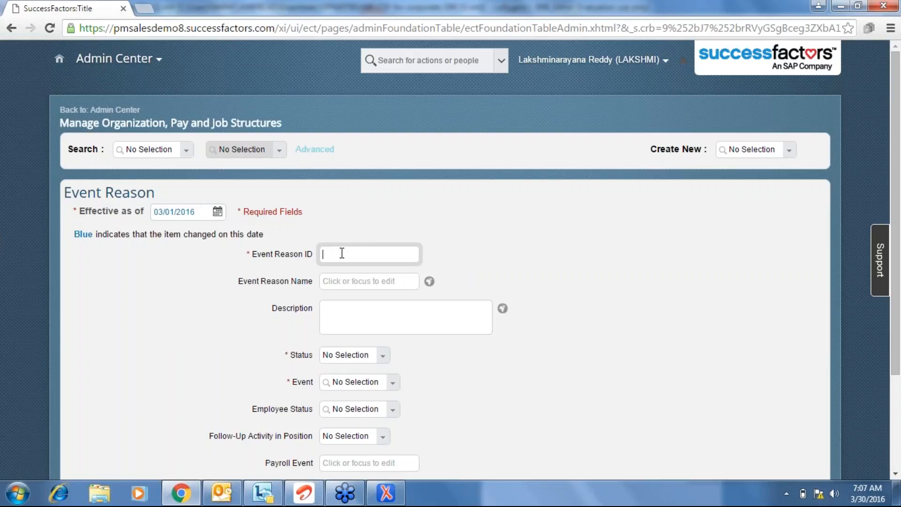
text(Exp)
text(asst)
text(ion)
double_click(342, 253)
key(ctrl+c)
click(350, 284)
key(ctrl+v)
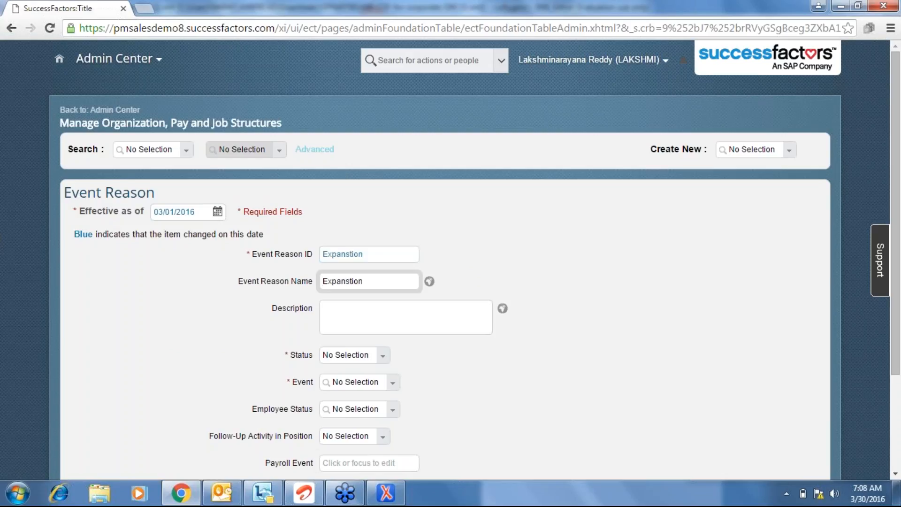
key(Tab)
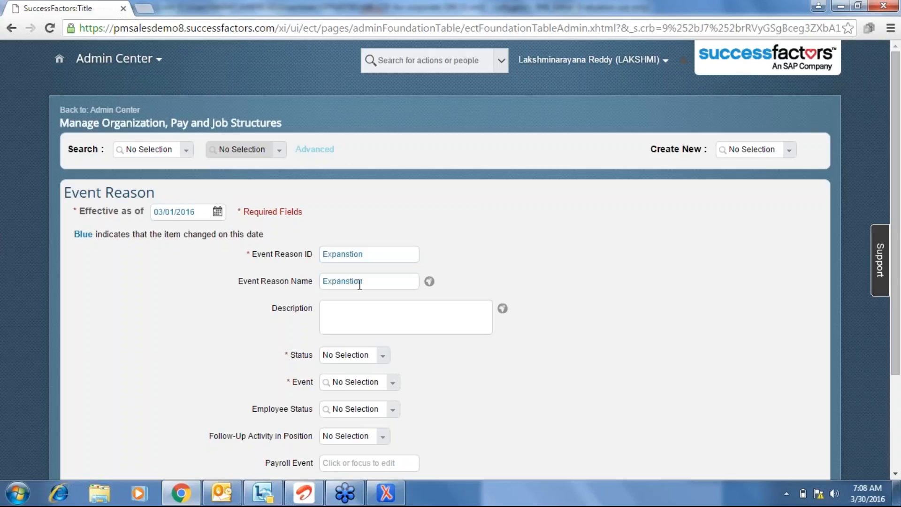
click(420, 325)
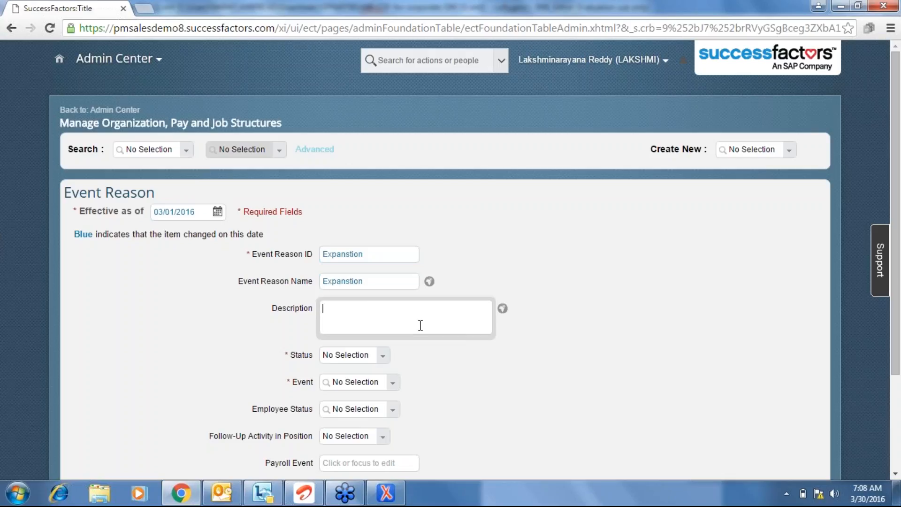
key(ctrl+v)
Set the status to Active and the event to Hire.
click(379, 357)
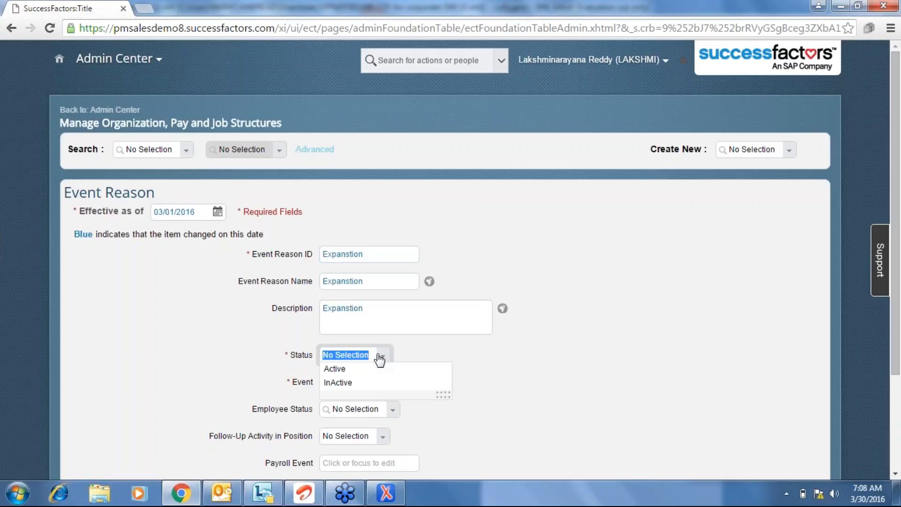
click(335, 369)
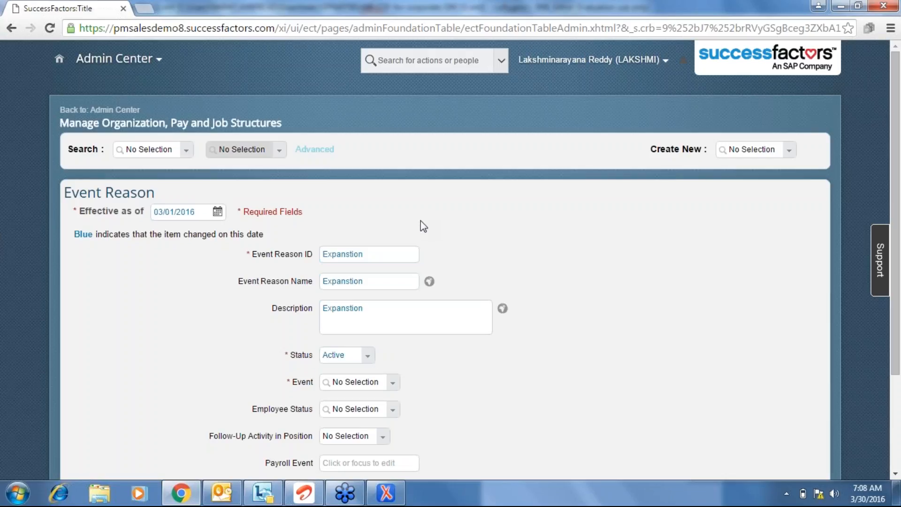
click(393, 384)
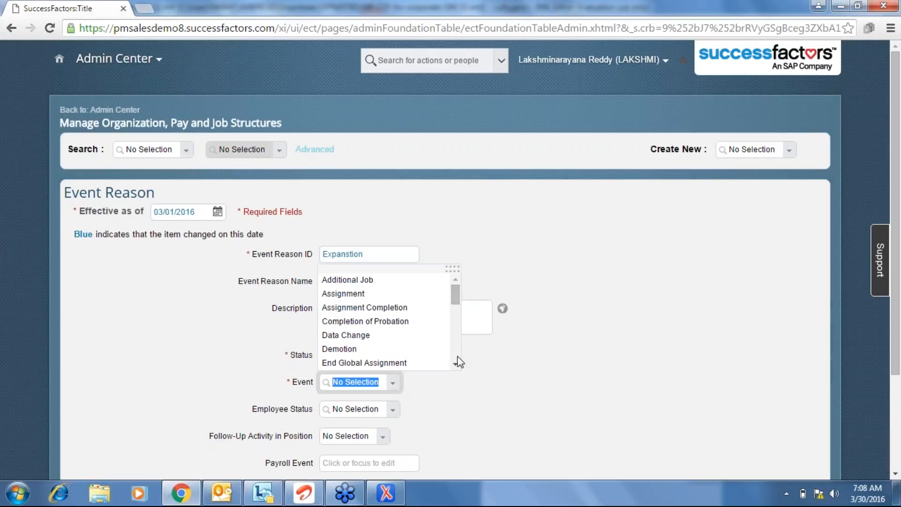
scroll(457, 362, down, 2)
click(364, 322)
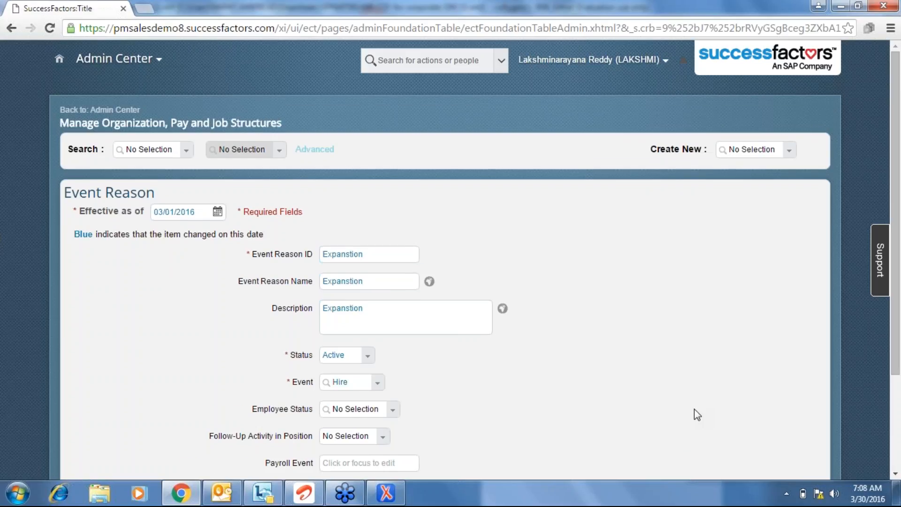
scroll(694, 409, down, 3)
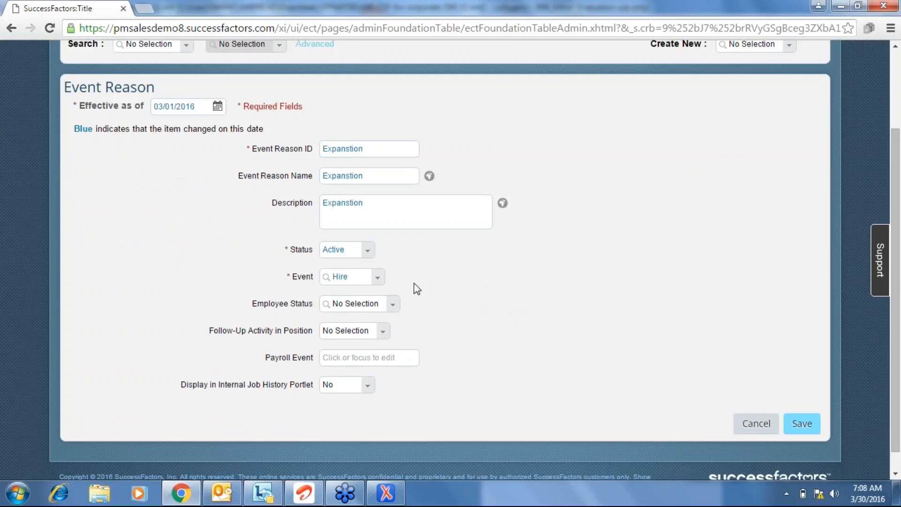
Set Employee Status to Active, leaving the follow-up activity unchanged.
click(393, 305)
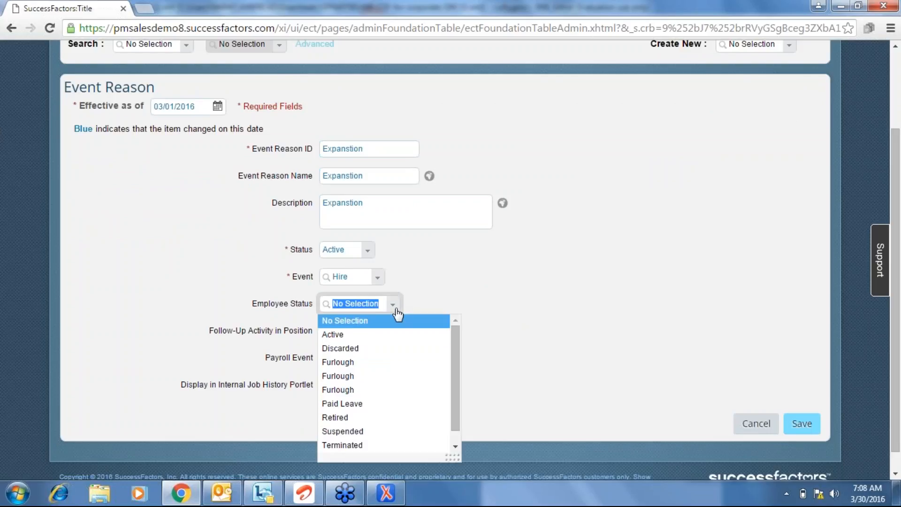
click(373, 336)
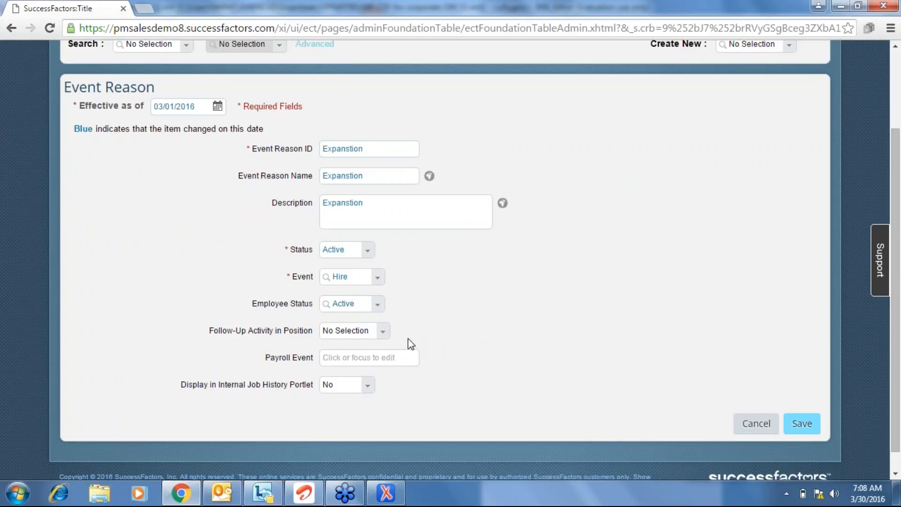
click(381, 332)
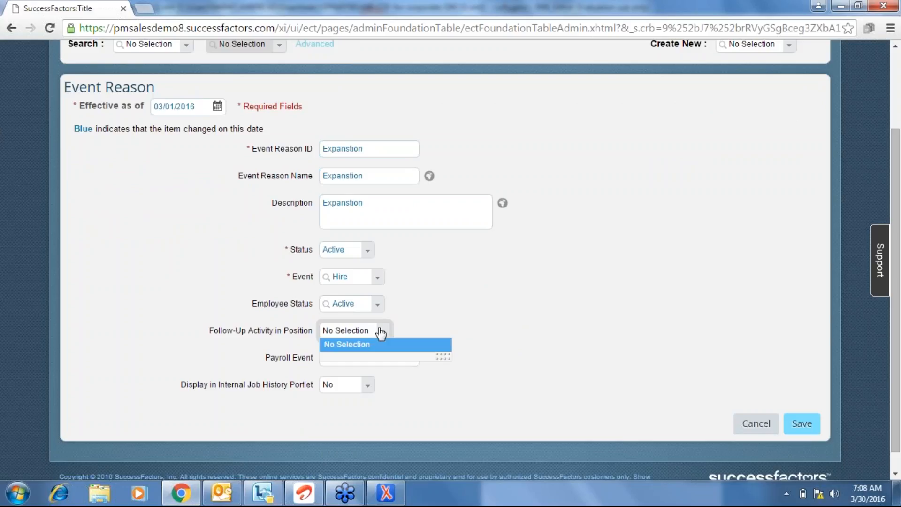
click(535, 308)
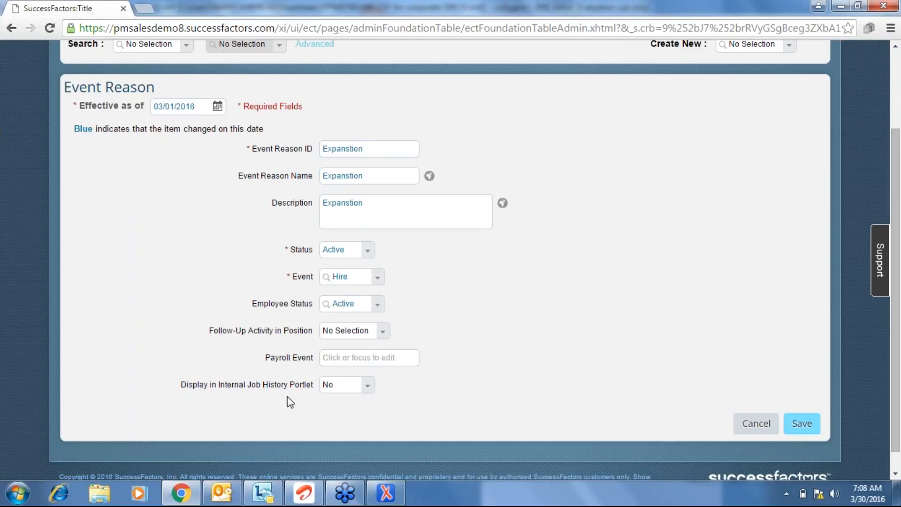
Leave Display in Internal Job History Portlet at No and save the event reason.
click(368, 387)
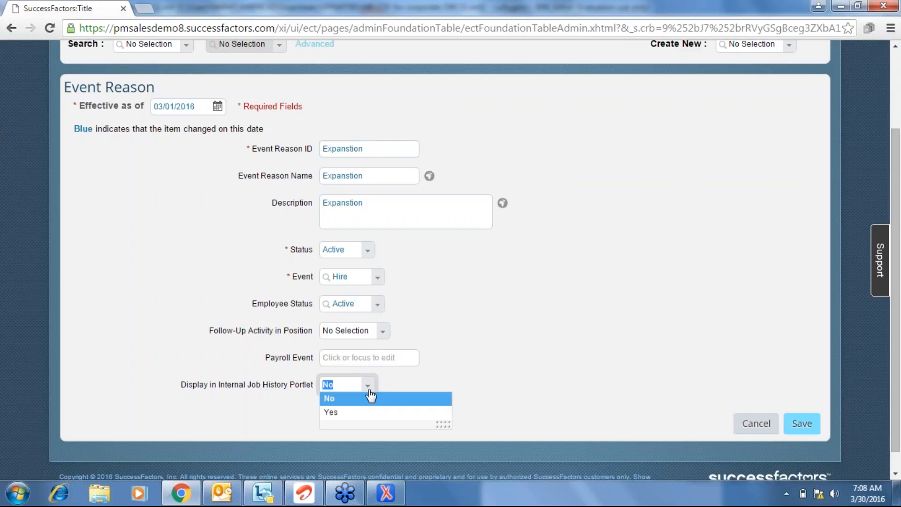
click(353, 413)
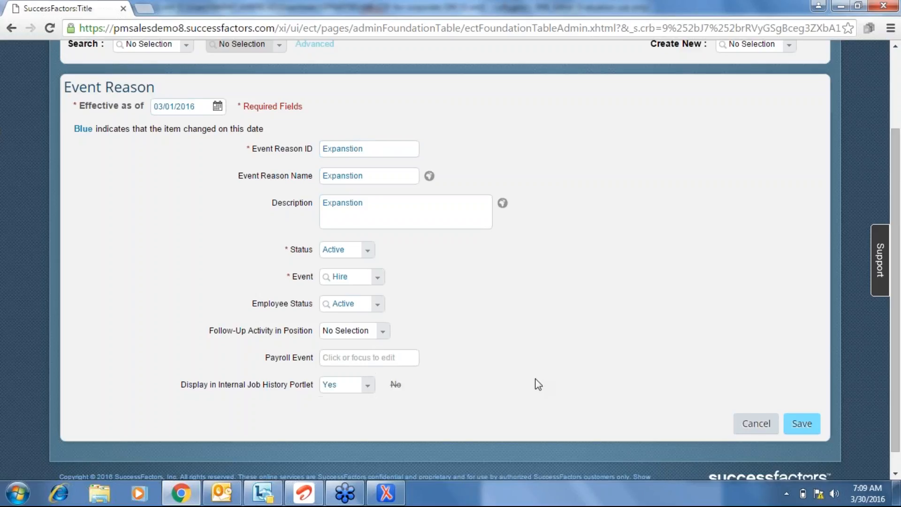
click(367, 390)
click(342, 399)
click(812, 427)
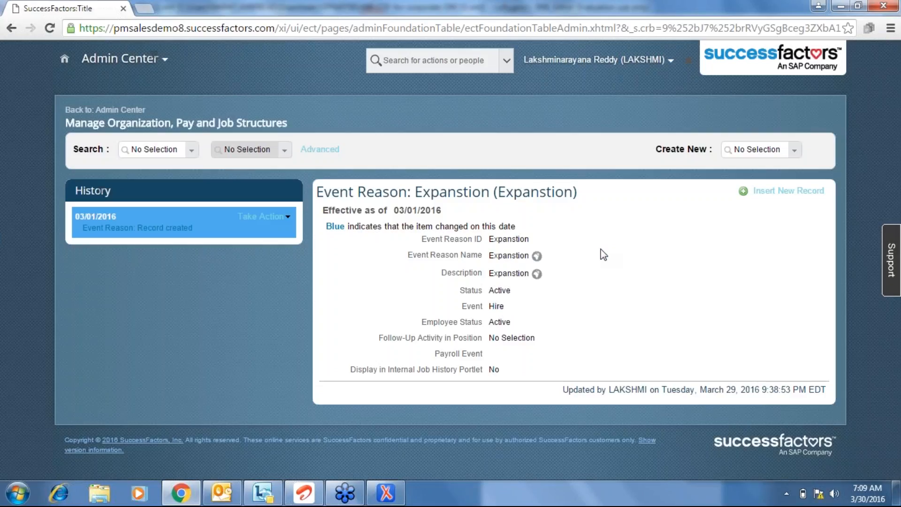
Make a correction setting Display in Internal Job History Portlet to Yes, and save.
click(268, 216)
click(268, 229)
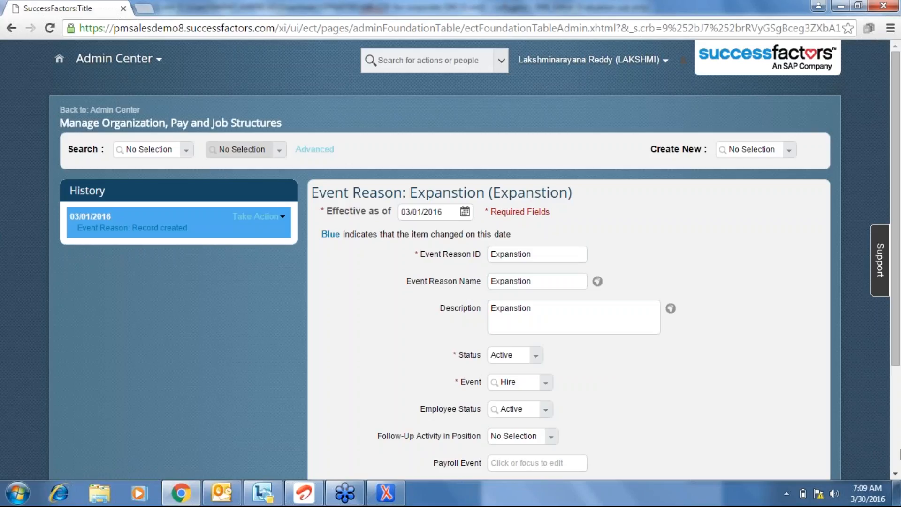
scroll(478, 318, down, 3)
click(535, 346)
click(516, 376)
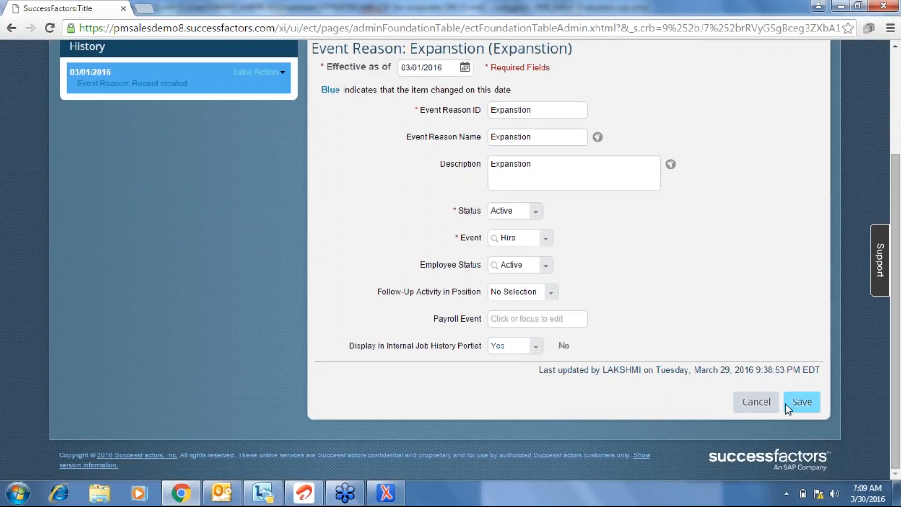
click(802, 402)
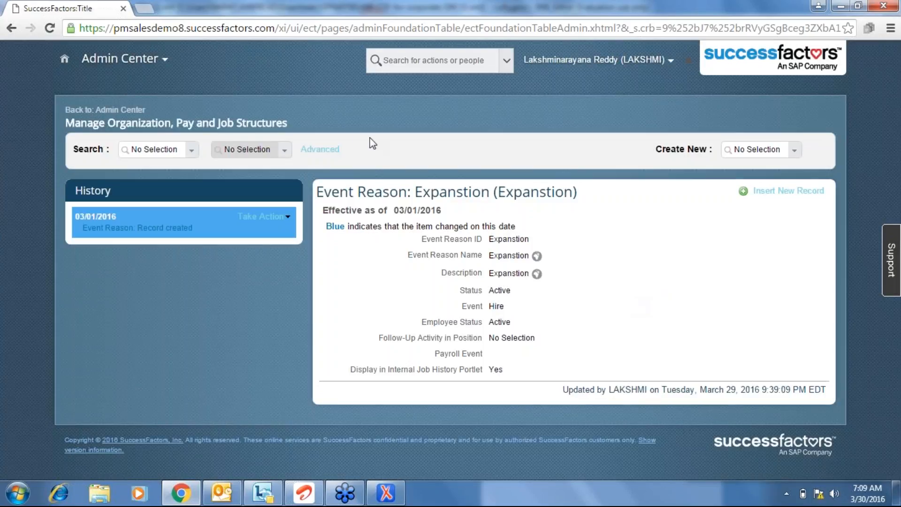
Return to the Admin Center home and log out from the account menu.
click(120, 110)
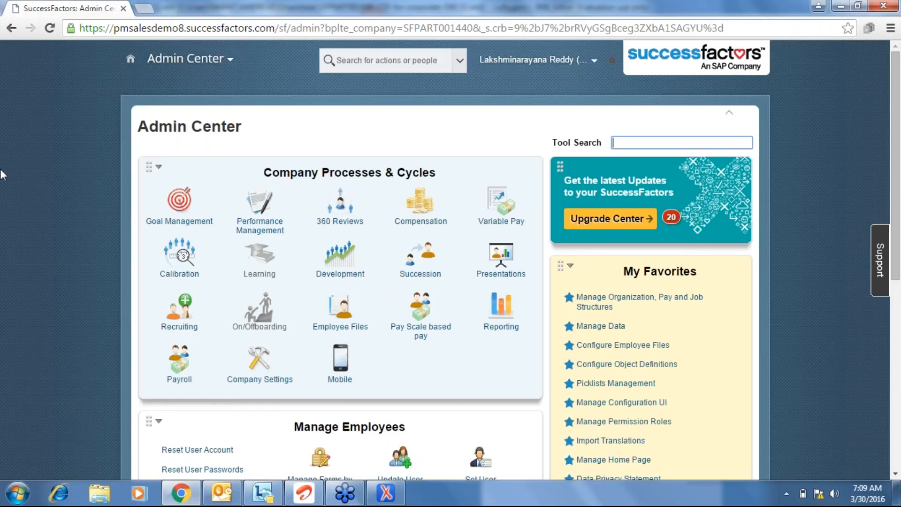
click(51, 386)
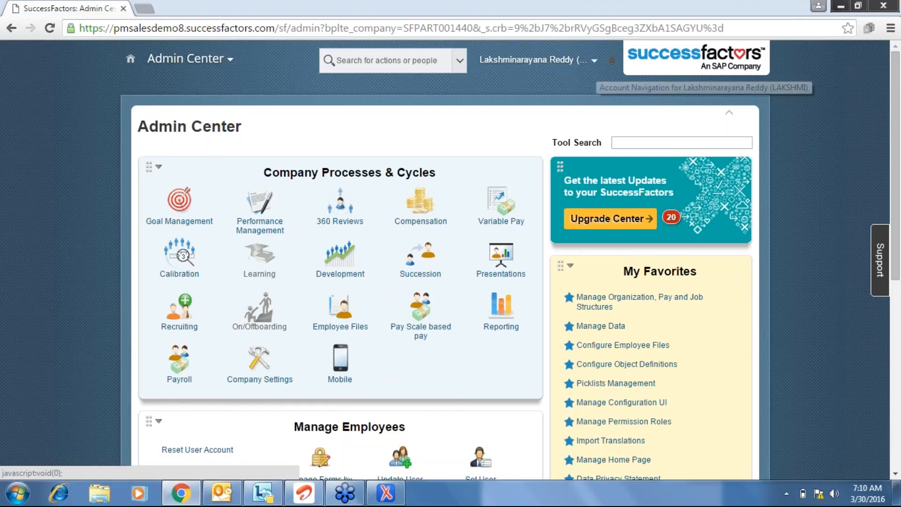
click(594, 60)
click(516, 127)
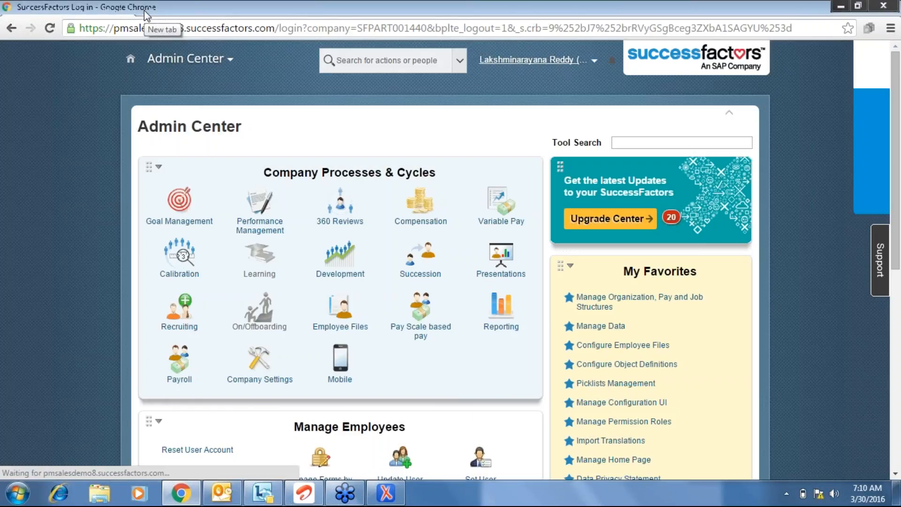
In a new tab, sign in to the DC08-Sales Demo provisioning login with username and password.
click(145, 11)
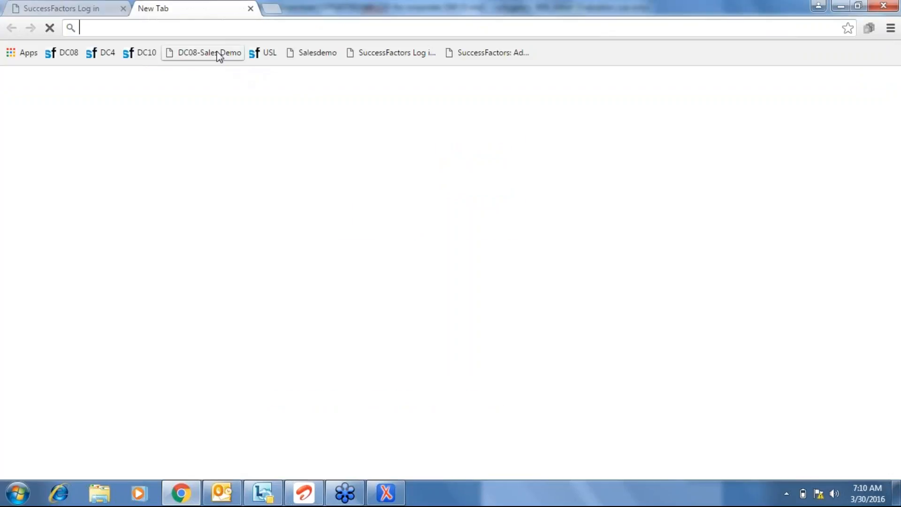
click(218, 53)
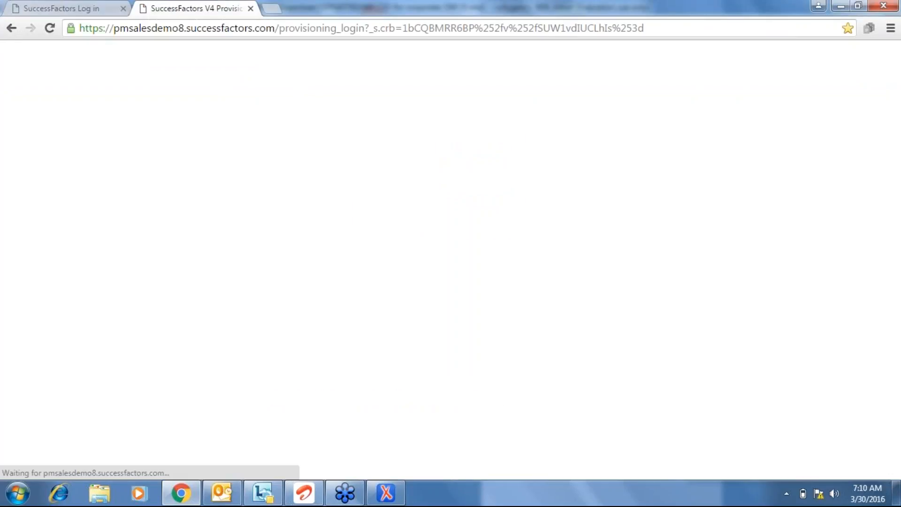
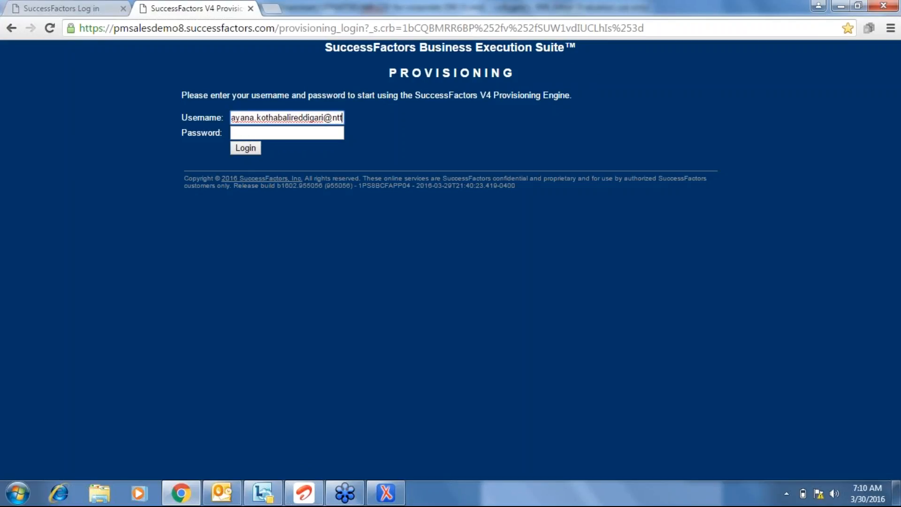
key(Tab)
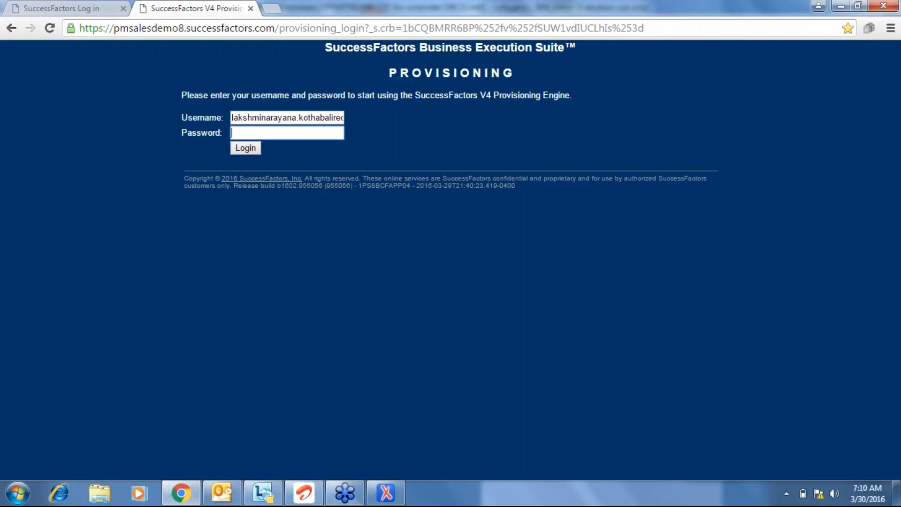
text(••••••••••••)
click(246, 148)
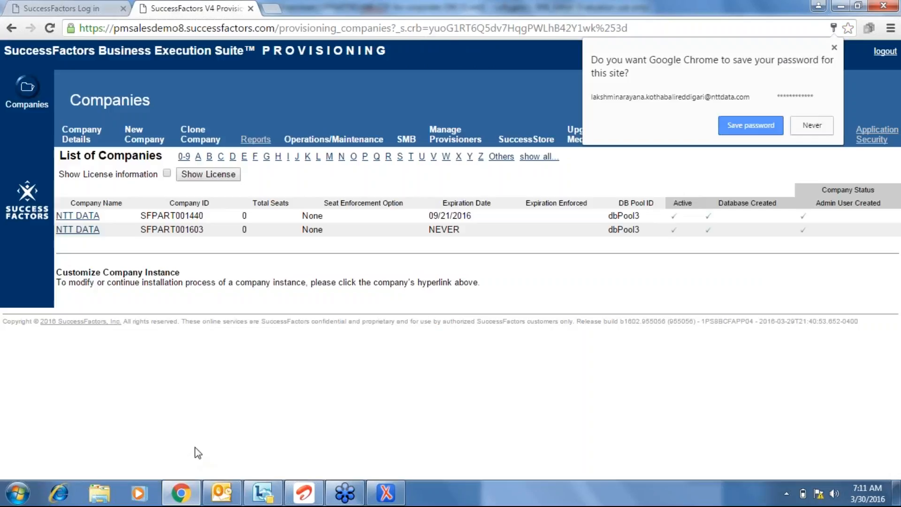
Dismiss the password prompt, open the first NTT DATA company, and reach Import/Export Data Model.
click(195, 447)
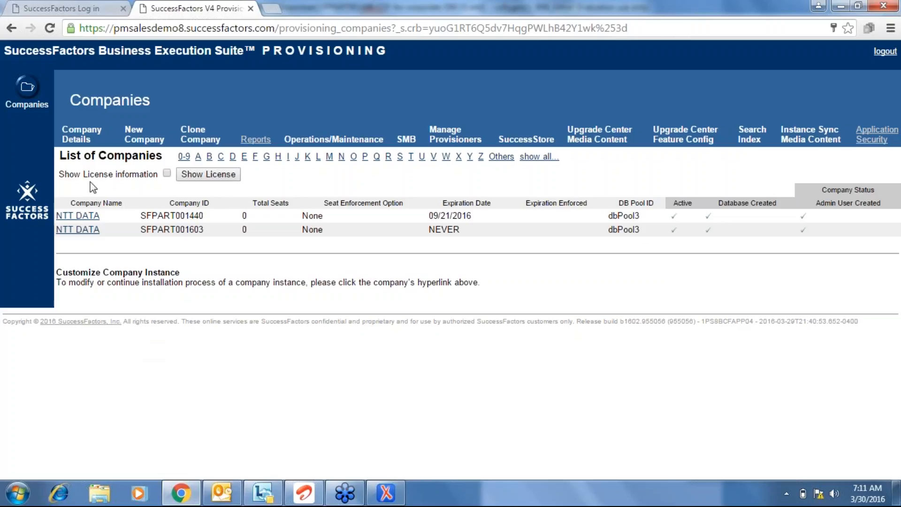
click(81, 215)
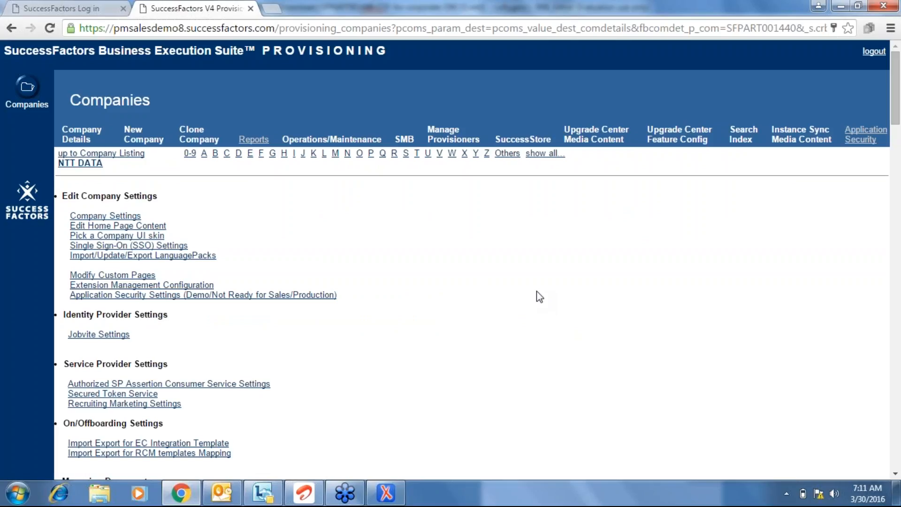
scroll(538, 296, down, 8)
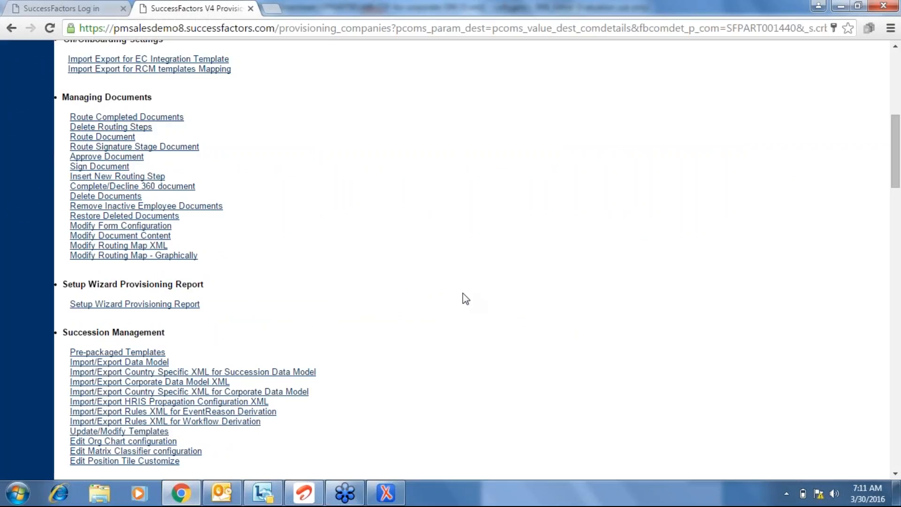
click(150, 363)
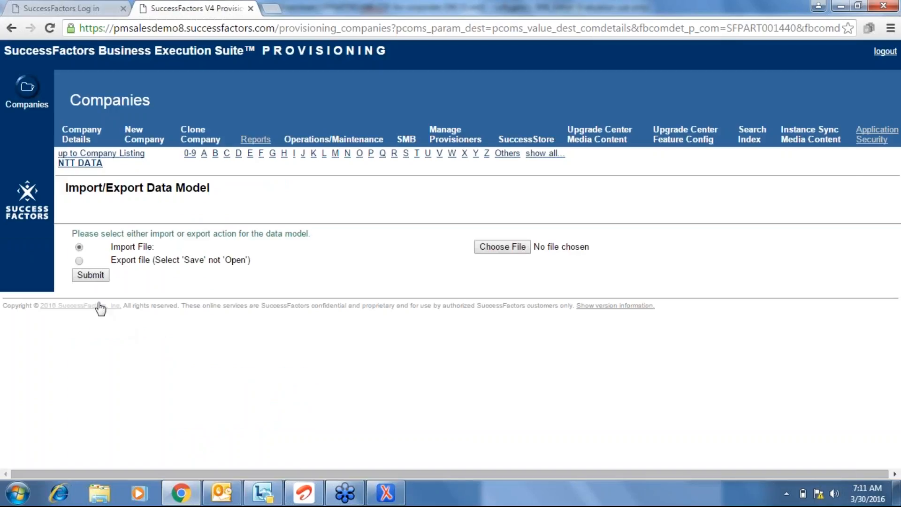
Export the data model as an XML file, then switch to oXygen XML Editor.
click(79, 261)
click(91, 275)
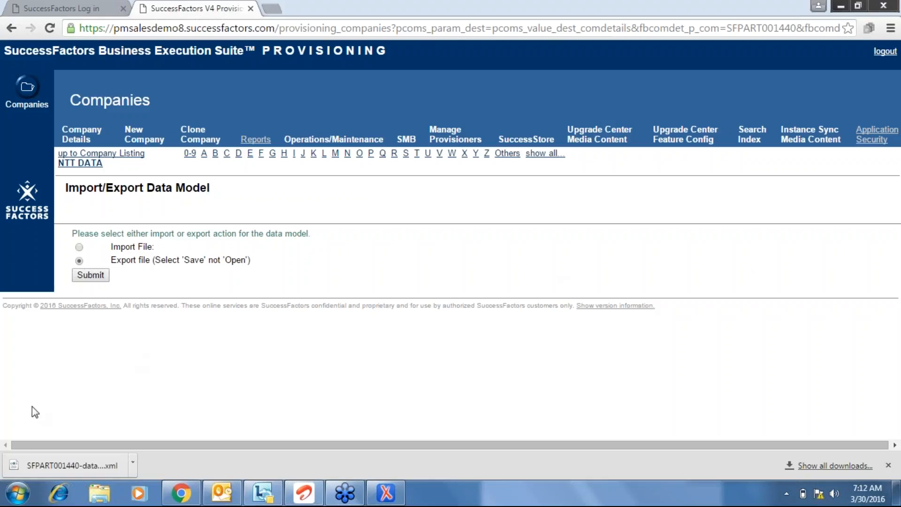
click(386, 493)
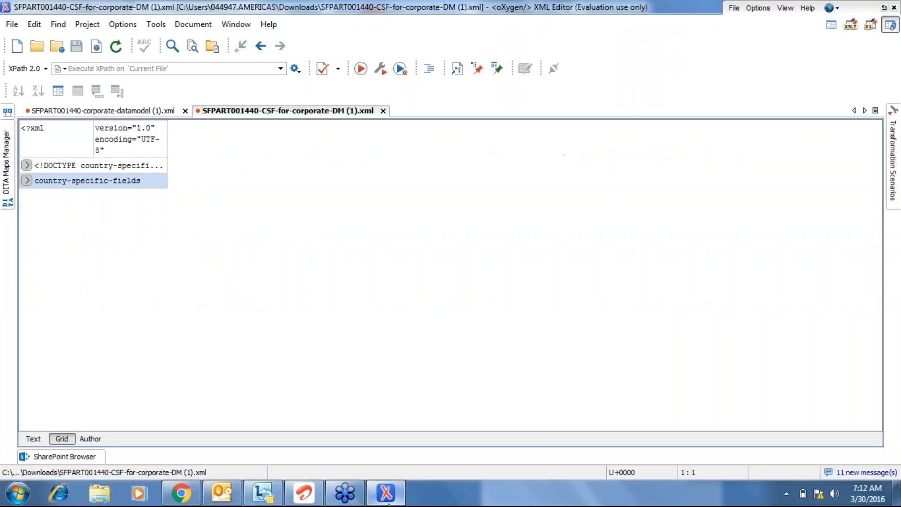
Open SFPART001440-data-model (2).xml from Downloads and expand succession-data-model in Grid view.
click(37, 47)
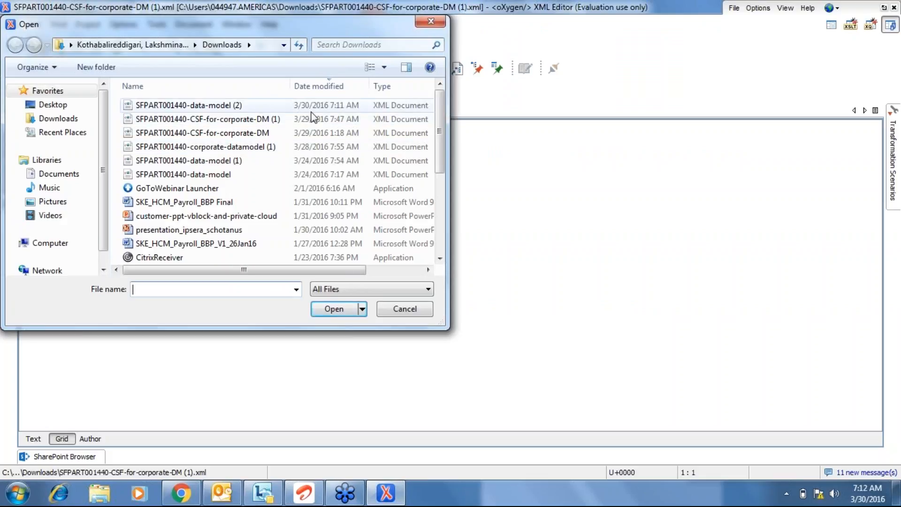
double_click(194, 106)
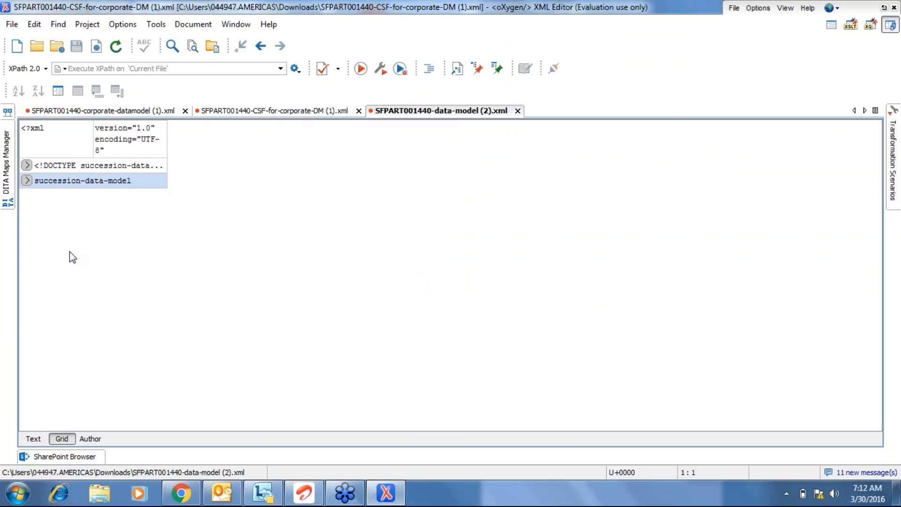
click(26, 180)
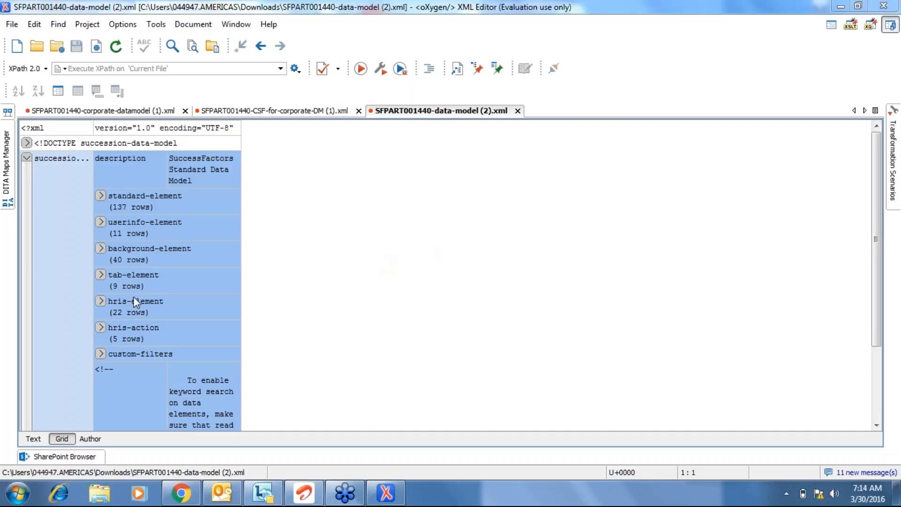
Look over the tab-element, background-element and userinfo-element rows, then expand hris-element.
click(127, 280)
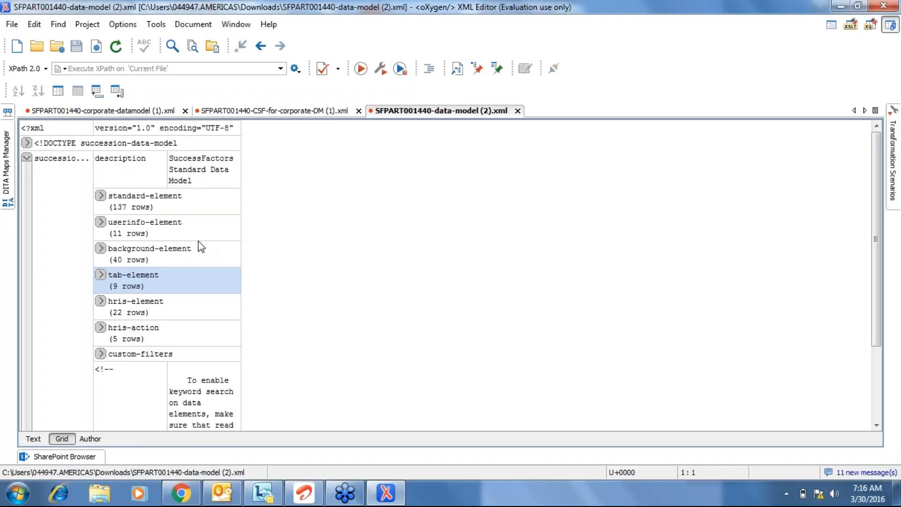
click(156, 241)
click(136, 216)
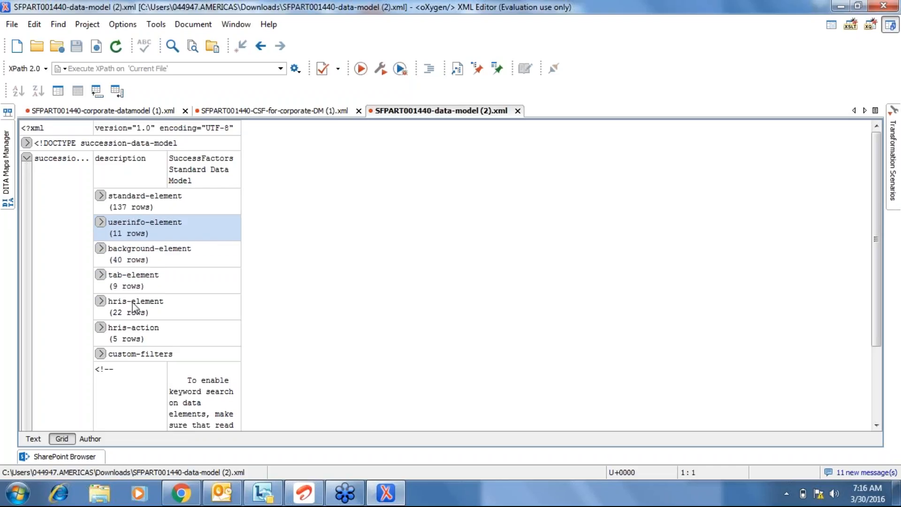
click(101, 302)
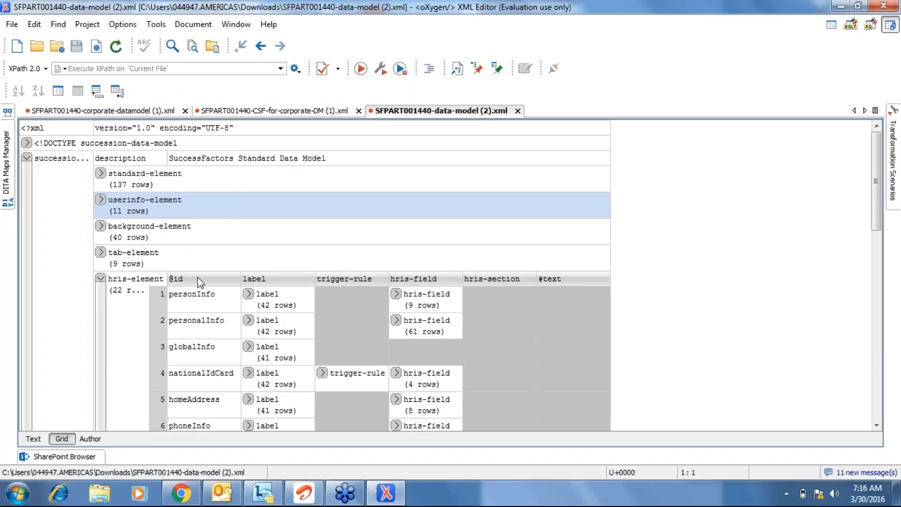
click(876, 427)
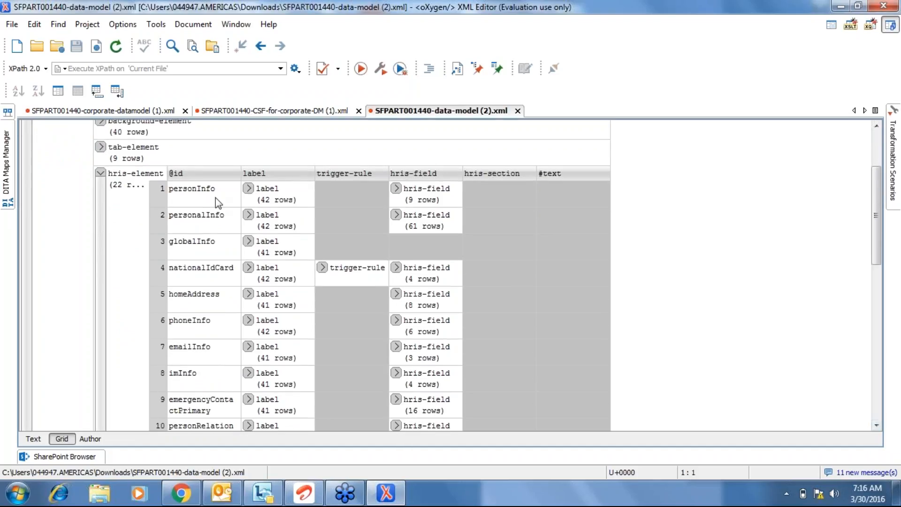
click(215, 198)
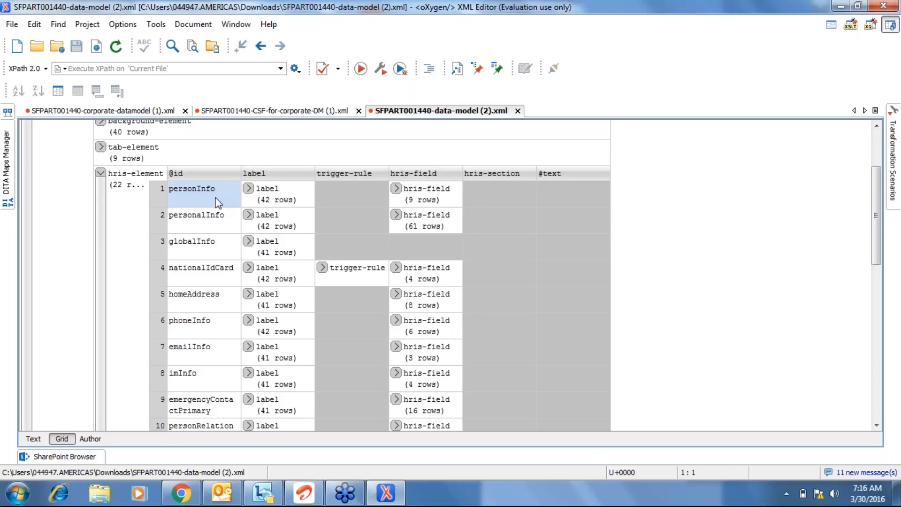
click(396, 189)
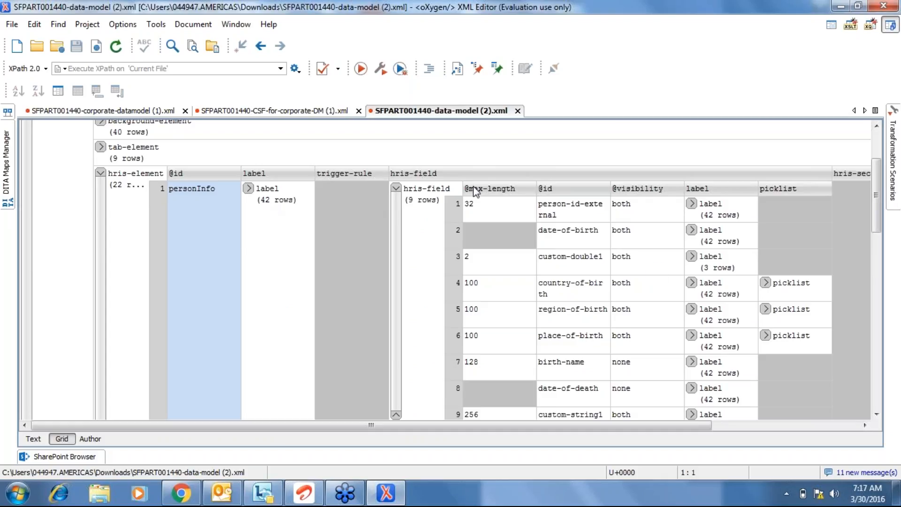
click(396, 189)
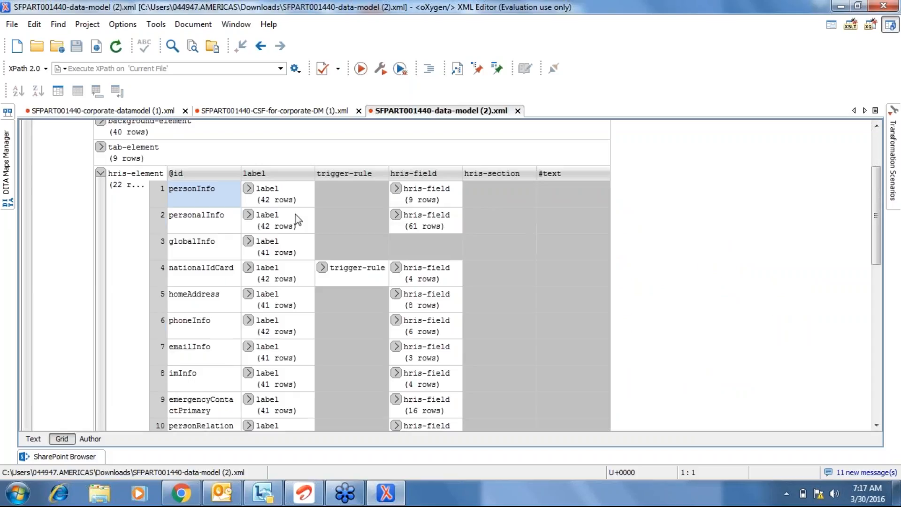
click(396, 216)
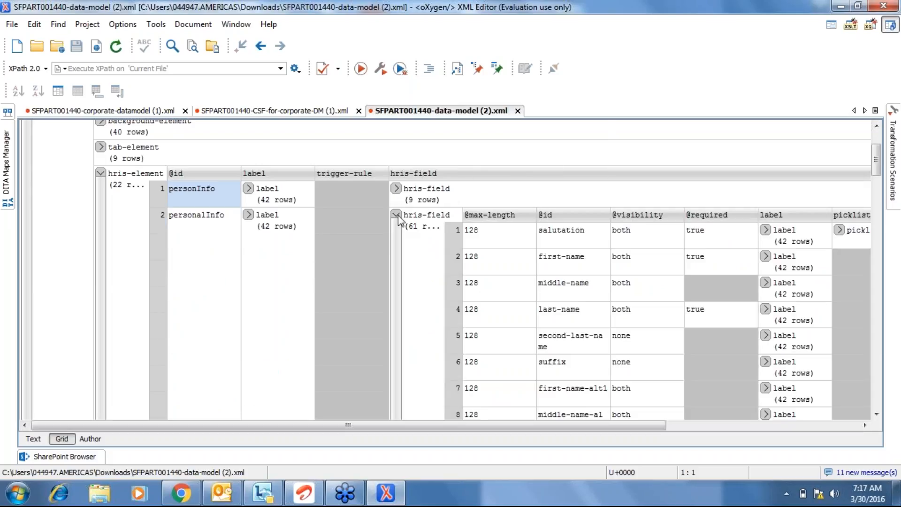
click(396, 215)
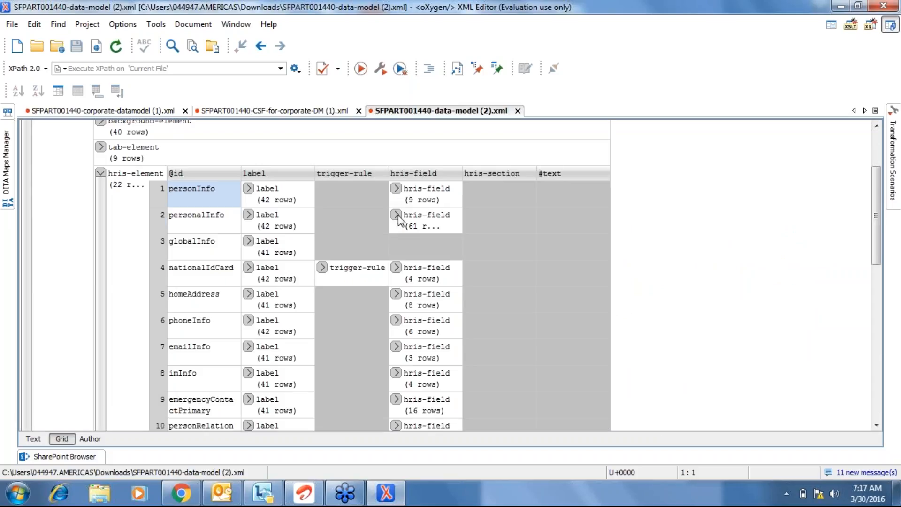
click(396, 188)
Collapse personInfo's fields and review the personalInfo, globalInfo and nationalIdCard entries.
click(396, 189)
click(203, 222)
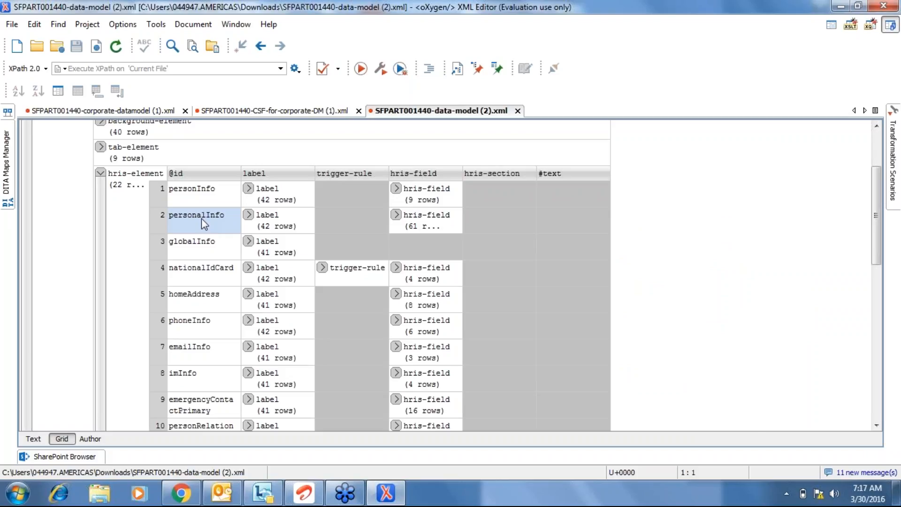
key(Up)
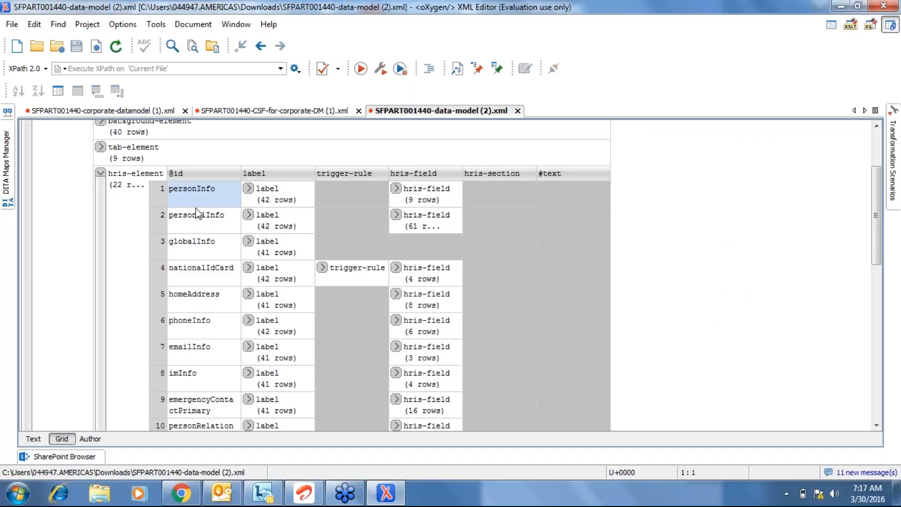
click(214, 224)
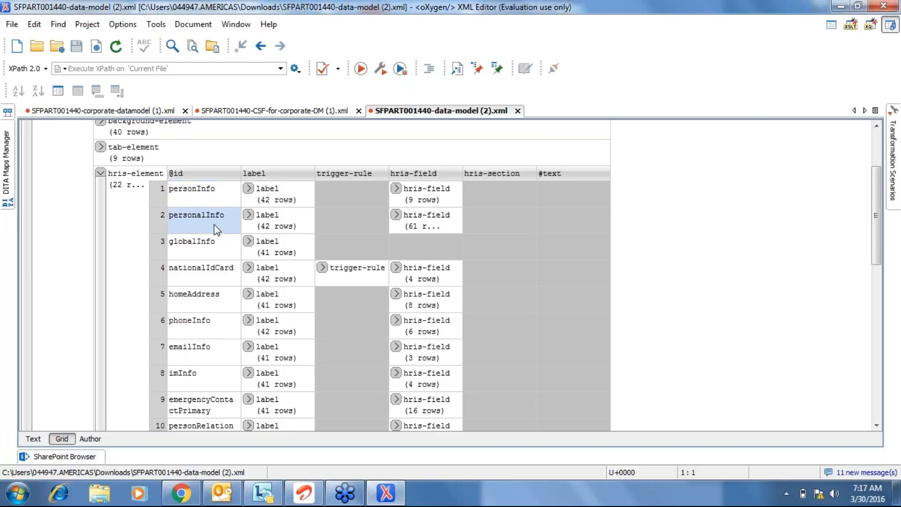
click(212, 238)
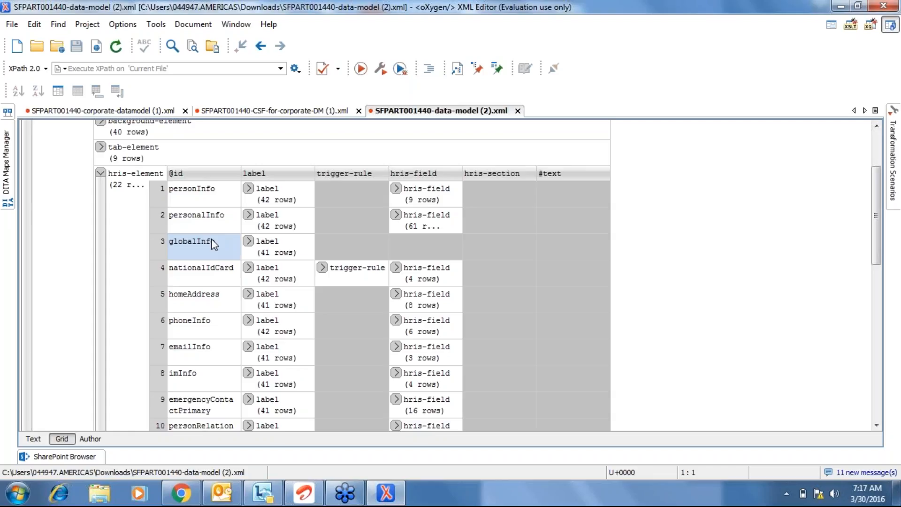
key(Down)
key(Down)
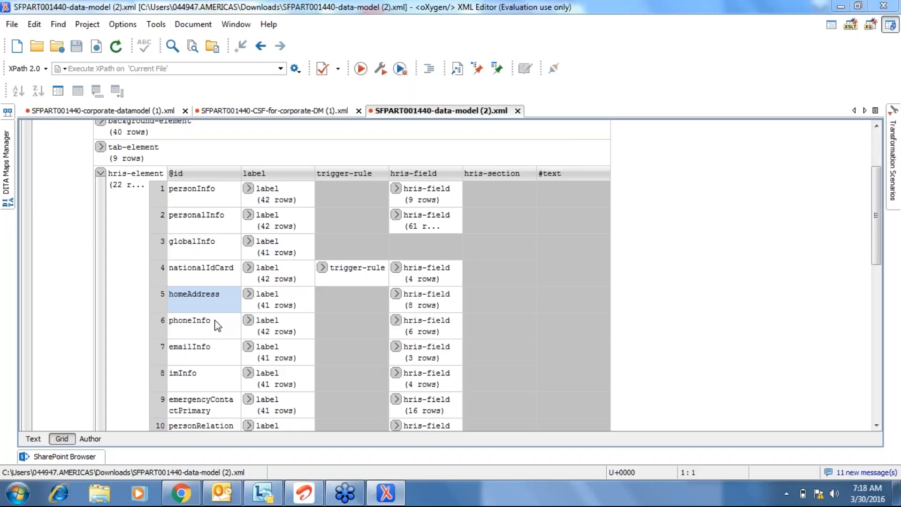
Step through the hris-element entries from phoneInfo down to paymentInfo and back up.
double_click(197, 323)
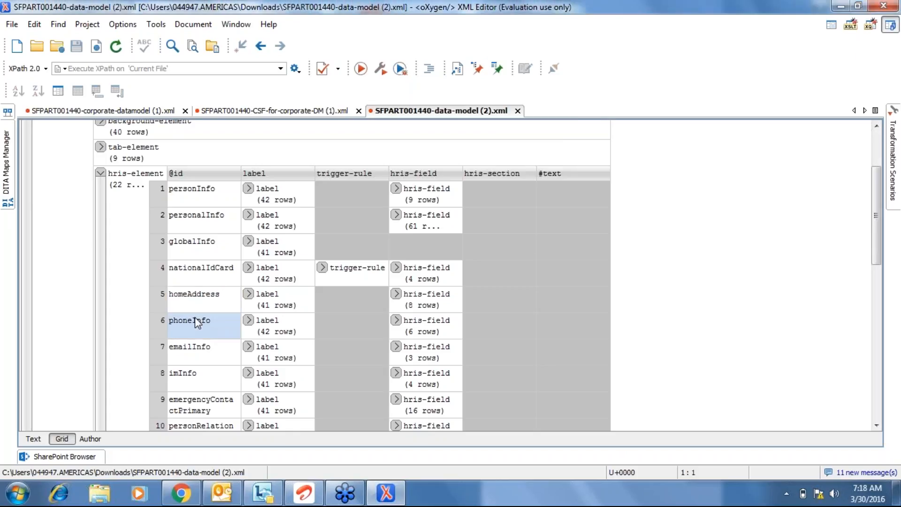
click(210, 353)
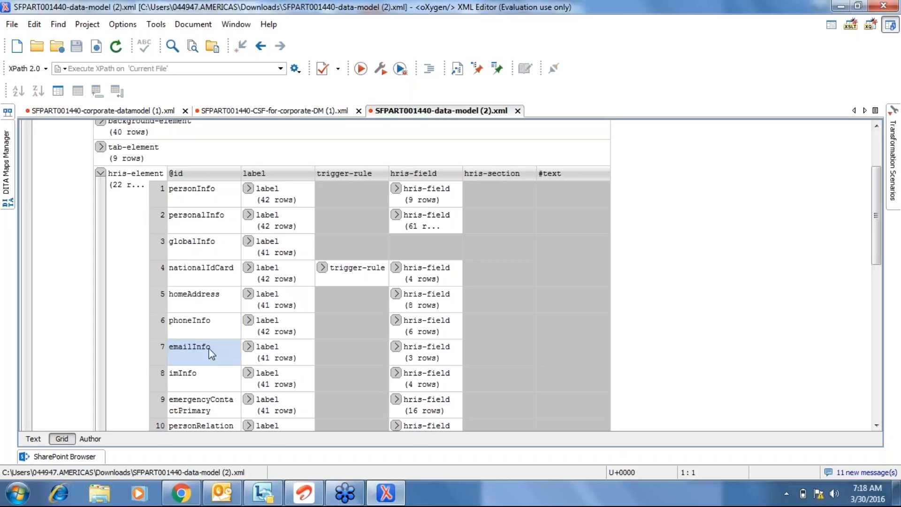
key(Down)
key(Down)
key(Down)
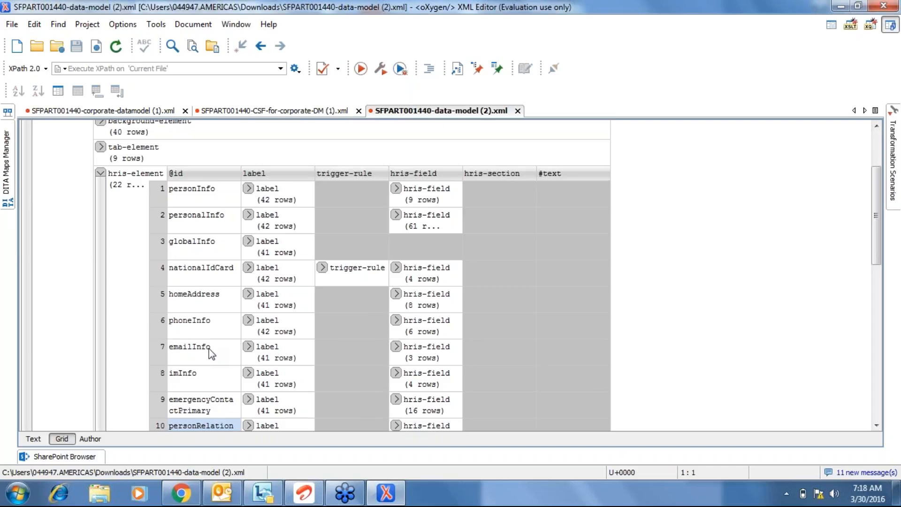
key(Down)
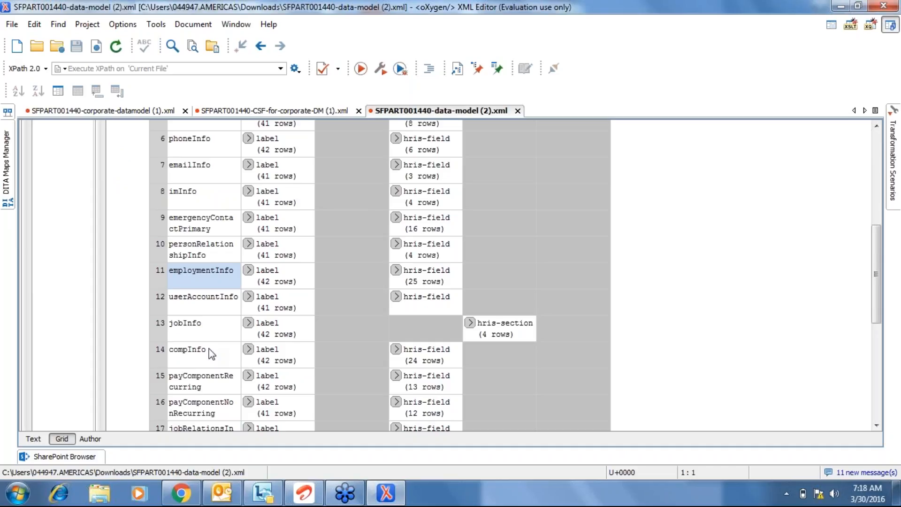
key(Down)
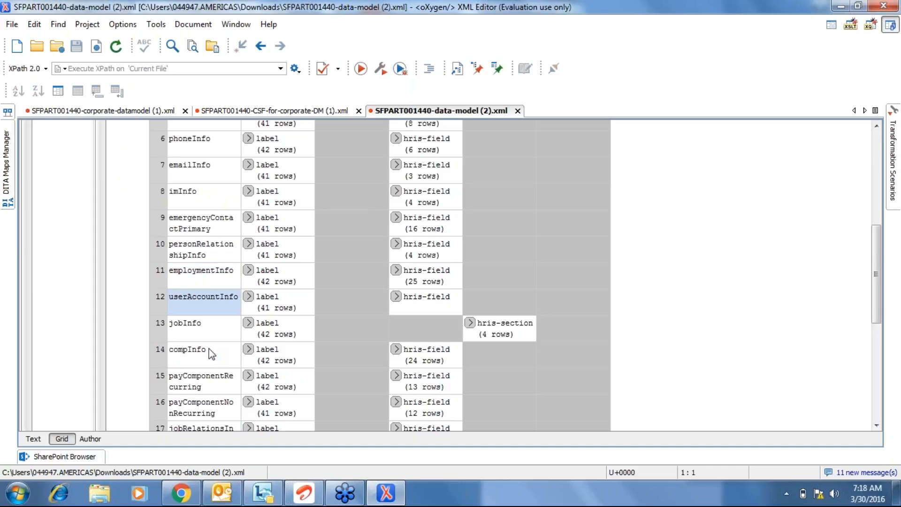
key(Down)
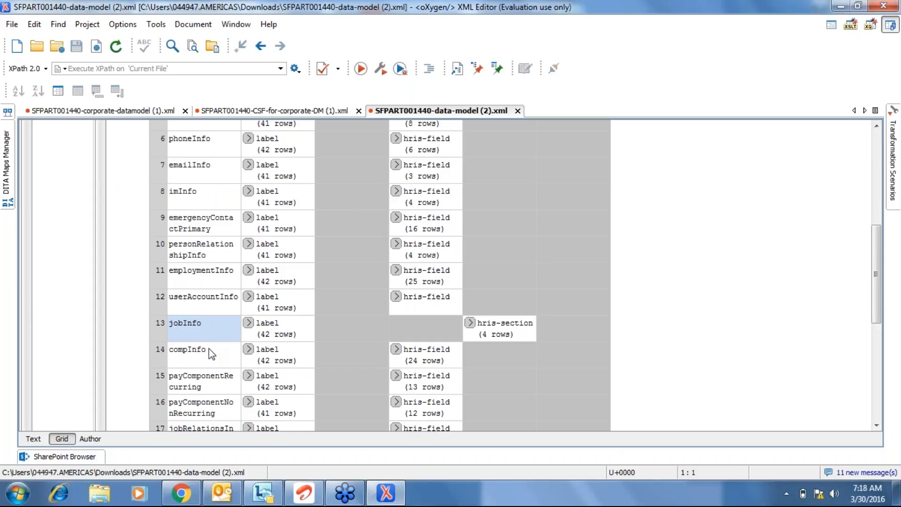
key(Down)
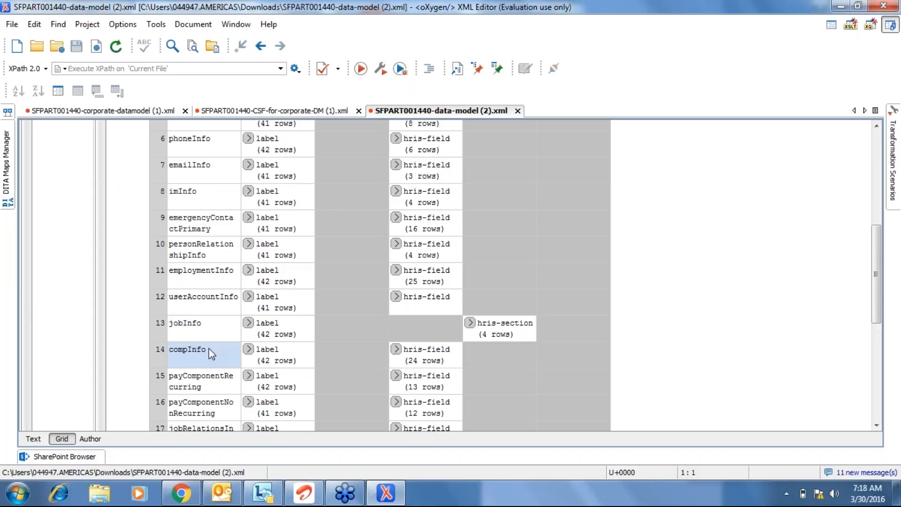
key(Down)
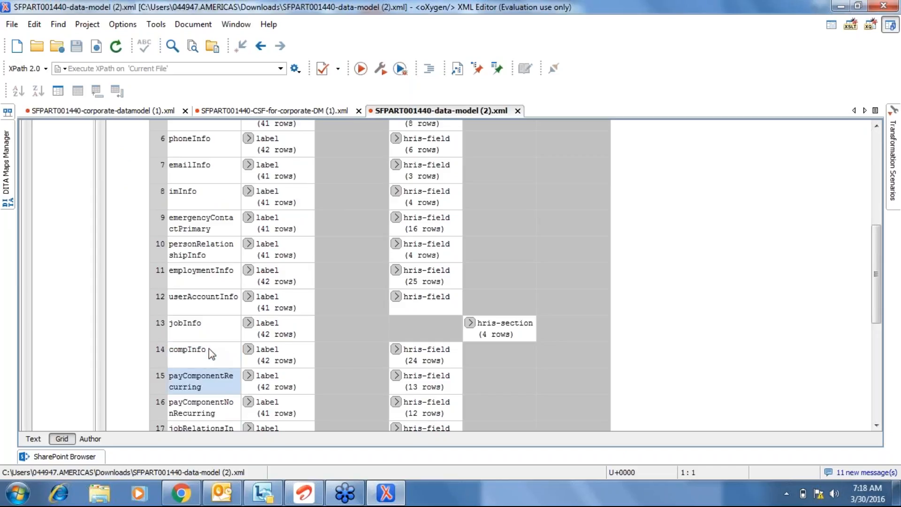
key(Down)
key(Down)
key(Down)
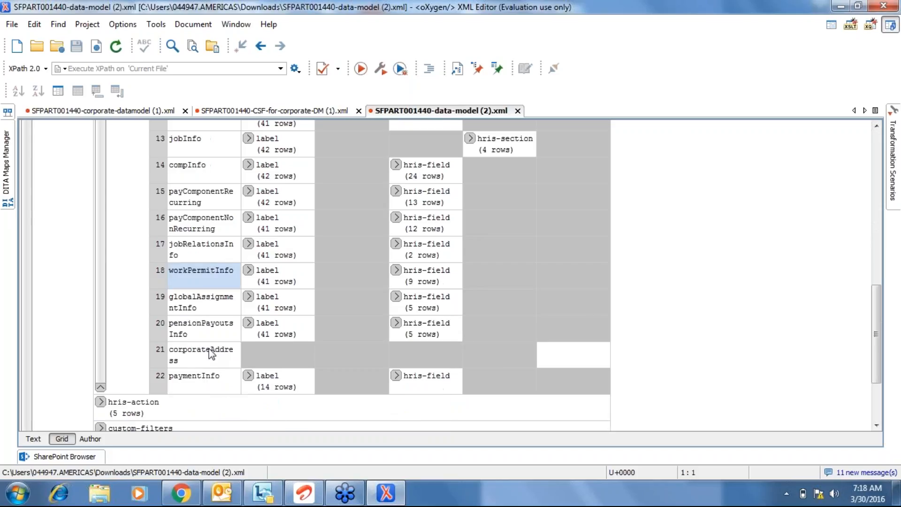
key(Down)
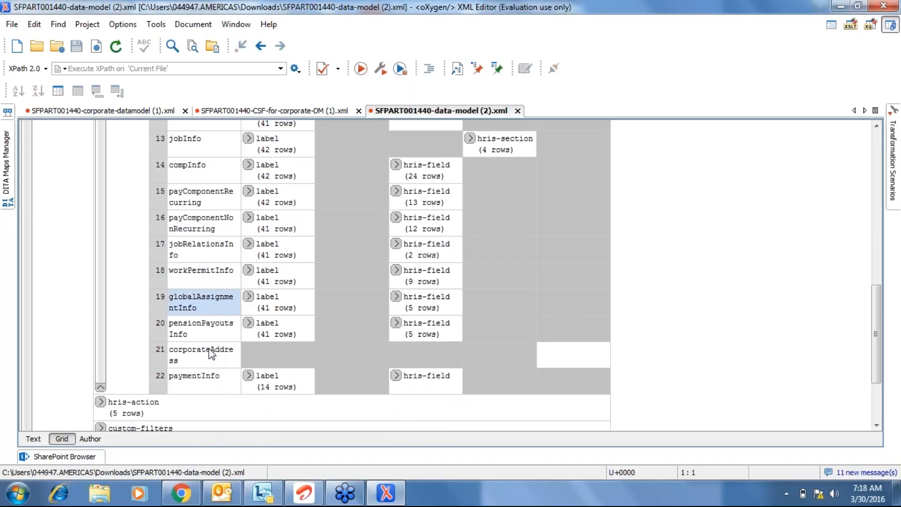
key(Up)
key(Down)
key(Down)
key(Down)
key(Down)
key(Up)
key(Up)
key(Up)
key(Up)
key(Up)
key(Up)
key(Up)
key(Up)
key(Up)
key(Up)
key(Up)
key(Up)
key(Up)
key(Up)
key(Up)
key(Up)
key(Up)
key(Up)
key(Up)
key(Up)
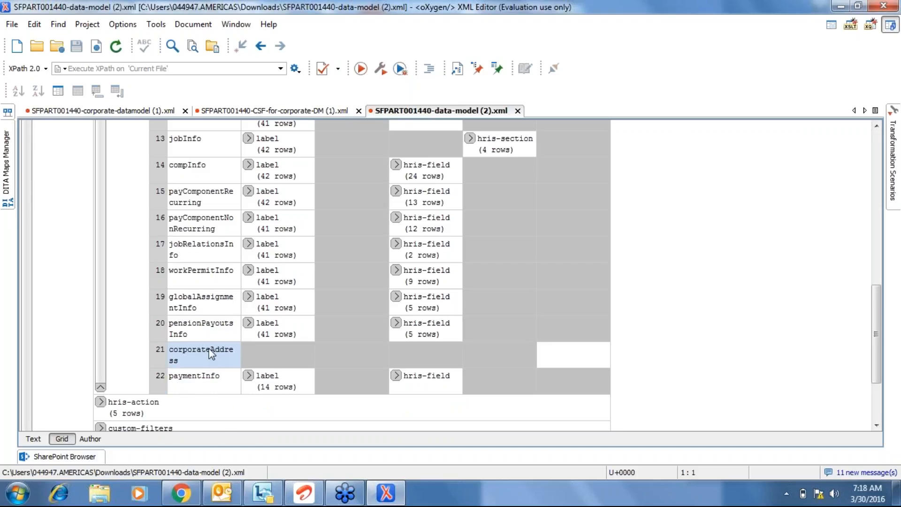
key(Up)
key(Up)
key(Up)
key(Up)
key(Up)
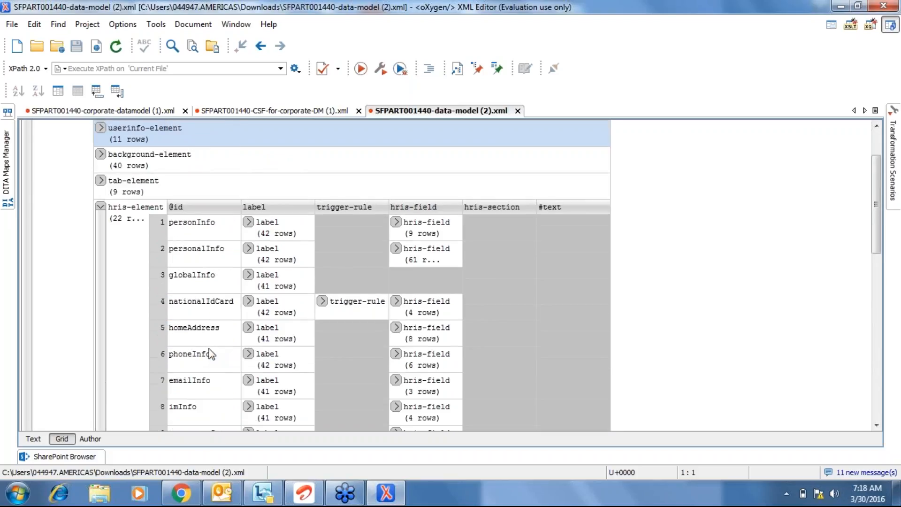
Return to personInfo and expand its nine hris-field entries.
click(188, 248)
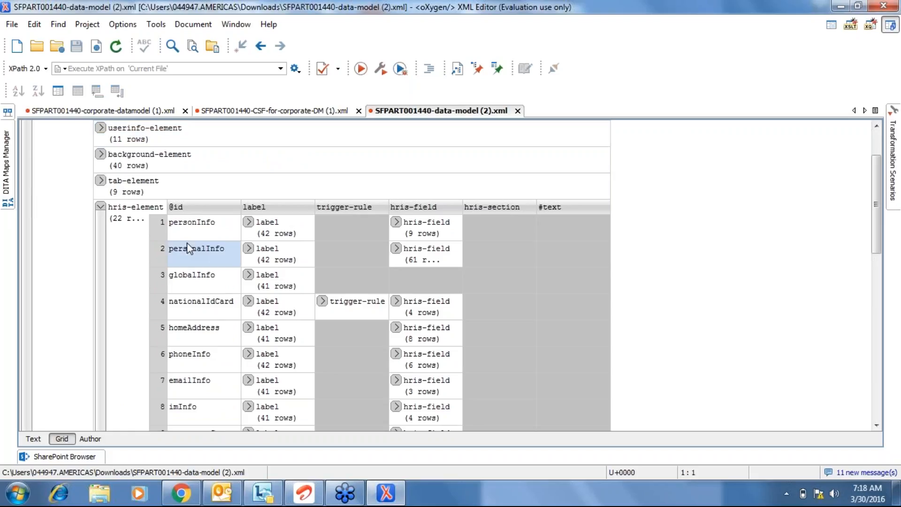
click(187, 236)
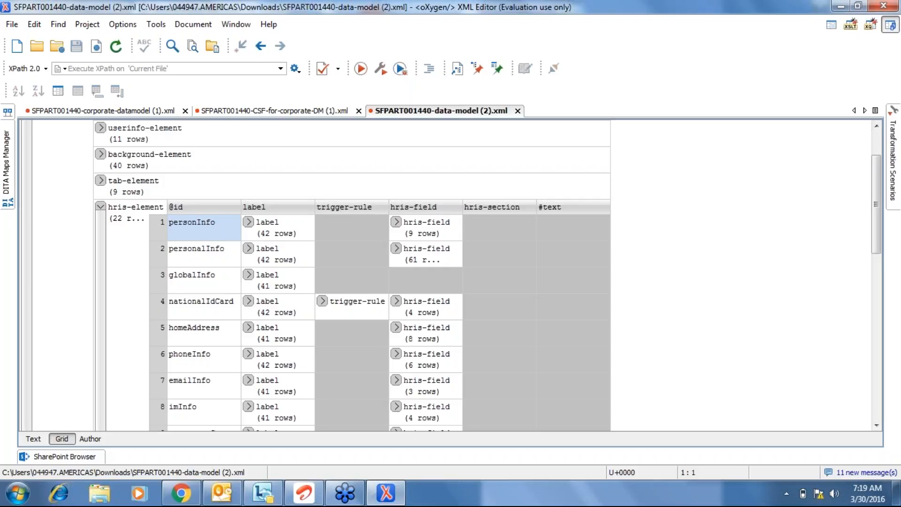
click(221, 258)
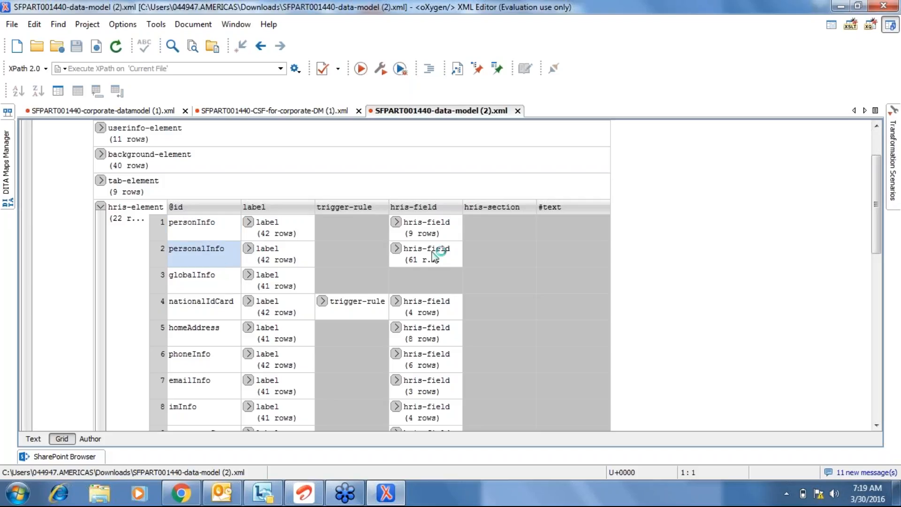
click(400, 222)
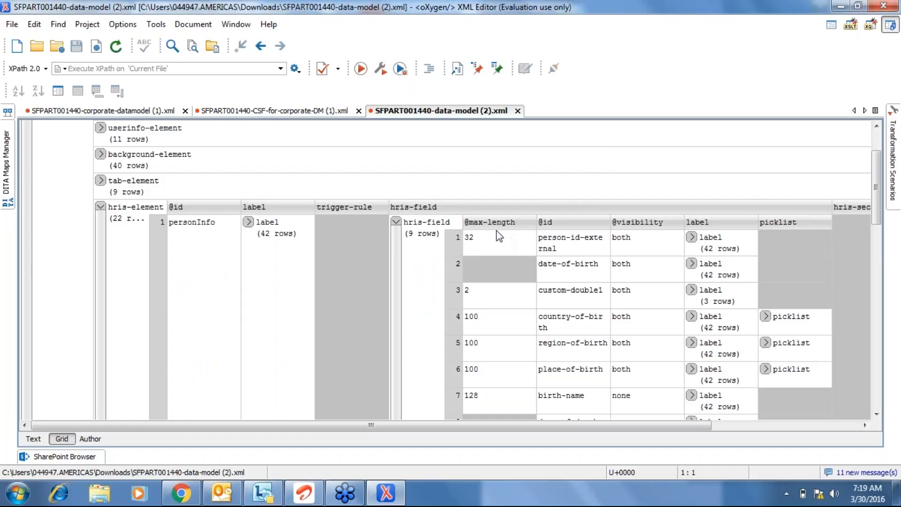
click(498, 236)
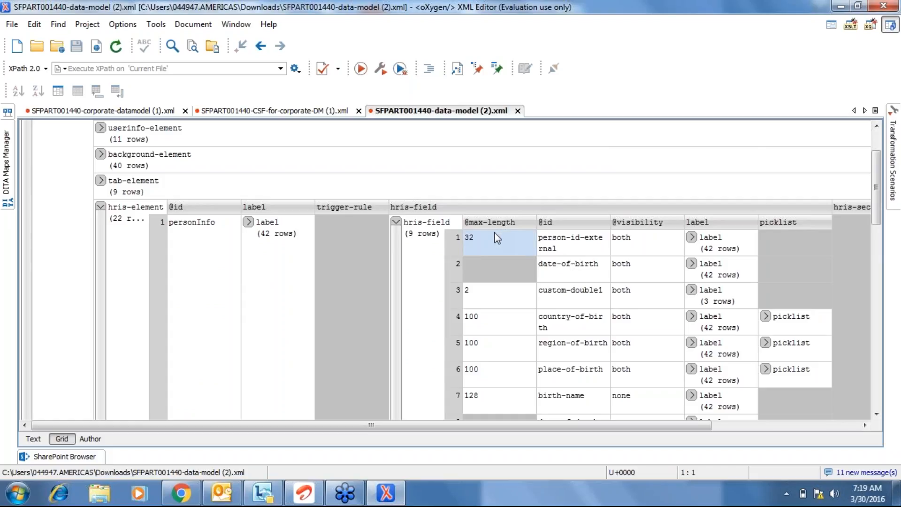
key(Right)
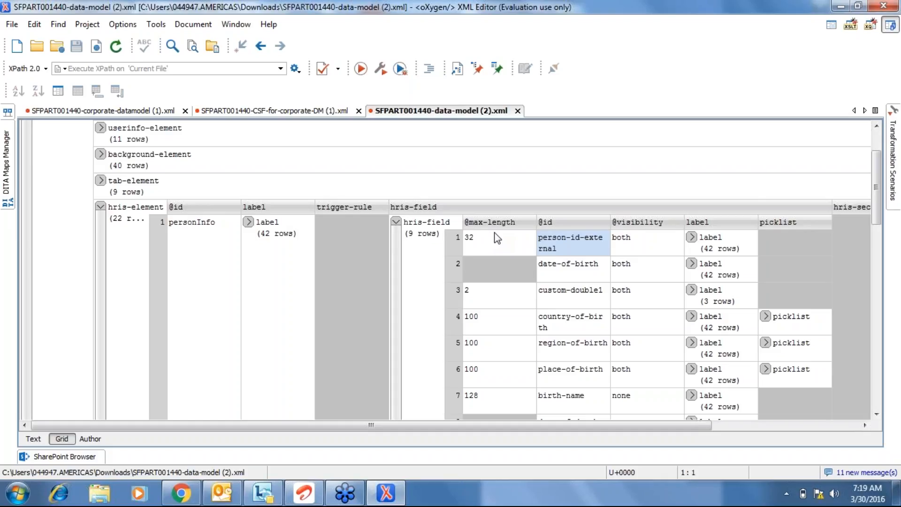
click(451, 242)
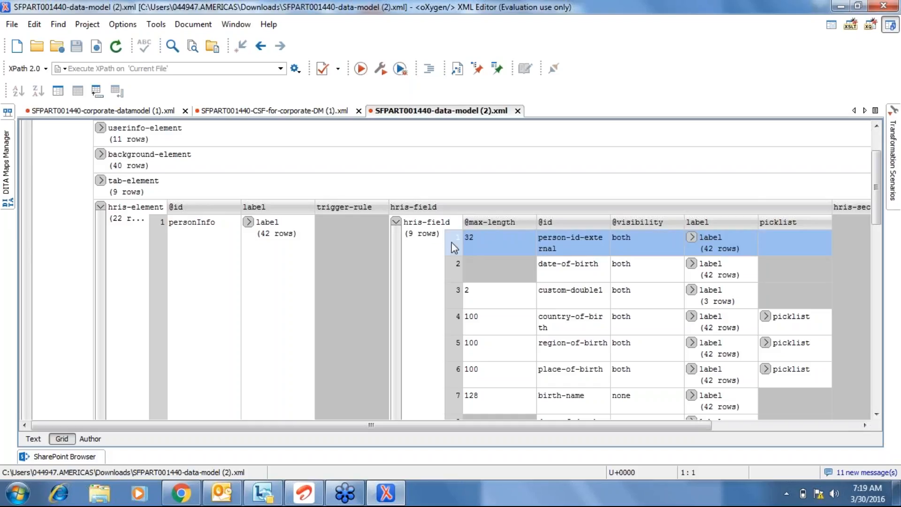
click(564, 253)
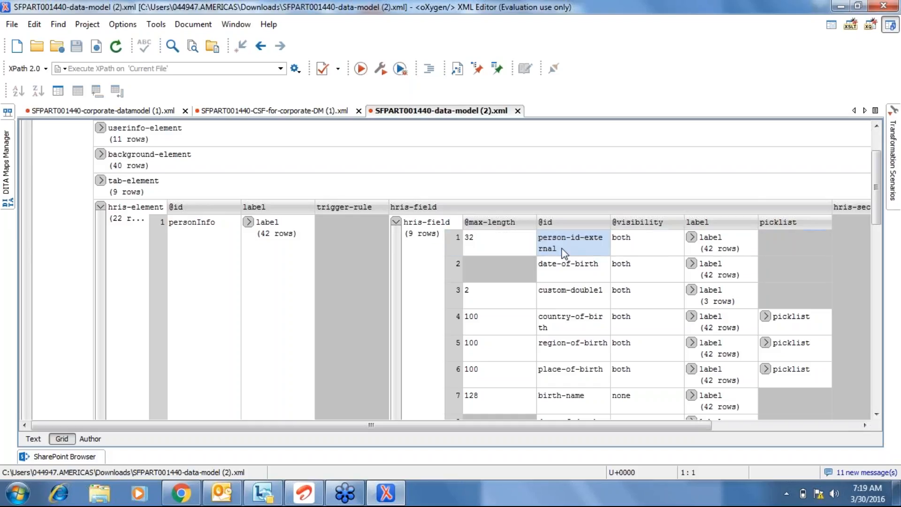
click(515, 243)
click(503, 220)
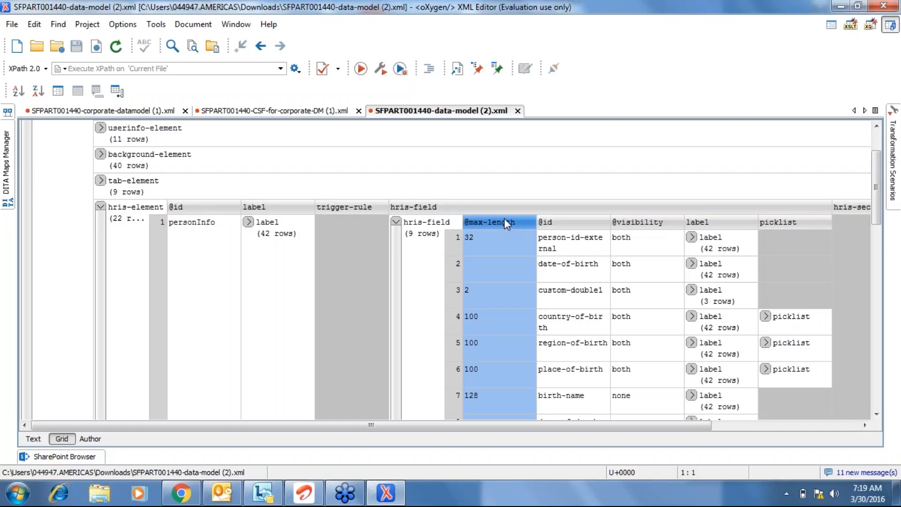
click(497, 236)
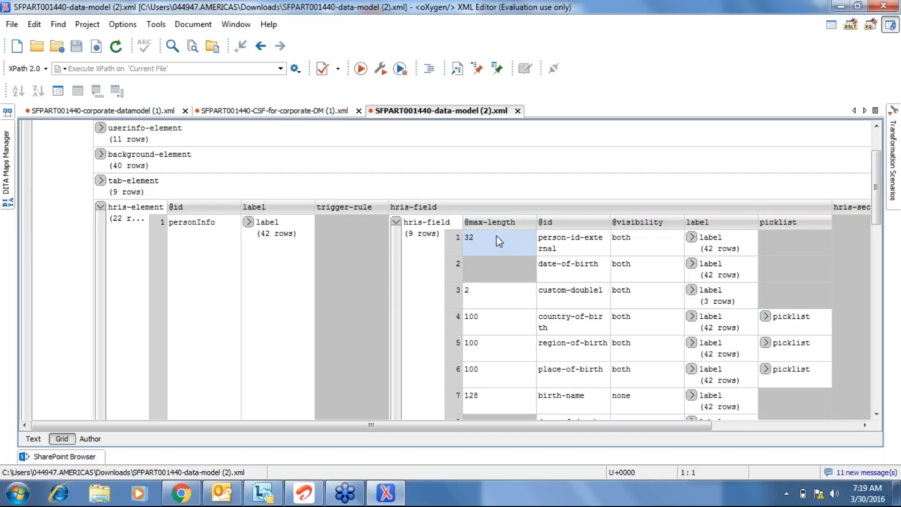
click(493, 281)
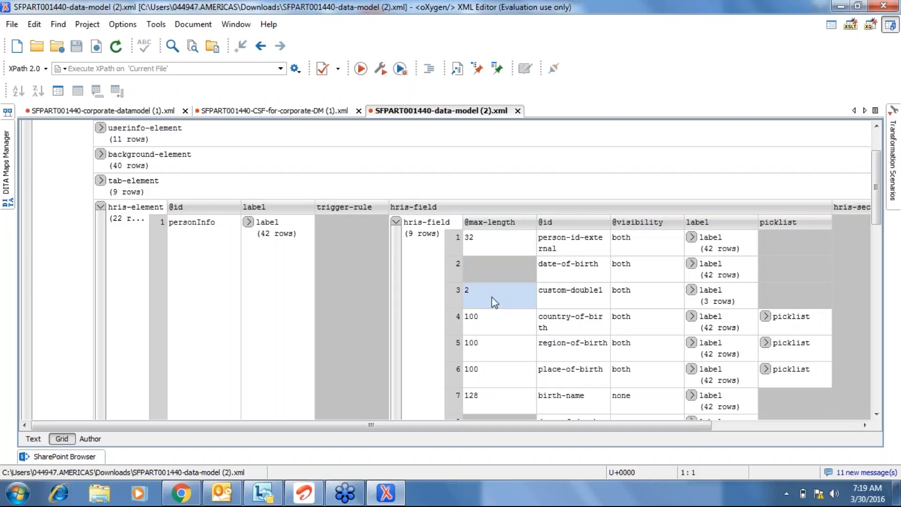
click(574, 222)
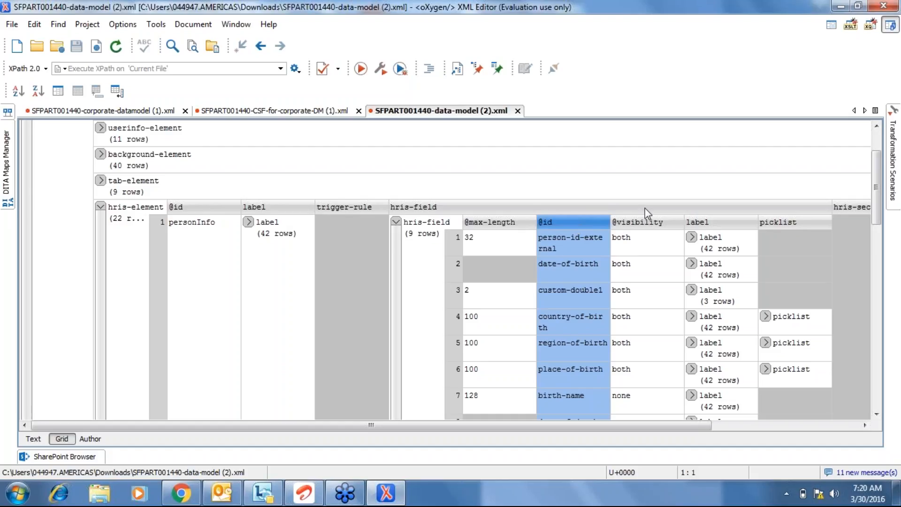
click(639, 222)
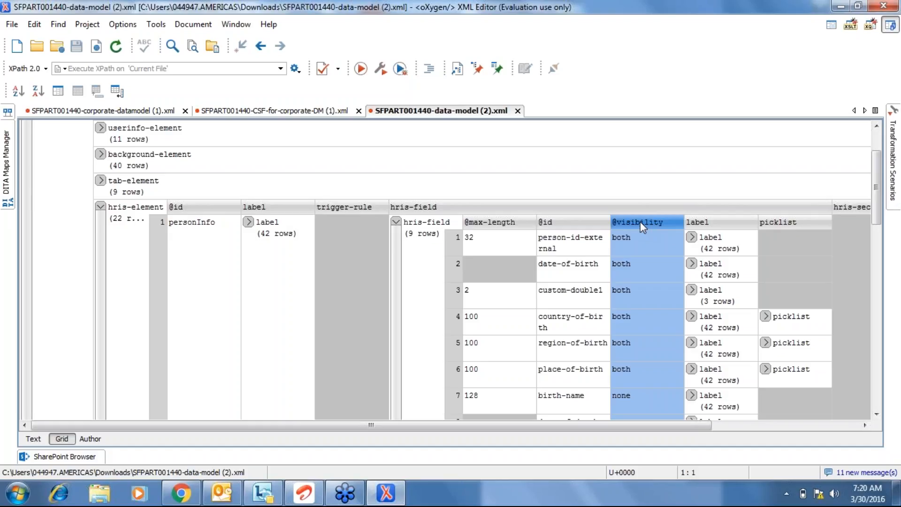
click(691, 239)
click(590, 252)
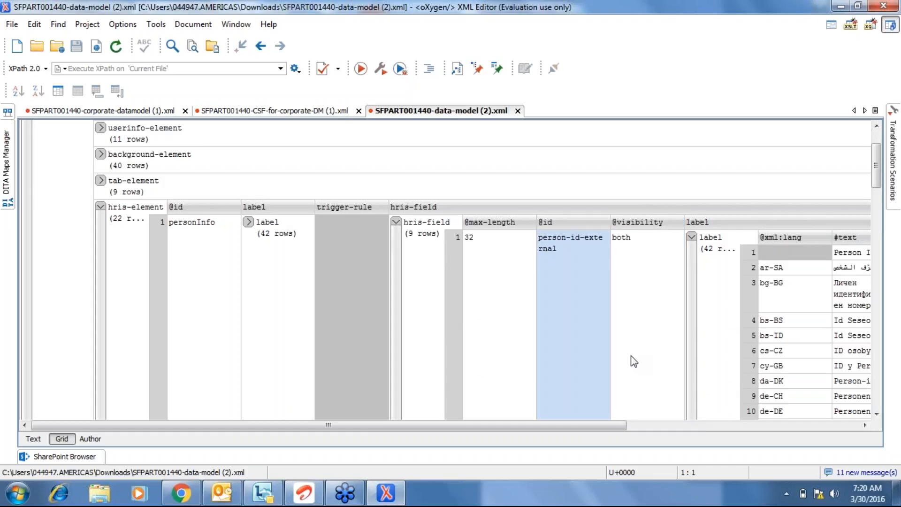
click(865, 425)
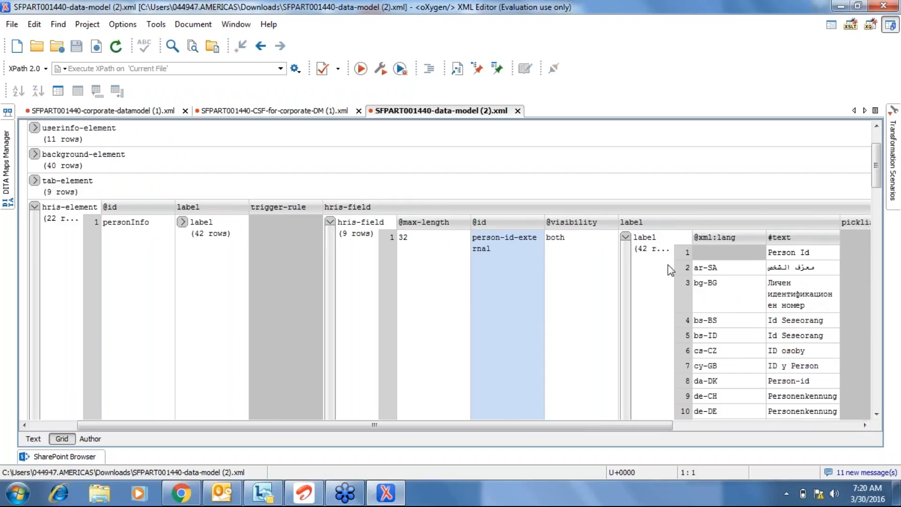
click(682, 256)
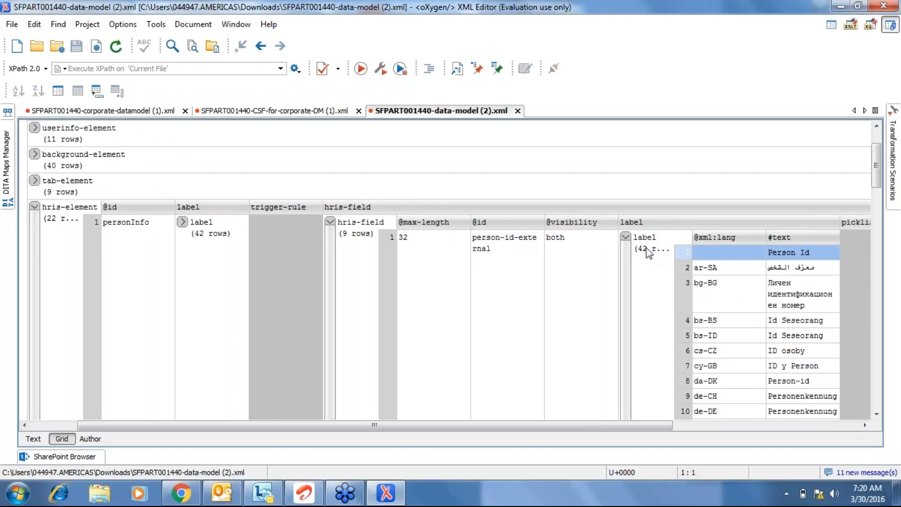
click(624, 237)
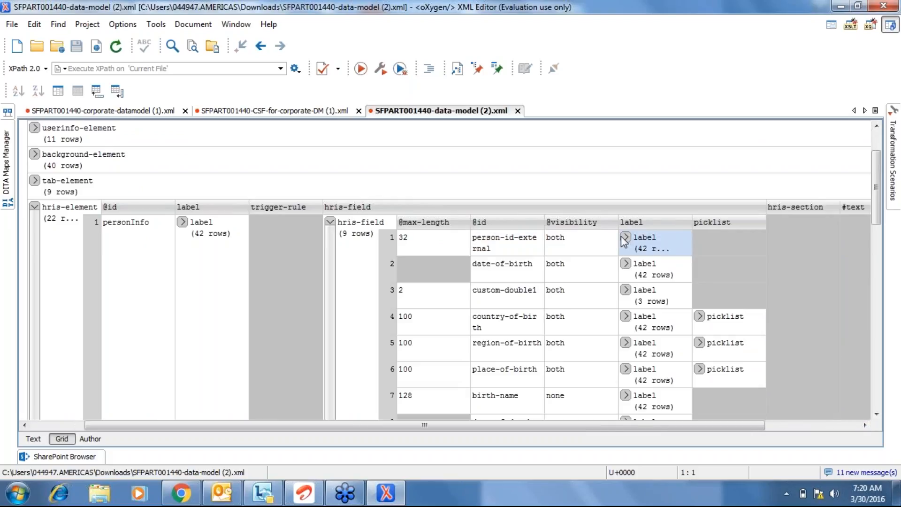
click(497, 272)
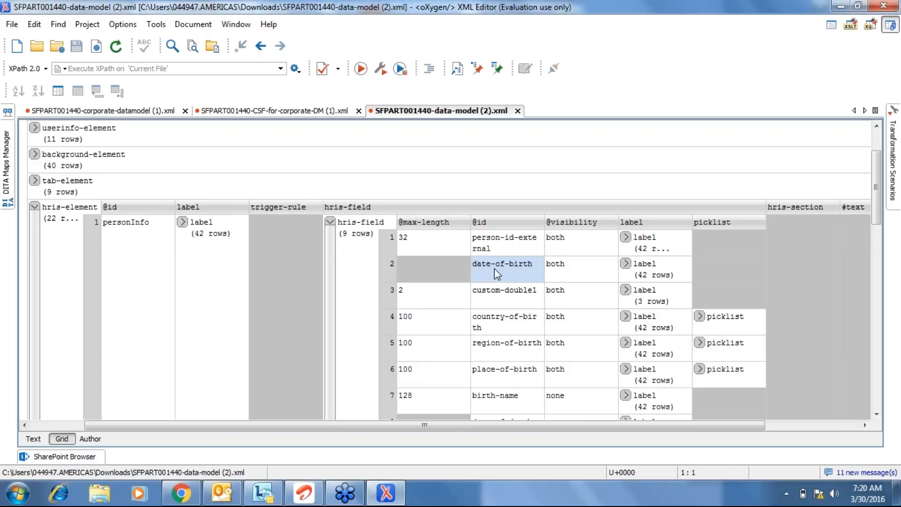
key(Down)
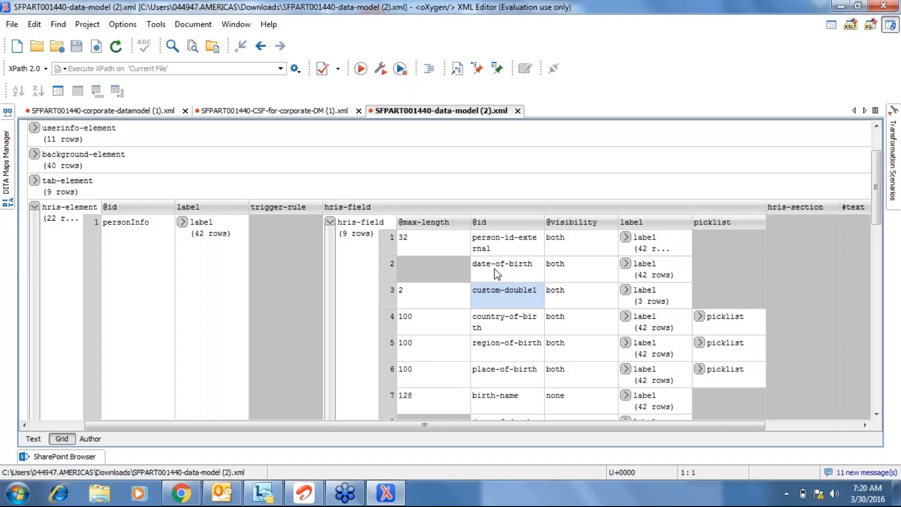
key(Down)
key(Up)
click(626, 290)
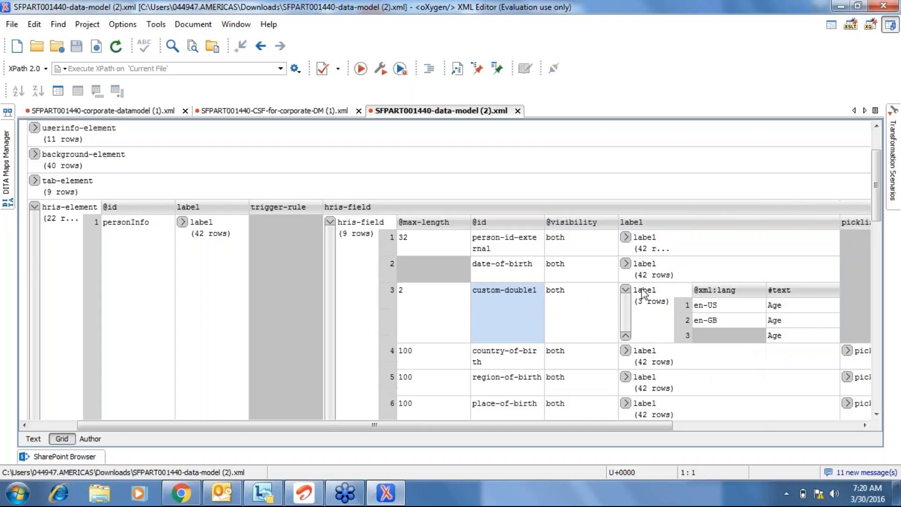
click(778, 305)
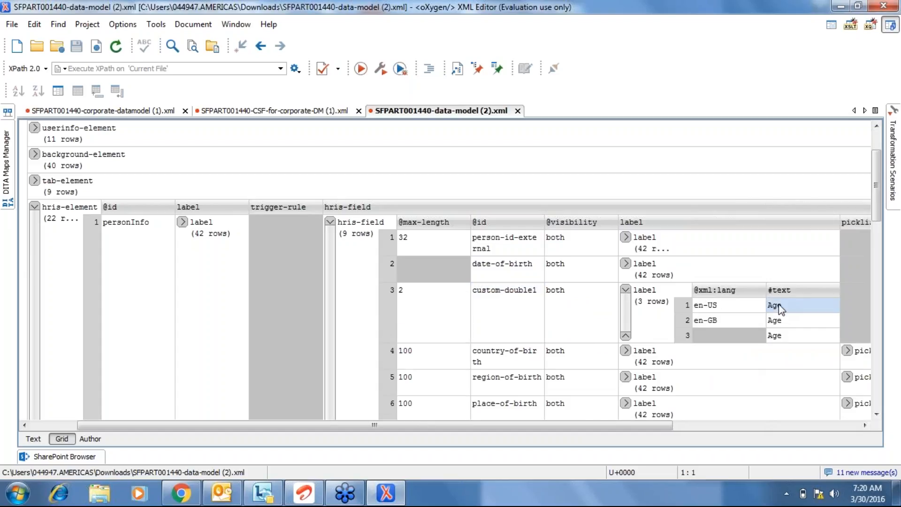
click(626, 290)
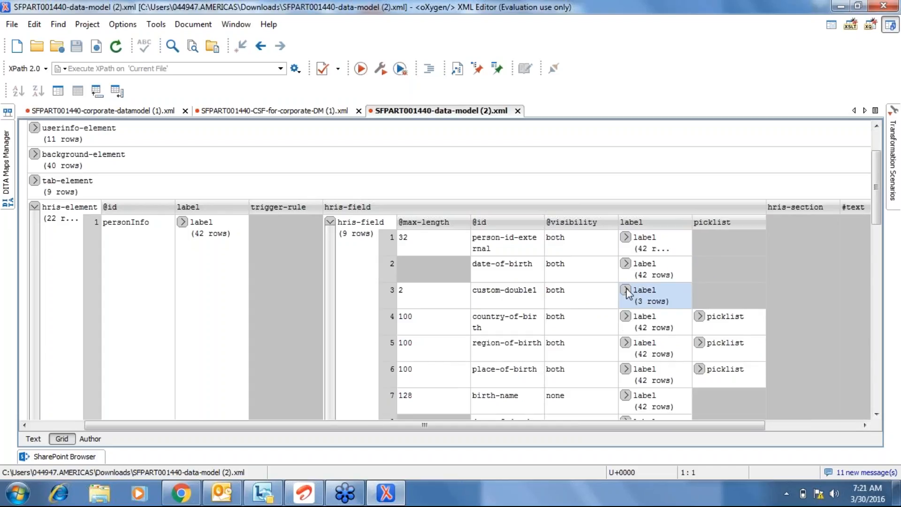
click(522, 296)
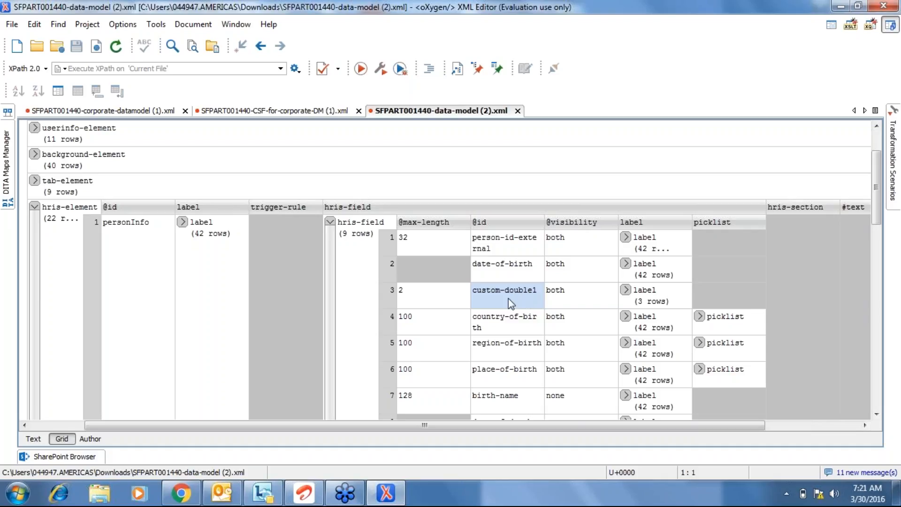
click(625, 290)
click(624, 290)
click(625, 290)
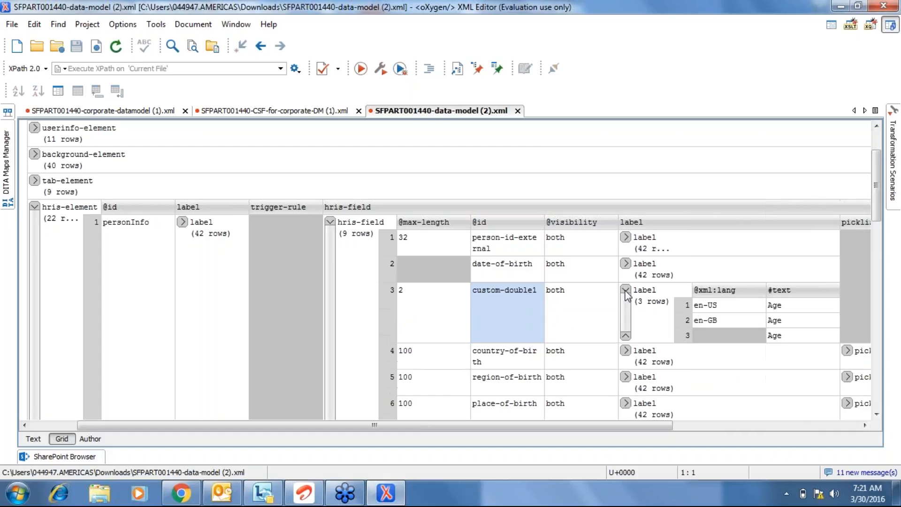
click(783, 309)
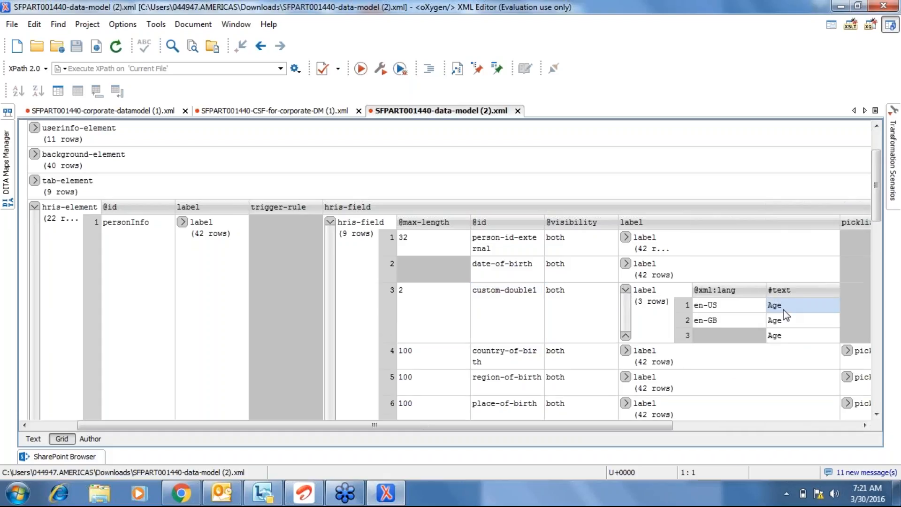
click(689, 305)
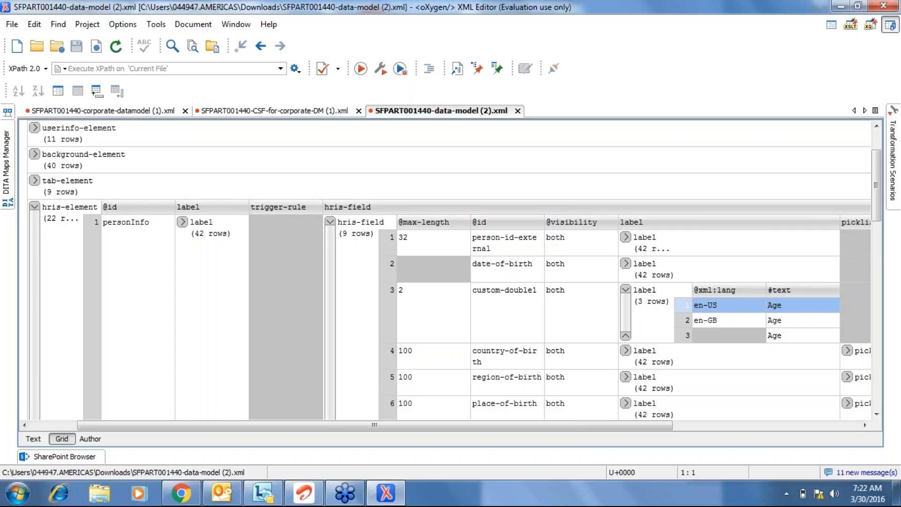
click(625, 289)
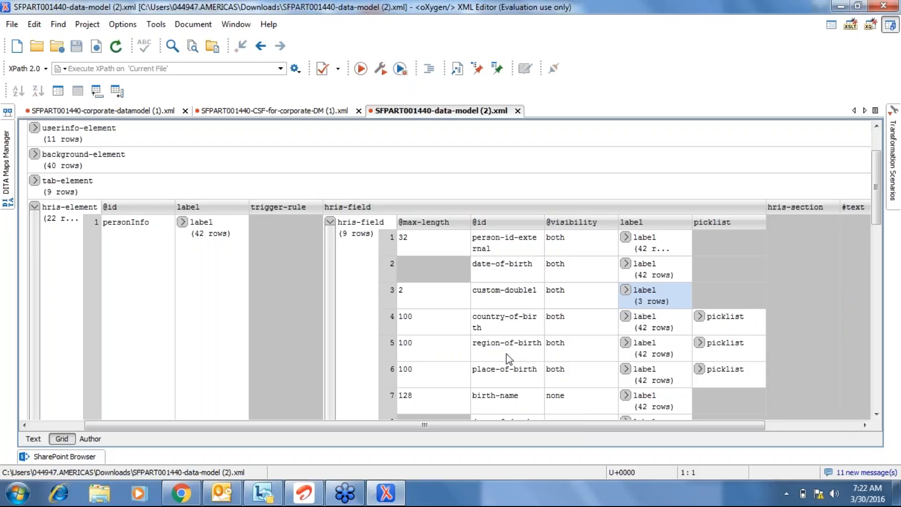
Select the region- and country-of-birth fields and review the country-of-birth label translations.
click(508, 359)
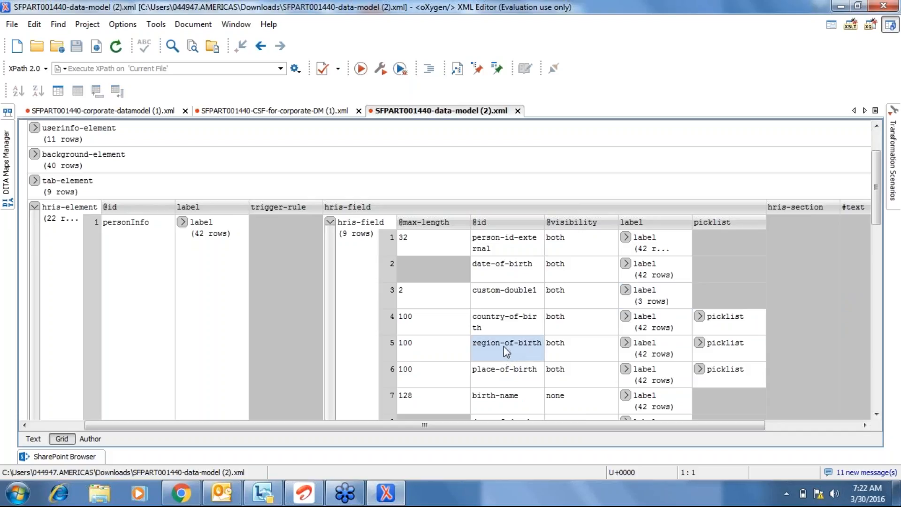
click(500, 323)
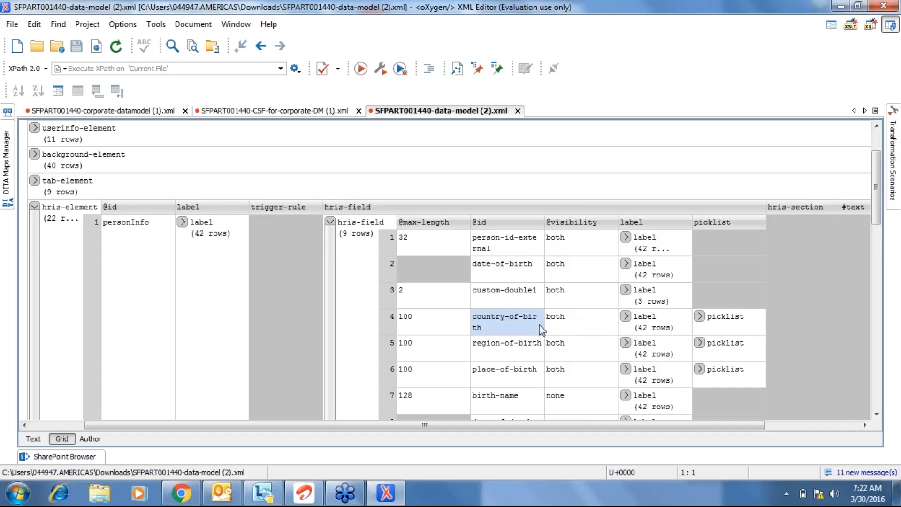
click(626, 317)
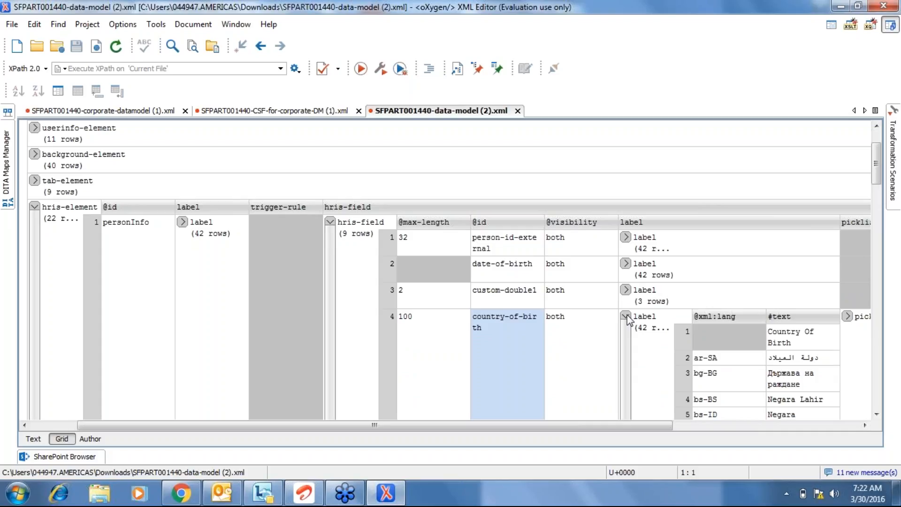
click(627, 317)
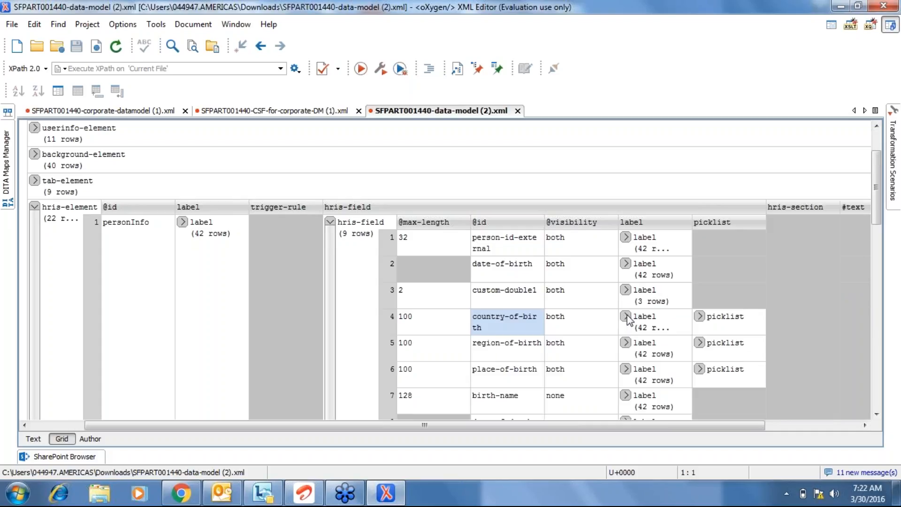
Expand the country-of-birth picklist details to confirm picklist id country, then return to the browser.
click(711, 317)
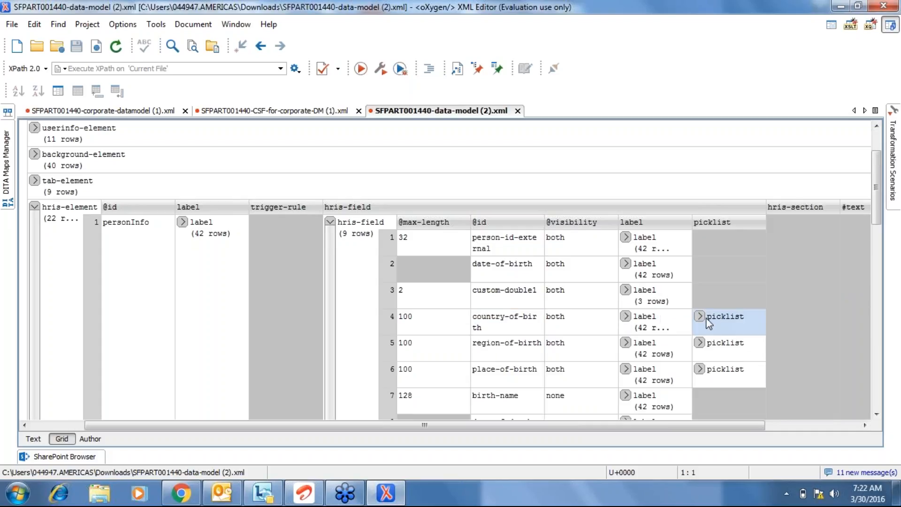
click(701, 317)
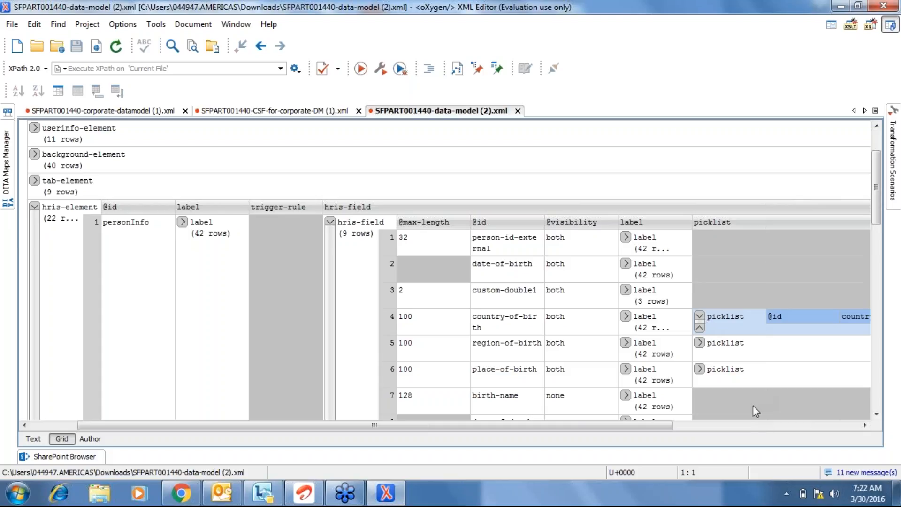
click(750, 421)
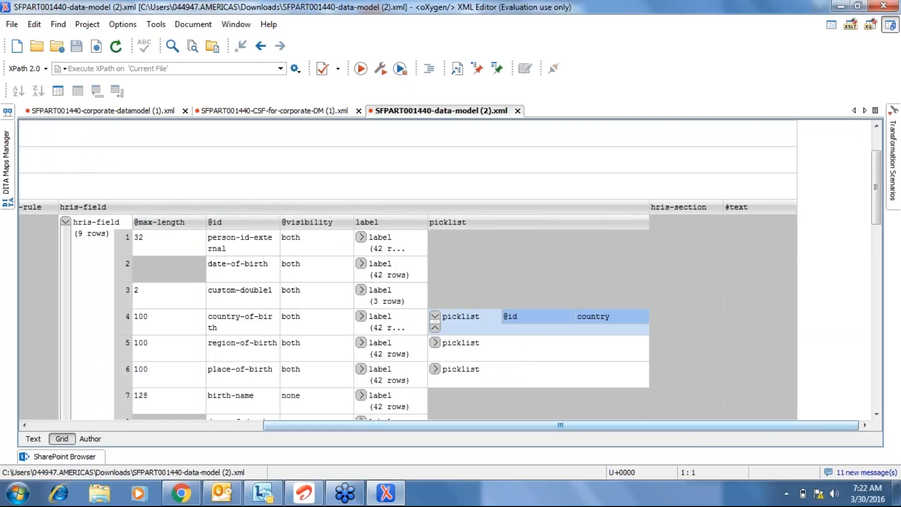
click(435, 315)
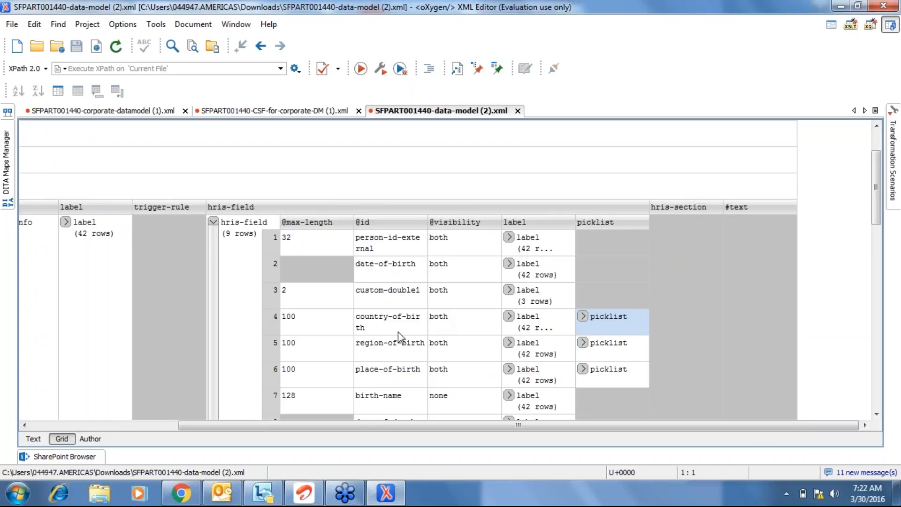
click(178, 491)
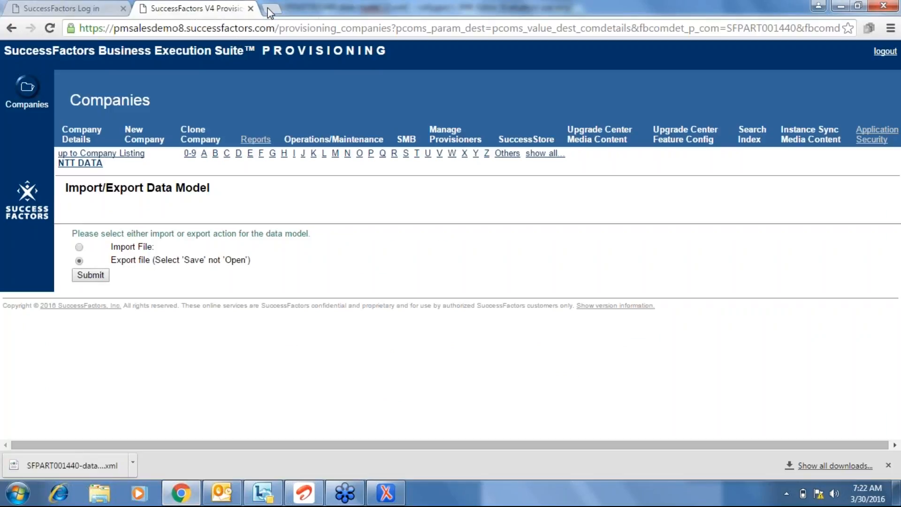
Log back in on the SuccessFactors login tab with the account username and password.
click(102, 6)
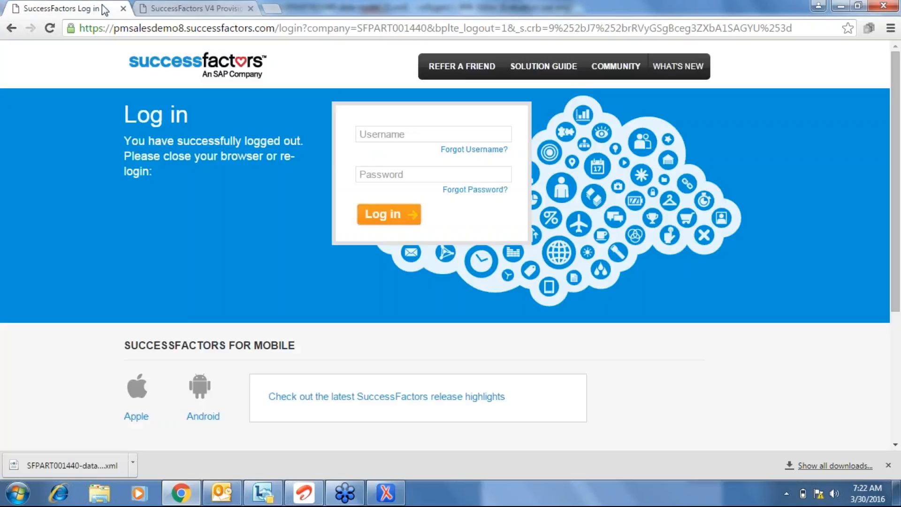
click(384, 135)
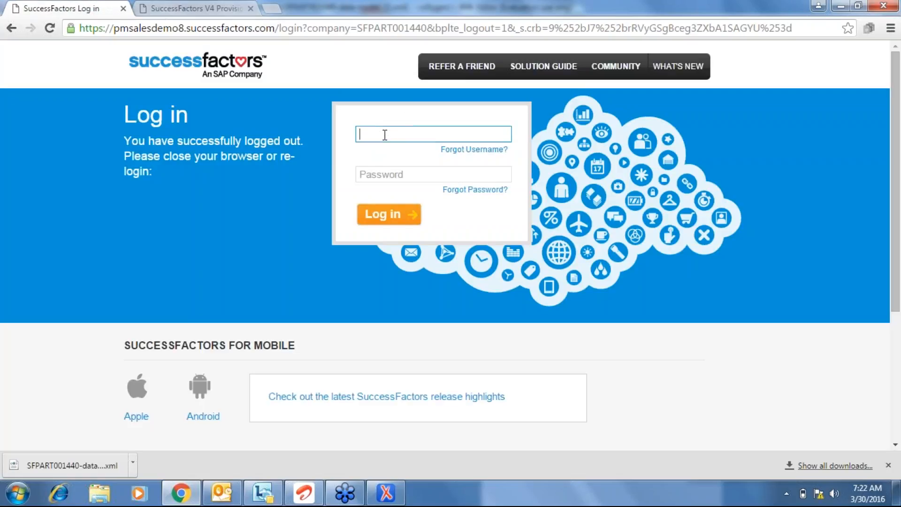
text(LAKSHMI)
key(Tab)
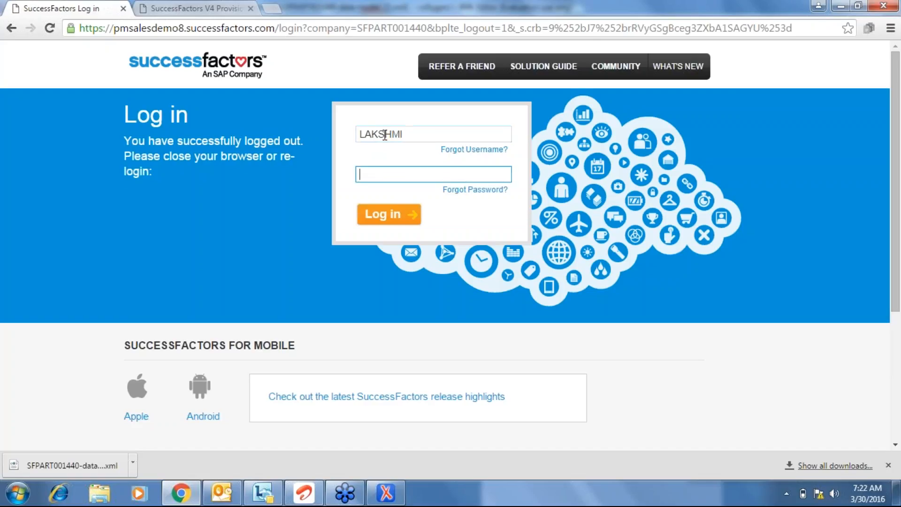
text(•••••••••)
click(393, 216)
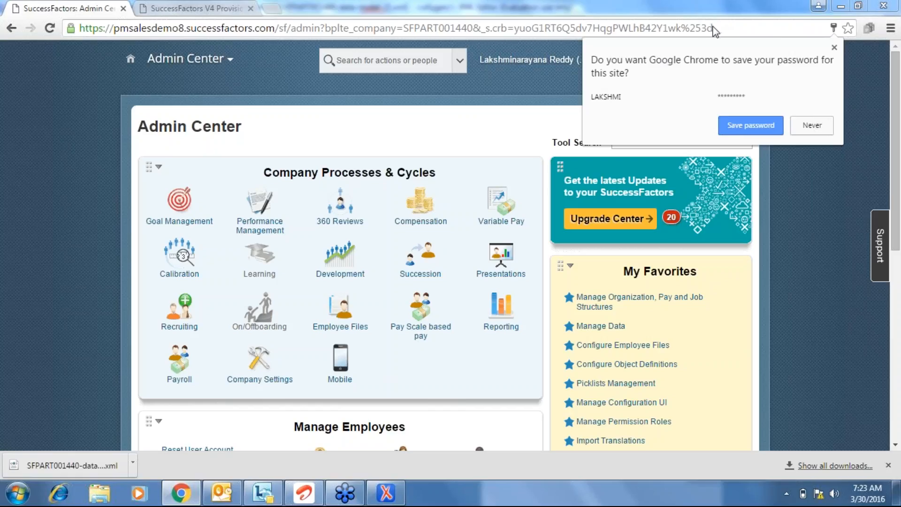
click(834, 48)
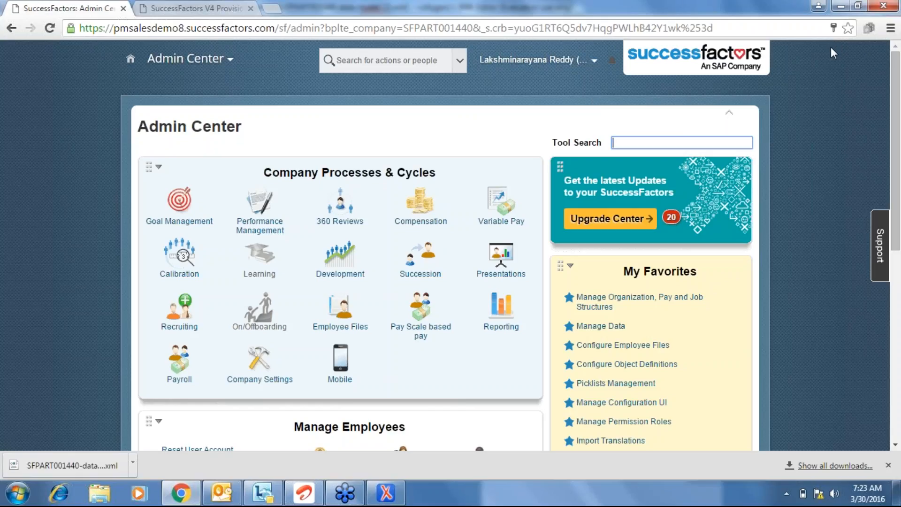
click(882, 33)
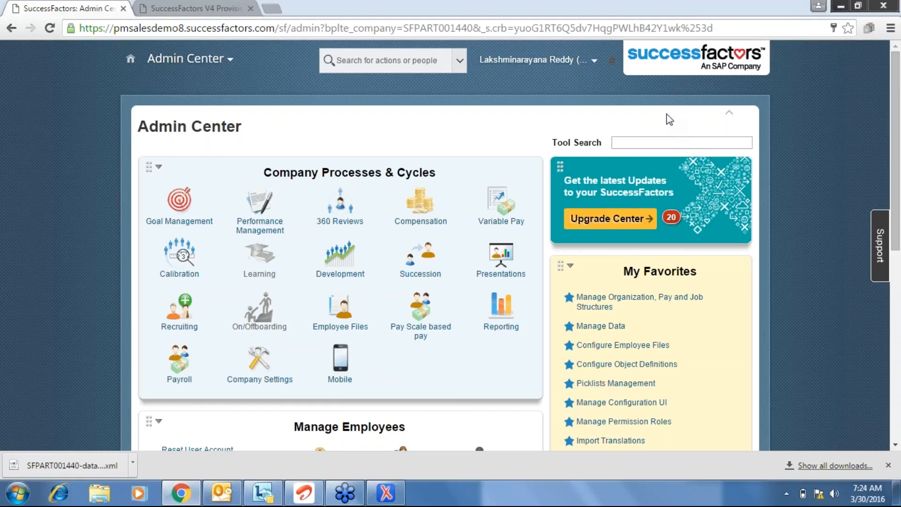
key(alt+Tab)
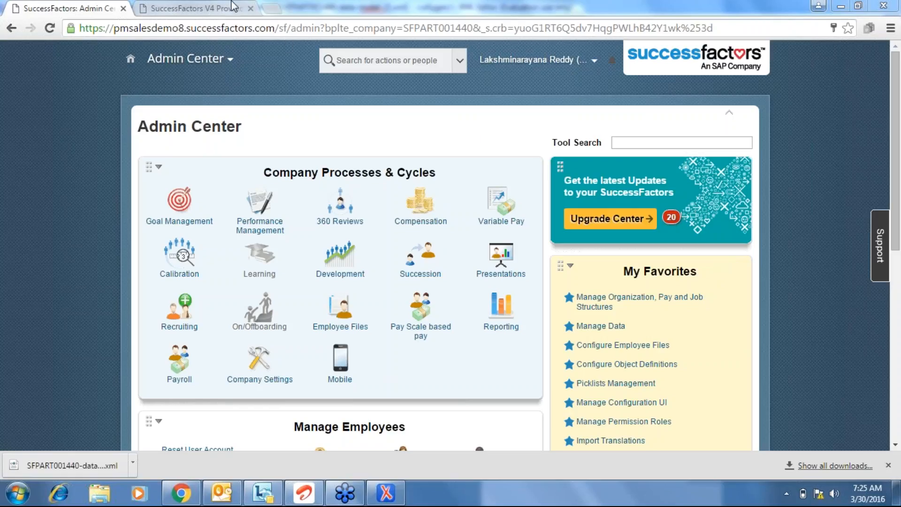
Open the DC10 Provisioning login page from its bookmark in a new browser tab.
click(276, 9)
click(276, 8)
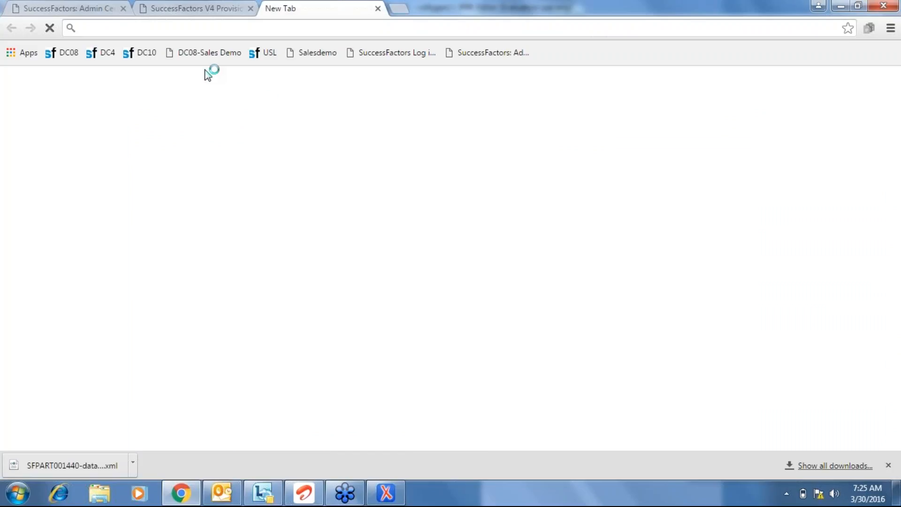
click(147, 54)
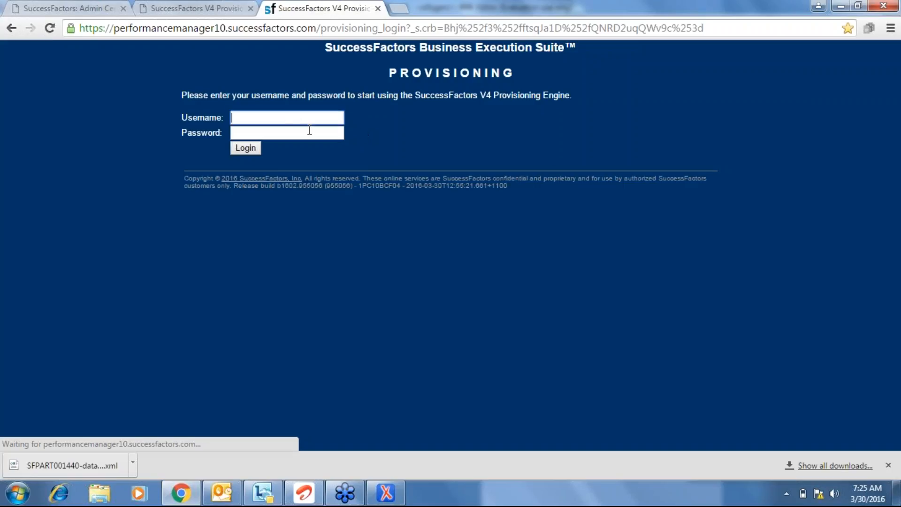
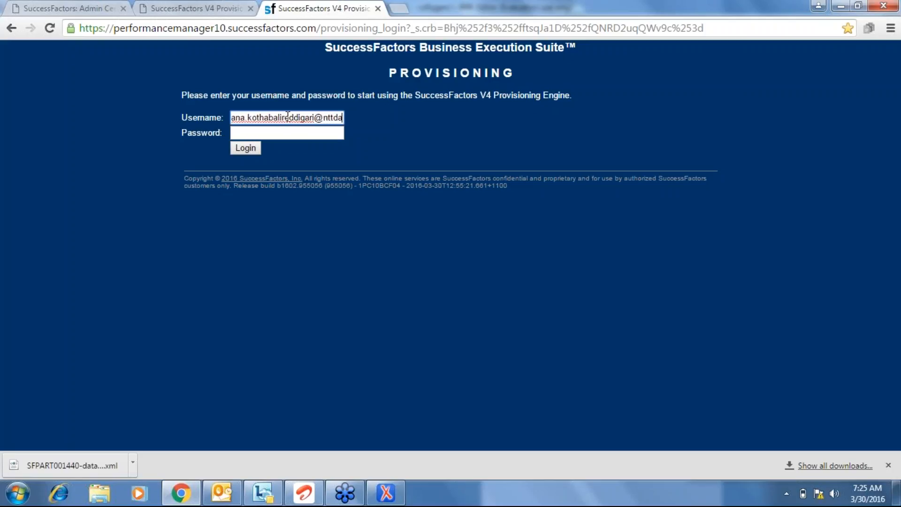
Sign in to Provisioning with the account e-mail and password, skip saving the password, then log out.
key(Tab)
text(••••••••••••)
click(243, 149)
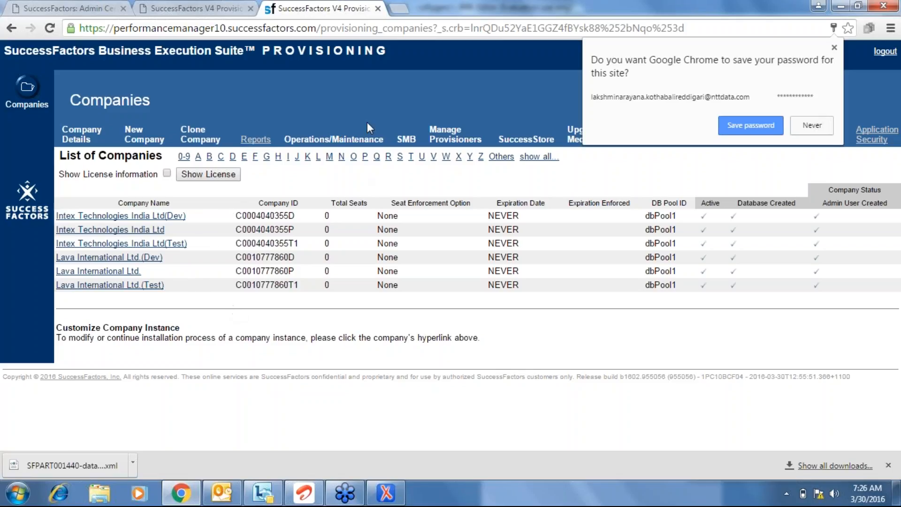
click(378, 113)
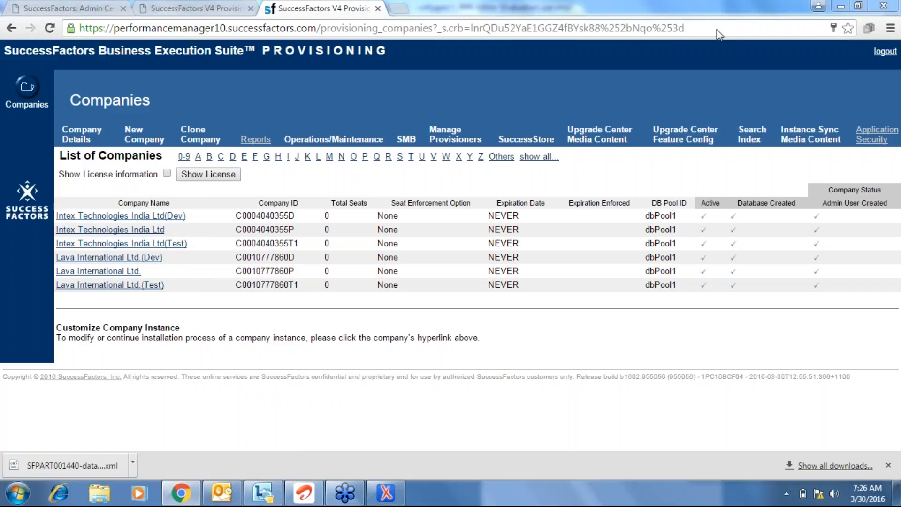
click(874, 53)
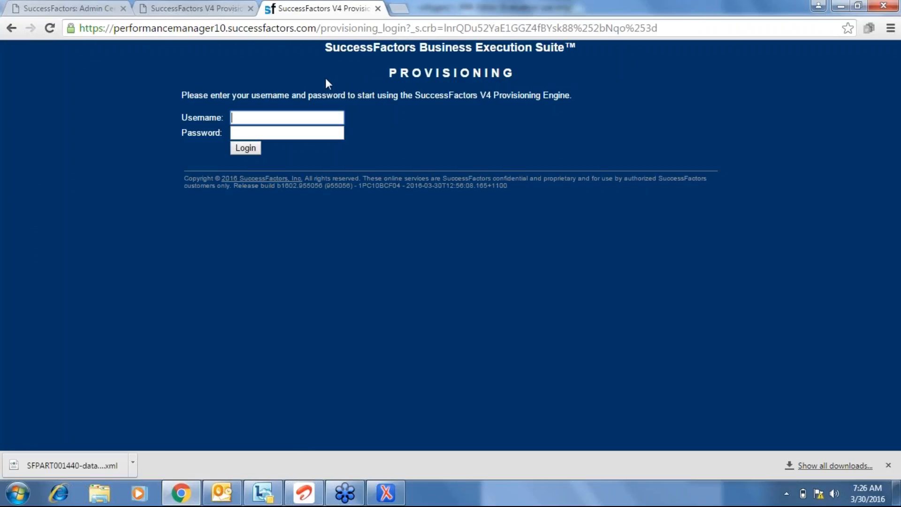
Close the extra Provisioning login tab and return to the Admin Center tab.
click(377, 8)
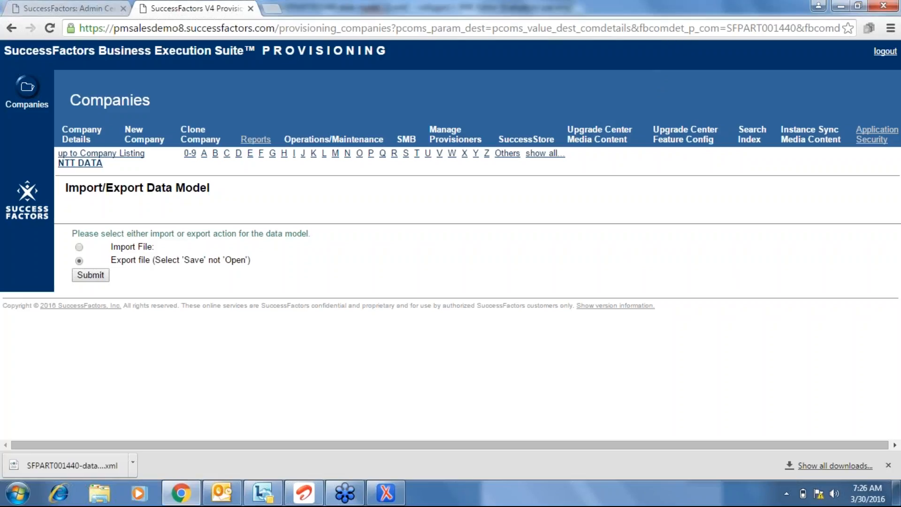
click(56, 4)
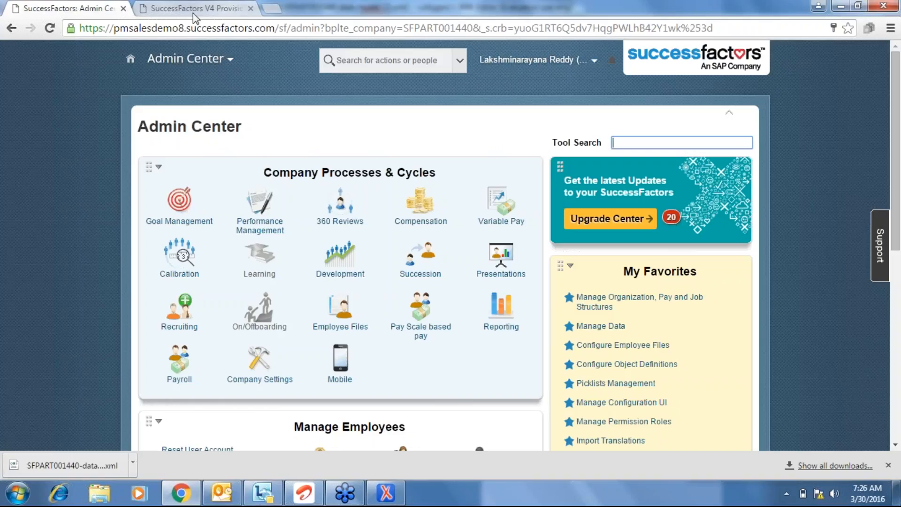
Close the remaining Provisioning tab and log out of SuccessFactors from the account menu.
click(251, 9)
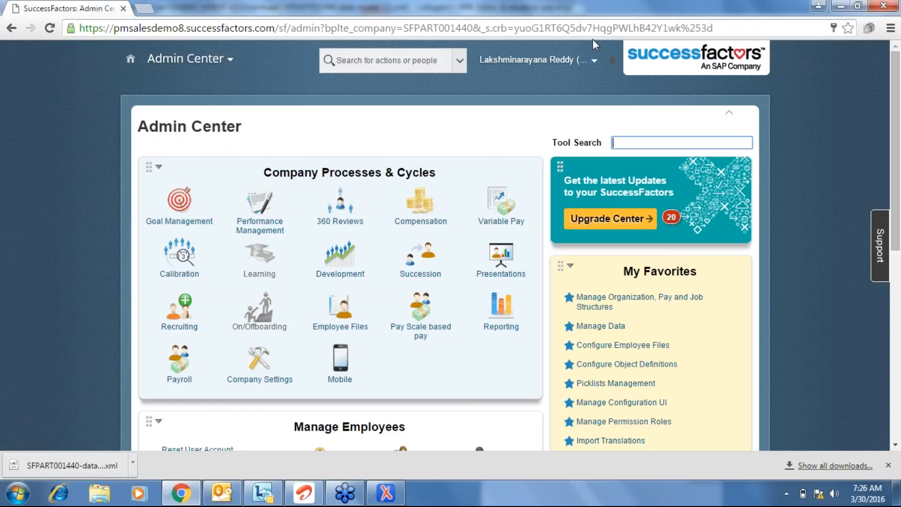
click(592, 62)
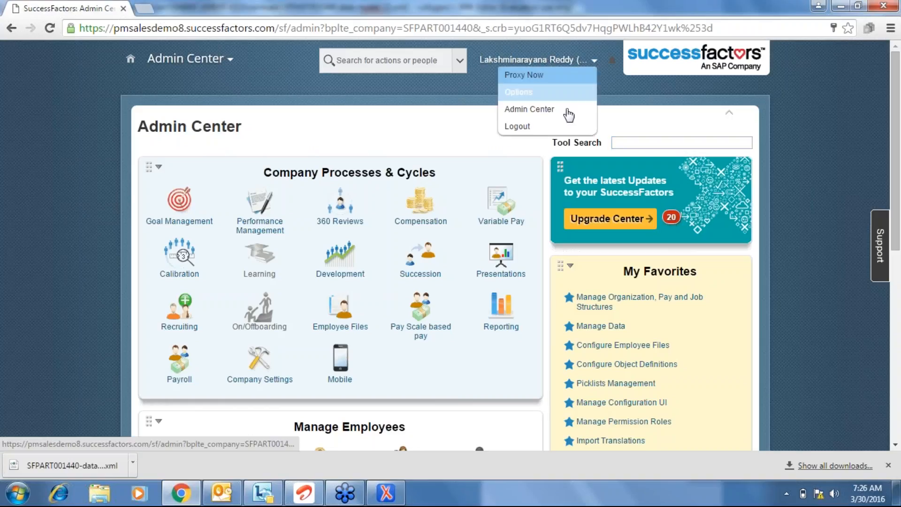
click(517, 126)
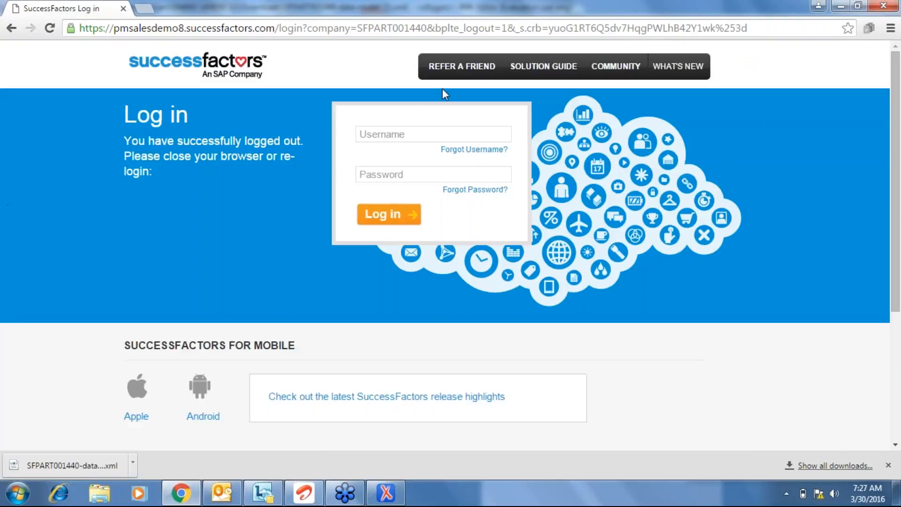
Log back in with the username and password, correcting a mistyped password.
click(407, 132)
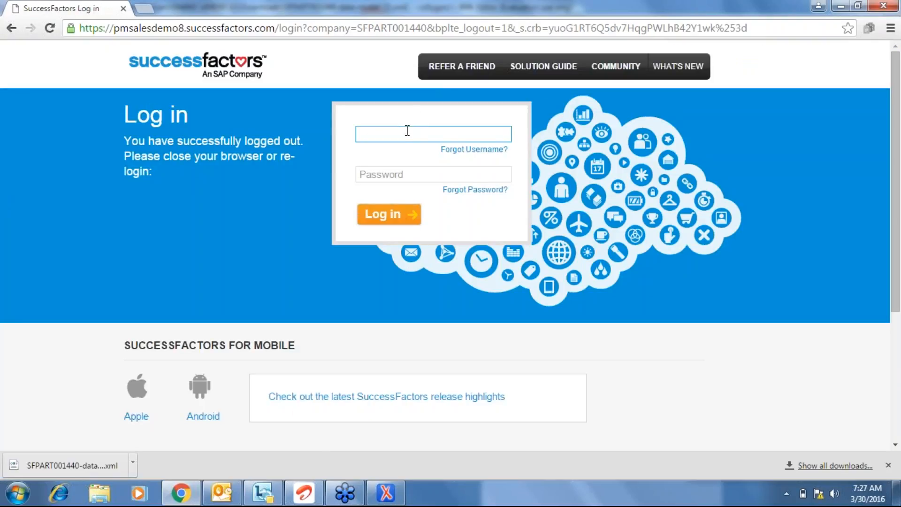
text(LAKSHMI)
key(Tab)
text(••)
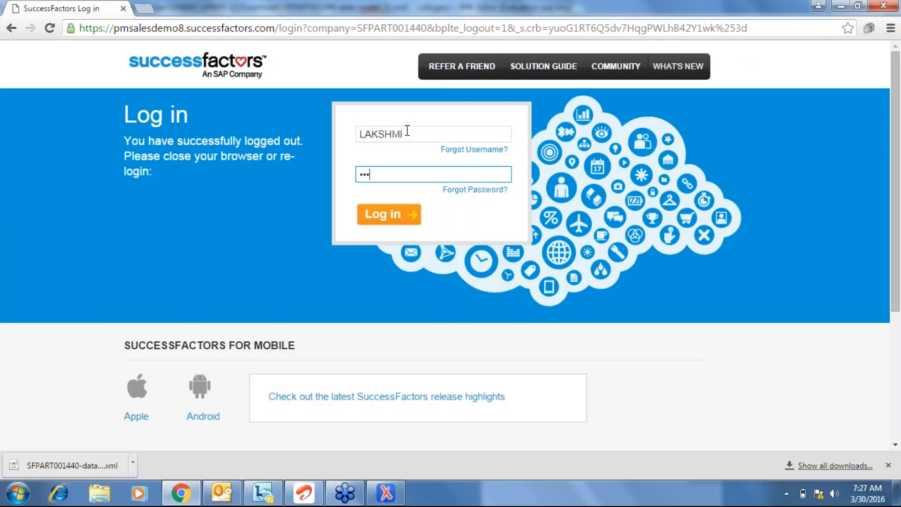
key(BackSpace)
key(BackSpace)
text(•••••••••)
click(397, 217)
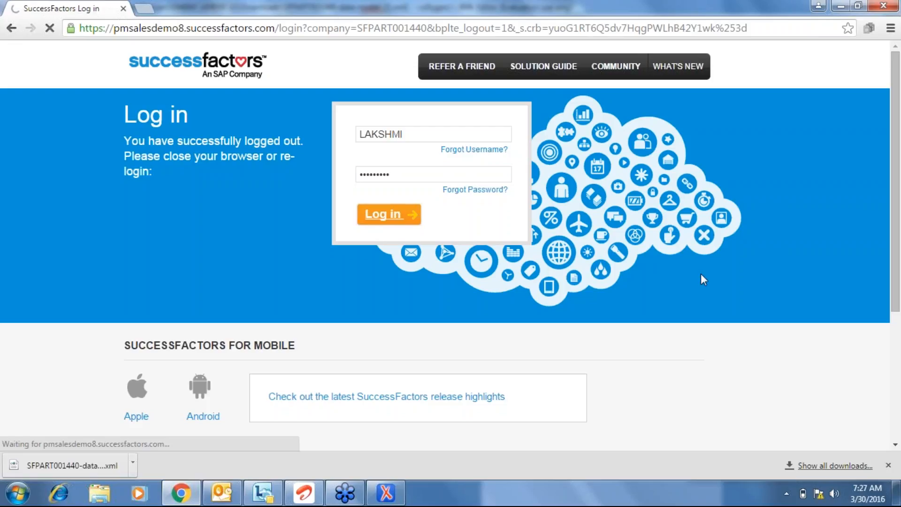
Search the action box for 'add a new' and open the Add a new employee form.
click(390, 493)
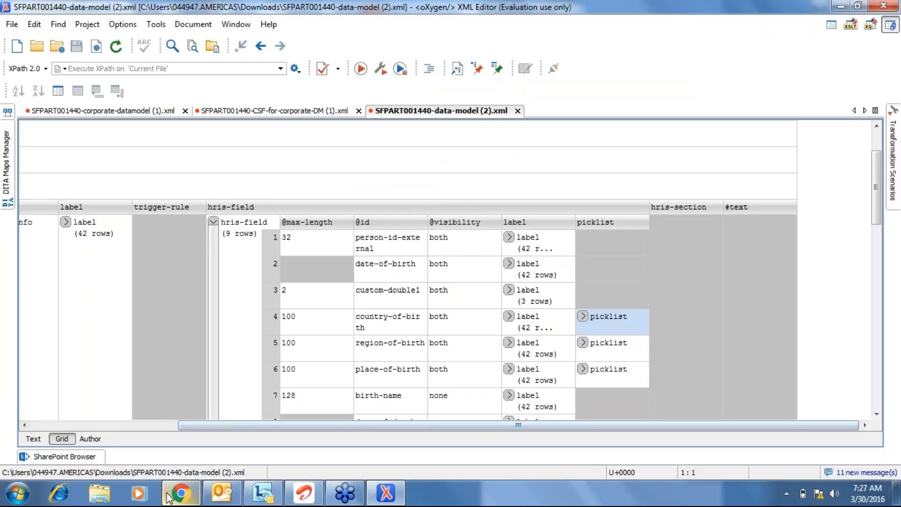
click(181, 492)
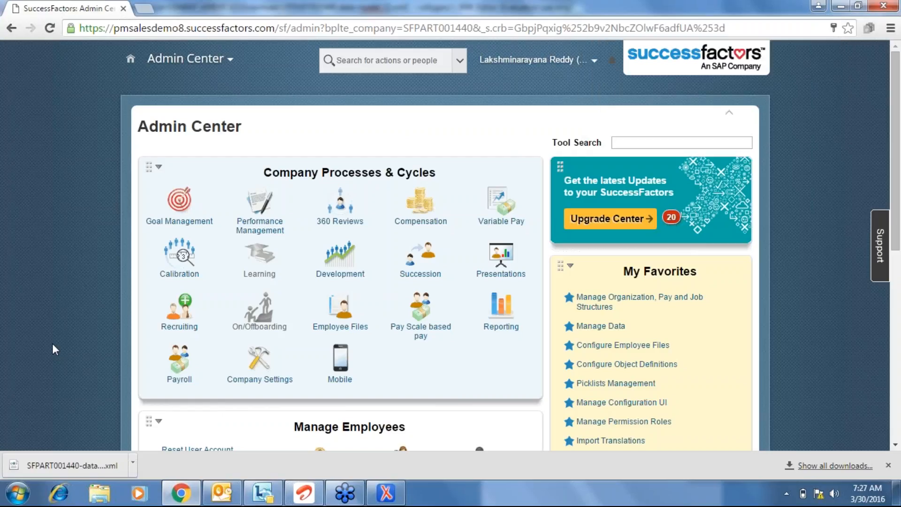
click(645, 144)
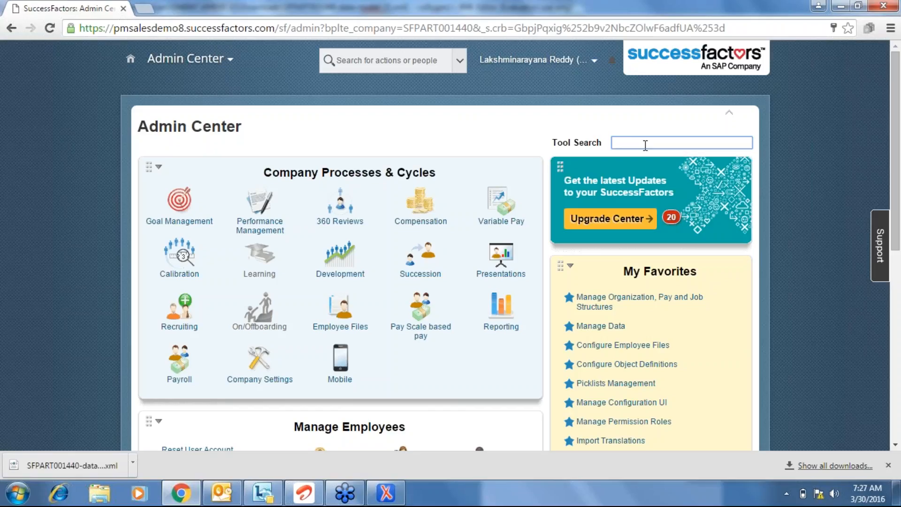
click(405, 62)
text(add a new)
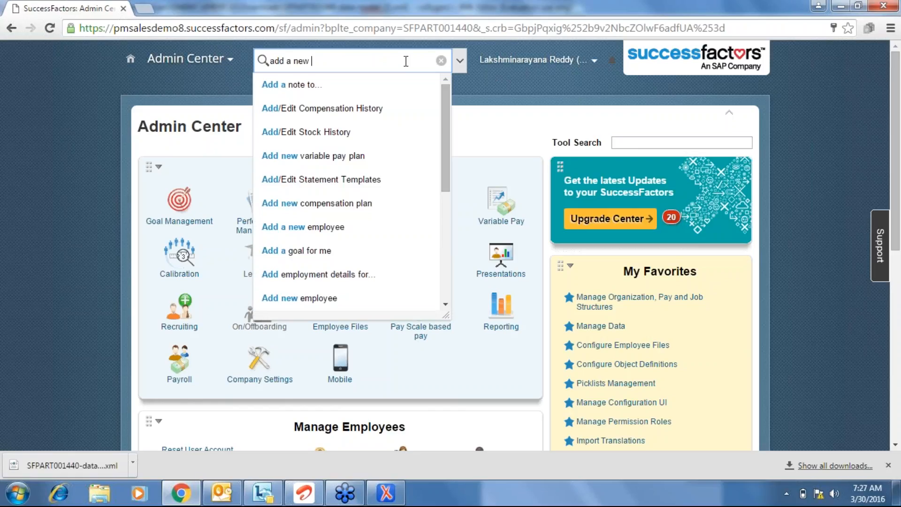
click(319, 230)
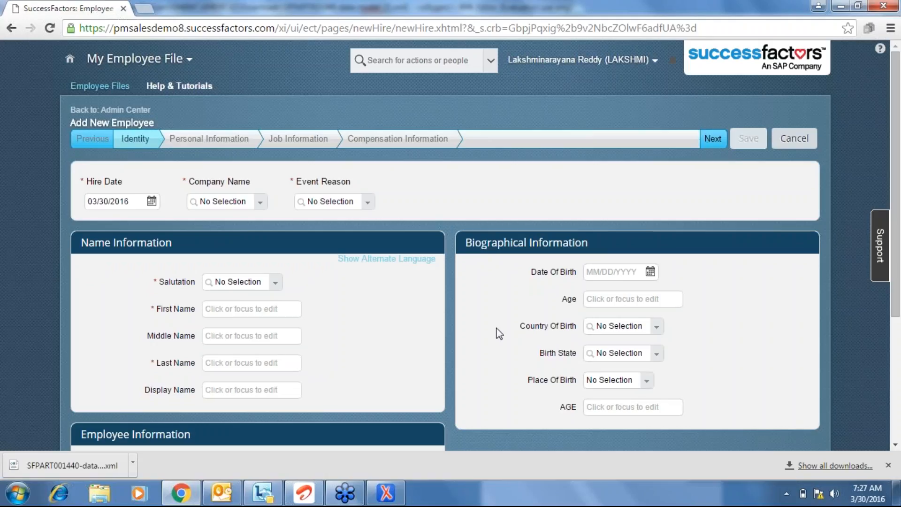
Review the country- and region-of-birth rows in oXygen, then open the form's Country Of Birth dropdown.
click(392, 495)
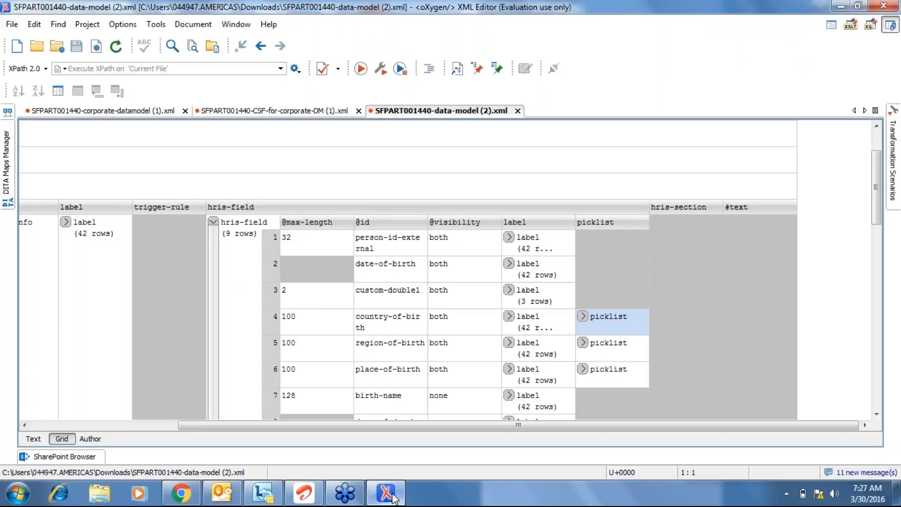
click(380, 343)
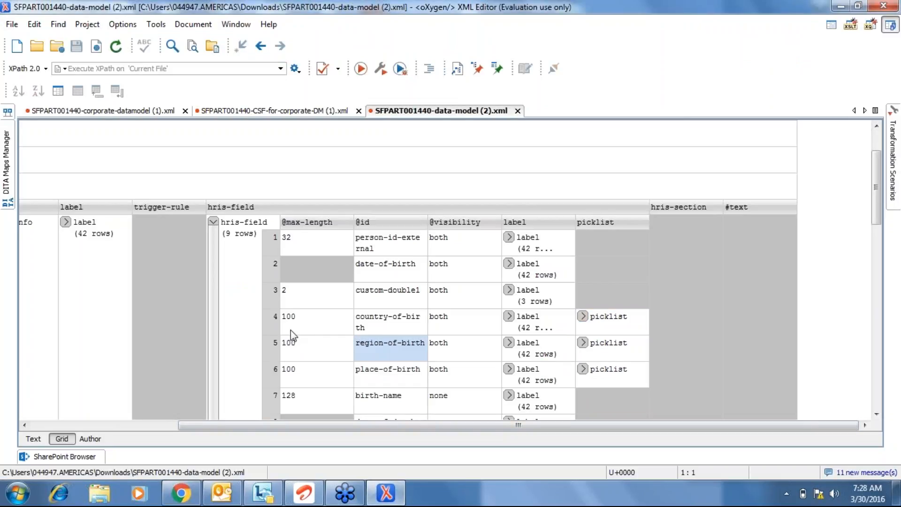
click(275, 317)
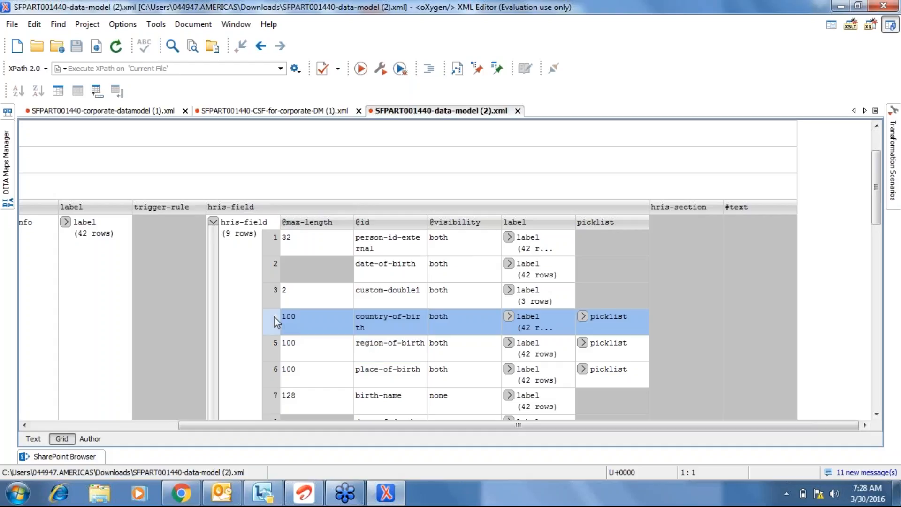
click(271, 344)
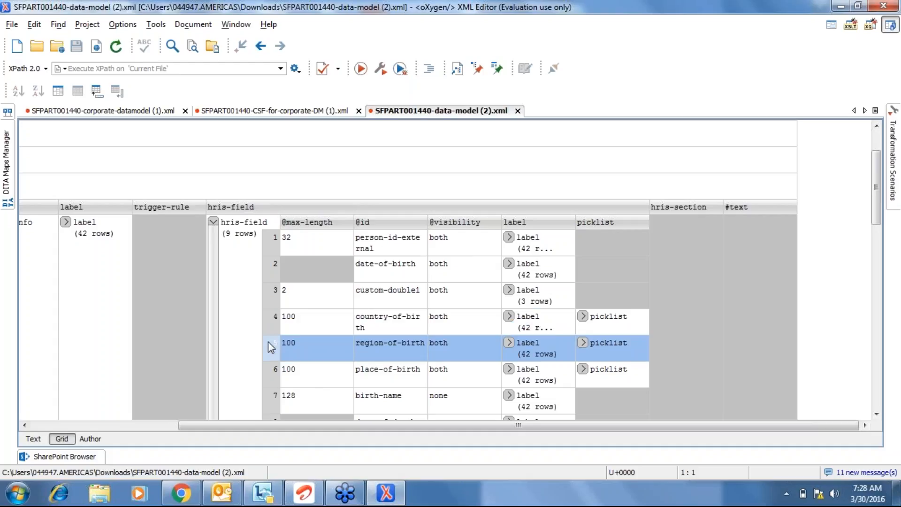
key(alt+Tab)
click(658, 329)
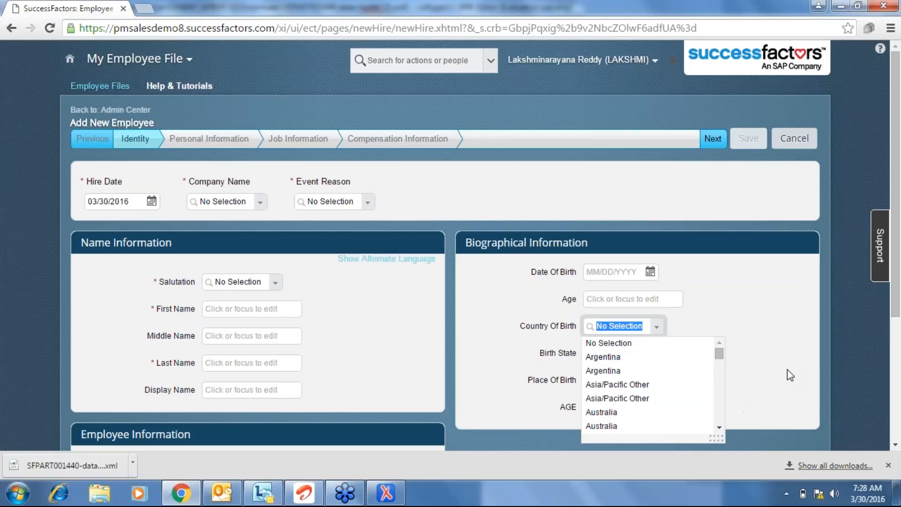
text(pakist)
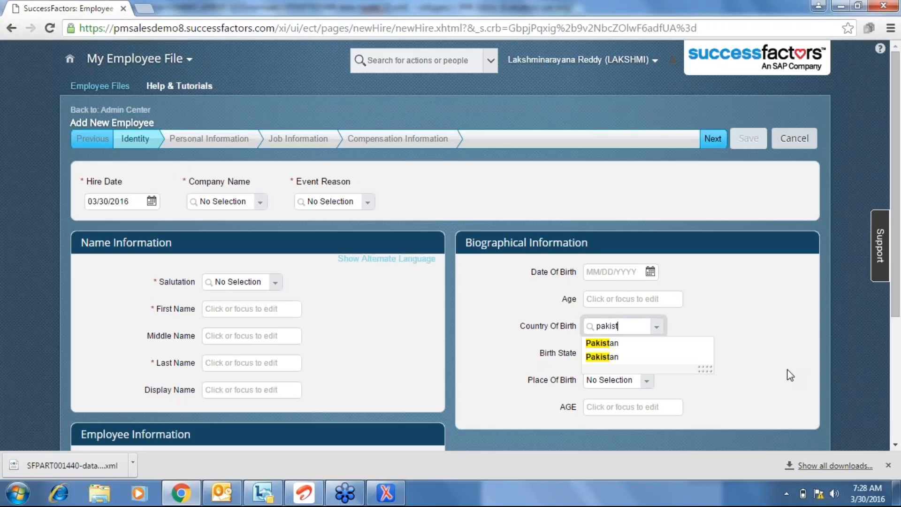
key(BackSpace)
key(BackSpace)
key(BackSpace)
key(BackSpace)
key(BackSpace)
key(BackSpace)
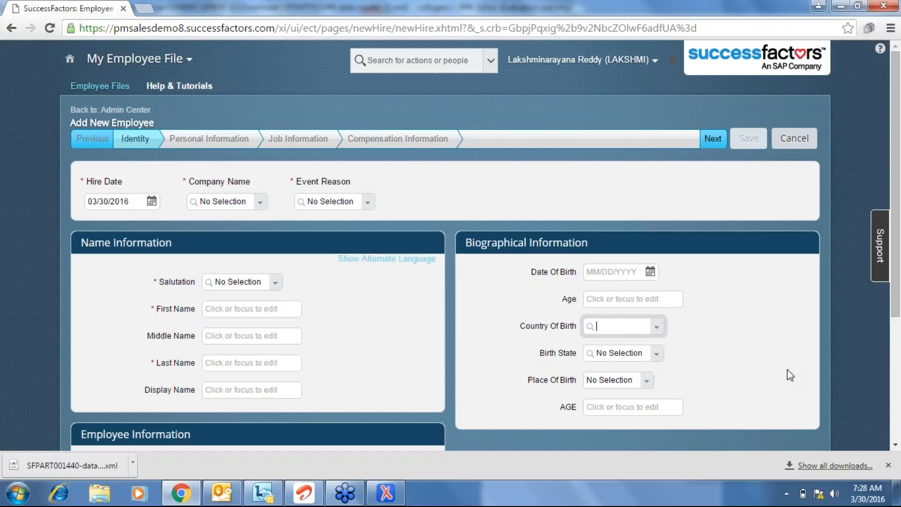
click(747, 371)
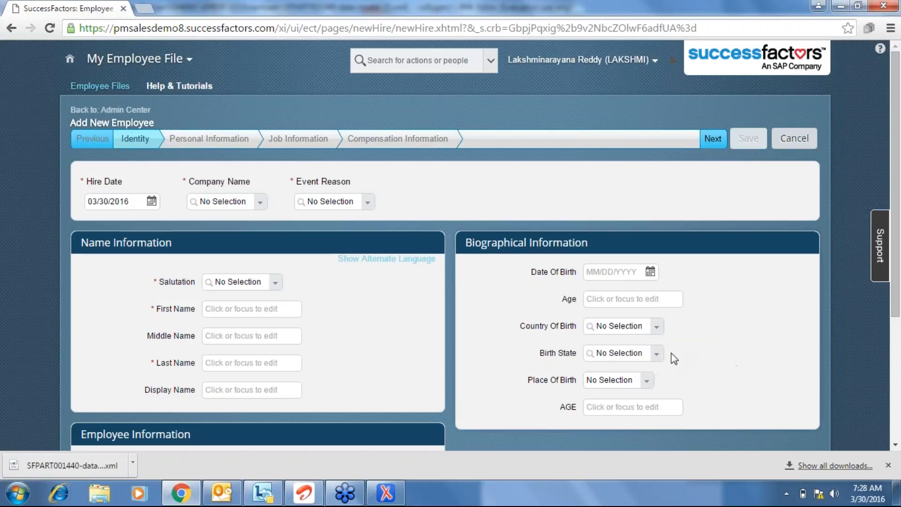
click(656, 355)
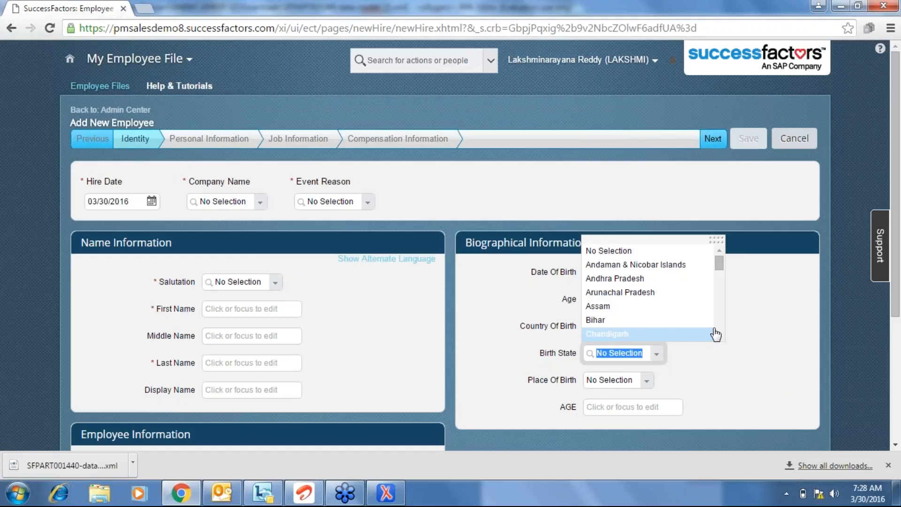
scroll(723, 324, down, 2)
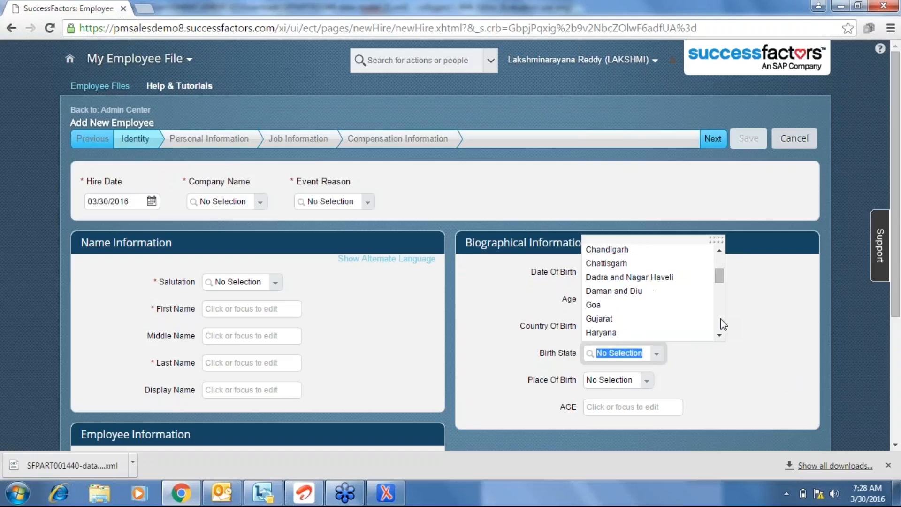
scroll(723, 324, down, 6)
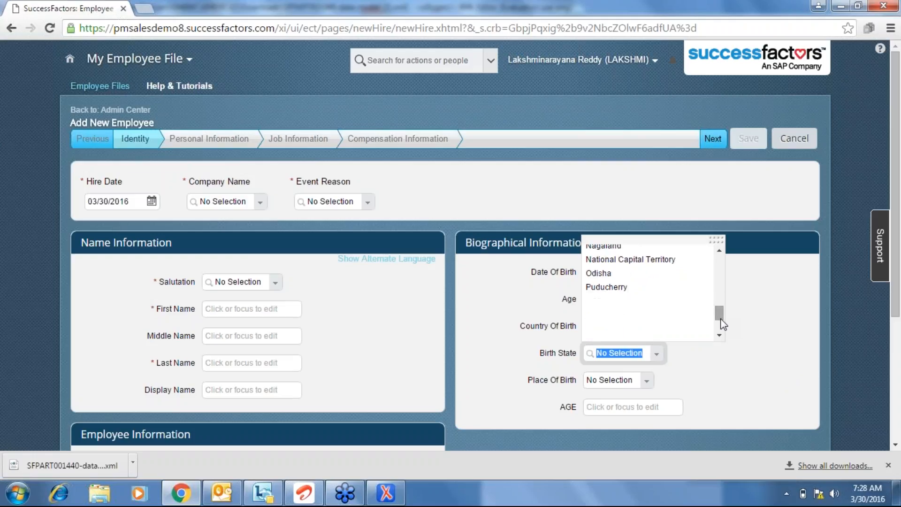
scroll(721, 331, down, 3)
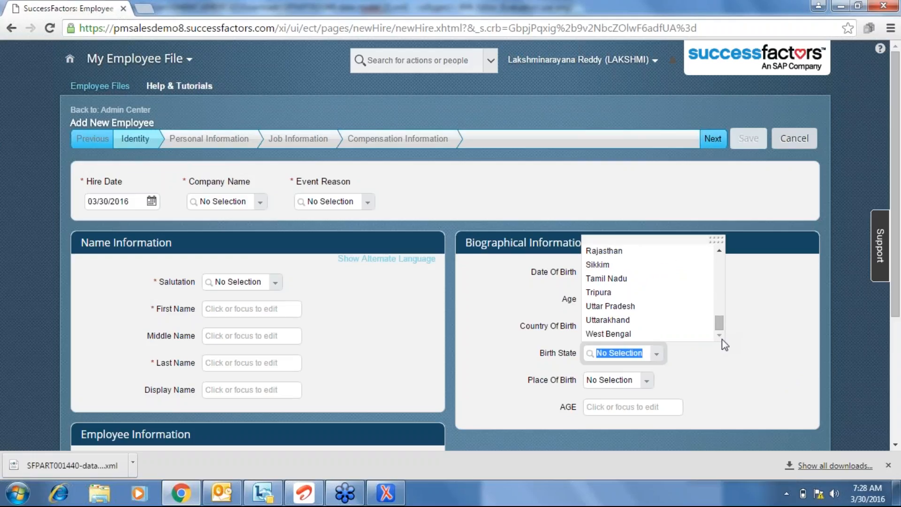
click(764, 381)
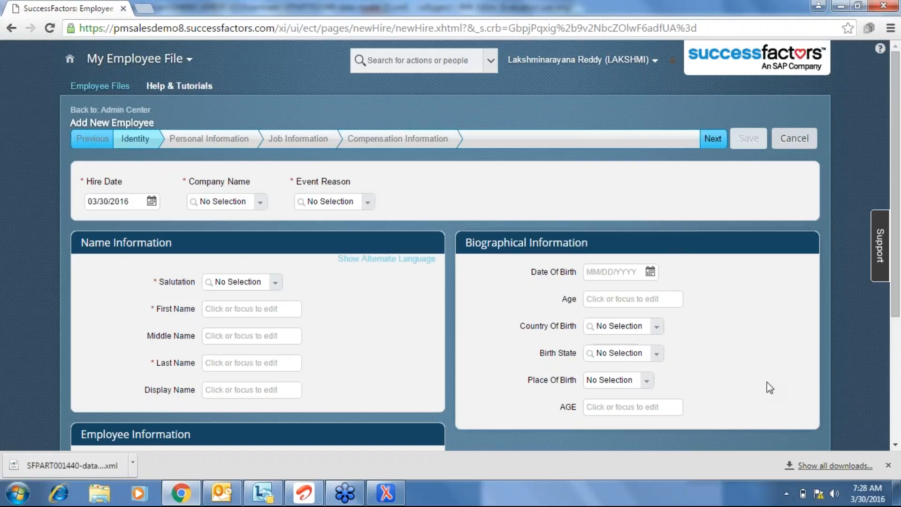
Open and close the Place Of Birth list twice without choosing a value.
click(388, 496)
click(388, 496)
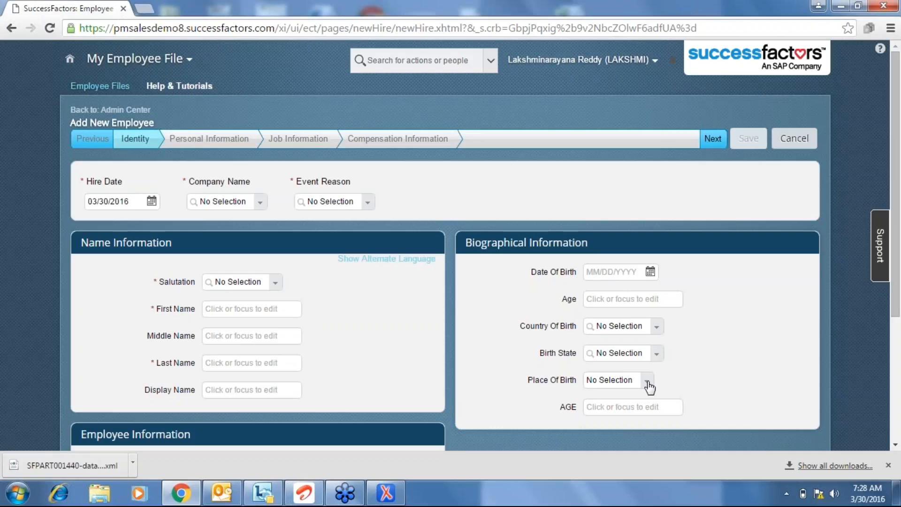
click(648, 386)
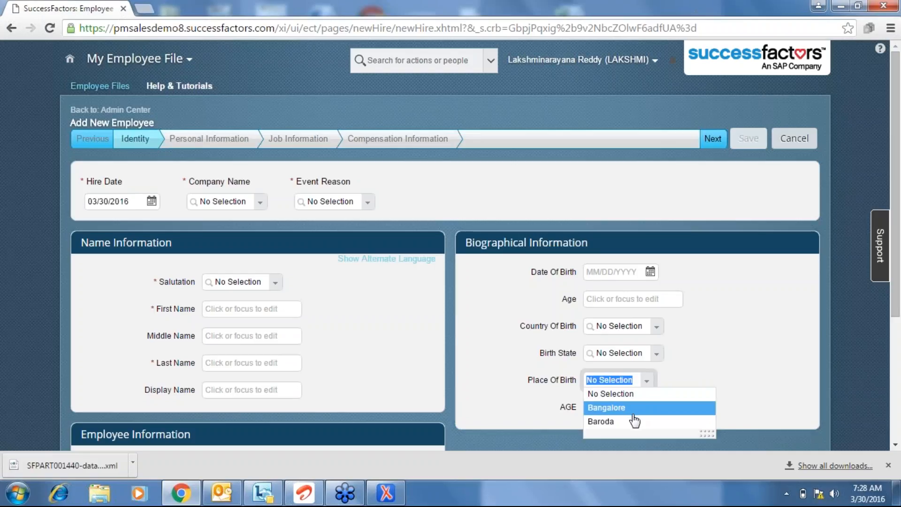
click(724, 364)
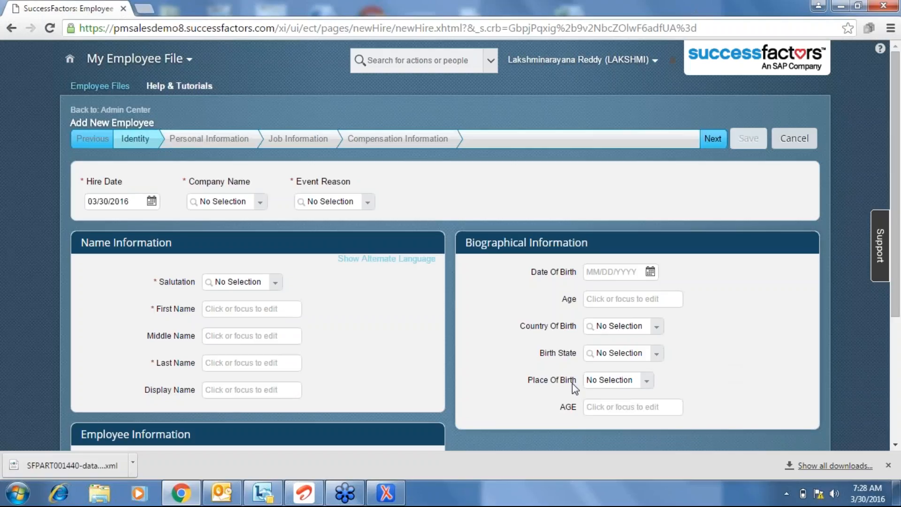
click(648, 383)
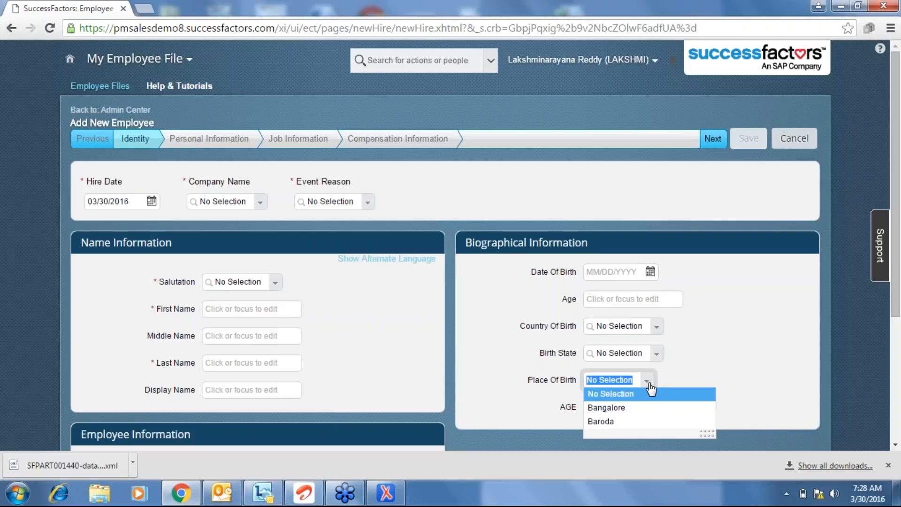
click(690, 370)
Select the Place Of Birth label text, check its list again, then open the Country Of Birth list.
double_click(552, 381)
triple_click(561, 381)
click(810, 336)
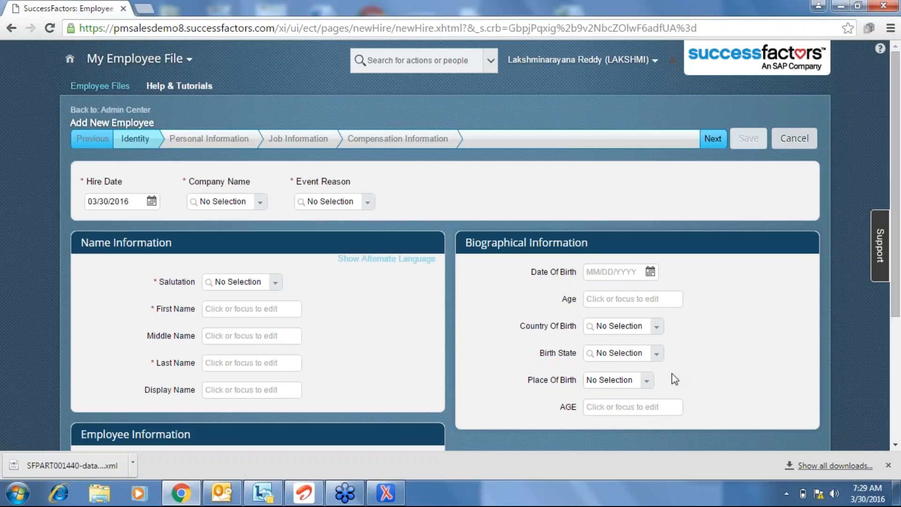
click(645, 384)
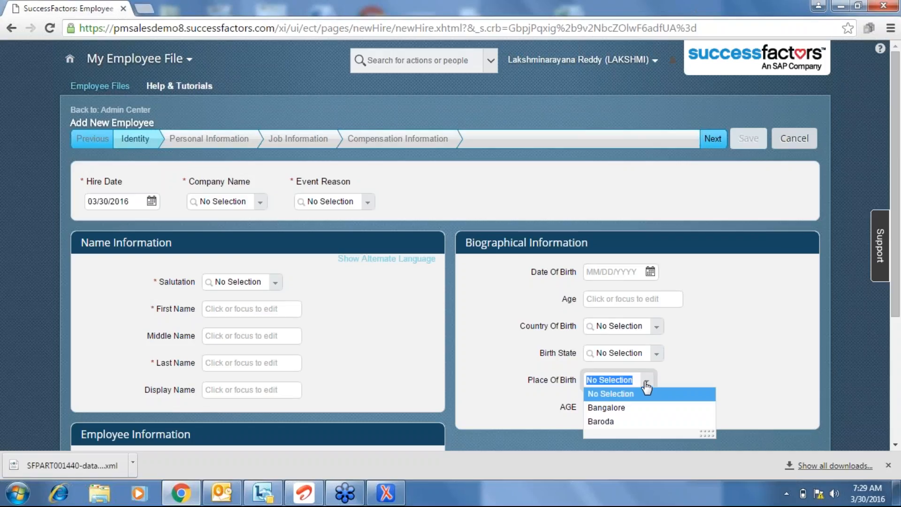
click(683, 369)
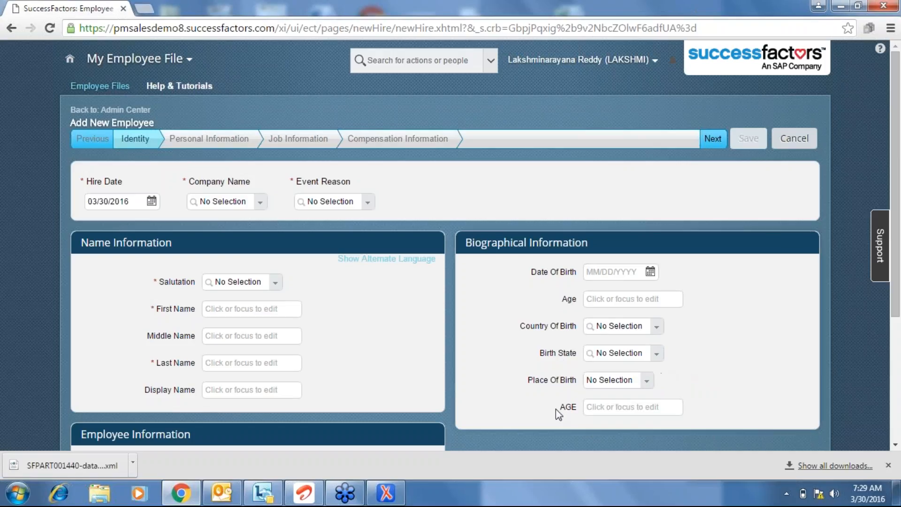
click(659, 327)
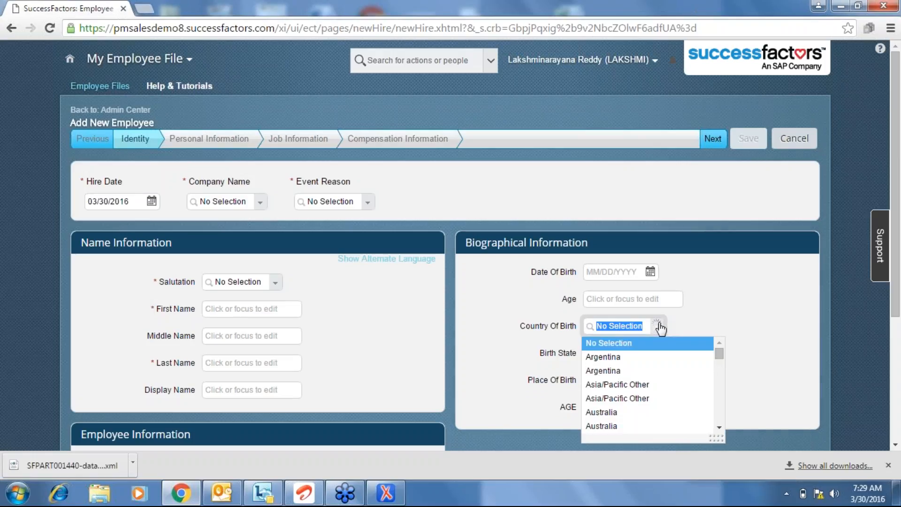
click(888, 186)
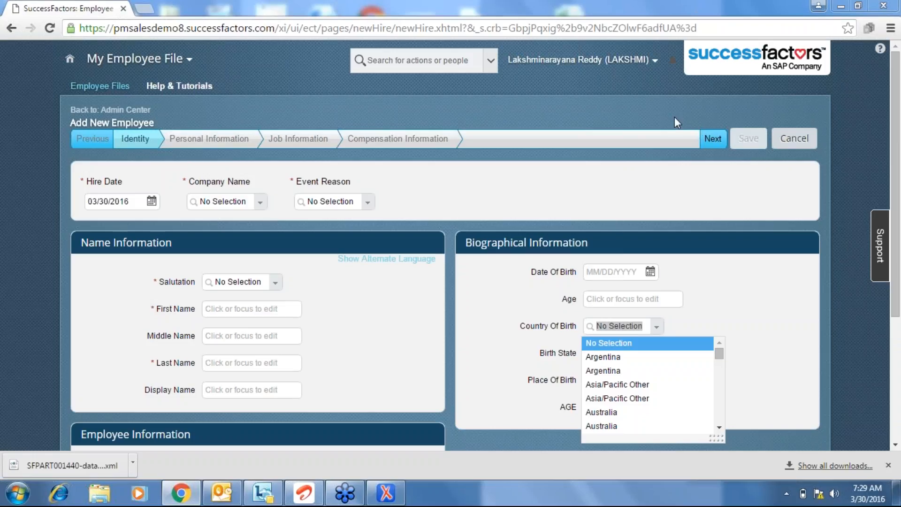
Go to the account Options page's Change Language section, where English US is current.
click(654, 60)
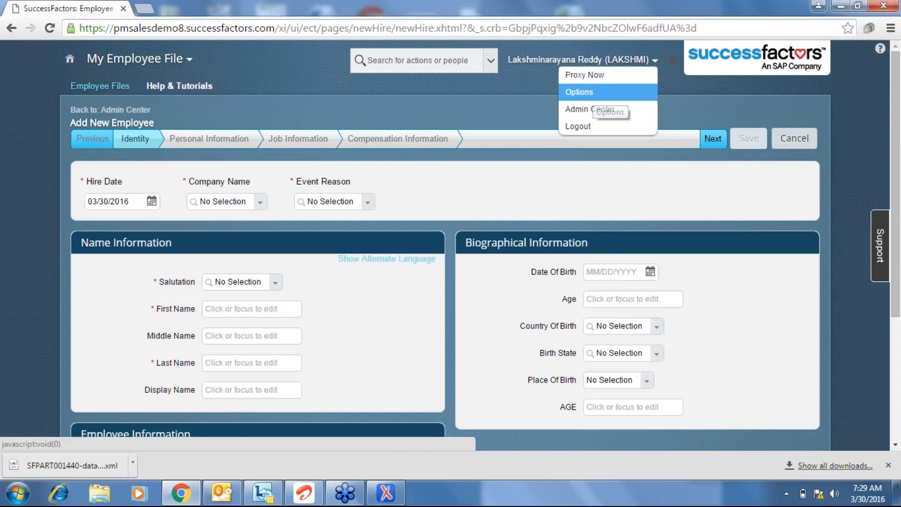
click(595, 97)
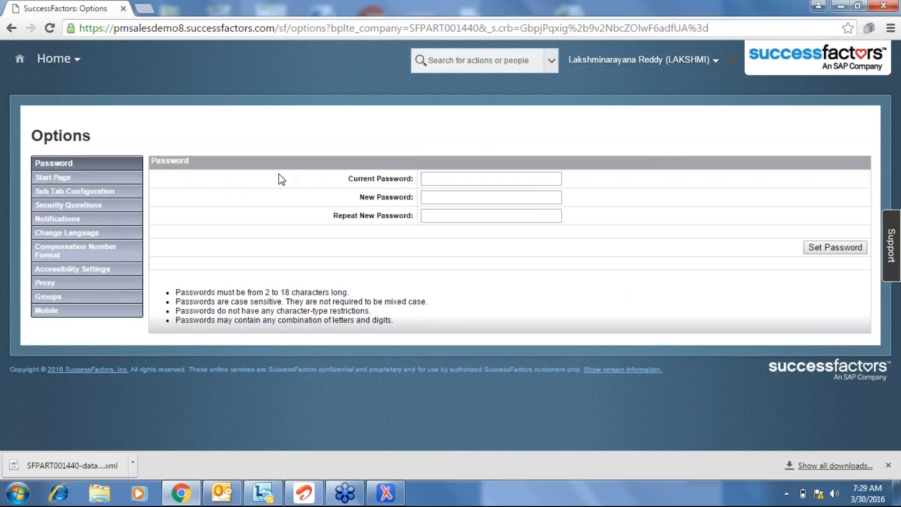
click(84, 234)
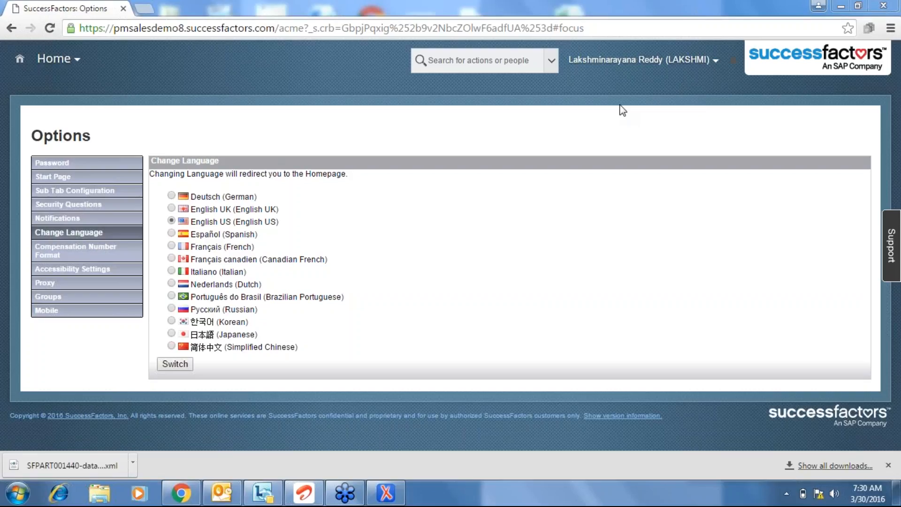
click(715, 65)
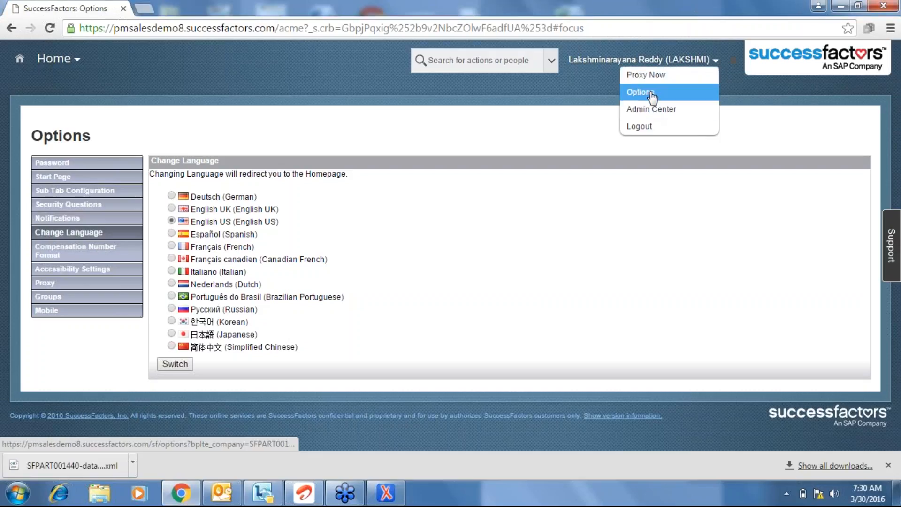
click(652, 93)
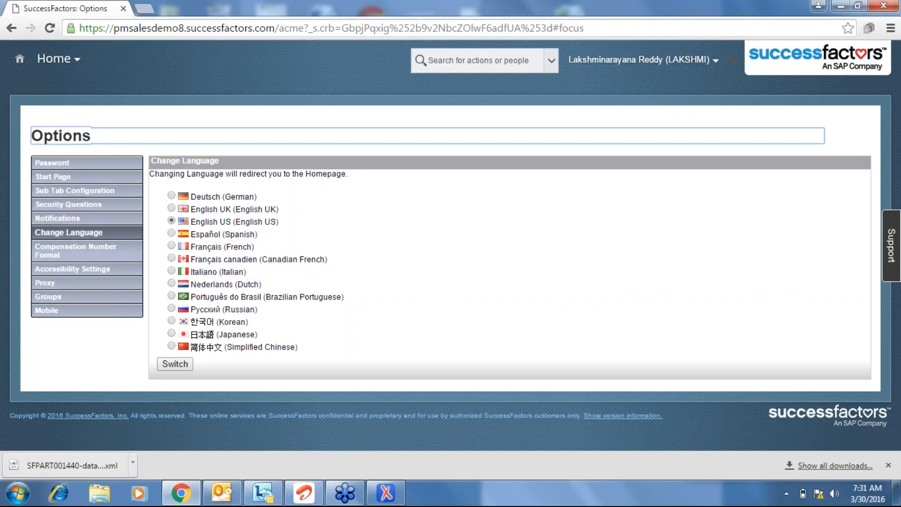
click(440, 102)
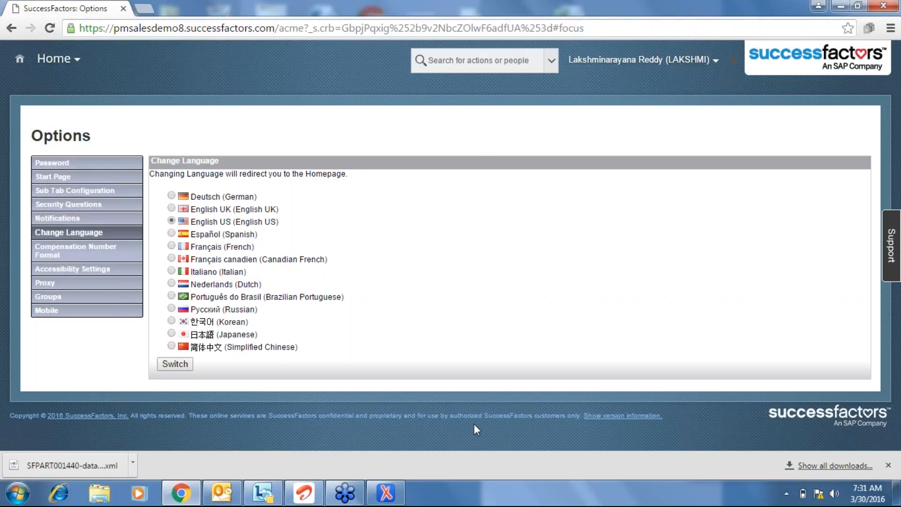
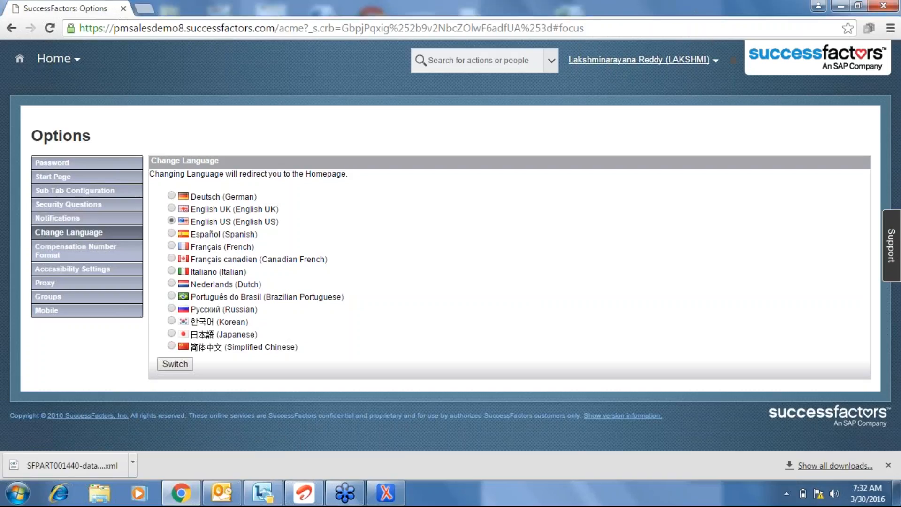
Open the account Options page and view its Change Language settings.
click(690, 60)
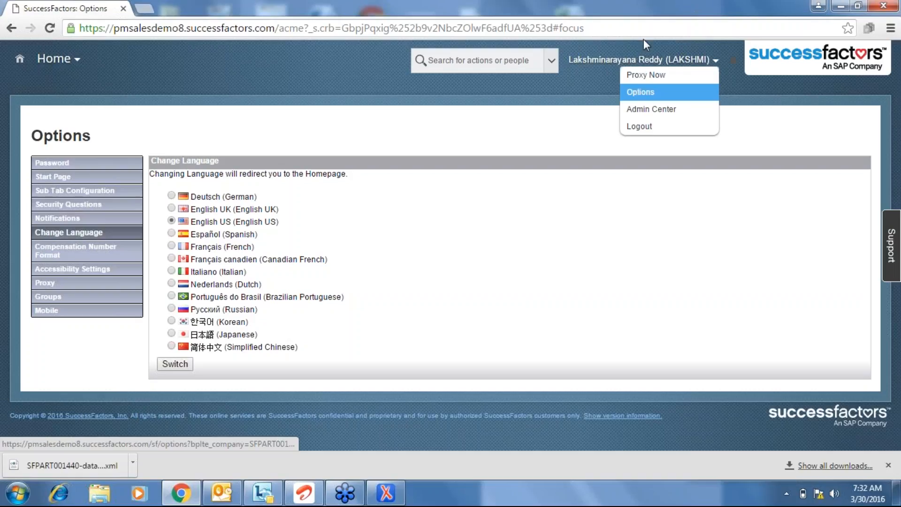
click(556, 90)
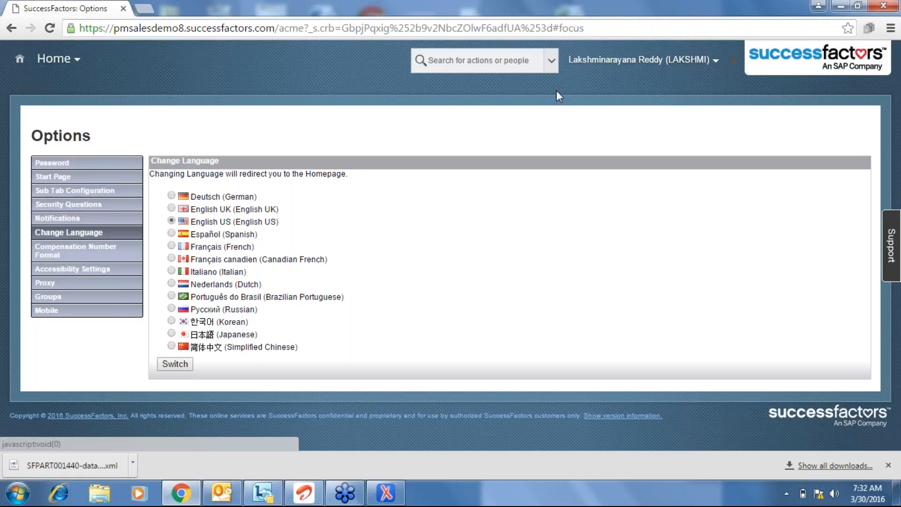
click(715, 62)
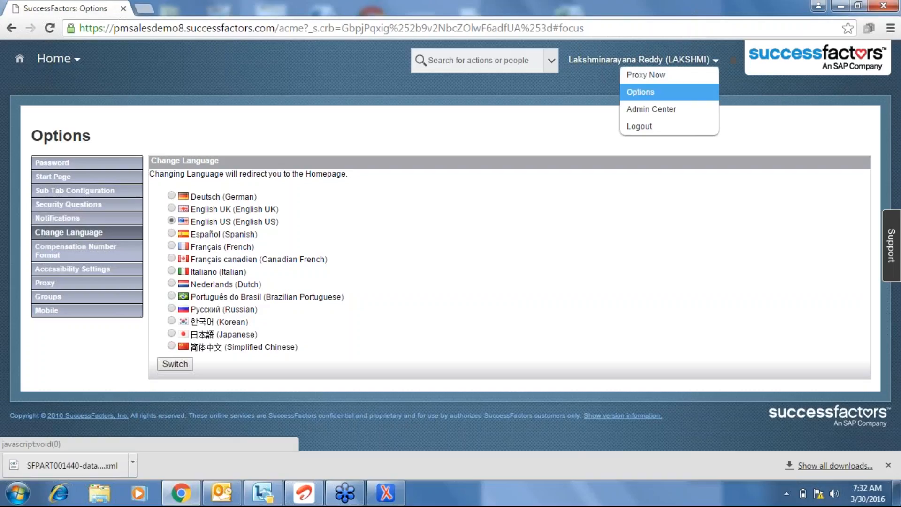
click(650, 93)
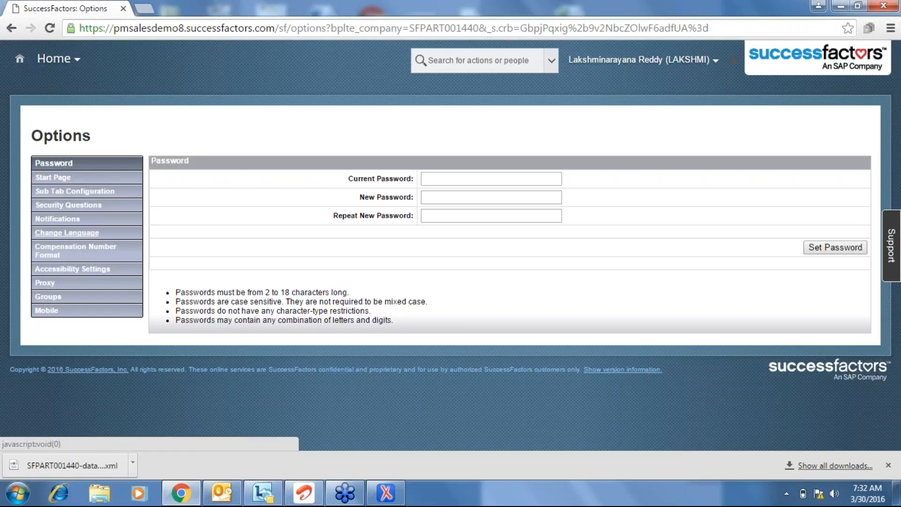
click(67, 233)
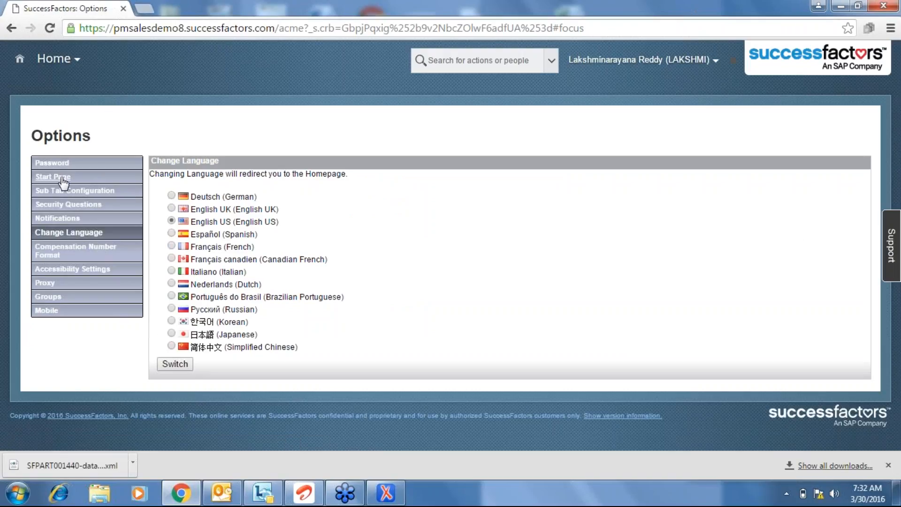
click(47, 235)
Open Admin Center from the Home module menu, then switch to oXygen XML Editor.
click(83, 65)
click(83, 367)
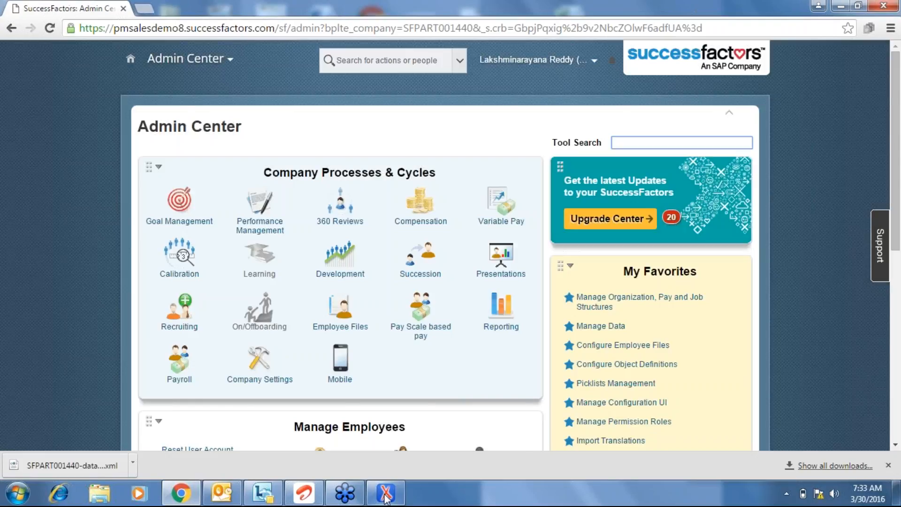
click(386, 492)
click(610, 370)
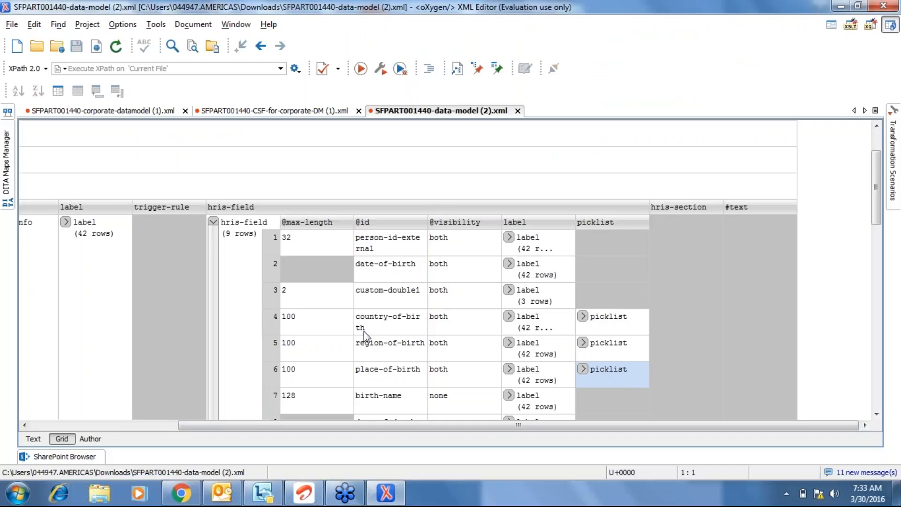
click(277, 371)
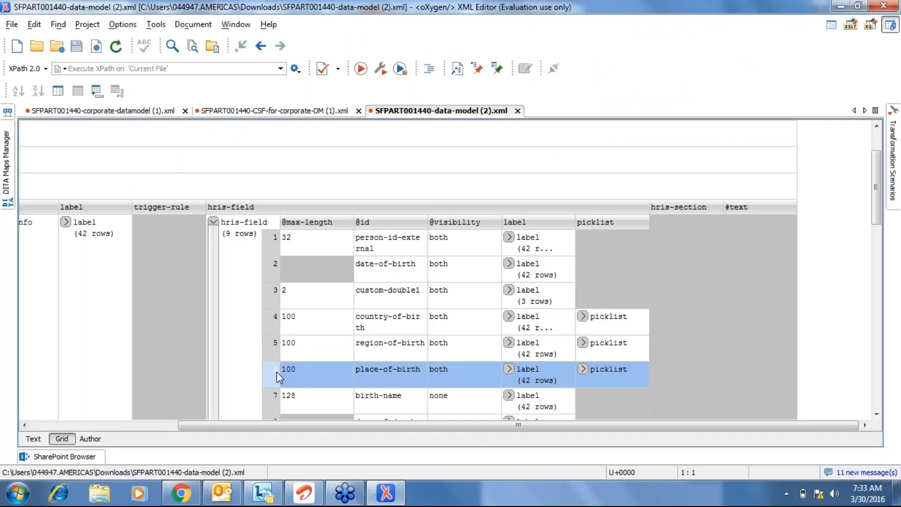
click(269, 348)
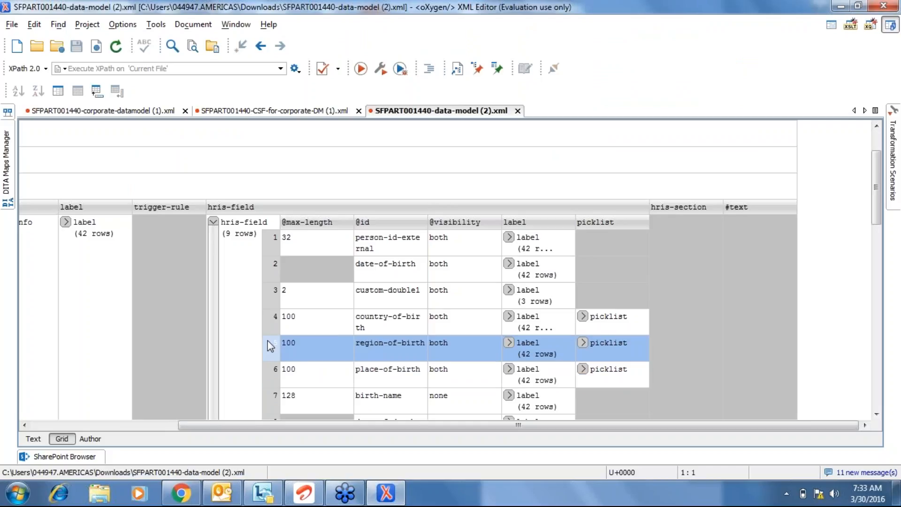
click(271, 325)
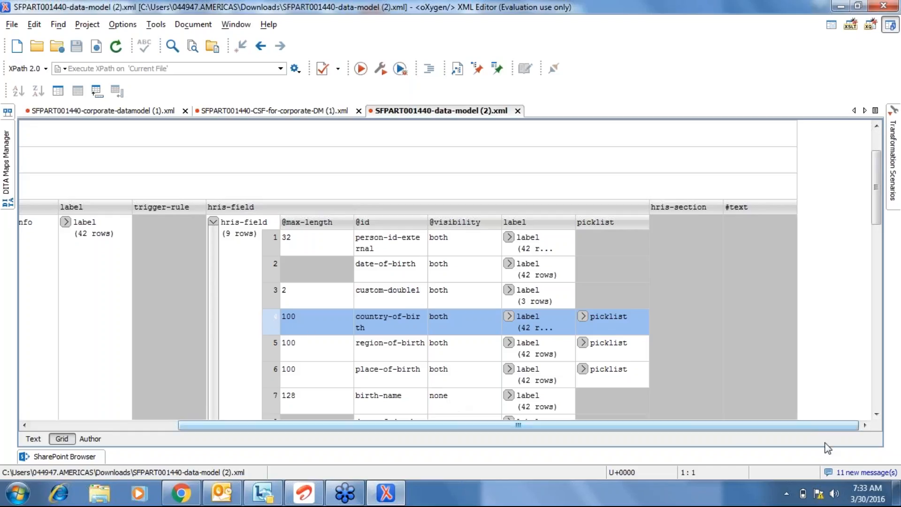
click(876, 414)
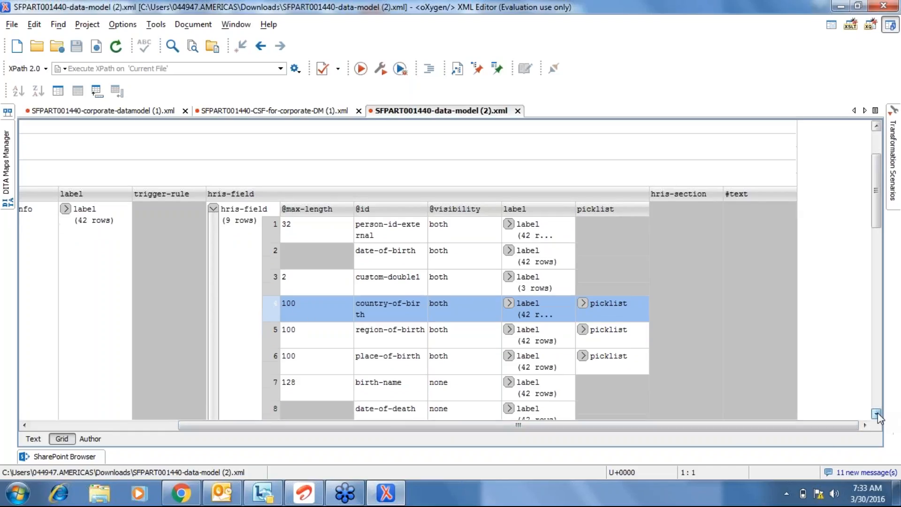
click(876, 414)
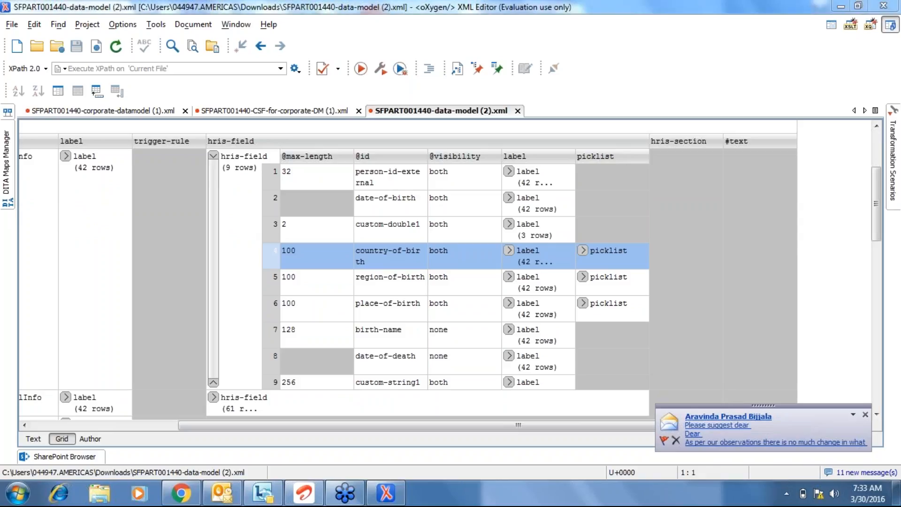
click(750, 429)
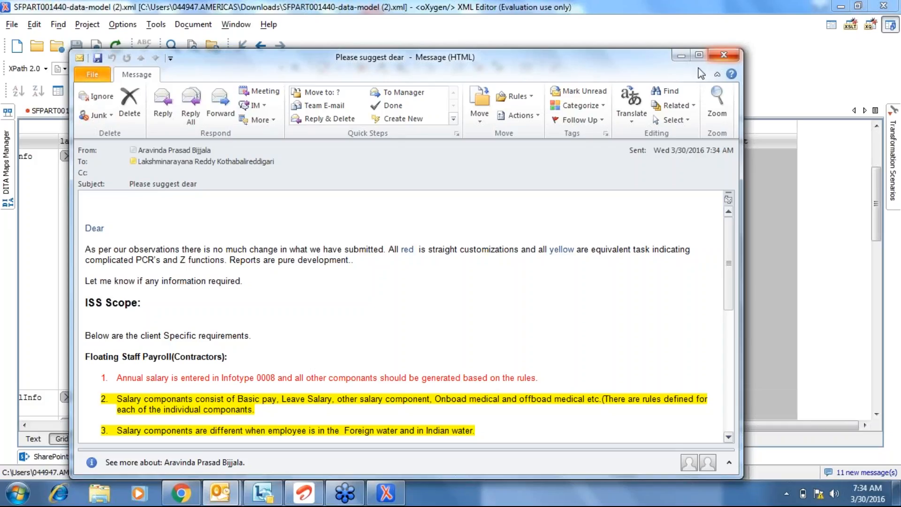
scroll(427, 255, down, 5)
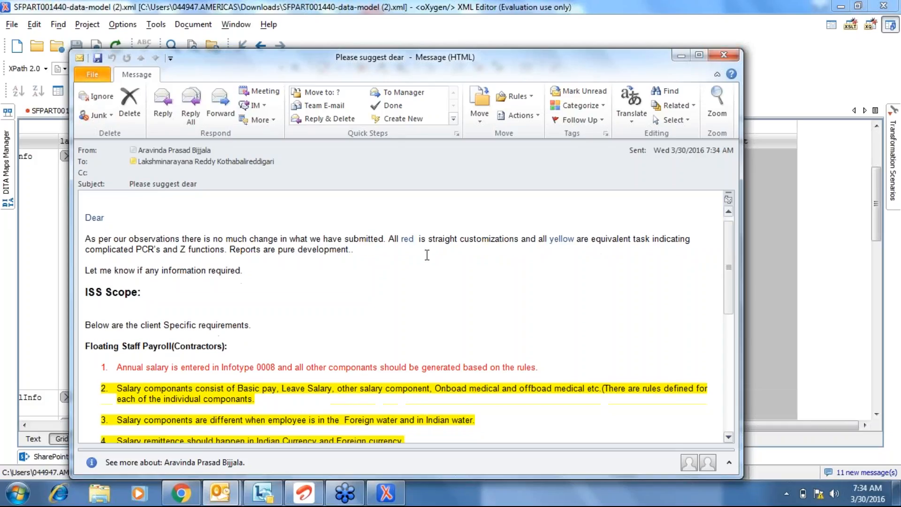
scroll(426, 255, down, 7)
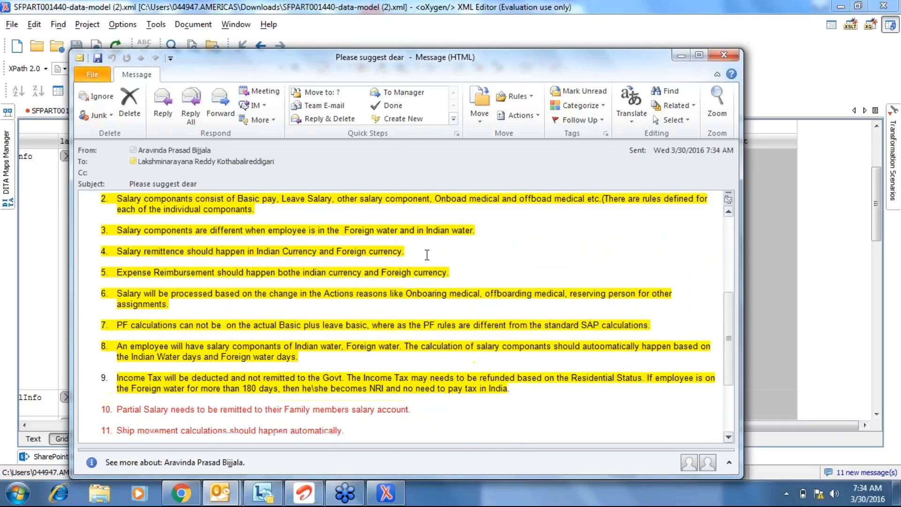
scroll(427, 255, up, 1)
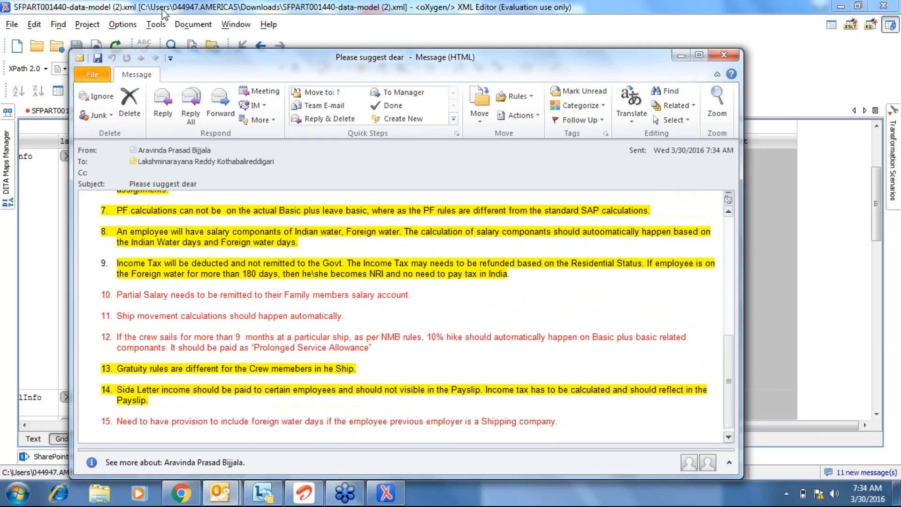
click(189, 111)
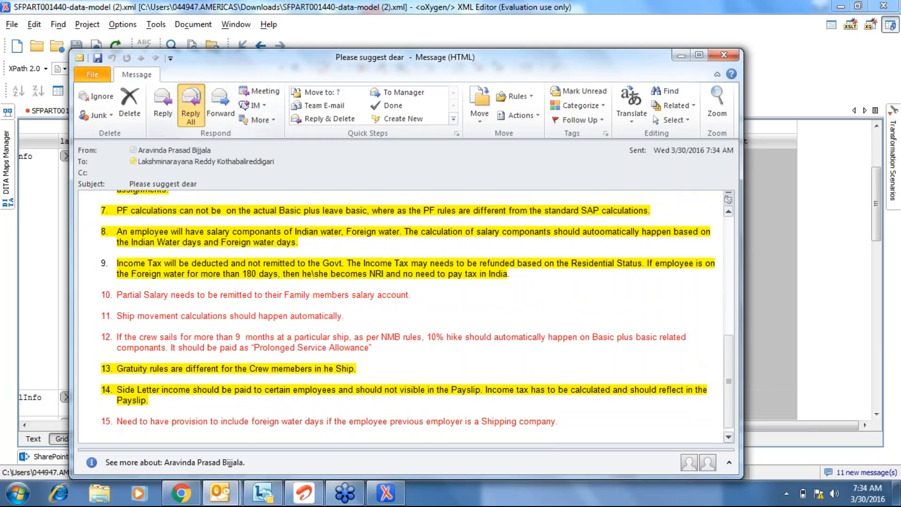
text(I wil)
key(BackSpace)
key(BackSpace)
key(BackSpace)
key(BackSpace)
key(BackSpace)
text(Ple)
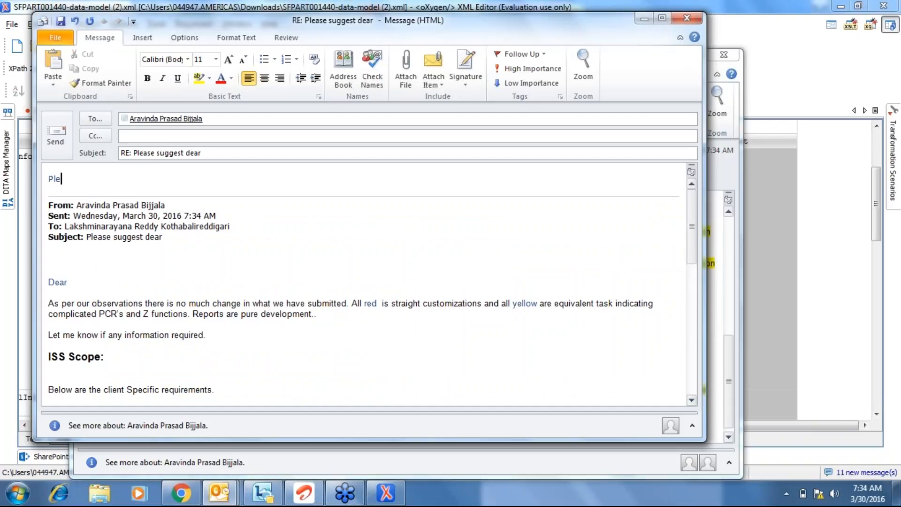
text(ase give)
click(691, 21)
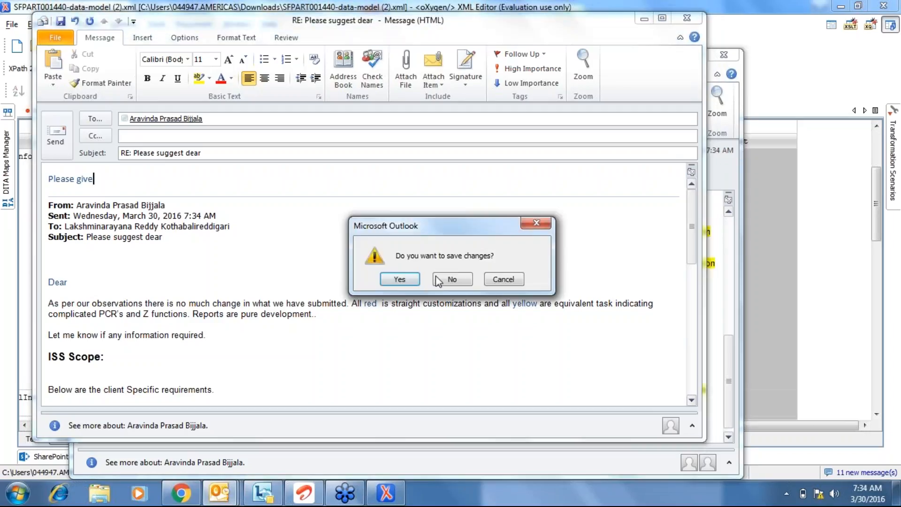
click(447, 280)
click(722, 55)
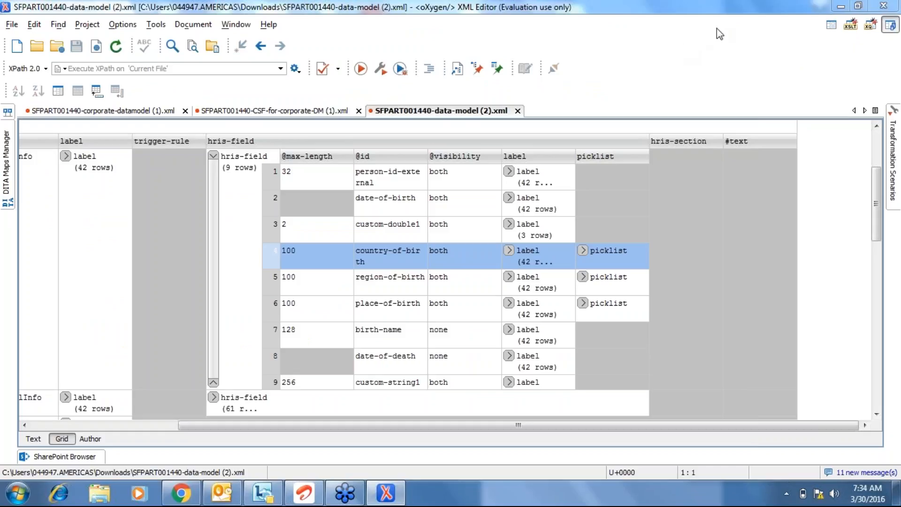
Collapse the personInfo table, expand personalInfo's hris-field table and review its visibility values.
click(214, 157)
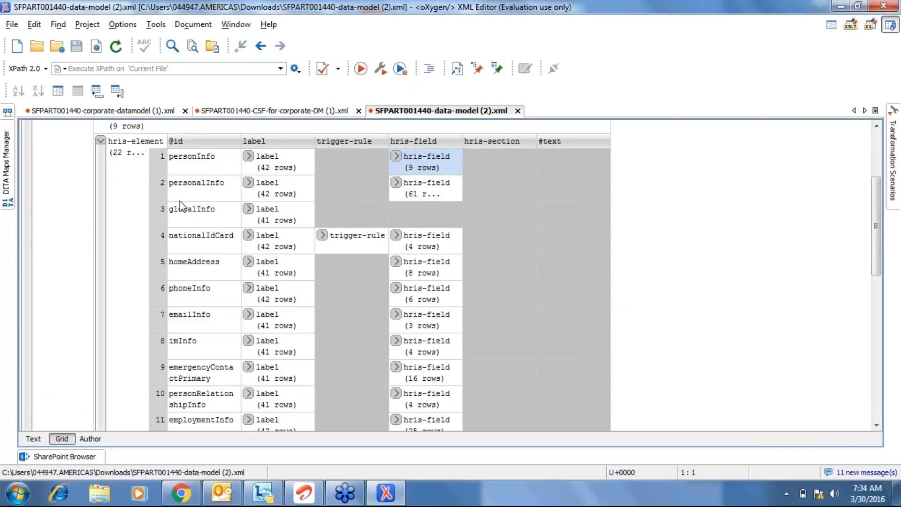
click(181, 200)
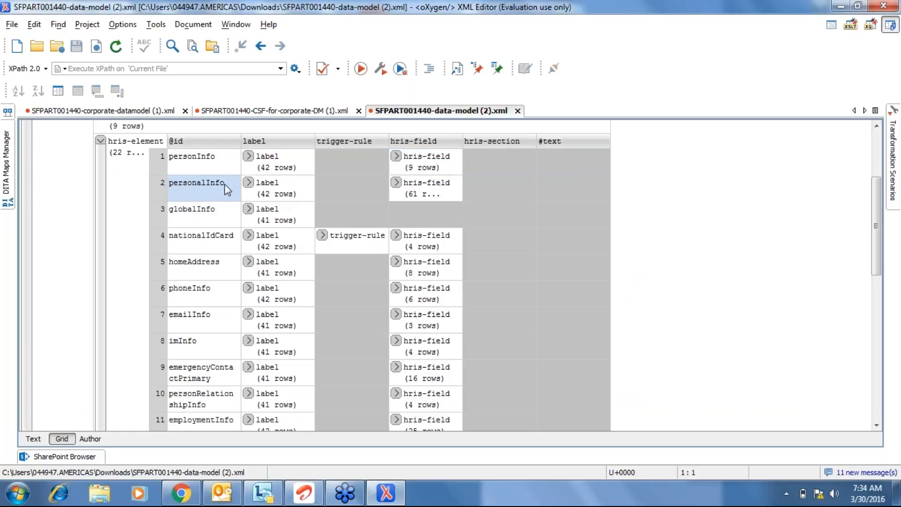
click(399, 183)
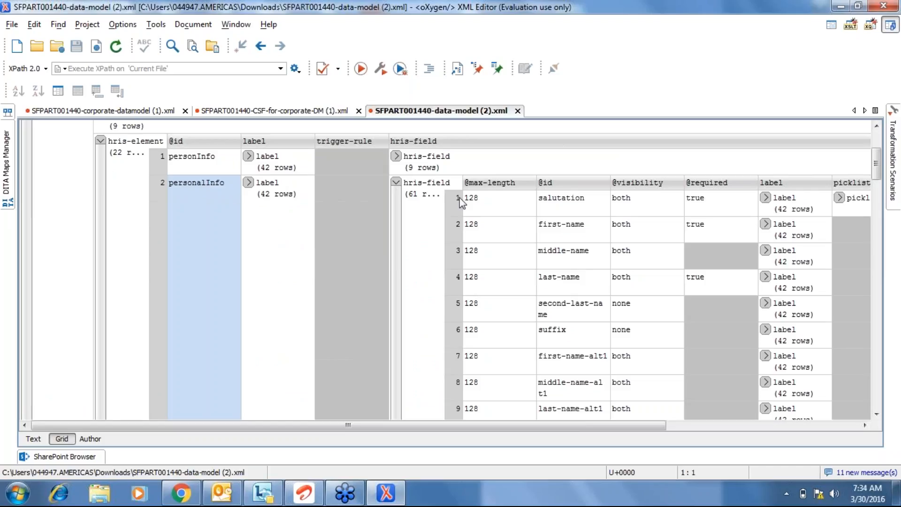
click(641, 280)
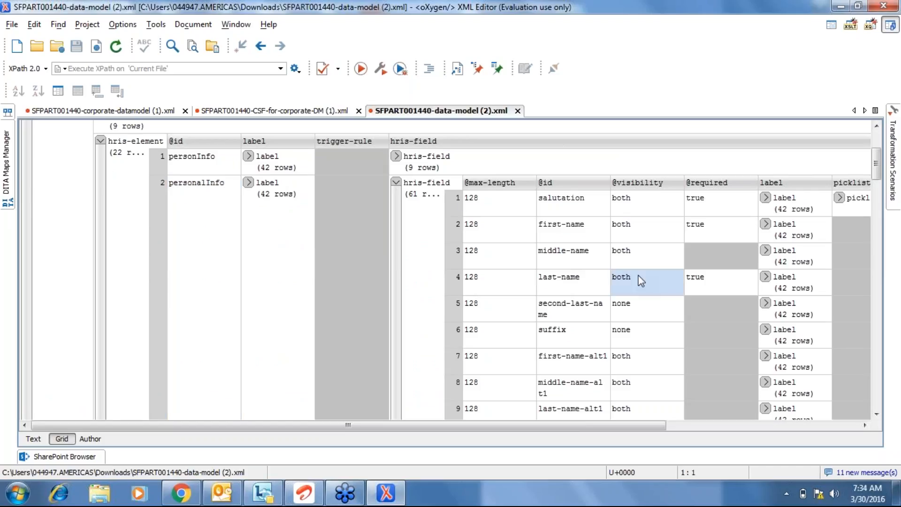
click(635, 367)
key(Down)
key(Down)
key(Down)
key(Down)
key(Up)
key(Up)
key(Up)
key(Up)
key(Up)
key(Up)
key(Up)
key(Up)
key(Up)
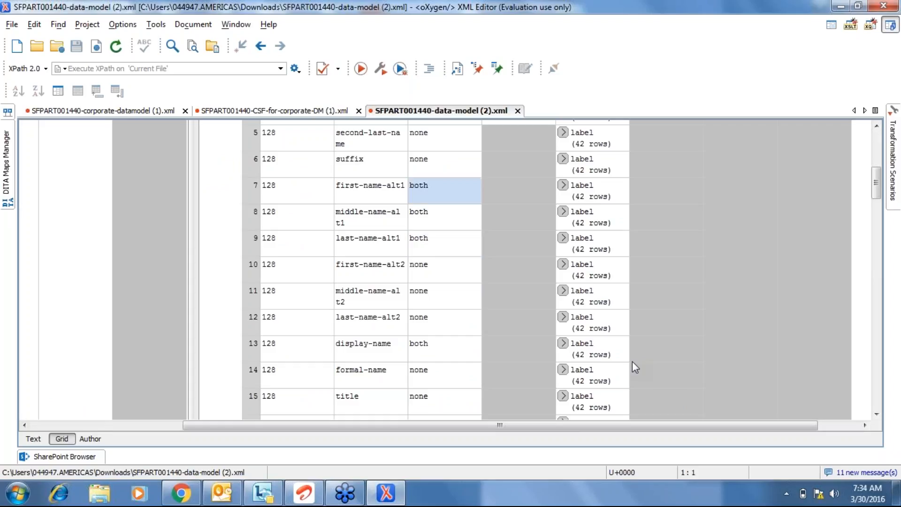
key(Up)
key(Up)
key(Up)
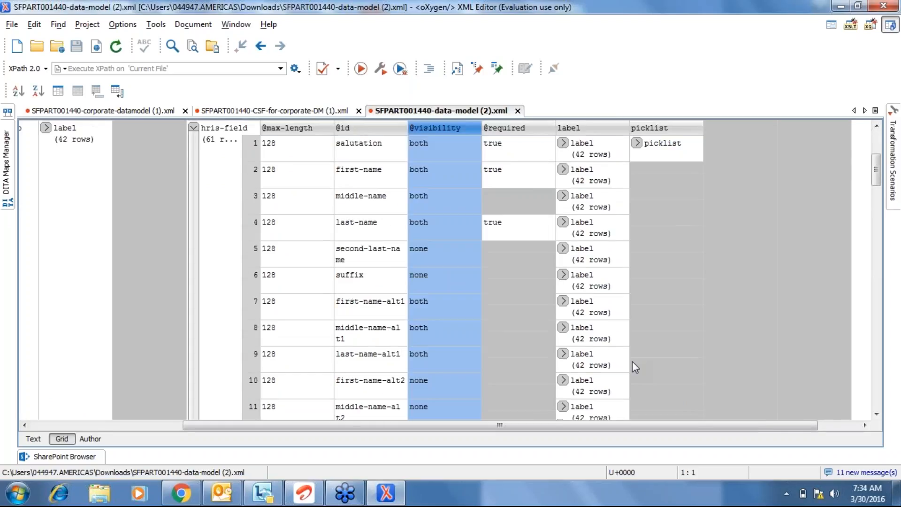
click(711, 155)
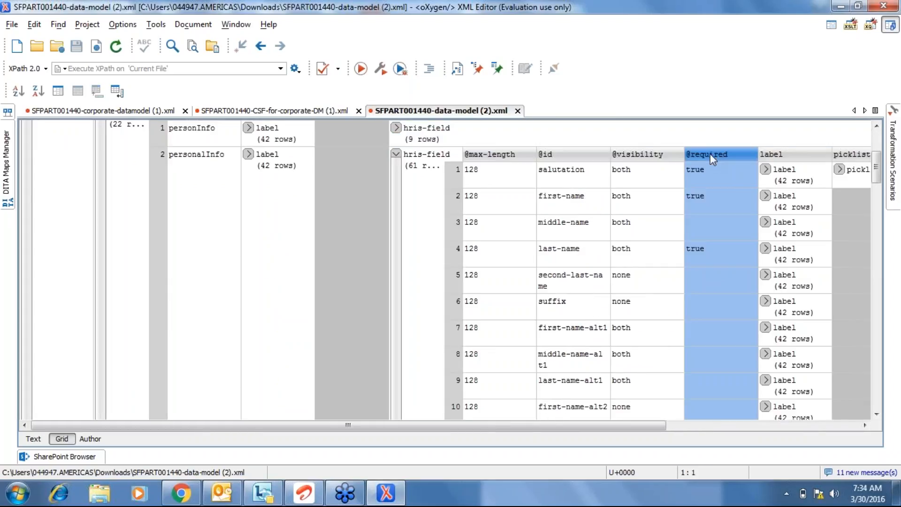
click(709, 164)
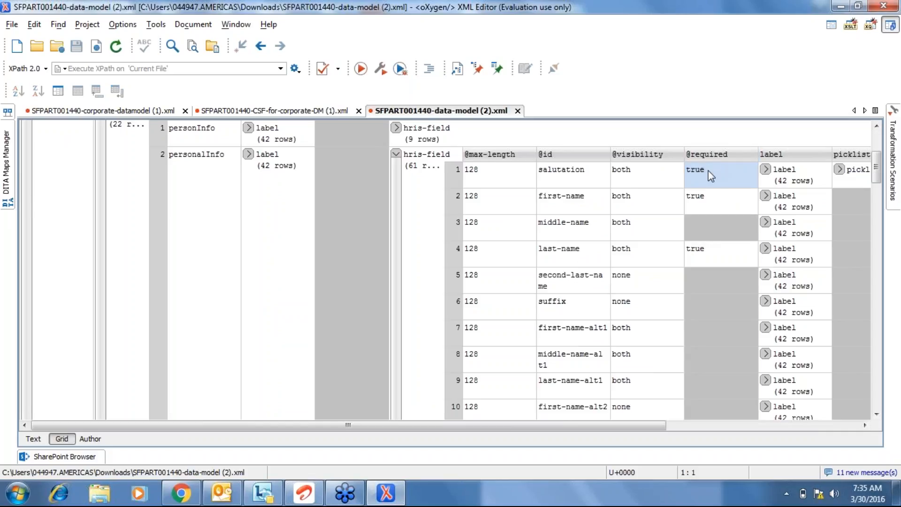
click(711, 195)
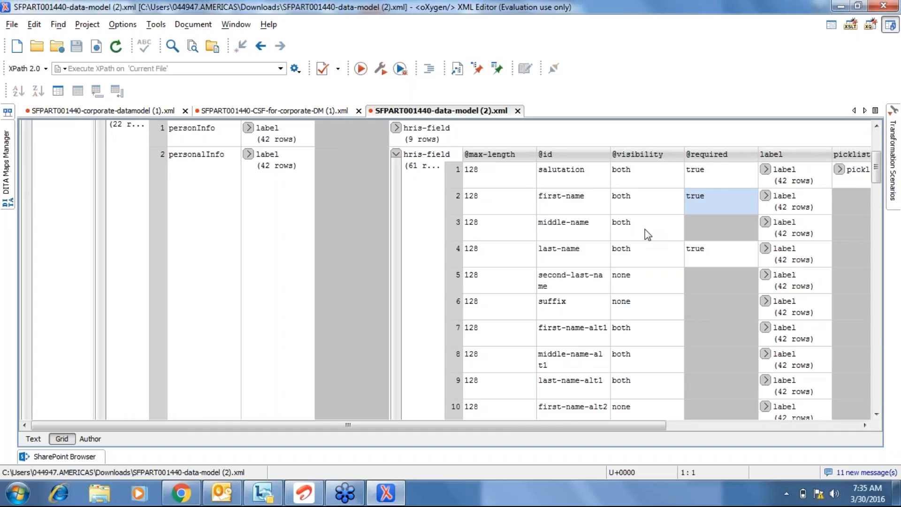
click(404, 156)
Browse globalInfo, homeAddress, emailInfo and imInfo, then reopen personalInfo's table at second-last-name.
click(396, 153)
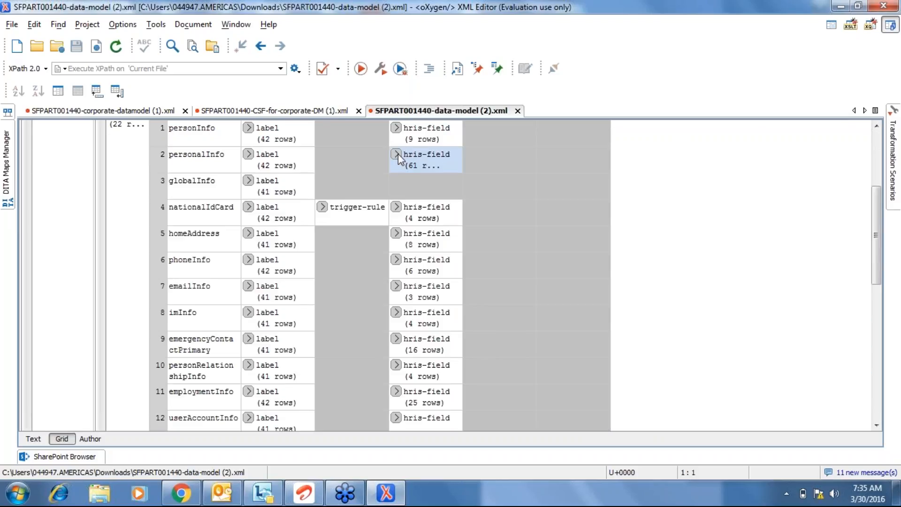
click(212, 192)
click(203, 236)
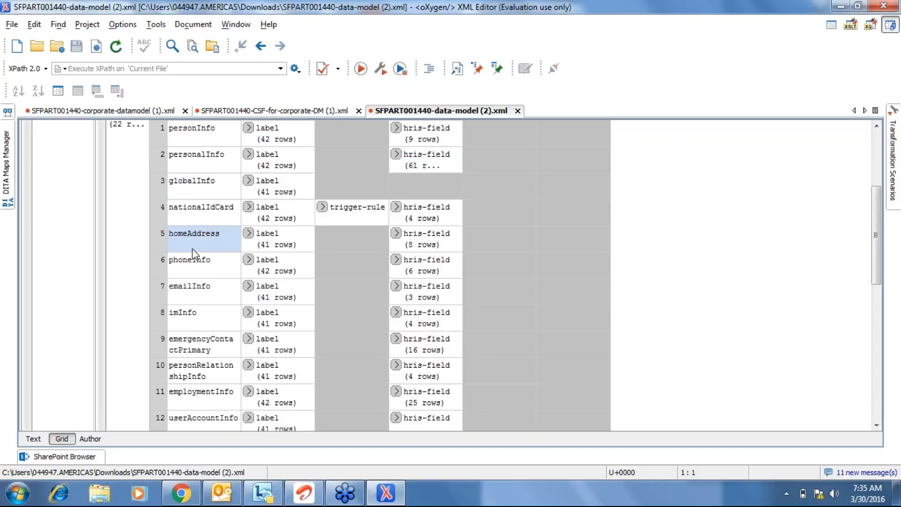
click(192, 284)
click(207, 322)
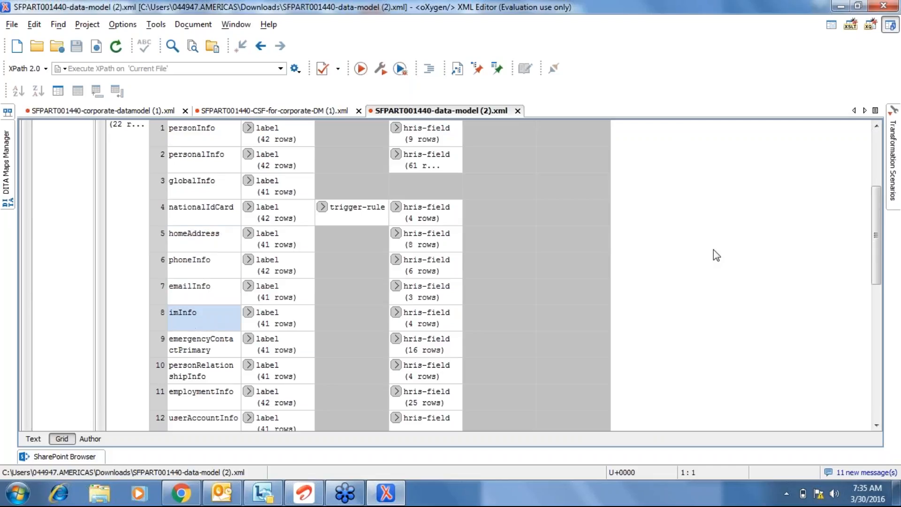
click(396, 155)
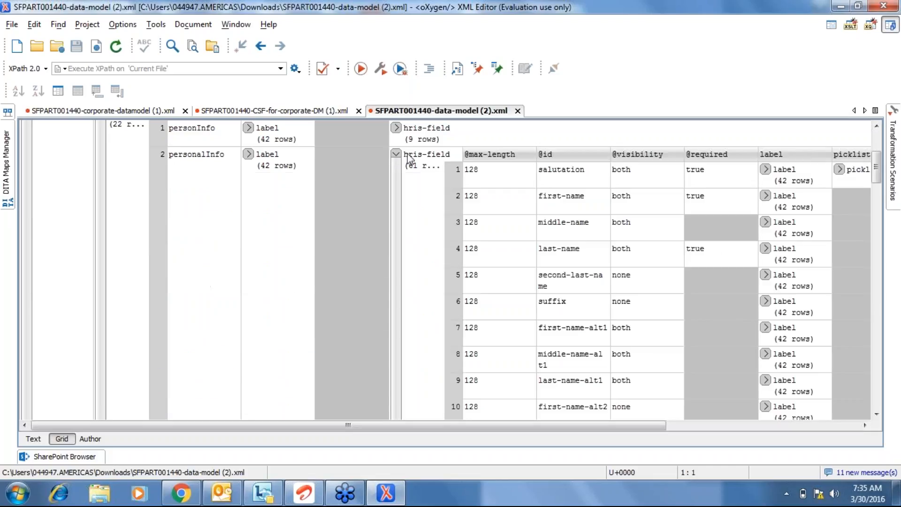
click(577, 280)
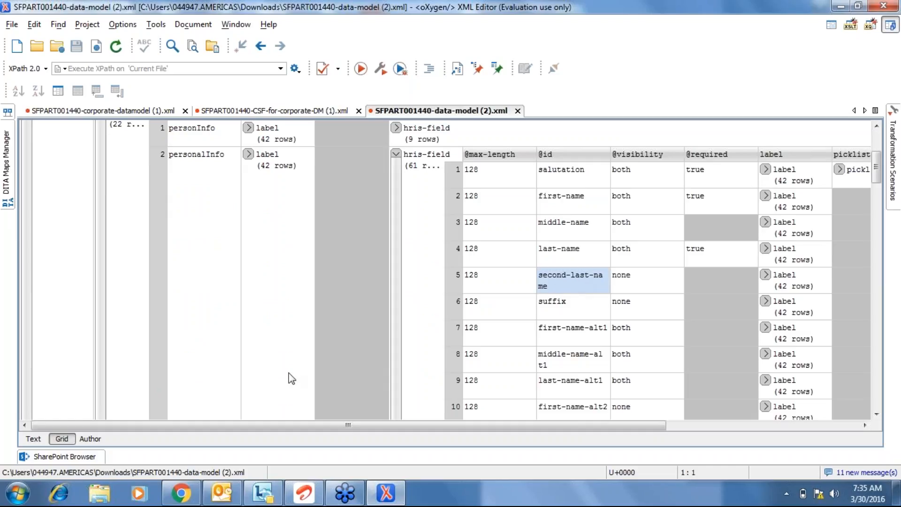
In Chrome, search the Admin Center actions for 'add a new' and open Add a new employee.
click(180, 494)
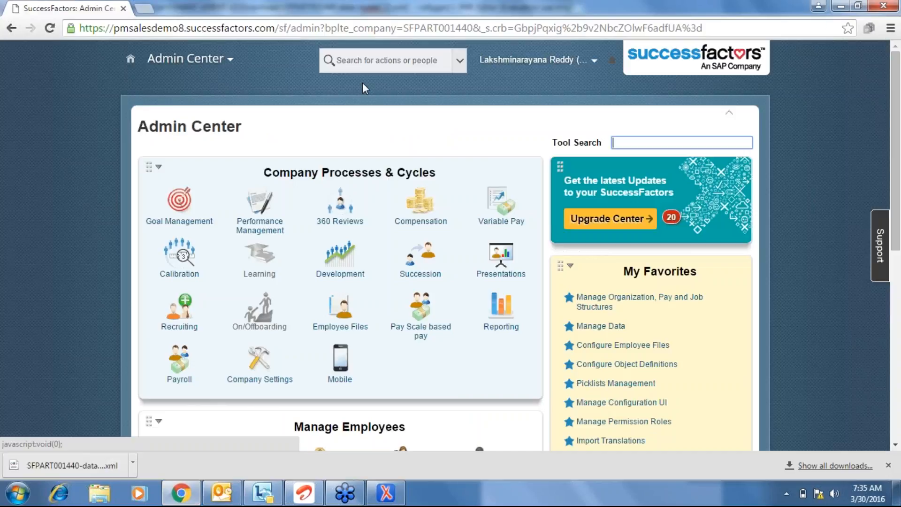
click(232, 69)
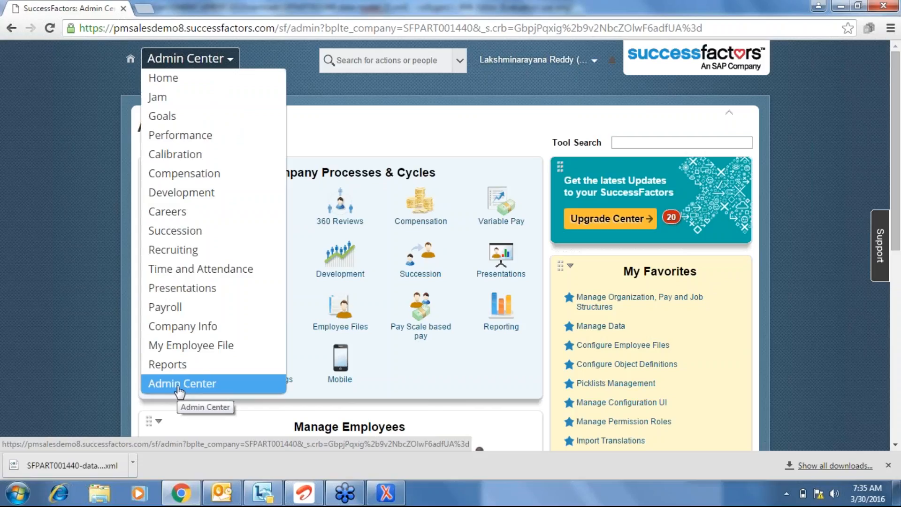
click(402, 65)
text(add a new)
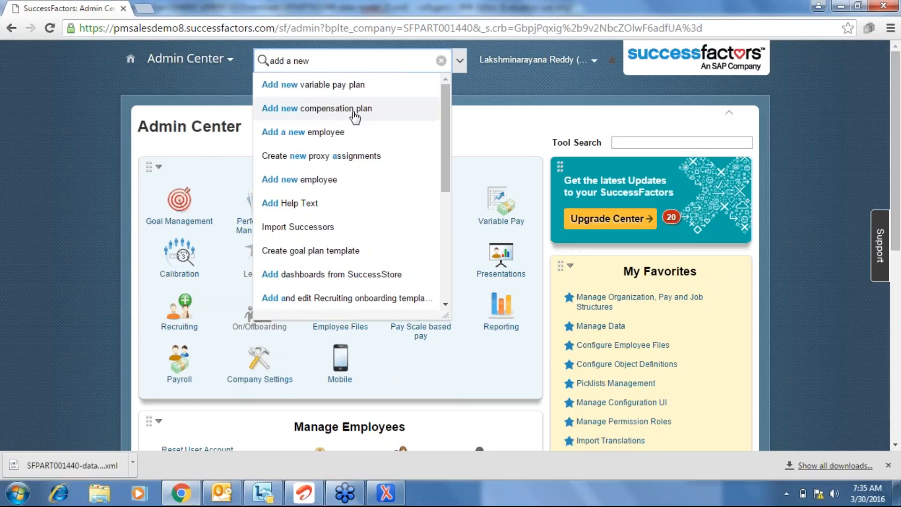
click(344, 134)
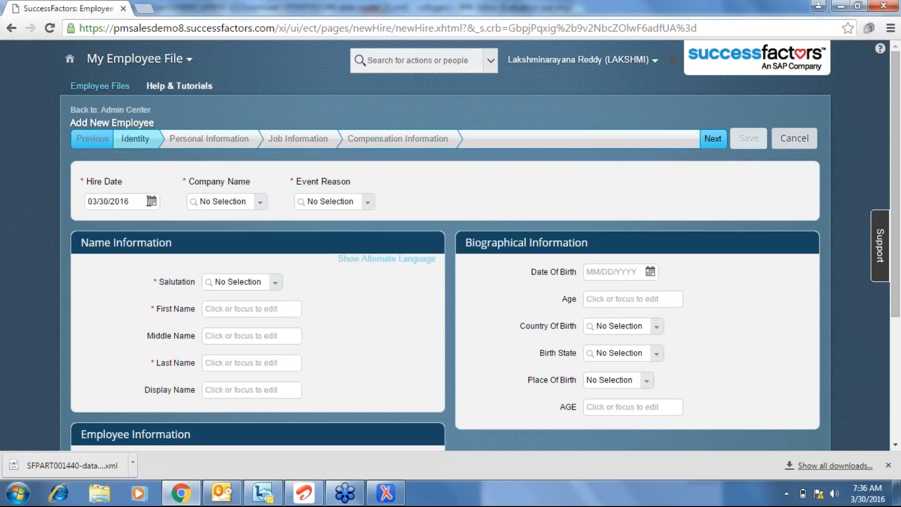
Set the Hire Date to 03/01/2016, leave Company Name unset, then return to oXygen.
click(152, 201)
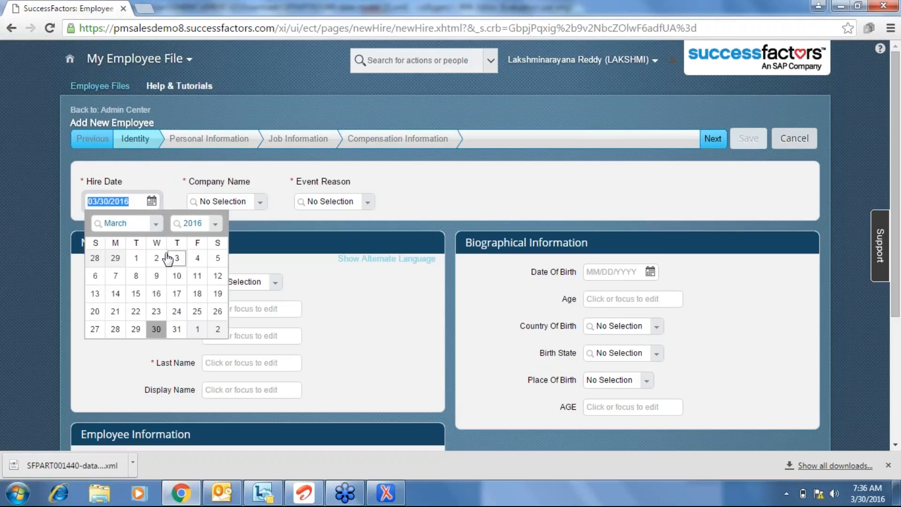
click(135, 258)
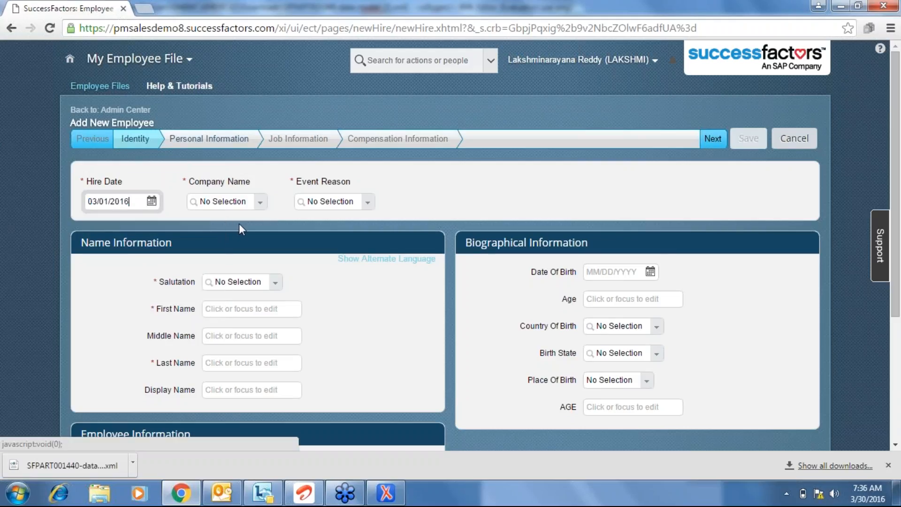
click(259, 205)
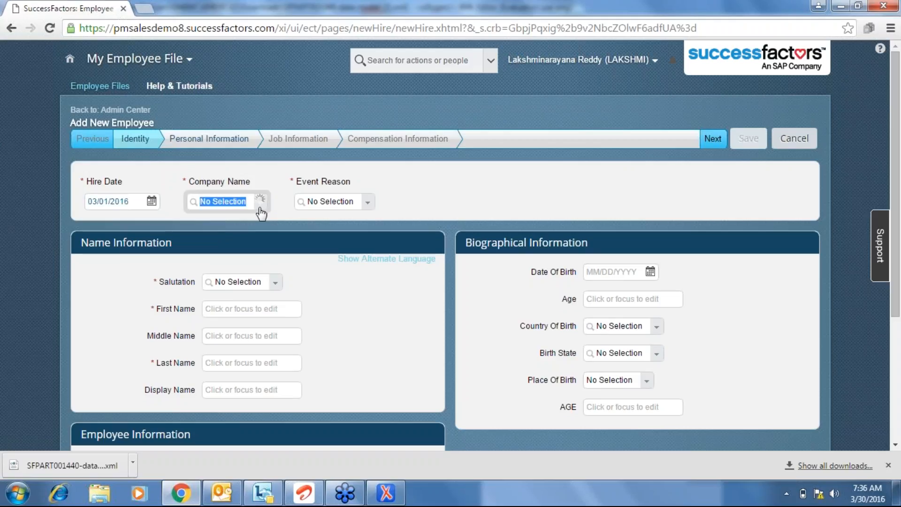
click(548, 182)
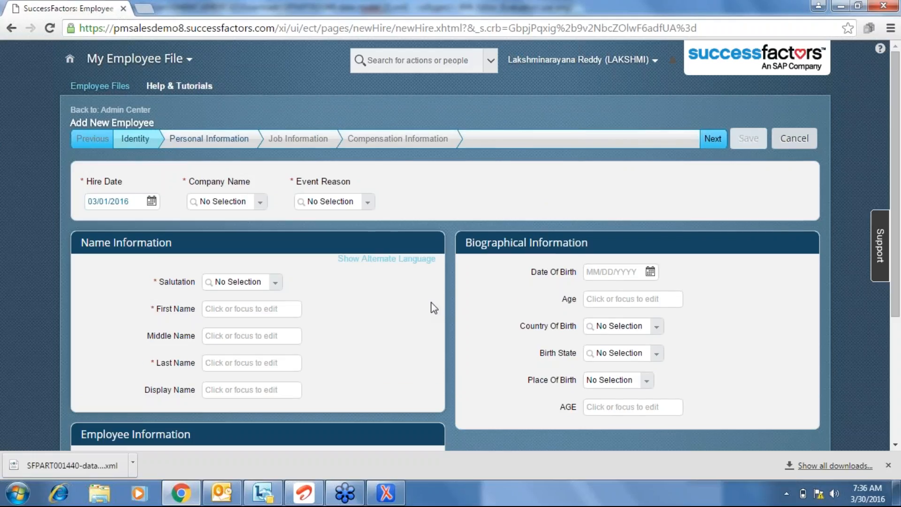
scroll(434, 308, down, 2)
scroll(433, 307, down, 1)
key(alt+Tab)
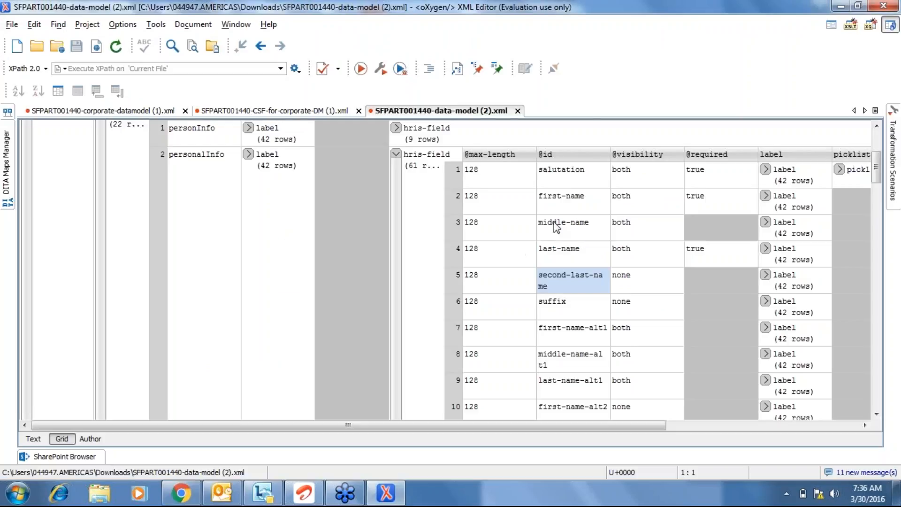
key(alt+Tab)
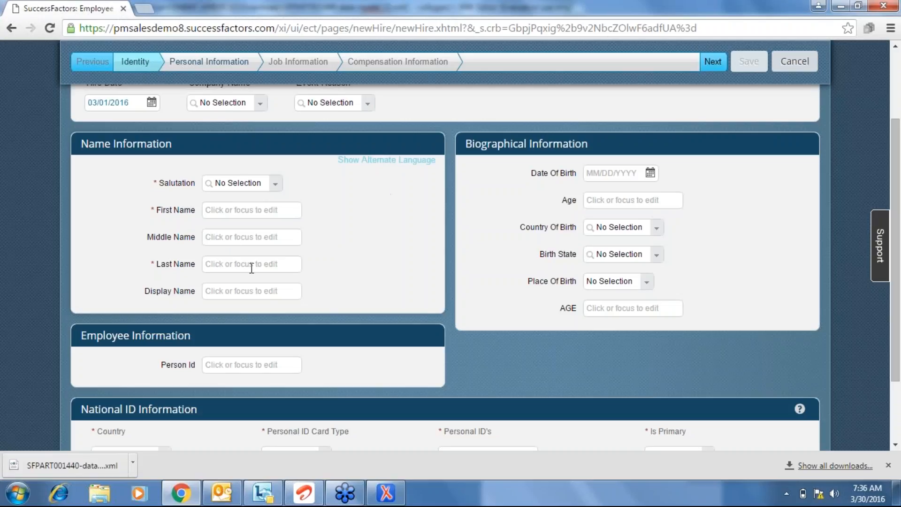
key(alt+Tab)
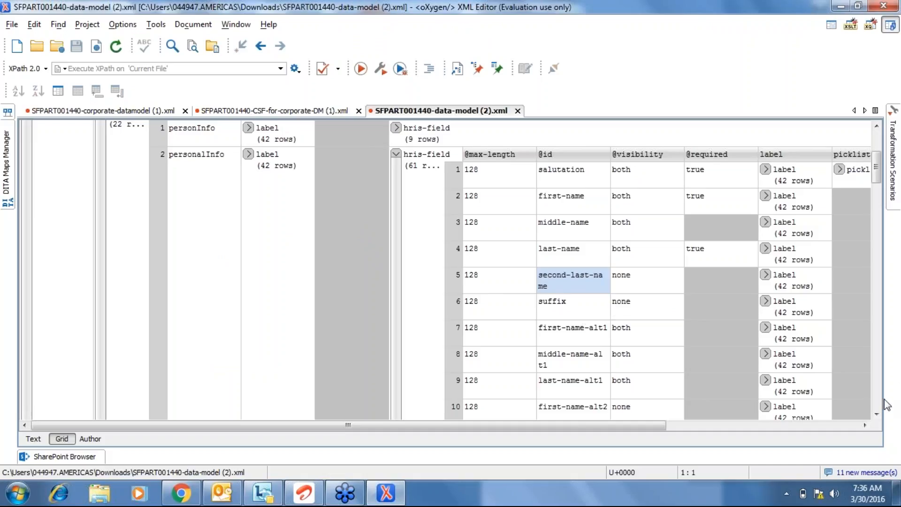
click(876, 413)
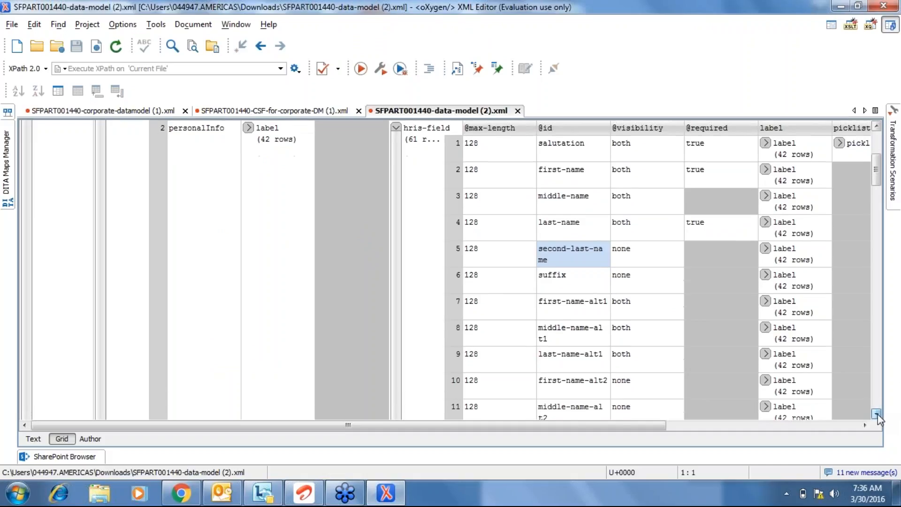
click(876, 413)
click(876, 414)
click(876, 413)
click(876, 414)
click(876, 414)
click(877, 413)
click(876, 413)
click(876, 414)
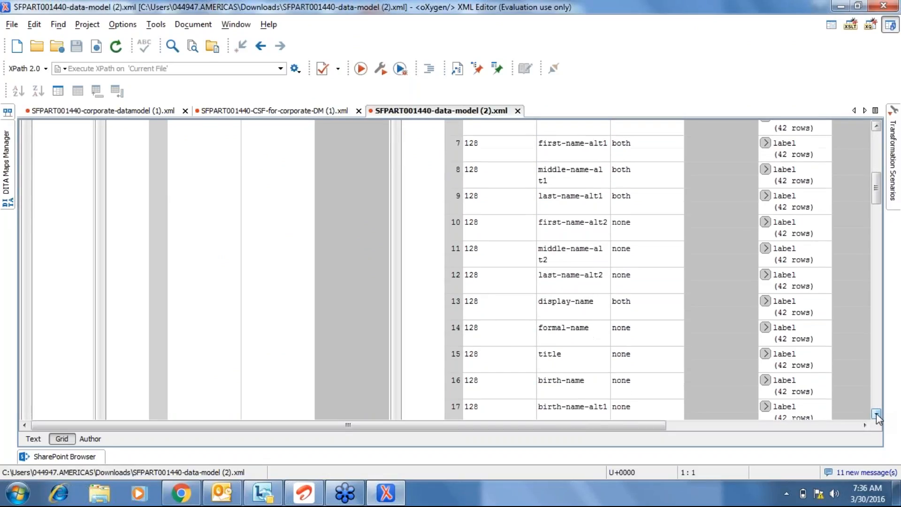
click(576, 336)
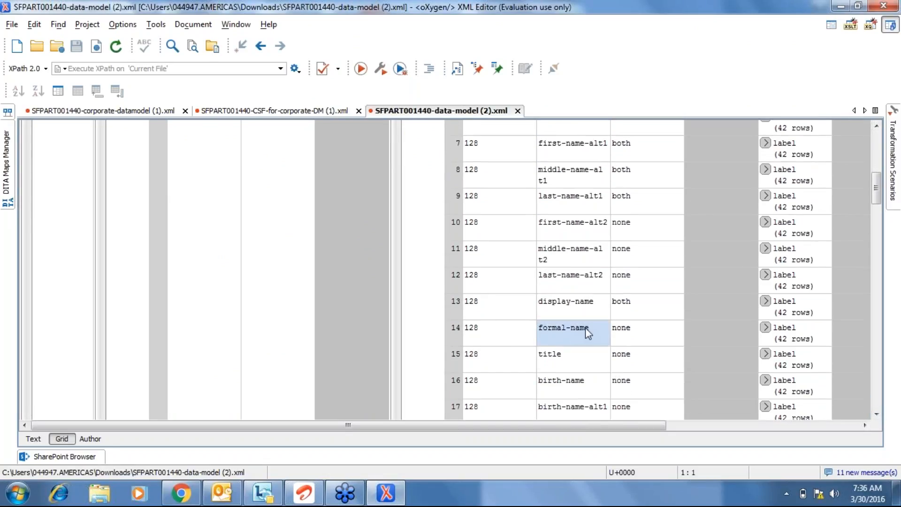
click(626, 331)
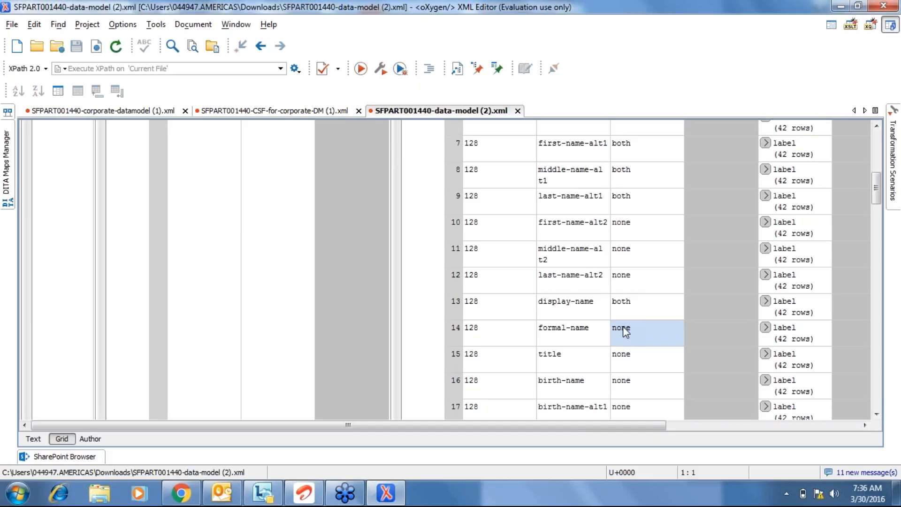
key(BackSpace)
text(both)
click(629, 356)
text(both)
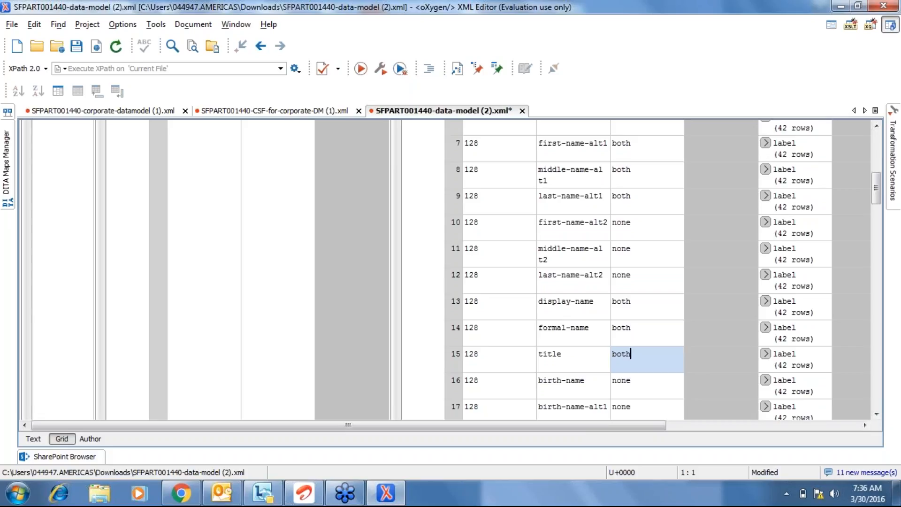
click(622, 382)
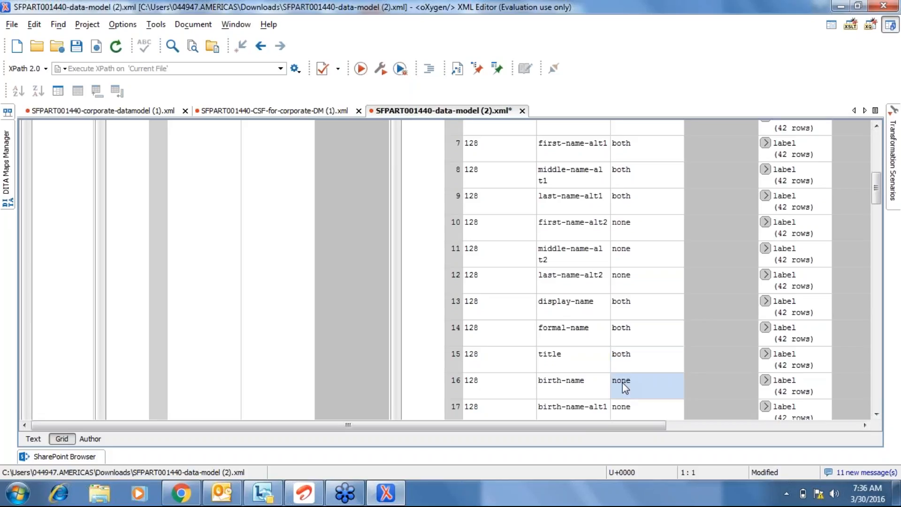
text(both)
click(79, 51)
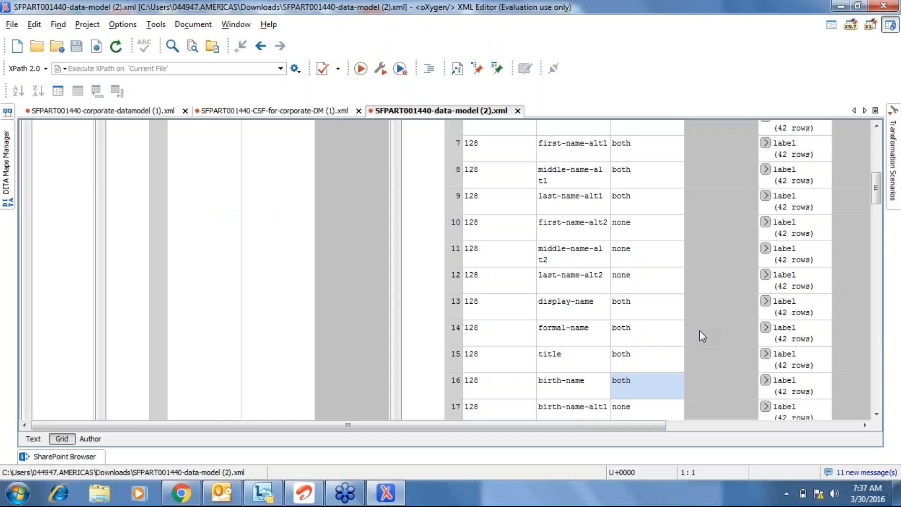
click(691, 305)
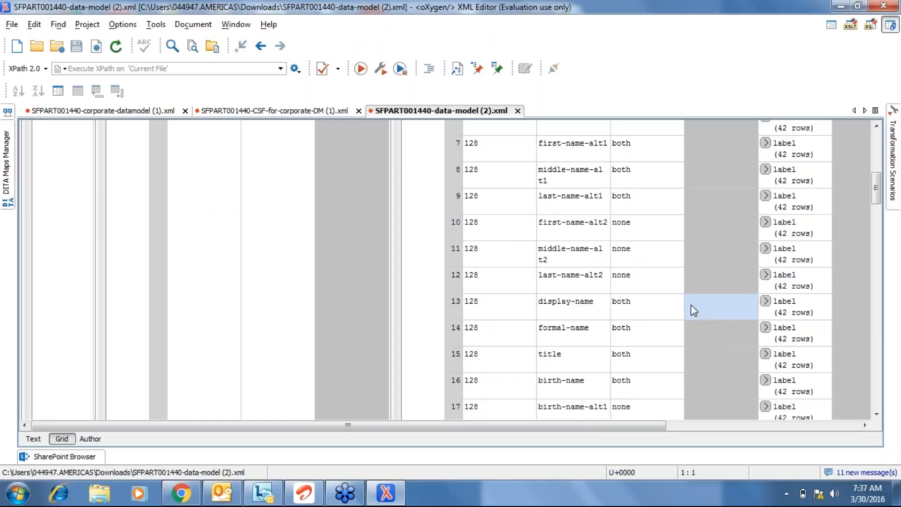
text(true)
click(633, 304)
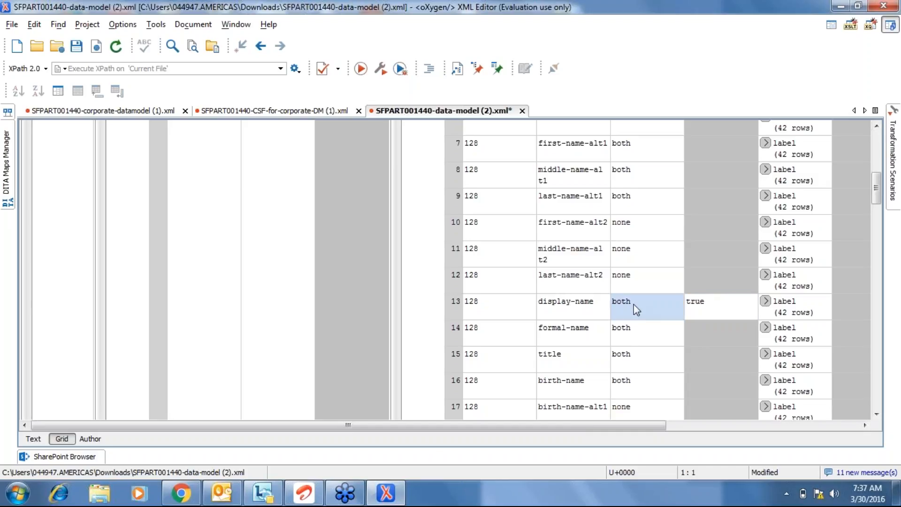
click(76, 47)
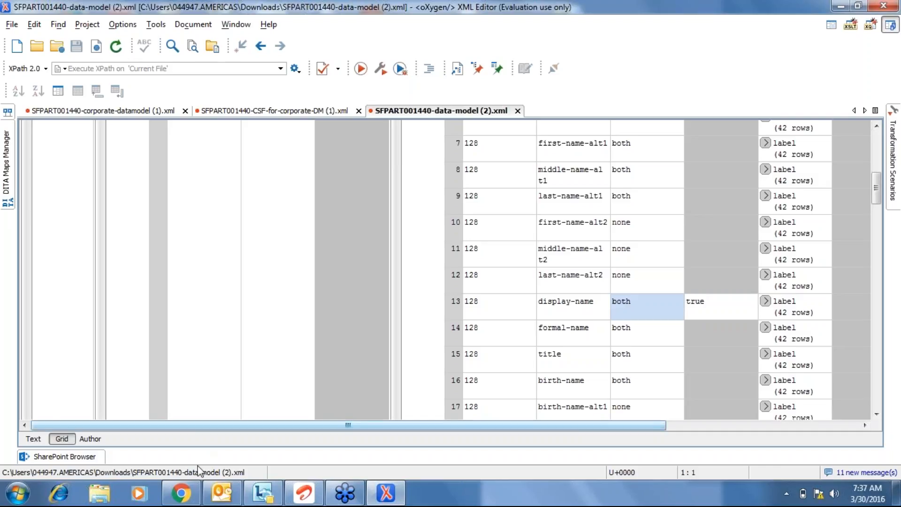
Log in to SuccessFactors Provisioning in a new tab with the account e-mail and password.
click(191, 483)
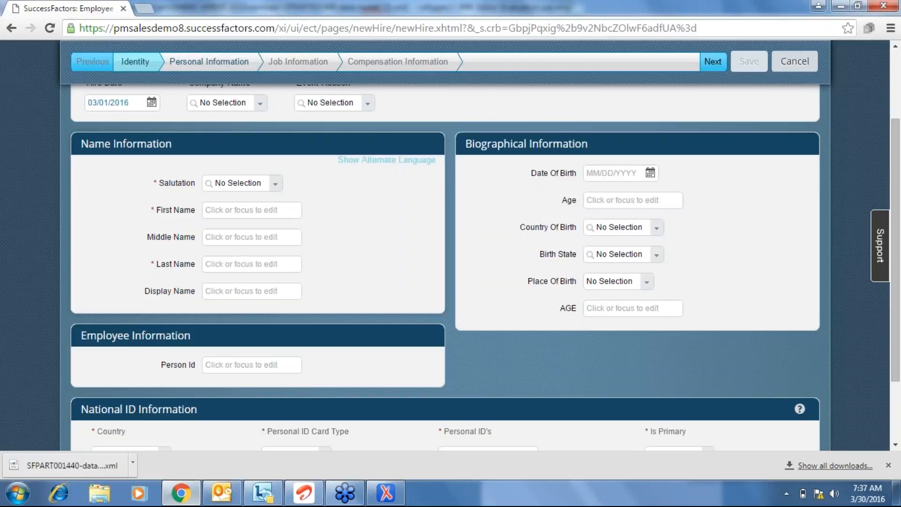
click(144, 9)
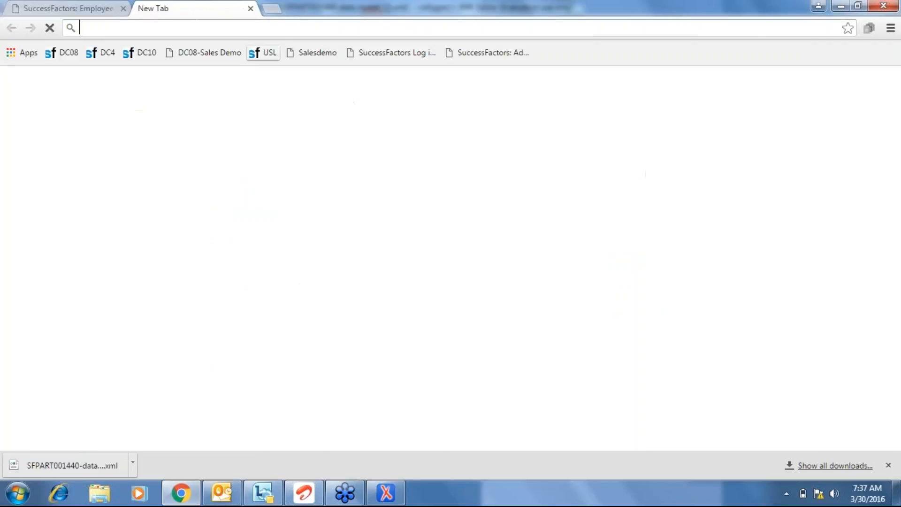
click(218, 51)
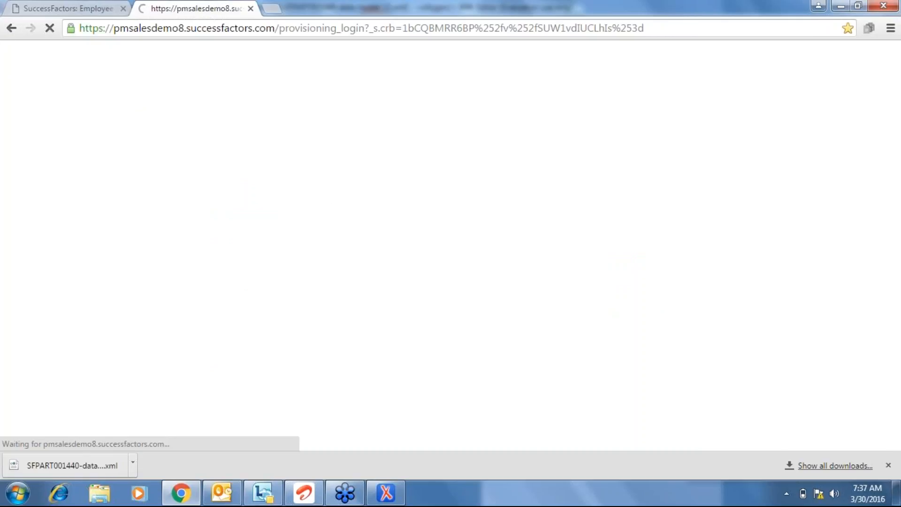
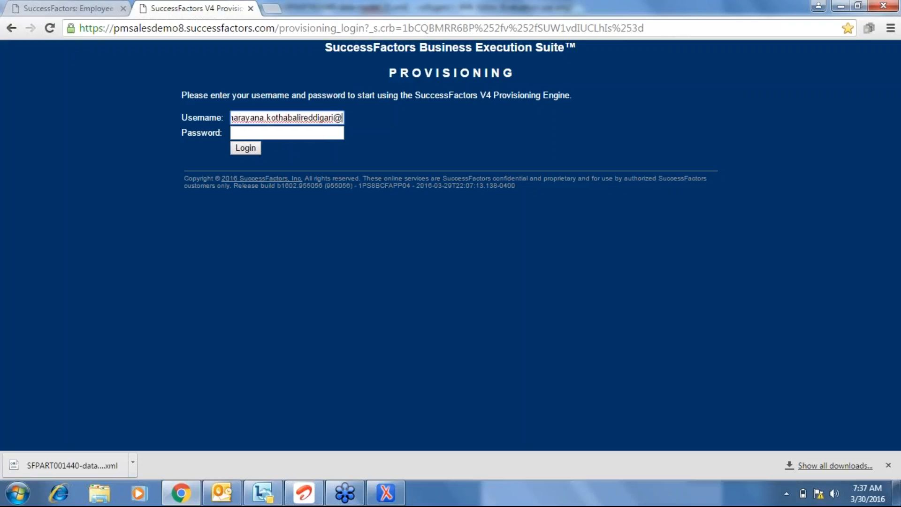
key(Tab)
text(••)
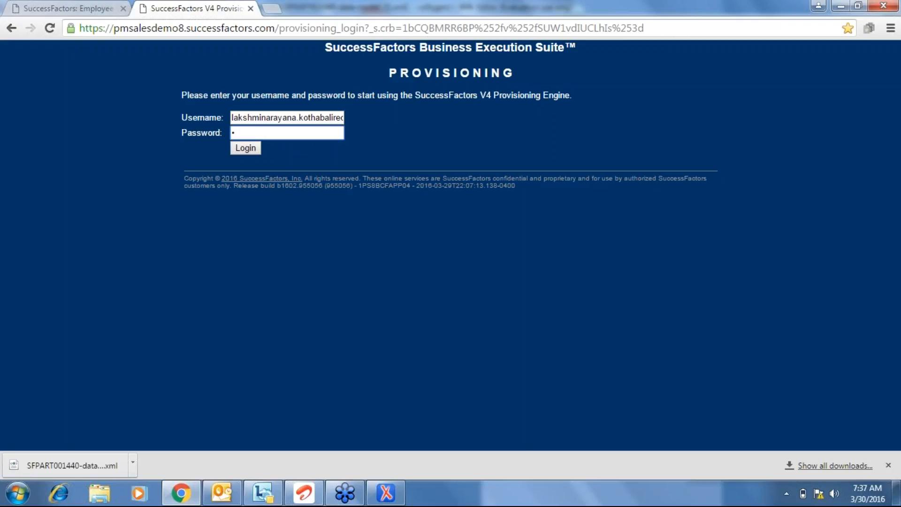
text(••••••••••)
click(246, 148)
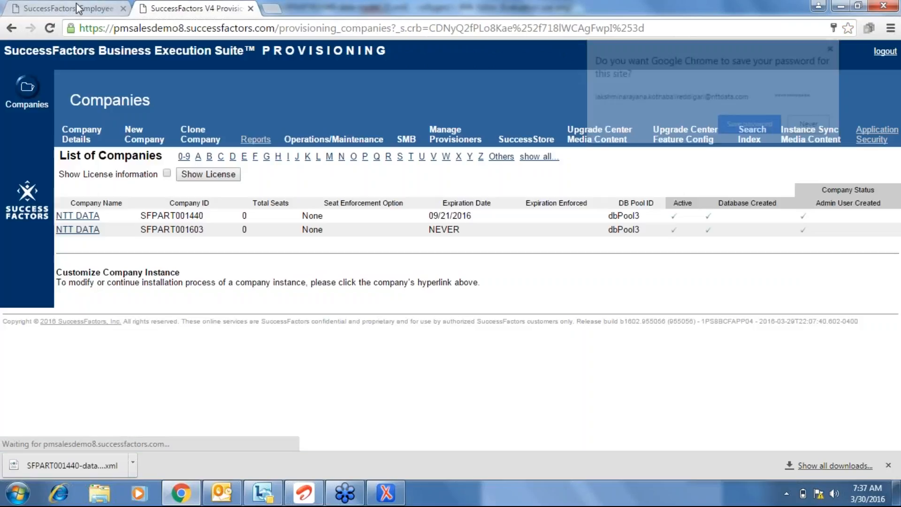
Review the new-hire form's Name Information fields, glance at oXygen, then return to the Provisioning companies list.
click(77, 8)
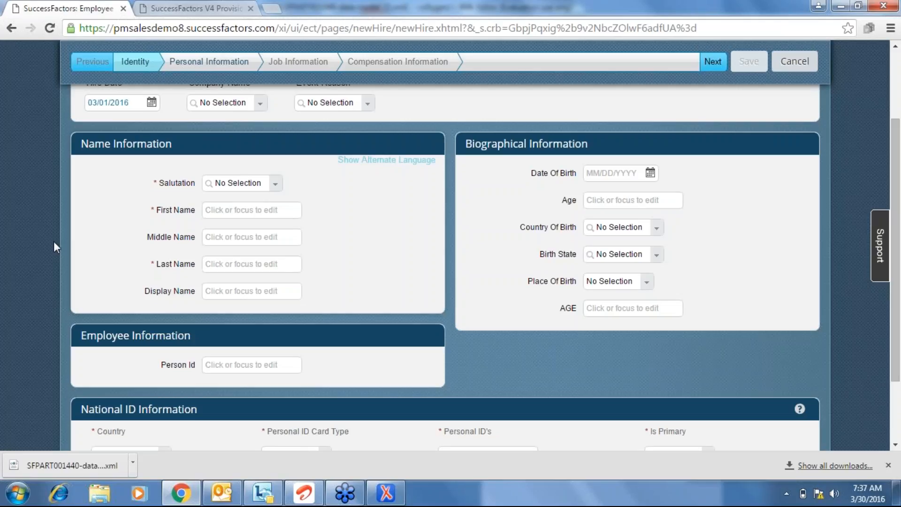
drag(86, 145, 322, 277)
click(322, 276)
click(402, 483)
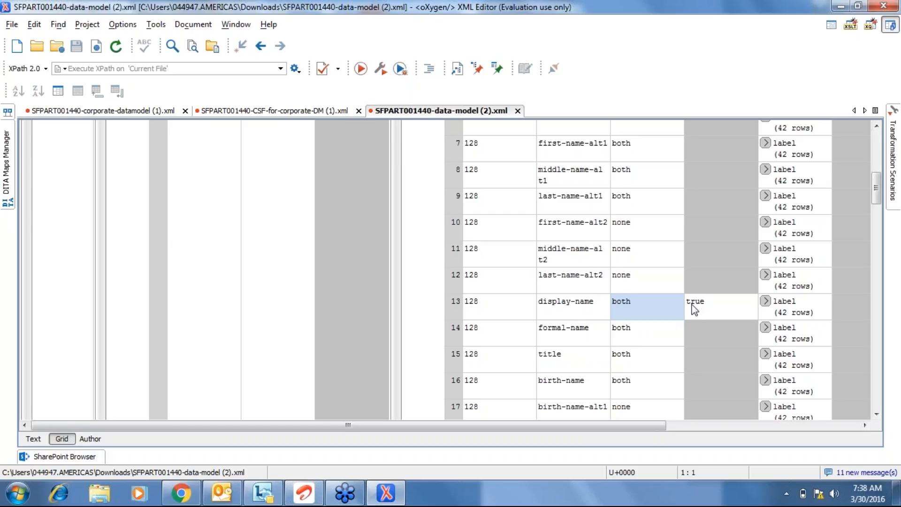
click(182, 483)
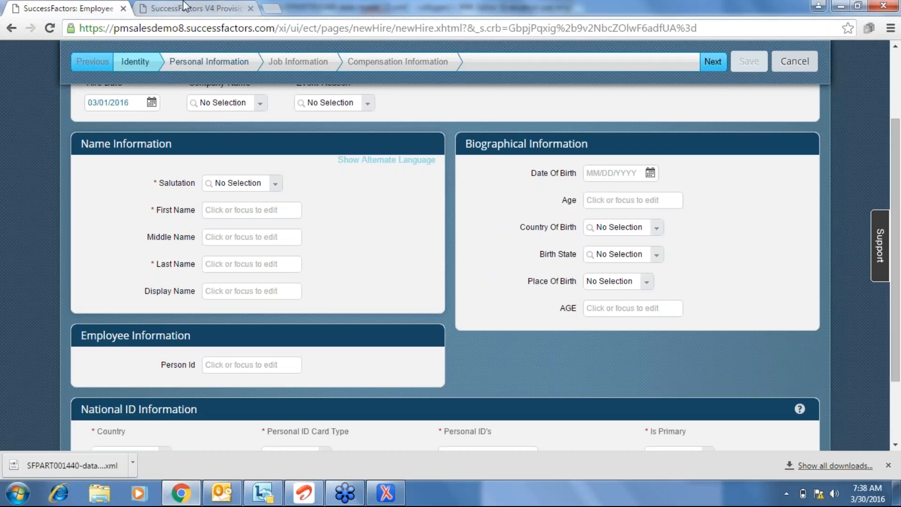
click(197, 8)
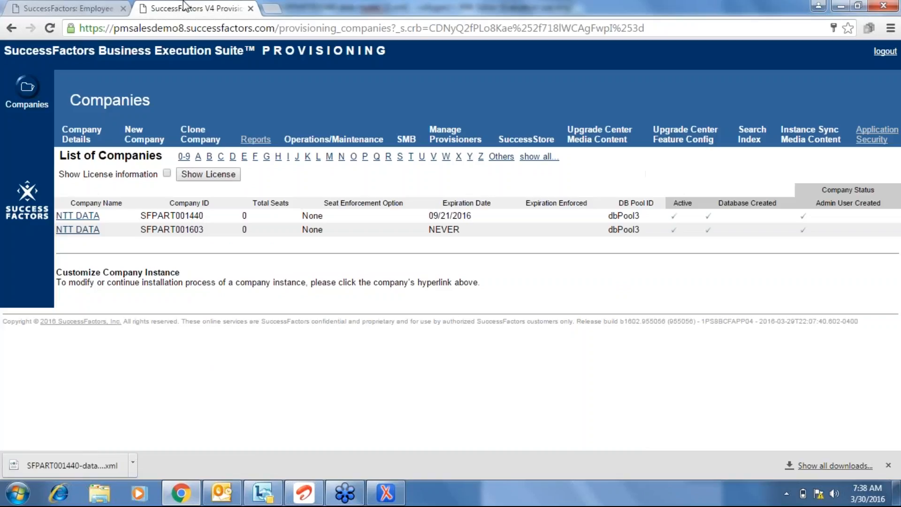
Import SFPART001440-data-model (2).xml through NTT DATA's Import/Export Data Model and review the upload confirmation.
click(86, 219)
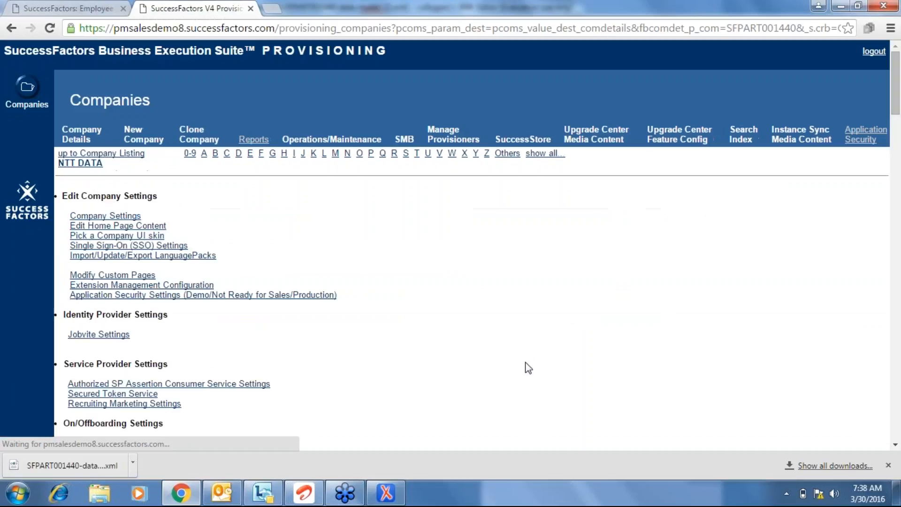
scroll(528, 368, down, 8)
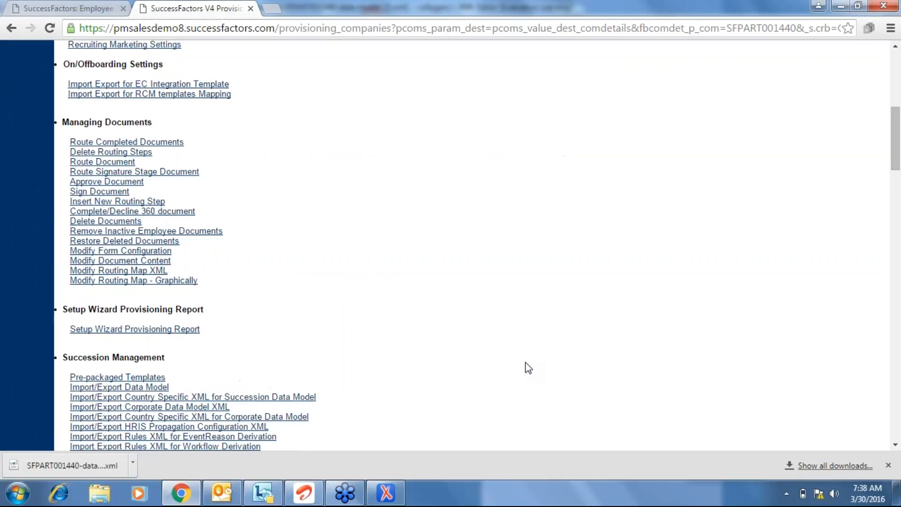
click(148, 388)
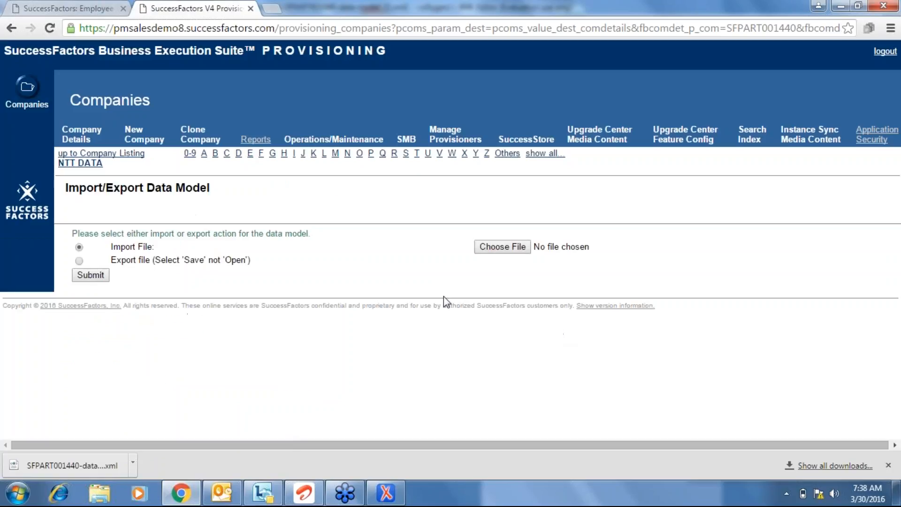
click(510, 246)
double_click(217, 92)
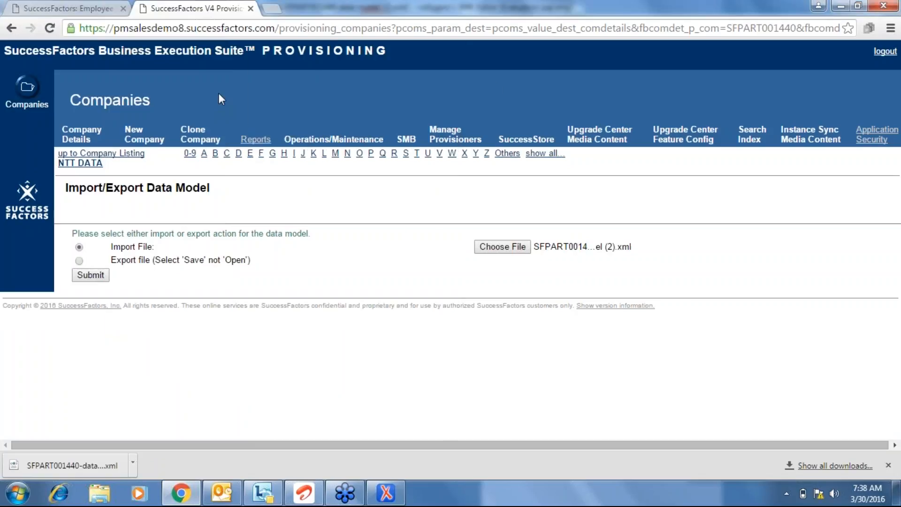
click(89, 276)
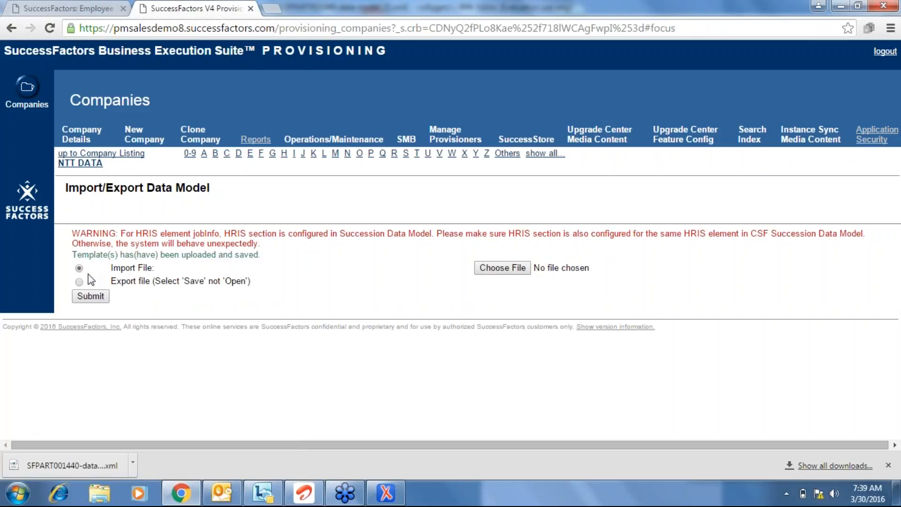
drag(73, 244, 203, 273)
click(178, 272)
Close the Provisioning and new-hire tabs, confirming Leave this Page.
click(251, 9)
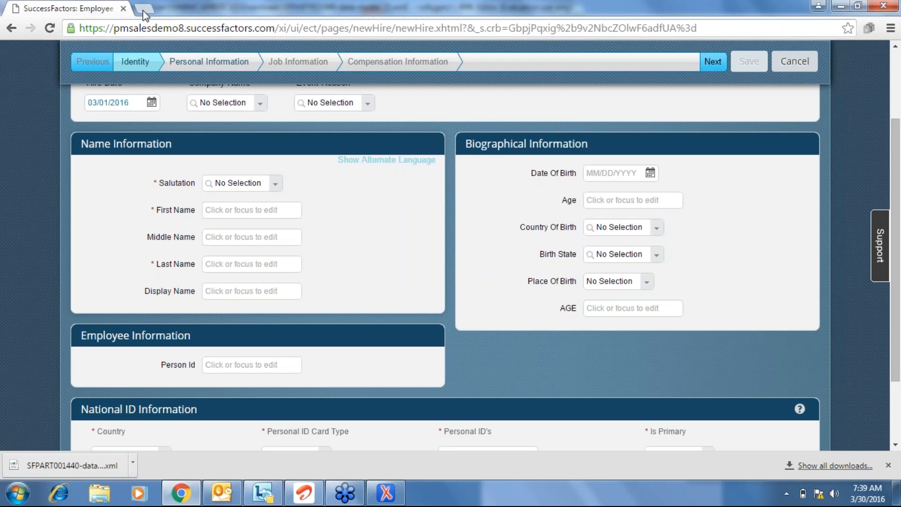
click(139, 9)
click(124, 8)
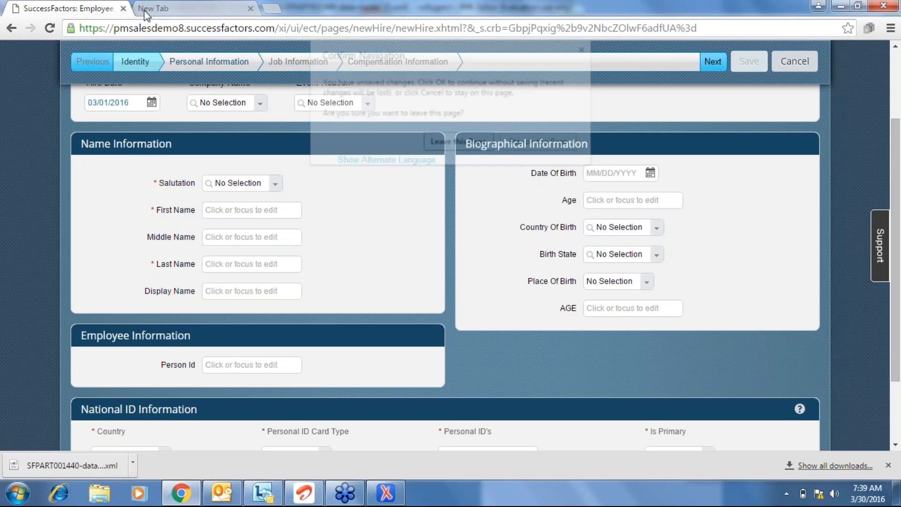
click(440, 141)
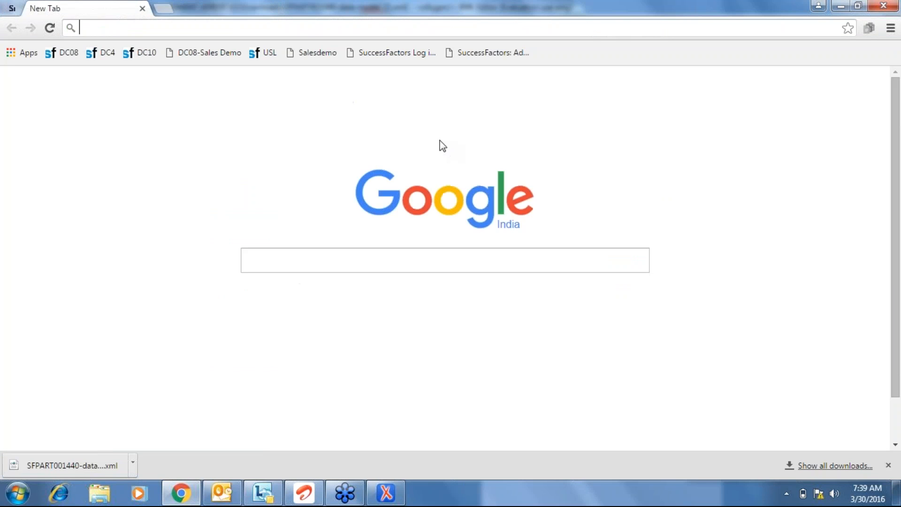
Log back in through the Salesdemo bookmark with the username and password.
click(322, 52)
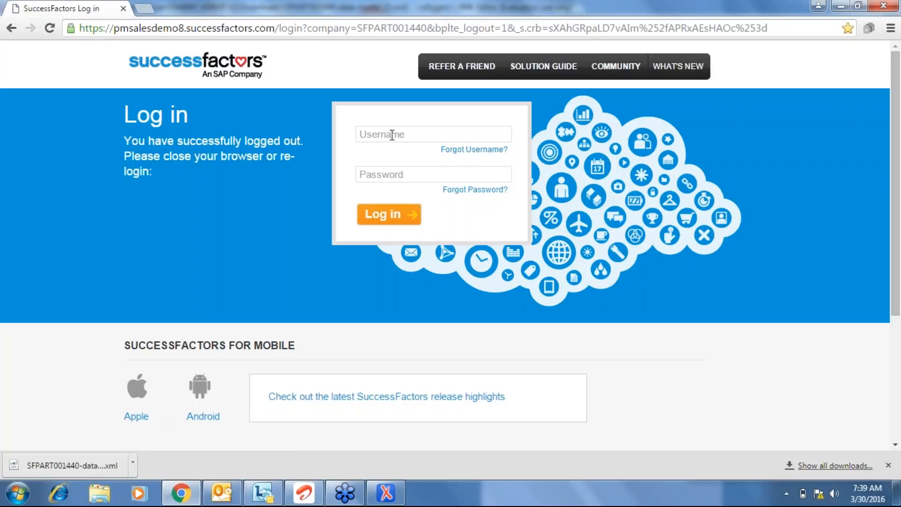
click(392, 134)
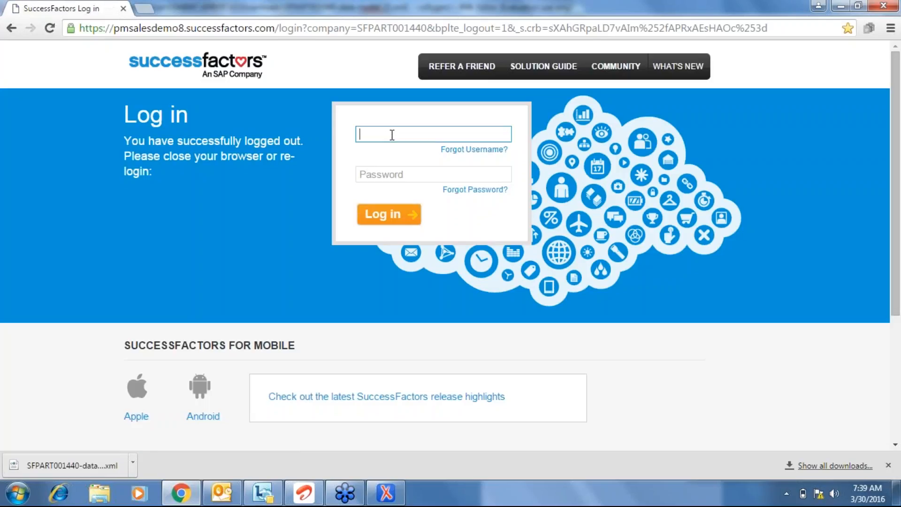
text(LAKSHMI)
key(Tab)
text(*****)
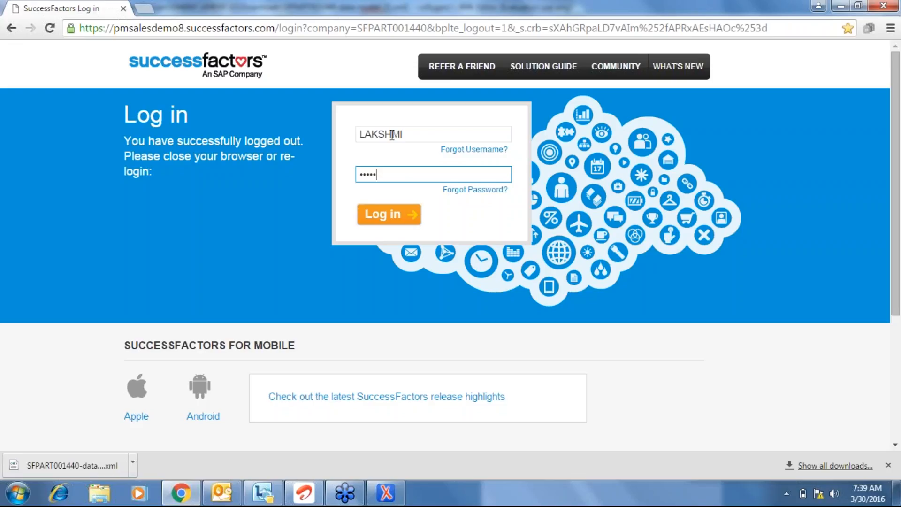
text(****)
click(377, 218)
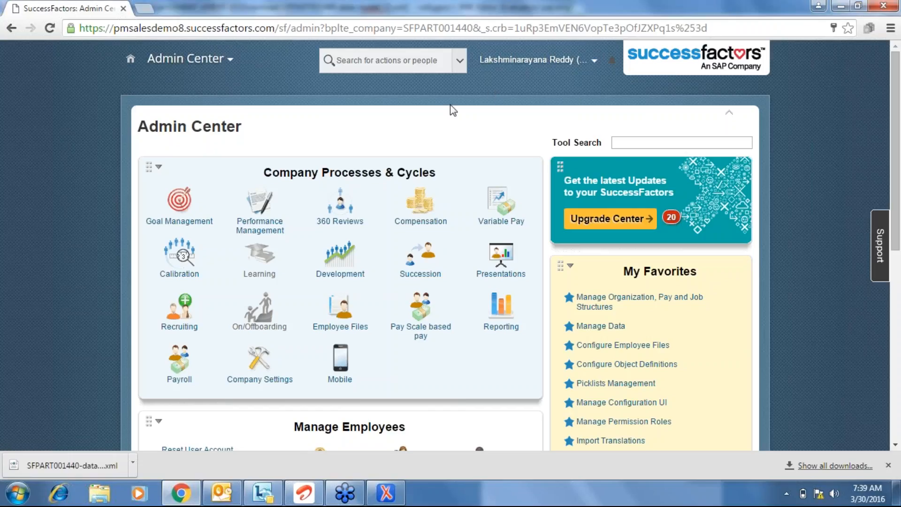
Search the actions for 'add a new' and reopen the Add a new employee form.
click(405, 63)
text(add a ew==)
key(BackSpace)
key(BackSpace)
key(BackSpace)
key(BackSpace)
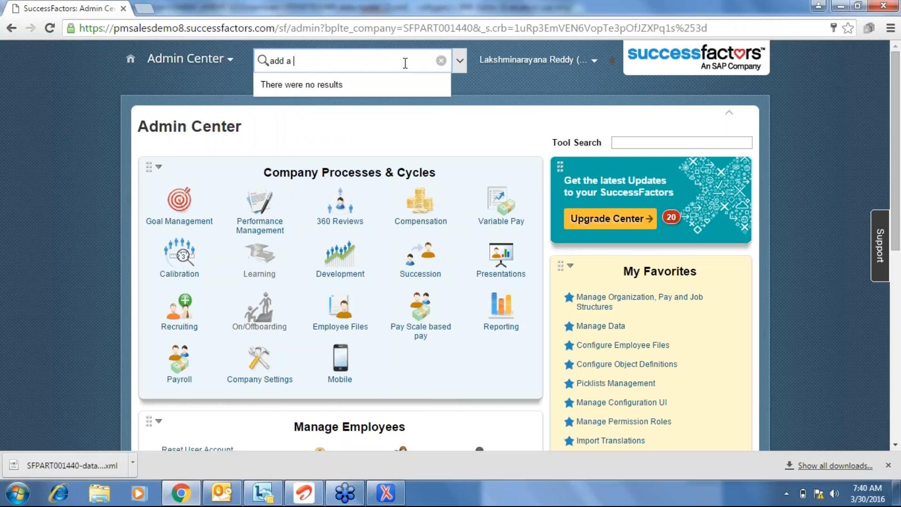
text(new)
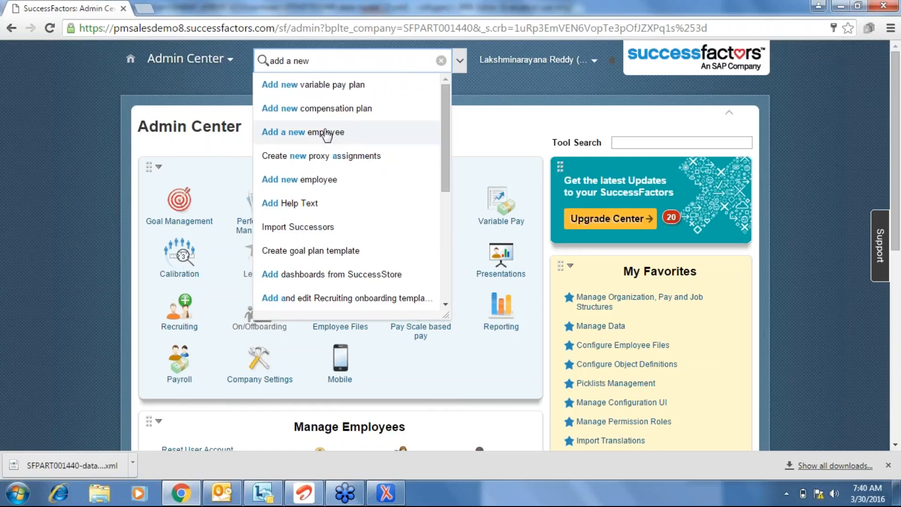
click(325, 132)
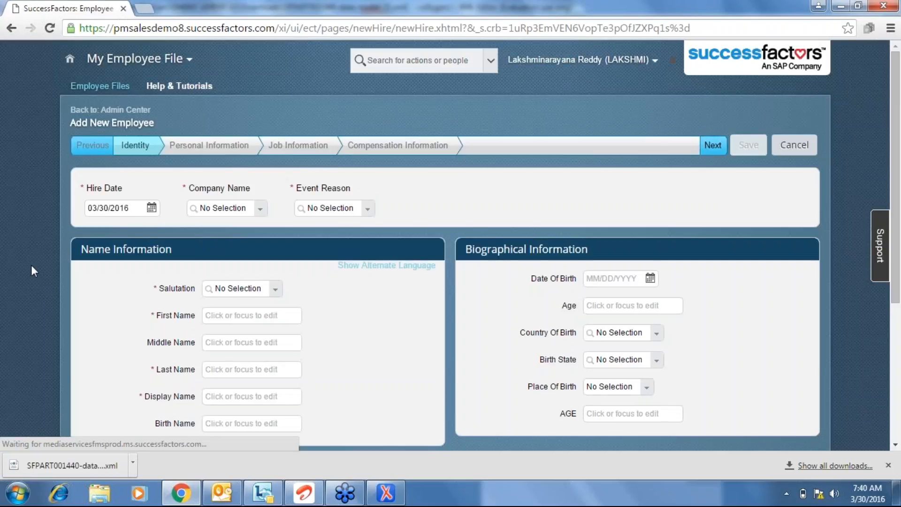
Confirm Display Name now shows as required, then select the display-name entry in oXygen.
scroll(31, 264, down, 1)
scroll(32, 266, down, 2)
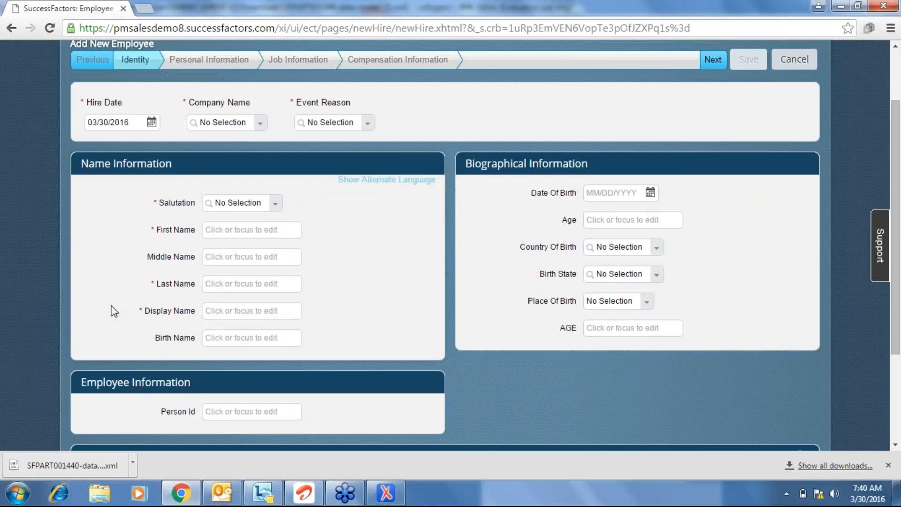
scroll(112, 311, down, 2)
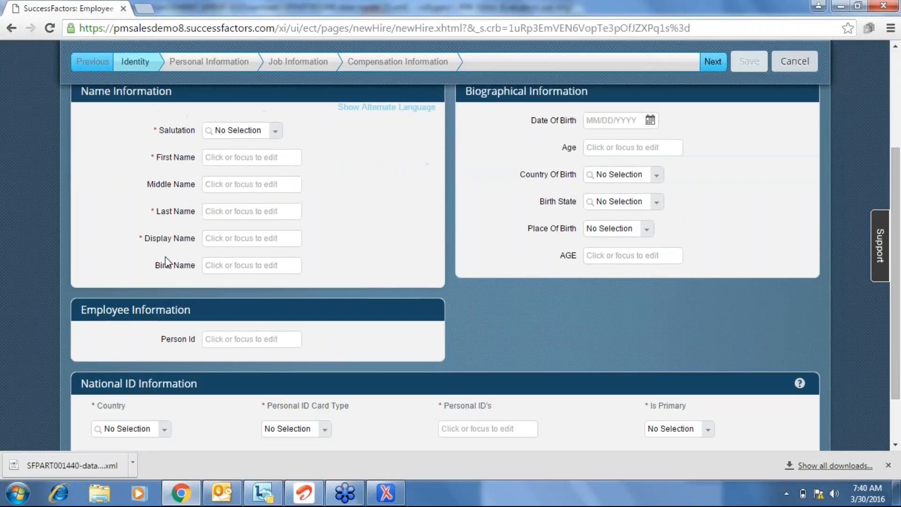
double_click(163, 243)
click(164, 243)
click(385, 492)
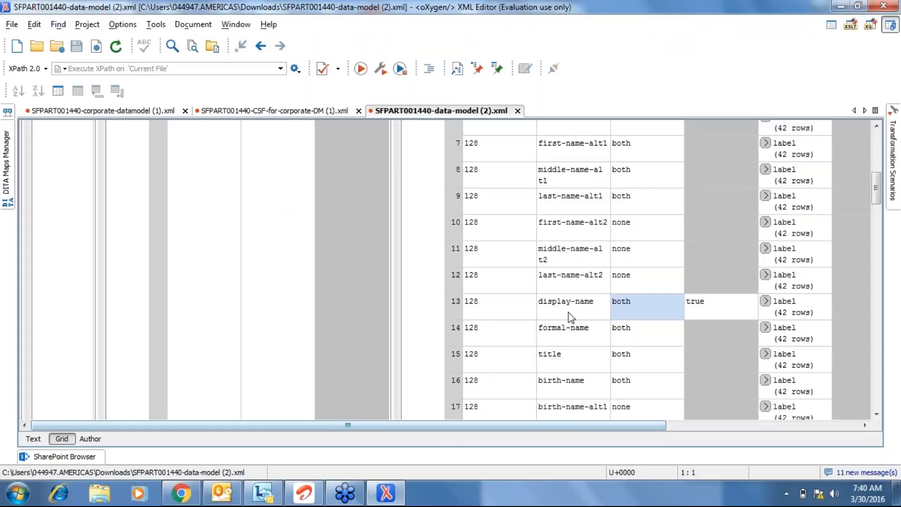
click(580, 306)
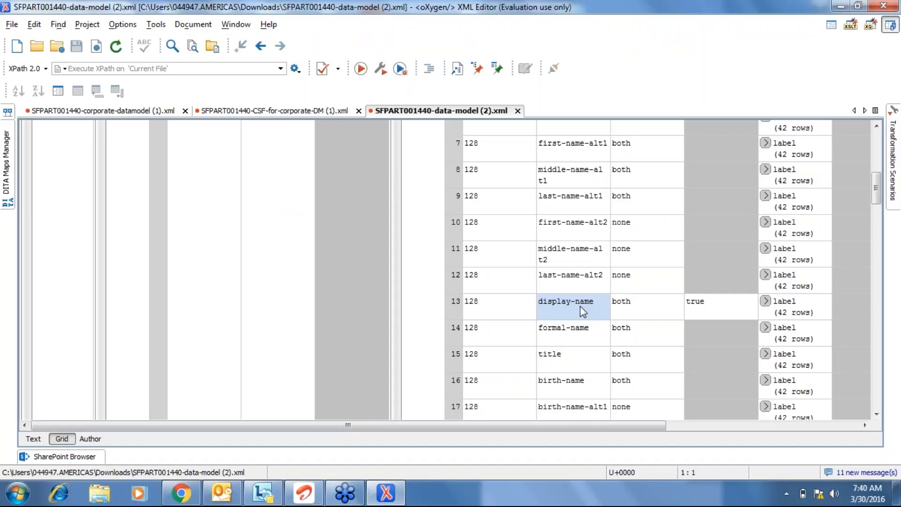
Glance at the browser form, then select the formal-name and title rows in the grid.
key(alt+Tab)
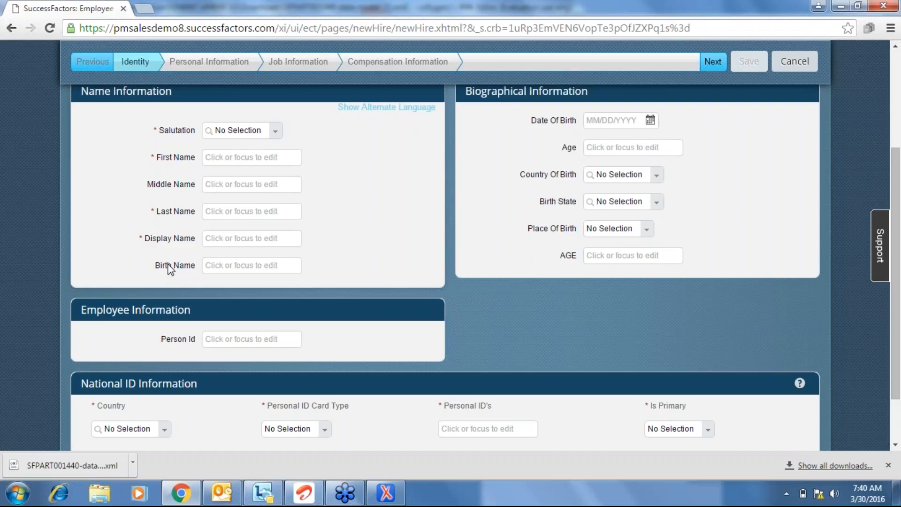
key(alt+Tab)
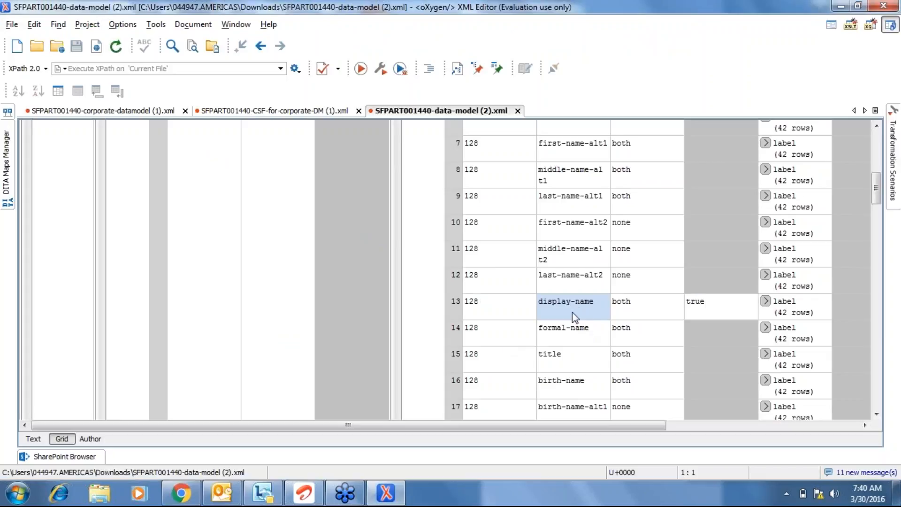
click(565, 336)
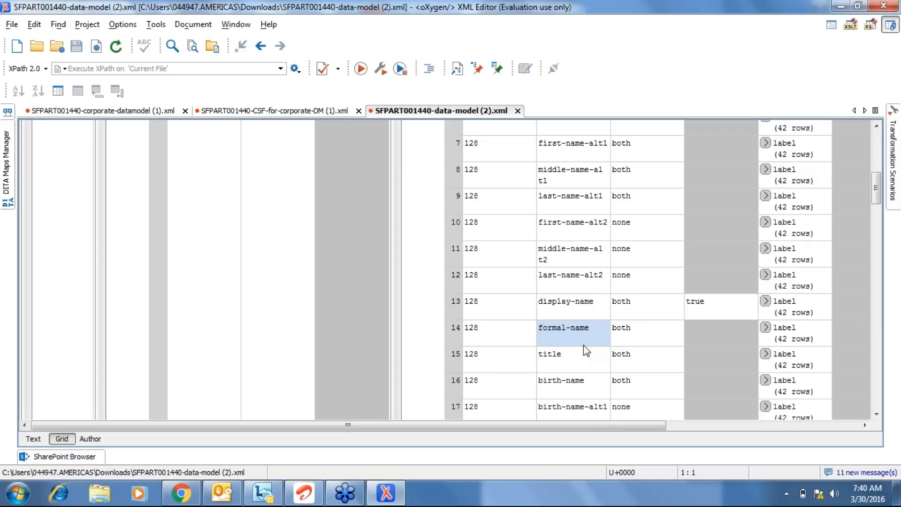
click(561, 360)
click(558, 331)
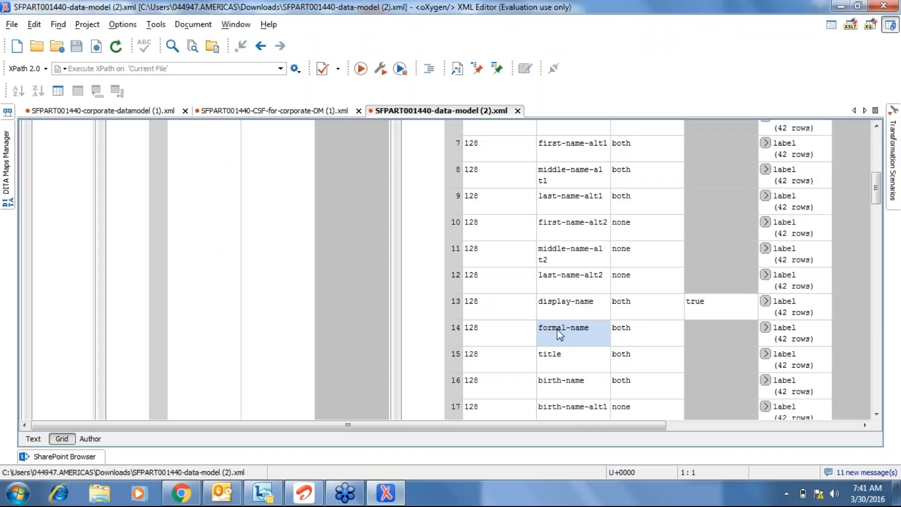
click(455, 333)
click(451, 353)
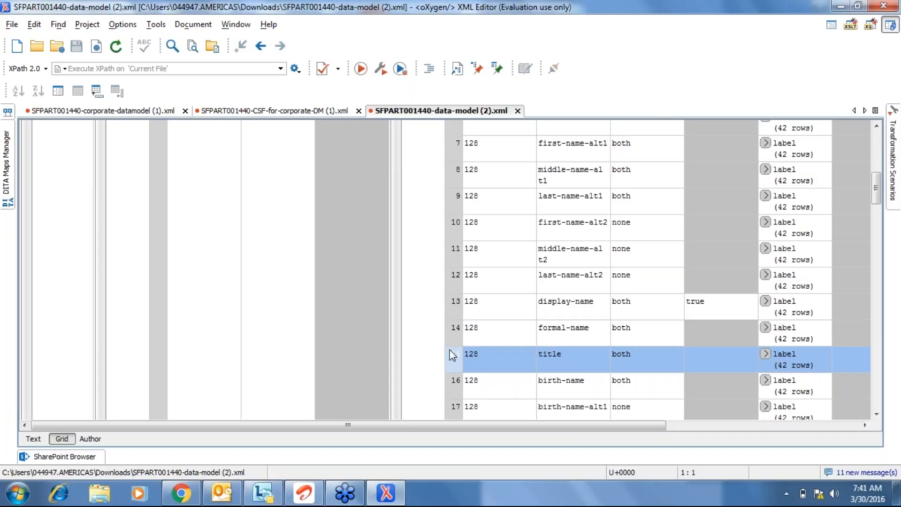
click(572, 331)
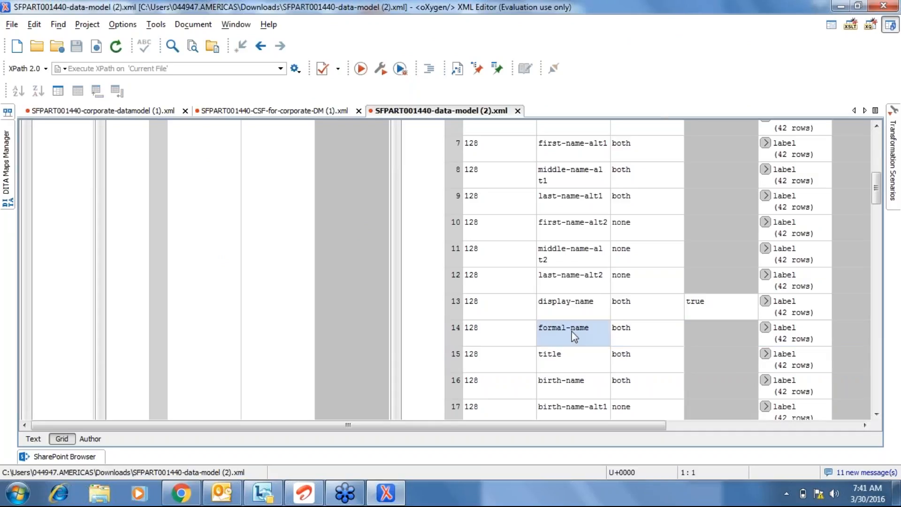
Check formal-name's 'both' visibility and empty required values, then return to the Add New Employee form.
click(680, 329)
click(705, 328)
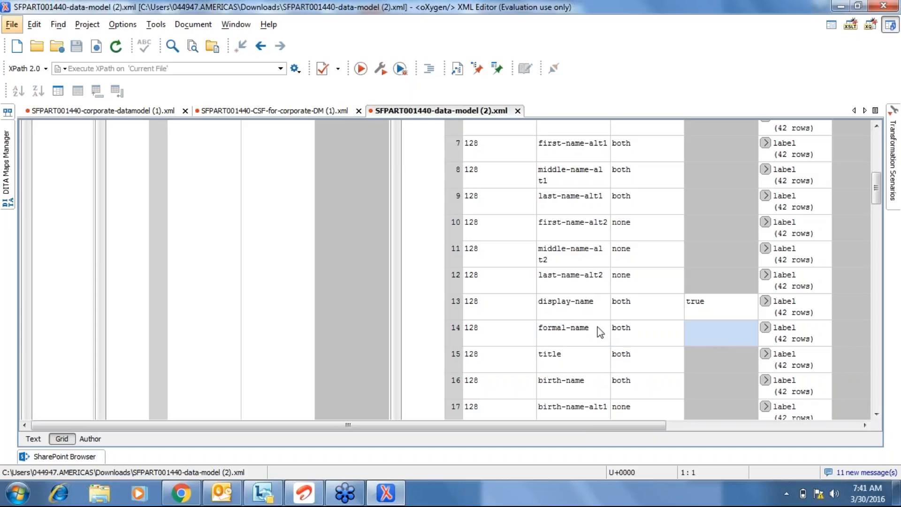
click(565, 355)
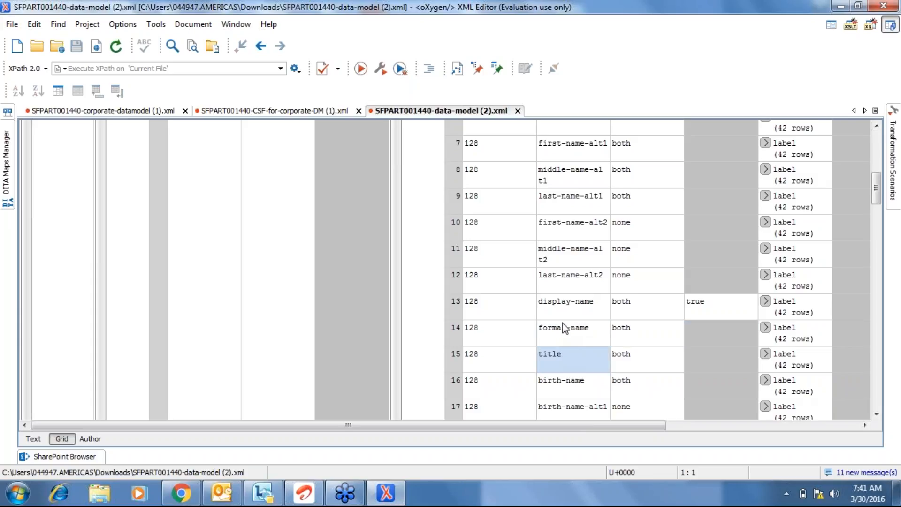
click(562, 325)
click(558, 350)
click(717, 325)
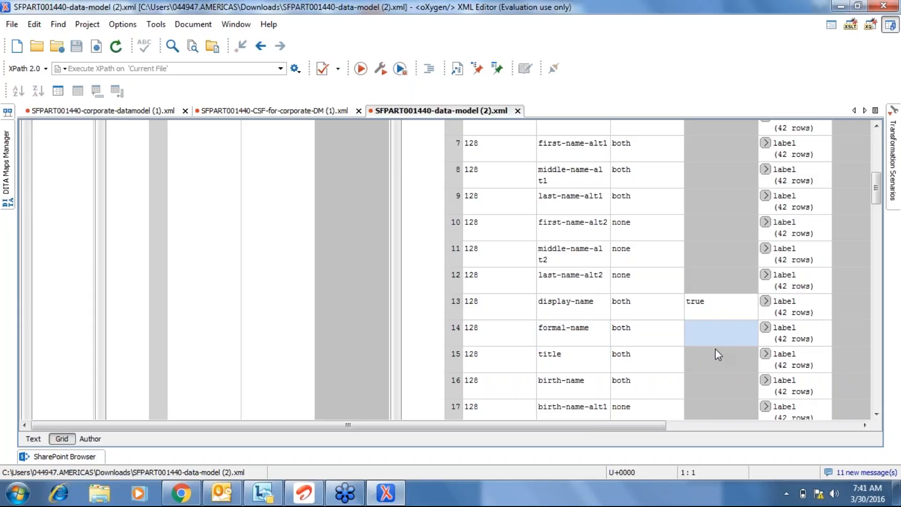
click(708, 361)
click(621, 331)
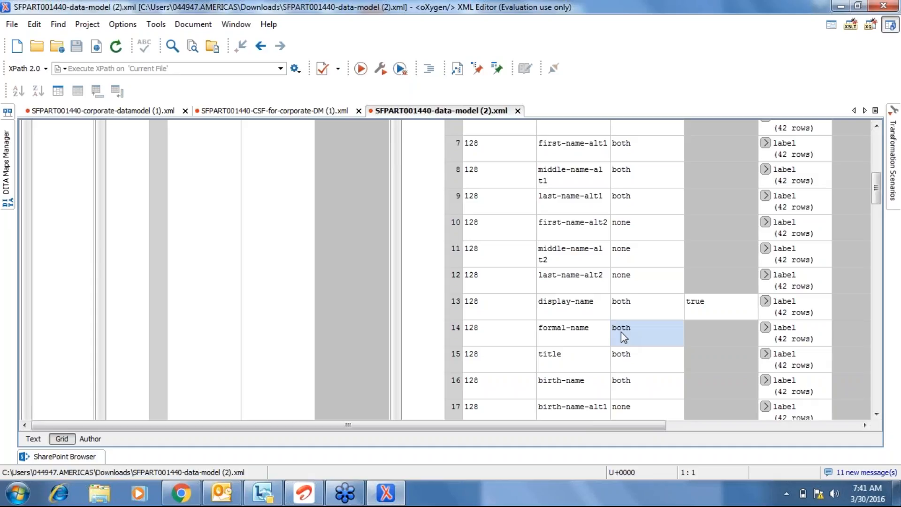
key(alt+Tab)
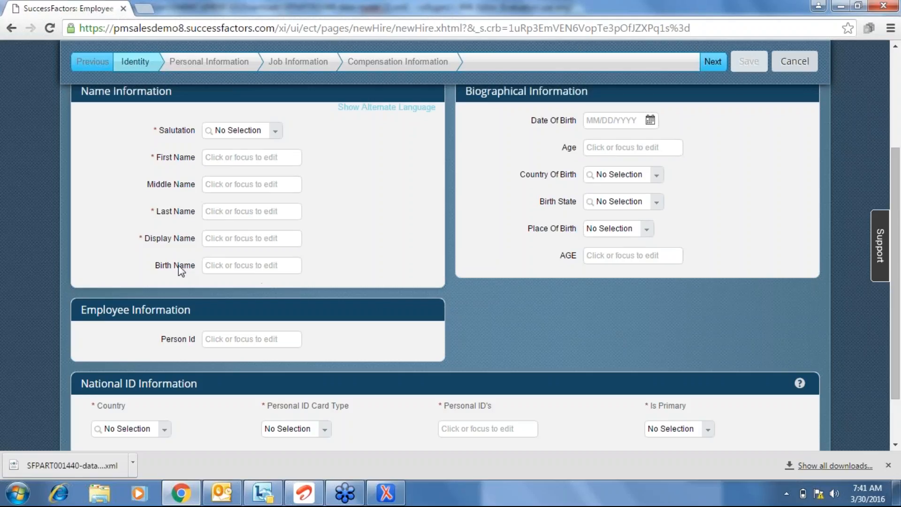
Inspect the Display Name and Salutation fields on the Add New Employee form, leaving them empty.
click(240, 242)
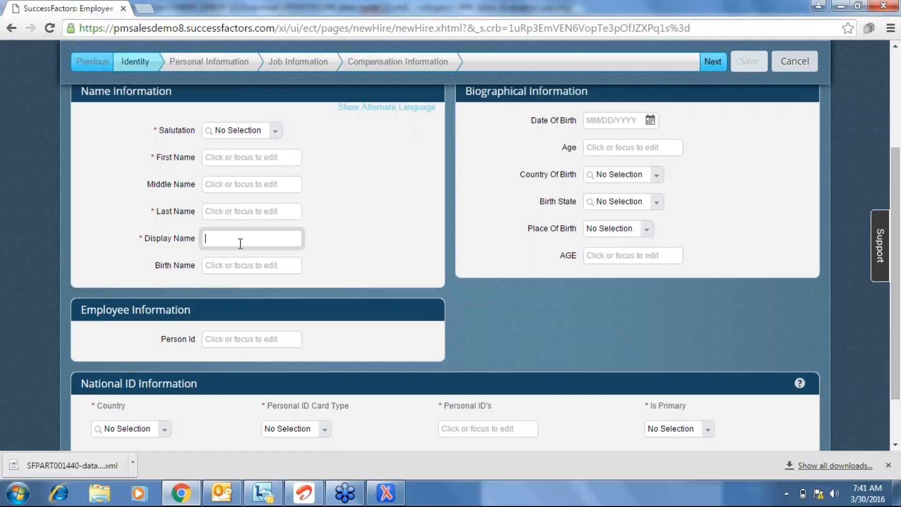
click(445, 258)
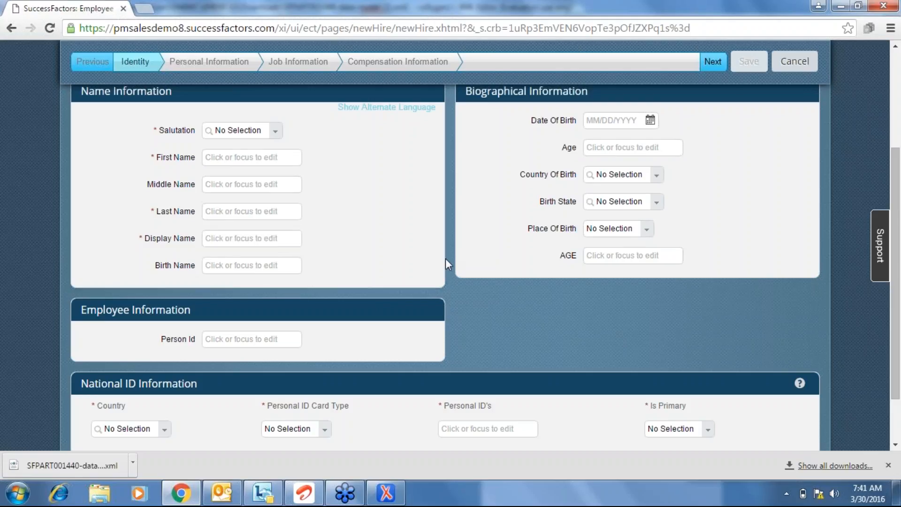
scroll(445, 258, down, 3)
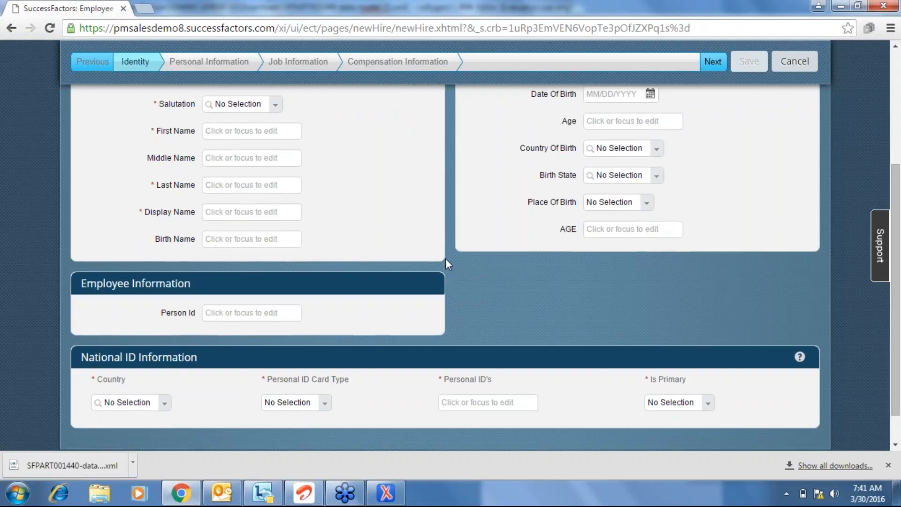
scroll(446, 258, up, 1)
scroll(446, 265, up, 4)
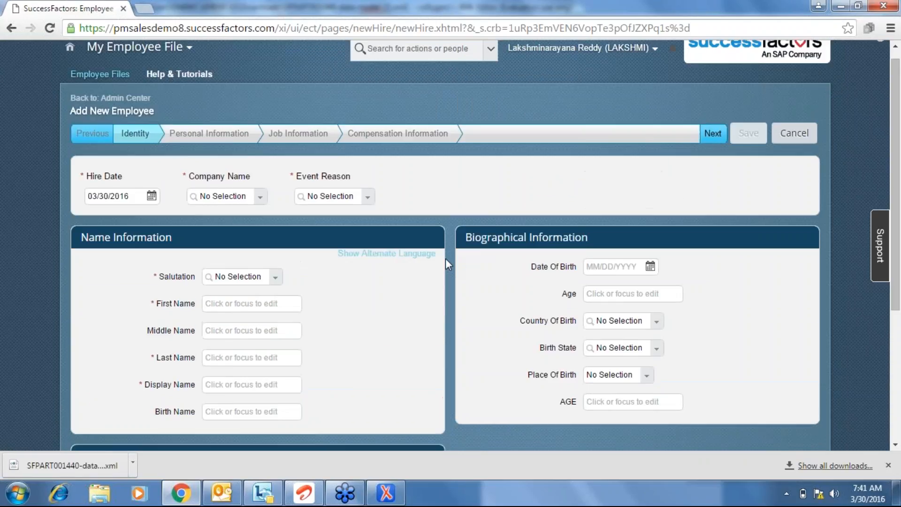
click(278, 289)
click(426, 312)
key(alt+Tab)
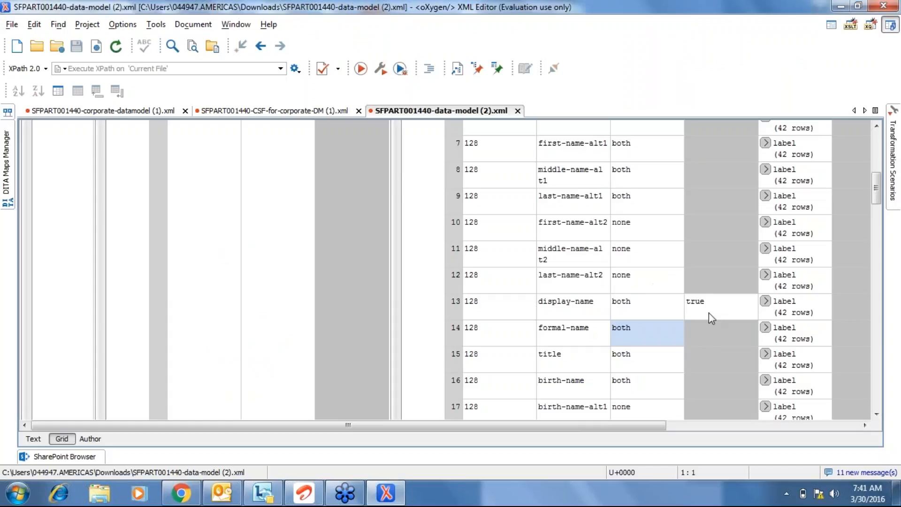
click(711, 334)
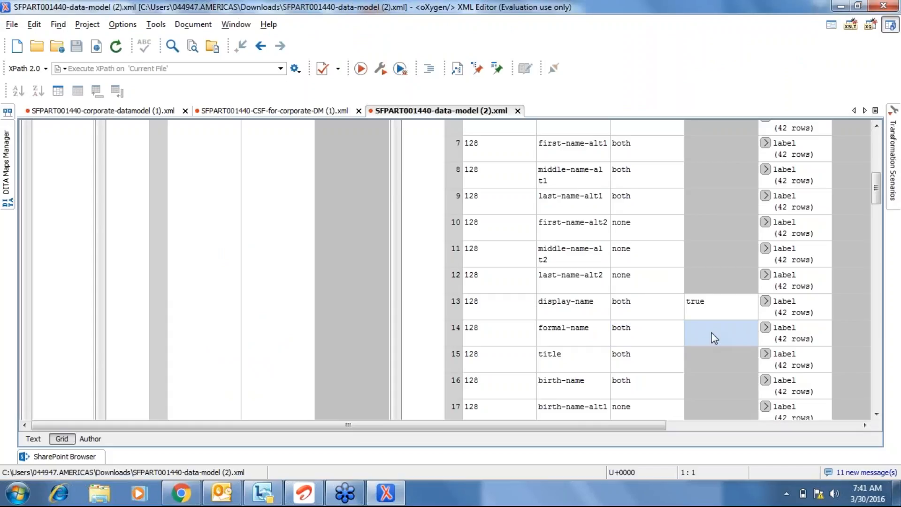
text(false)
click(700, 357)
text(false)
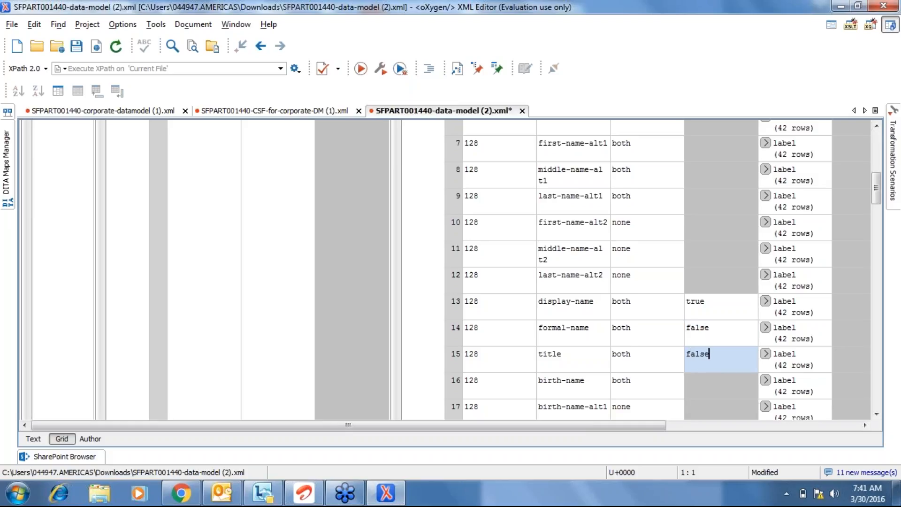
click(632, 302)
key(Up)
key(Up)
key(Up)
key(Up)
key(Up)
key(Up)
key(Up)
key(Up)
key(Up)
key(Up)
key(Up)
key(Up)
key(Up)
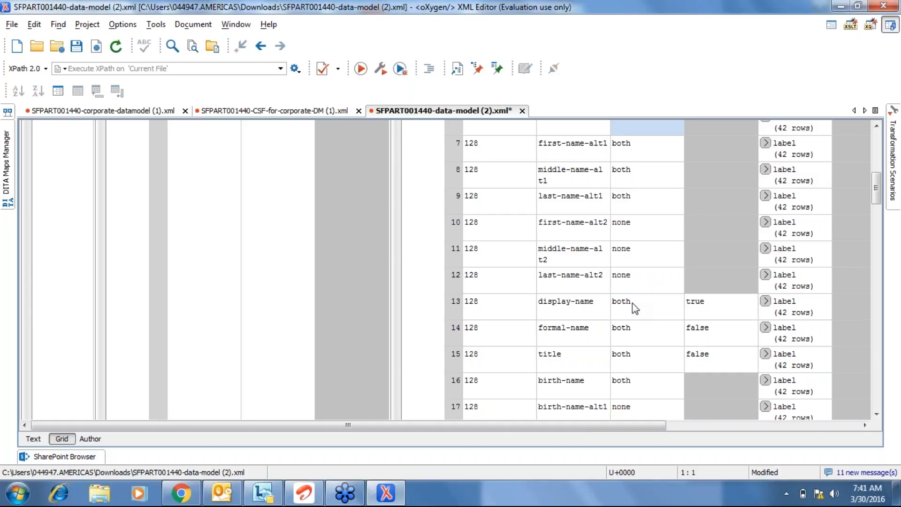
key(Down)
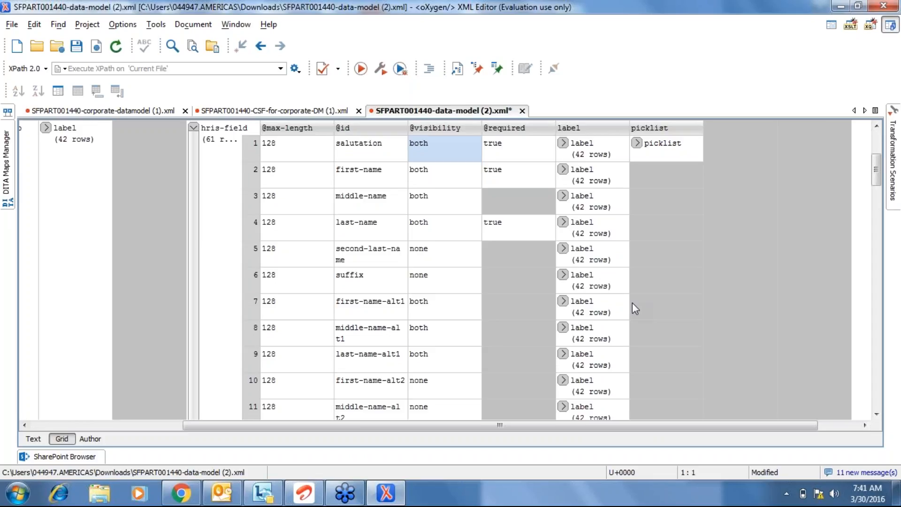
key(alt+Tab)
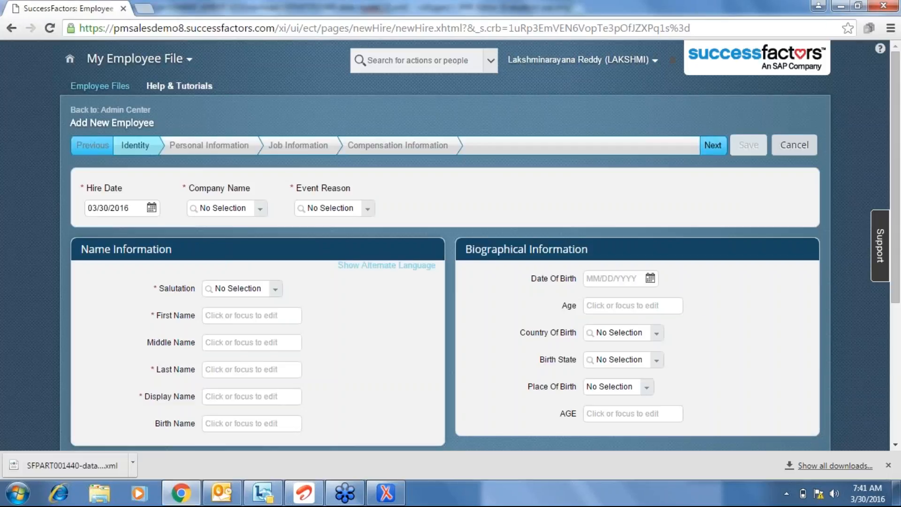
Set Hire Date 03/01/2016, Company Ace India (ACE_IND) and Event Reason Expansion.
key(alt+Tab)
key(alt+Tab)
scroll(364, 374, down, 1)
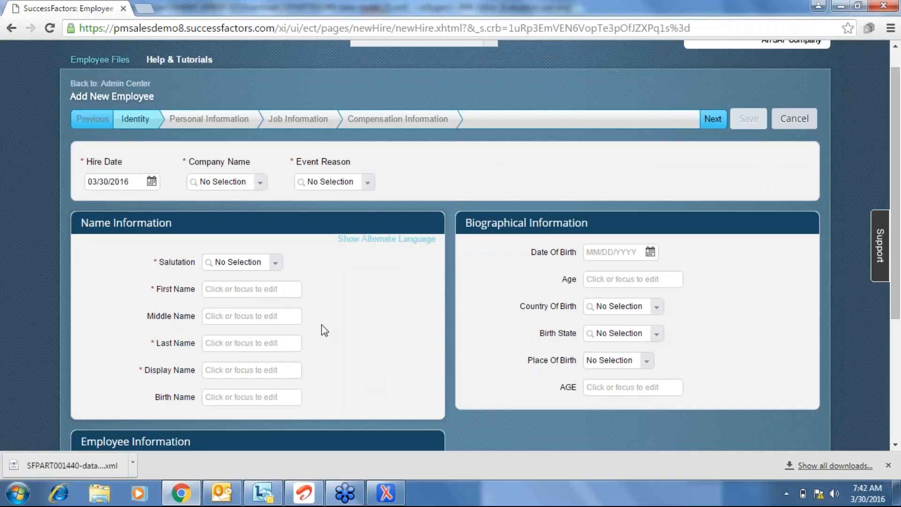
click(155, 181)
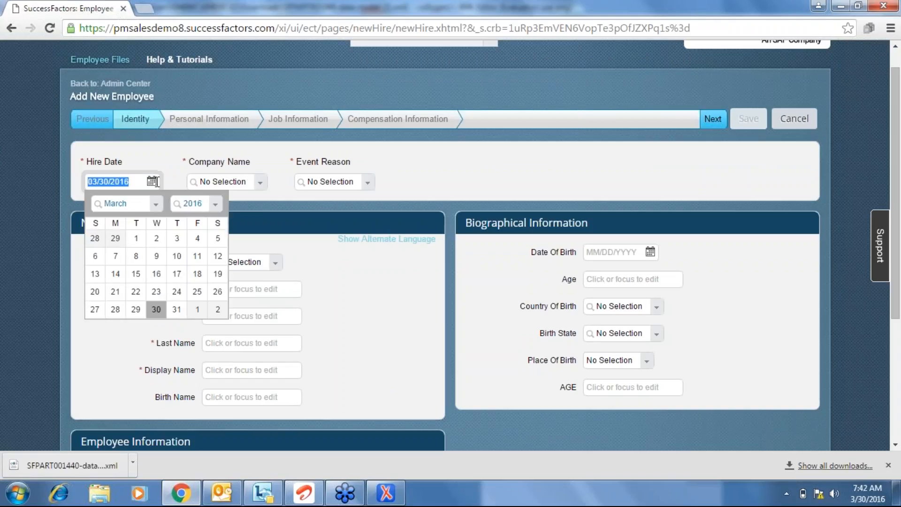
click(135, 240)
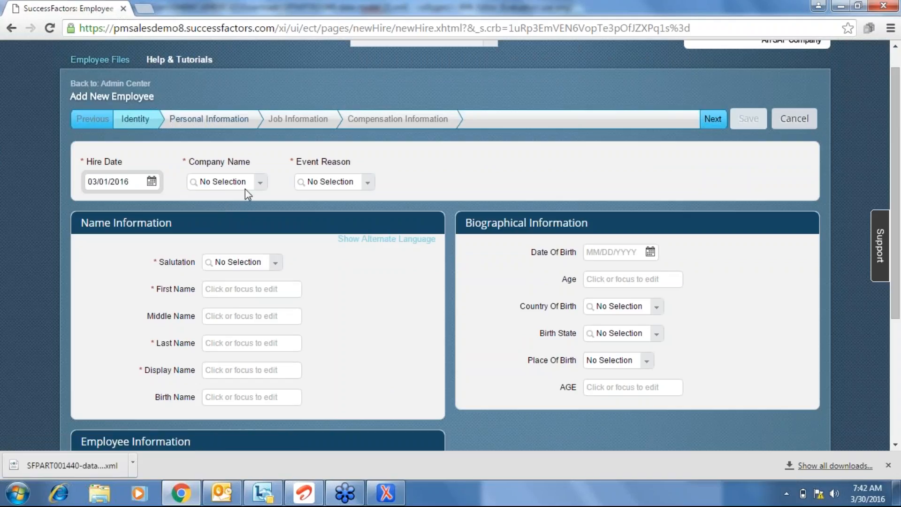
click(257, 185)
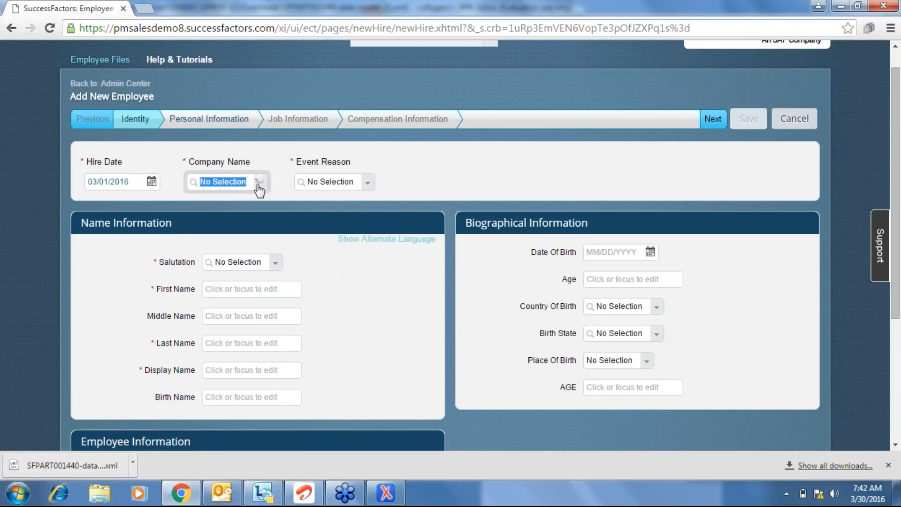
text(ind)
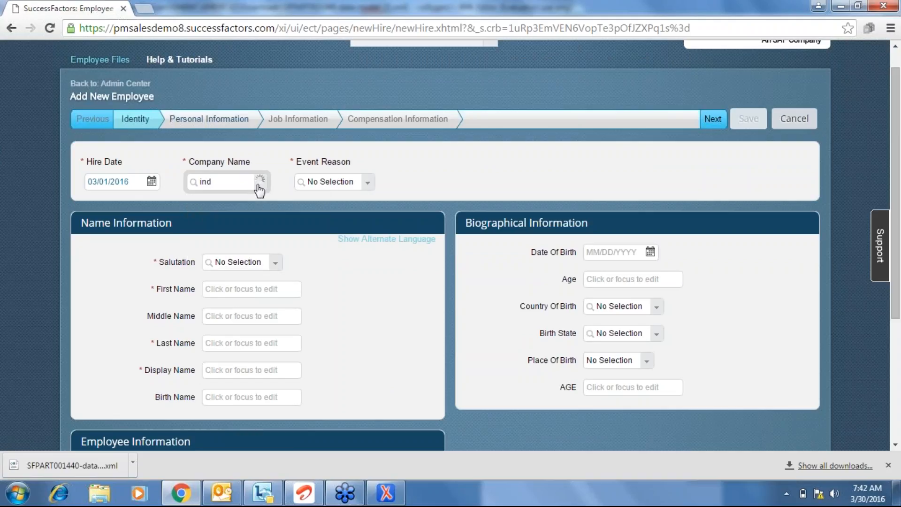
click(246, 198)
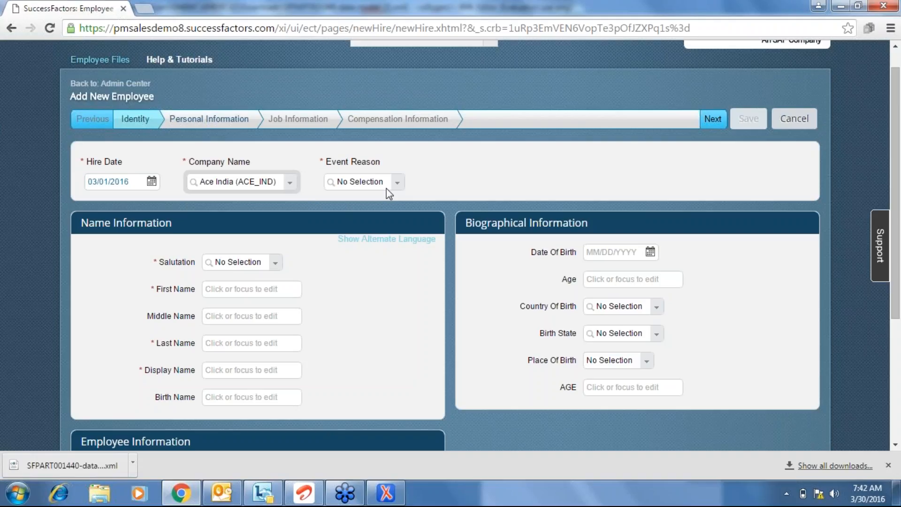
click(401, 182)
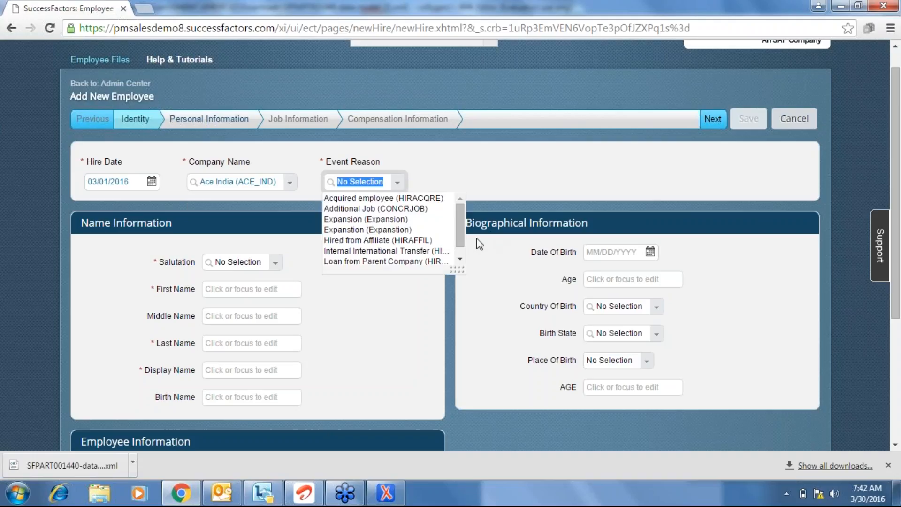
click(386, 219)
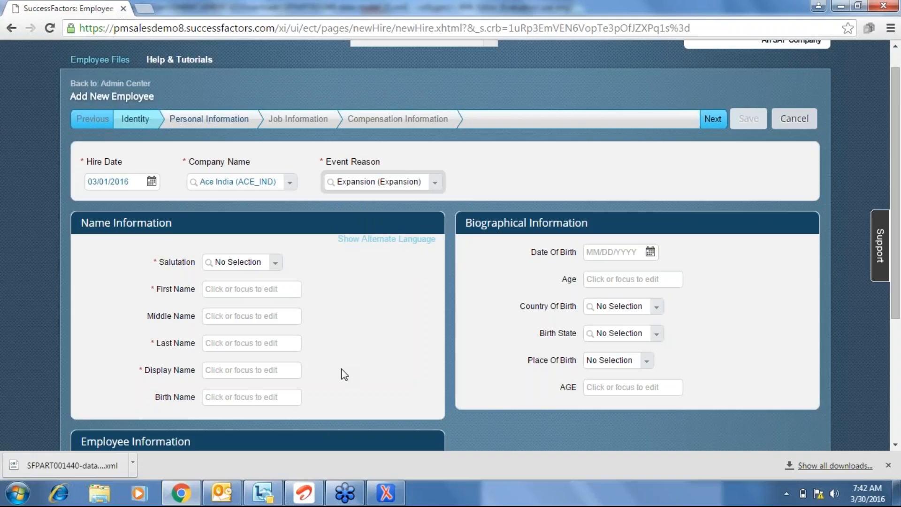
Enter salutation Mr., first name ABC123, last name HGRG, display name ABCC, then continue to Personal Information.
click(274, 263)
click(232, 293)
click(232, 294)
text(ABC123)
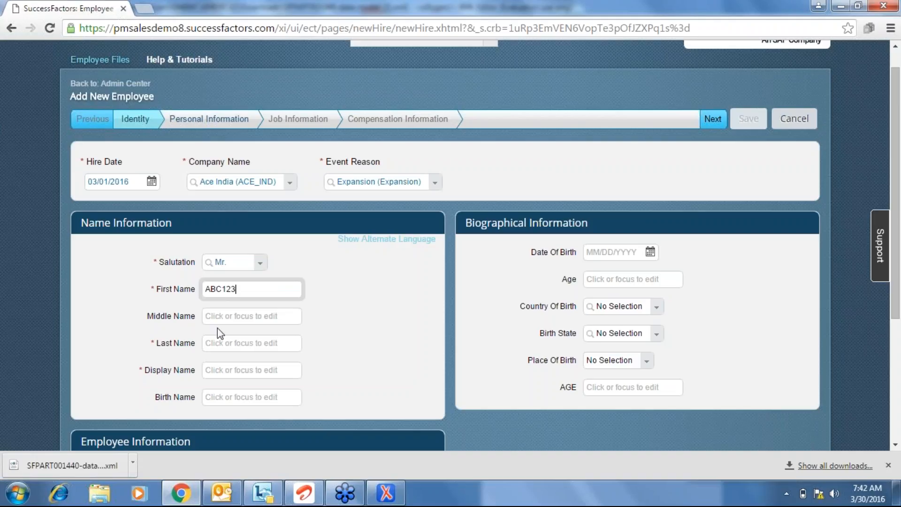
click(222, 343)
text(HGRG)
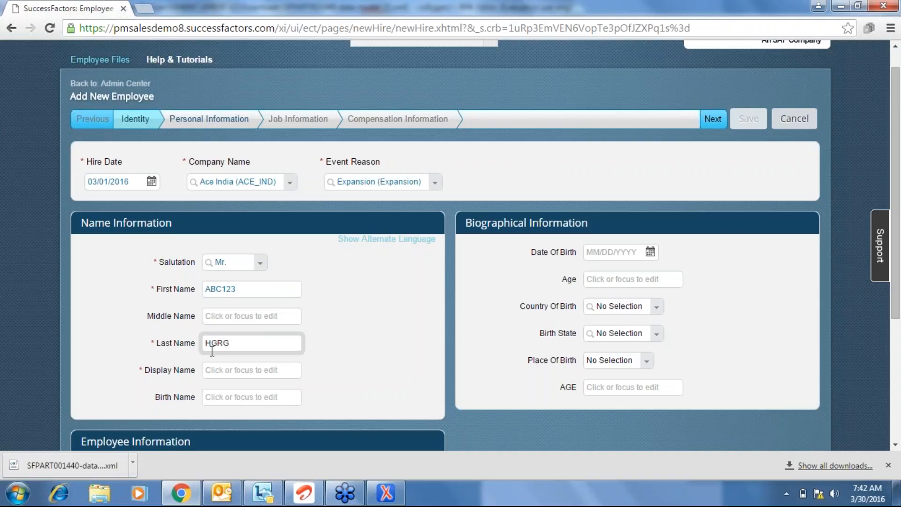
click(212, 366)
text(ABCC)
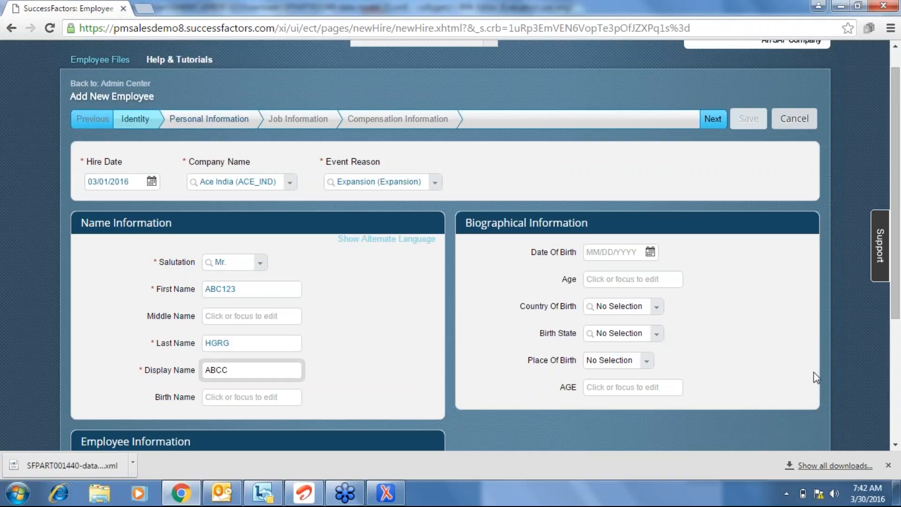
click(713, 115)
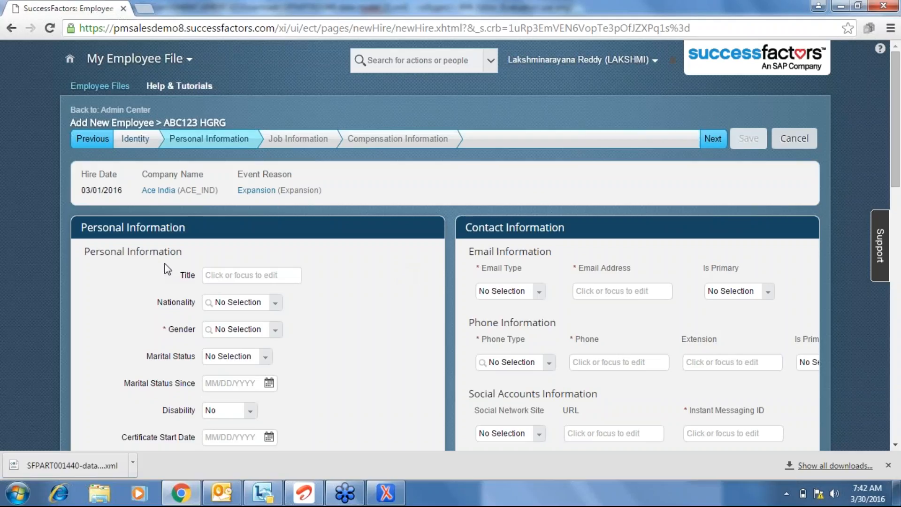
click(221, 274)
click(398, 495)
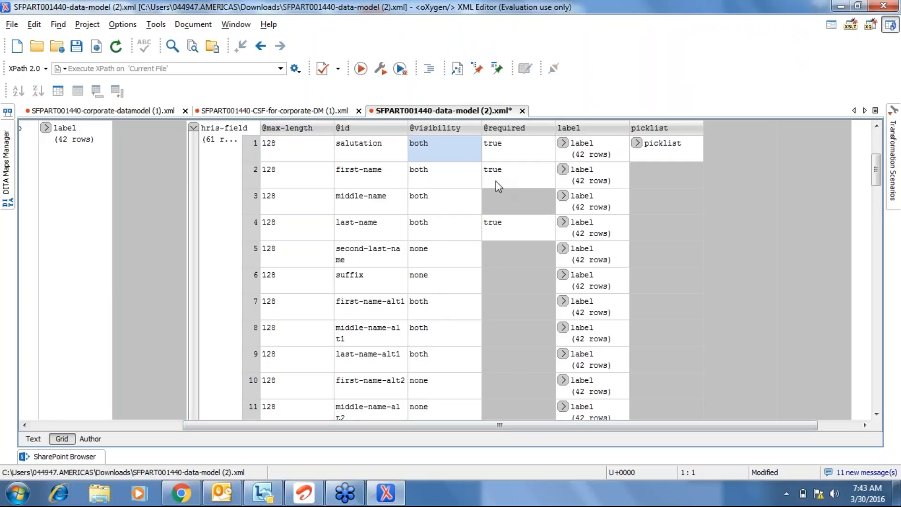
click(402, 279)
key(Page_Down)
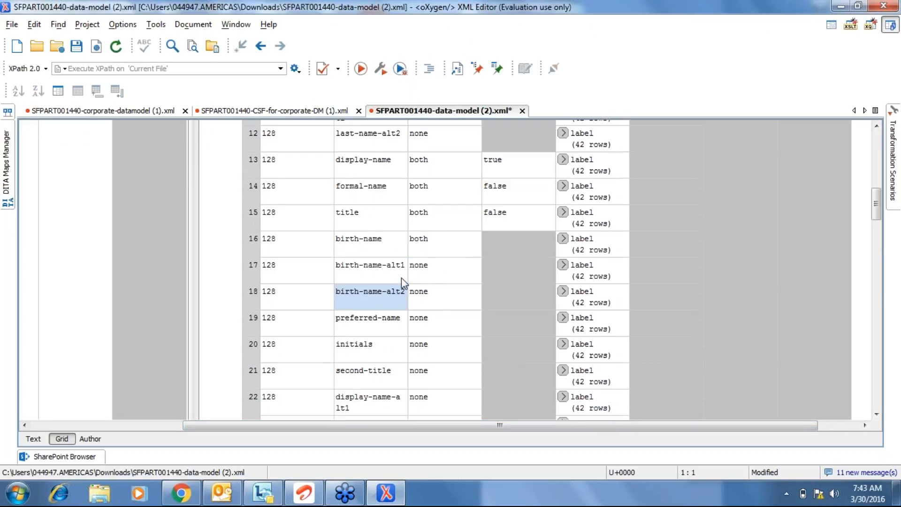
key(Page_Down)
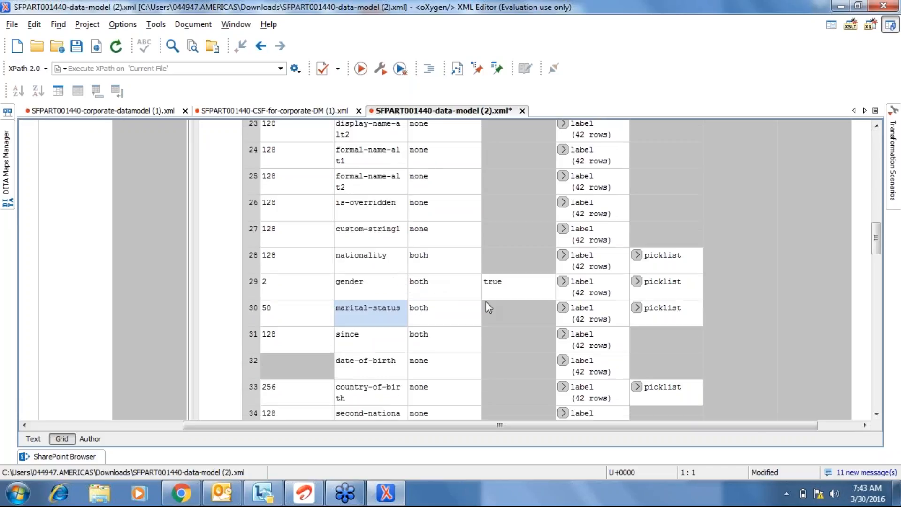
key(Up)
key(Up)
key(Up)
key(Up)
key(Up)
key(Up)
key(Up)
key(Up)
key(Up)
key(Up)
key(Up)
key(Up)
key(Up)
key(Up)
key(Up)
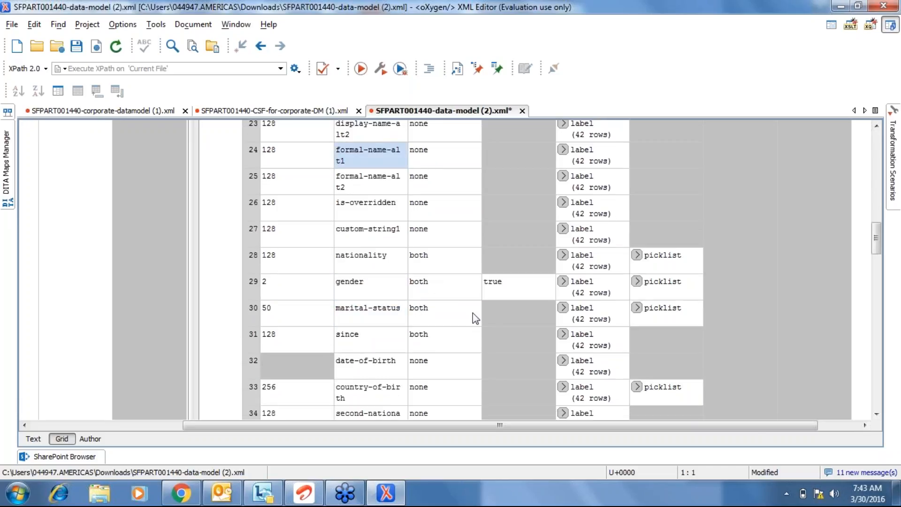
key(Up)
key(Up)
key(Up)
key(Up)
key(Up)
key(Up)
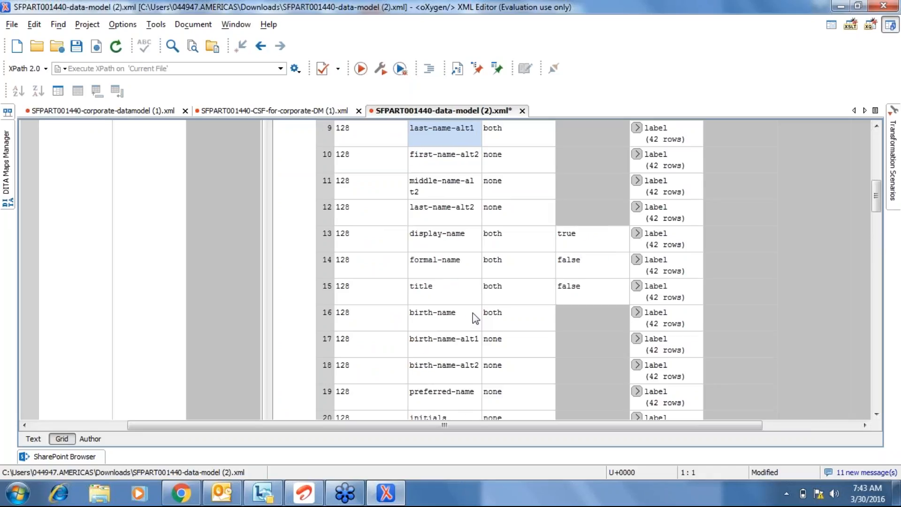
click(601, 257)
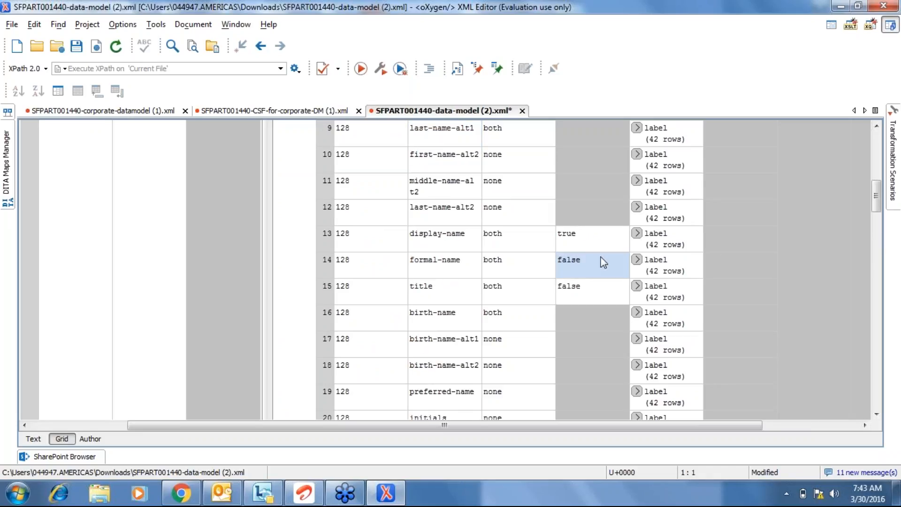
key(Delete)
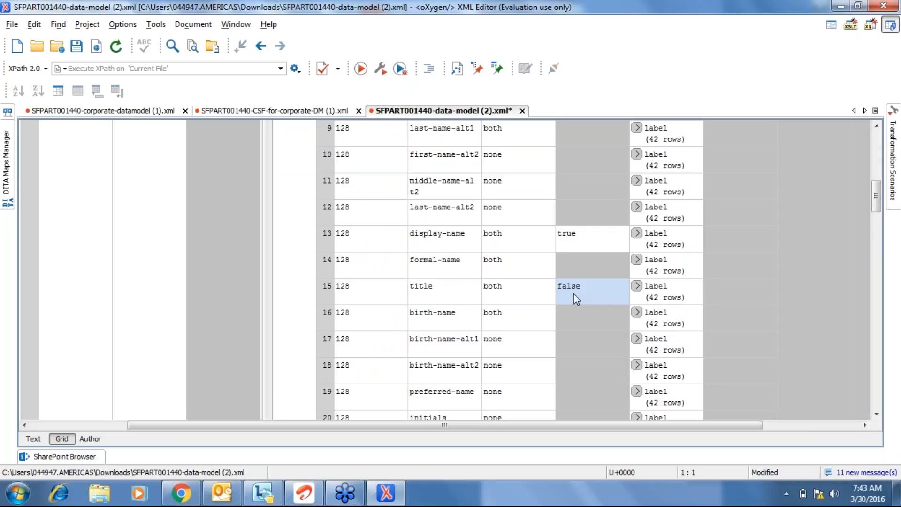
key(Delete)
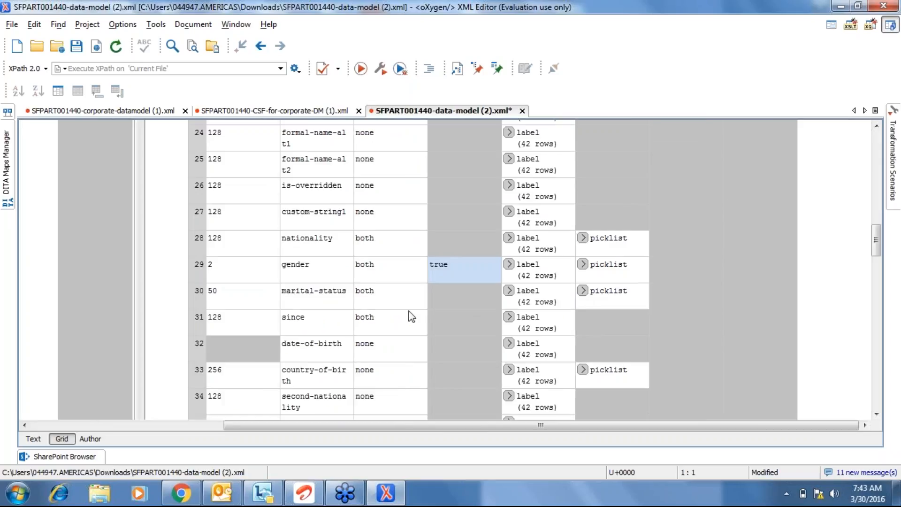
click(331, 305)
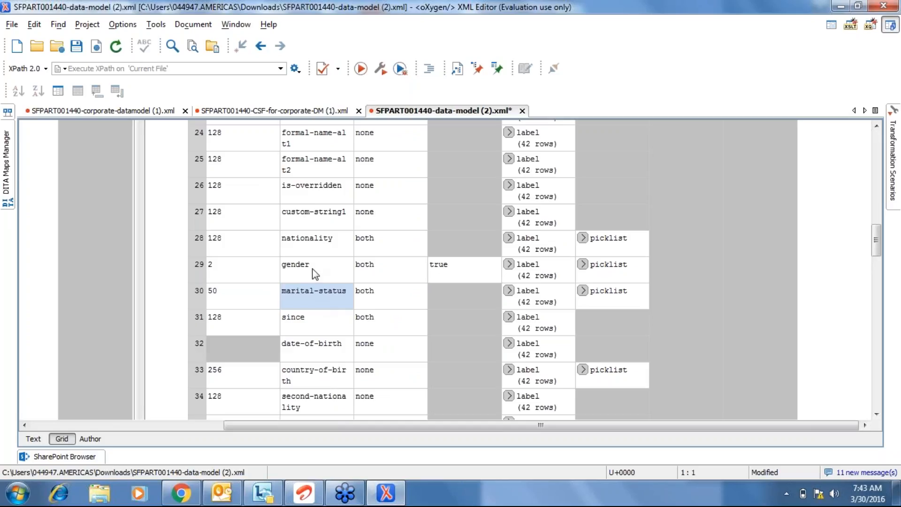
key(Up)
key(Up)
key(Up)
key(Up)
key(Up)
key(Up)
key(Up)
key(Up)
key(Up)
key(Up)
key(Up)
key(Up)
key(Up)
key(Up)
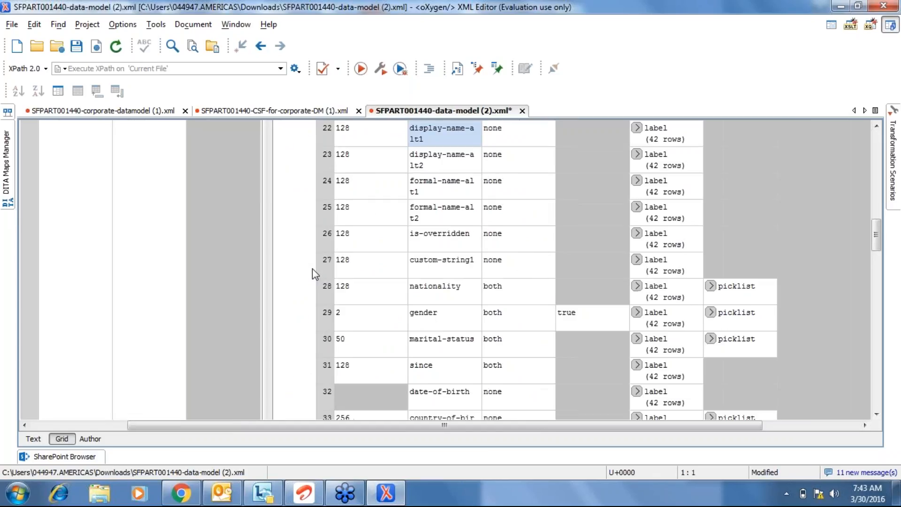
key(Up)
key(Up)
key(Up)
key(Up)
key(Up)
key(Up)
key(Up)
key(Up)
key(Up)
key(Up)
key(Up)
key(Up)
key(Up)
key(Up)
key(Up)
key(Up)
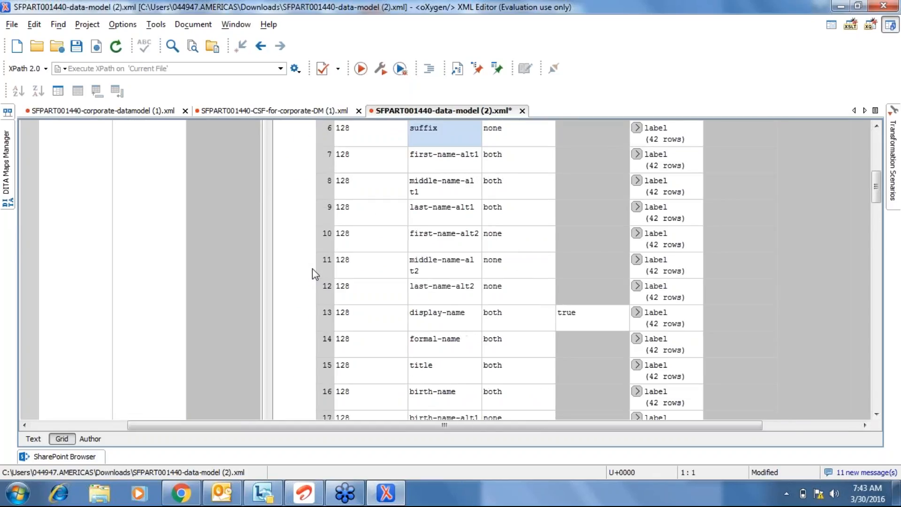
key(Left)
key(Left)
key(Down)
key(Down)
key(Down)
key(Down)
key(Down)
key(Down)
key(Down)
key(Down)
key(Down)
key(Down)
key(Down)
key(Down)
key(Down)
key(Down)
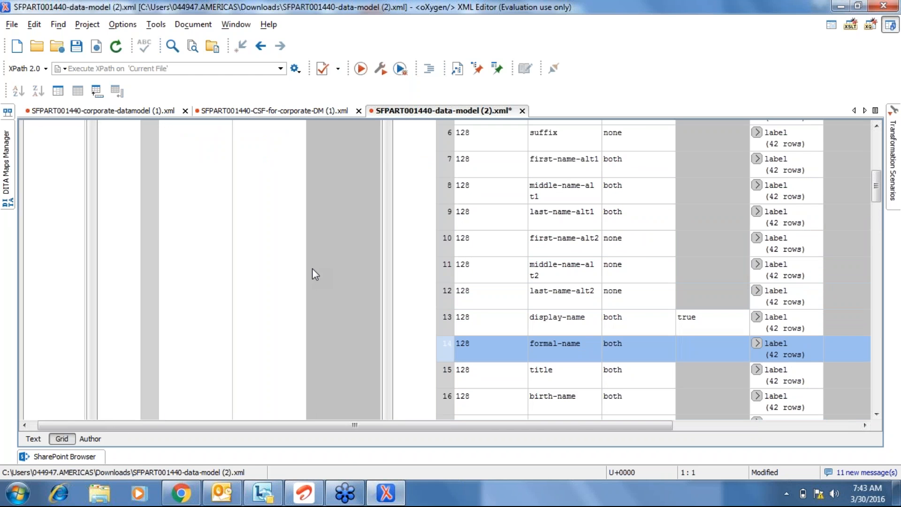
key(alt+Tab)
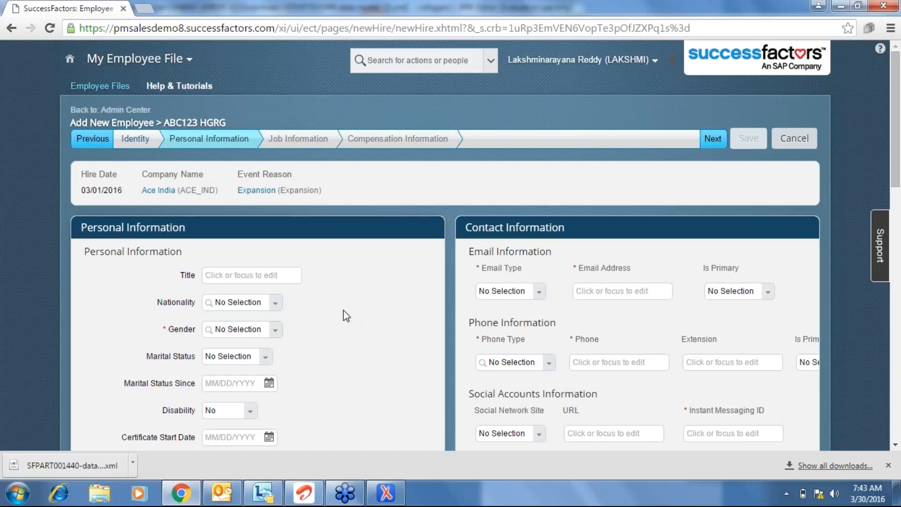
Review the Personal Information step and its Title field without making changes.
scroll(346, 315, down, 1)
scroll(346, 315, down, 1)
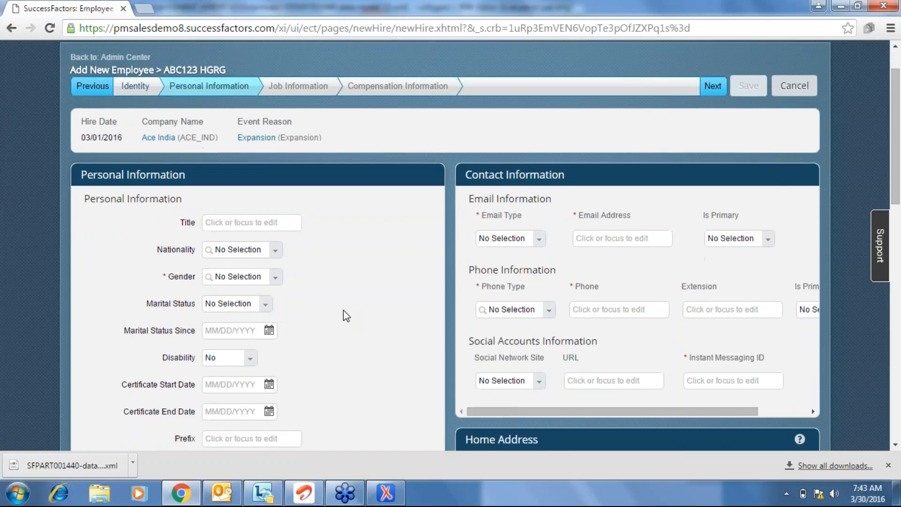
scroll(346, 315, down, 2)
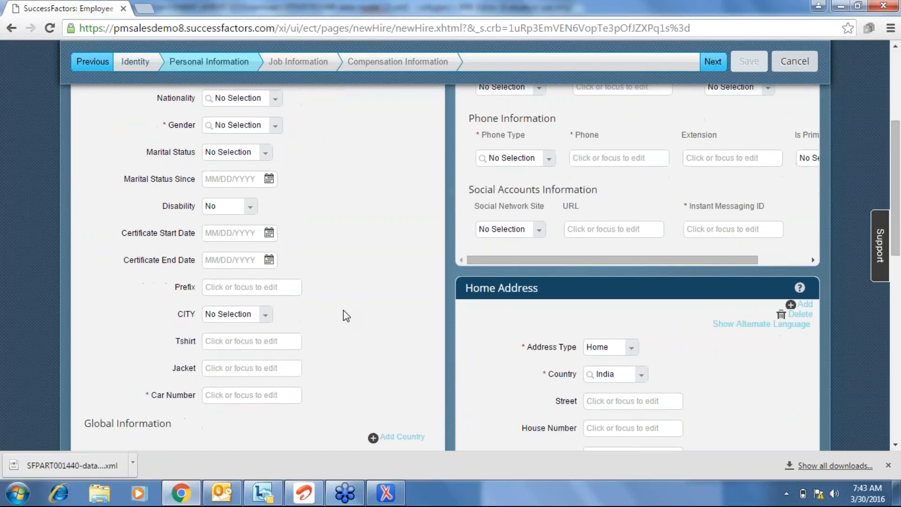
scroll(345, 315, up, 1)
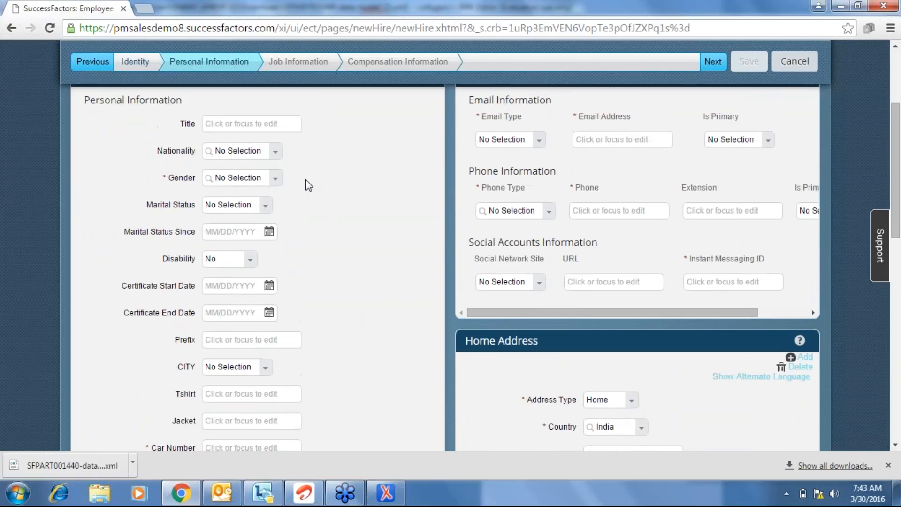
click(275, 124)
click(360, 209)
key(alt+Tab)
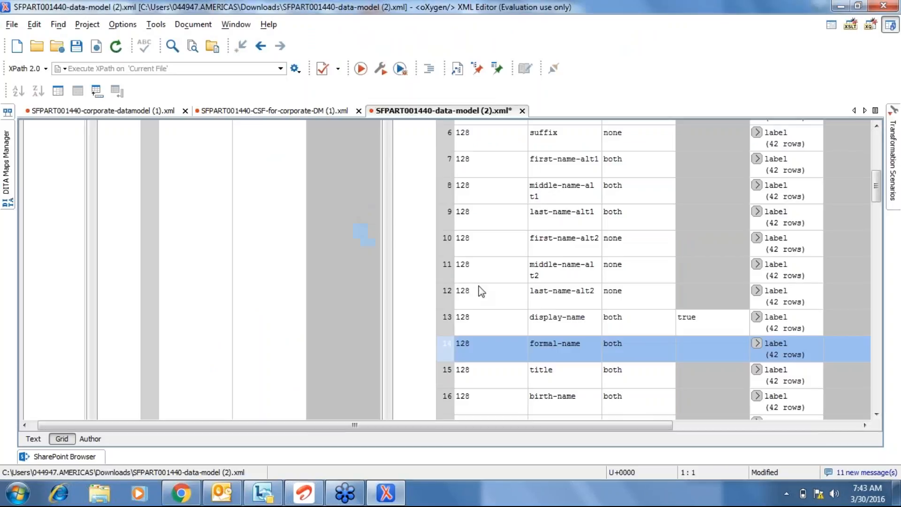
Expand formal-name's label translations to view the #text column, then collapse them unchanged.
click(445, 381)
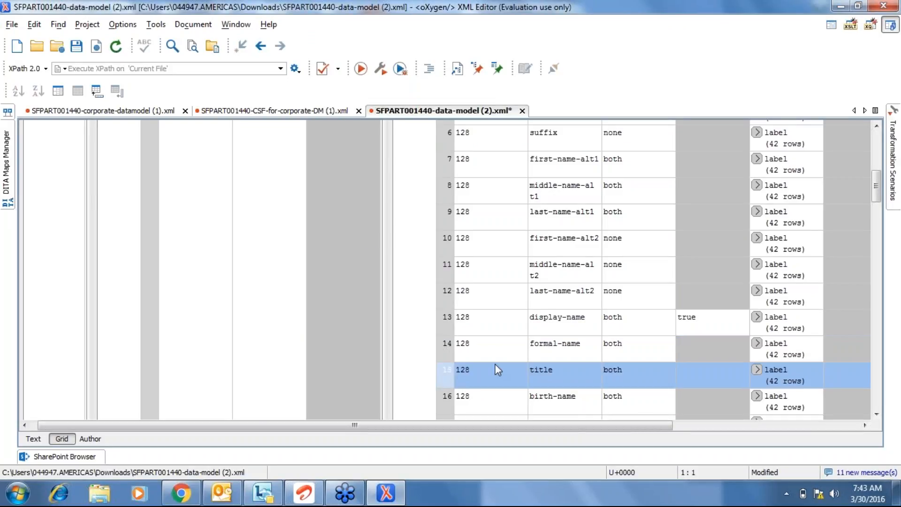
click(758, 343)
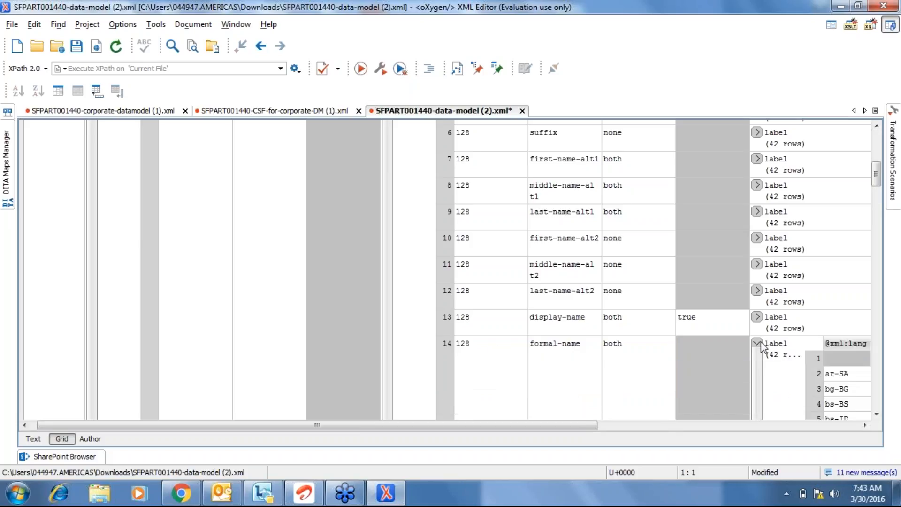
click(787, 426)
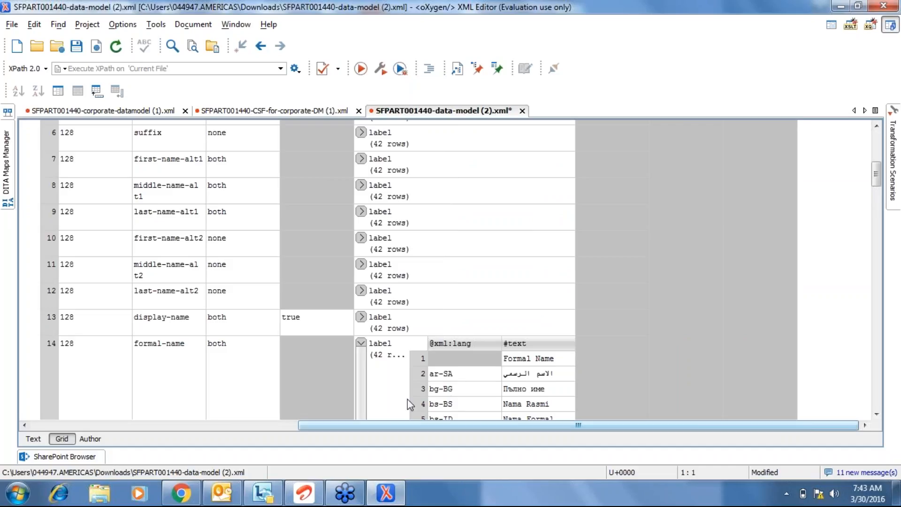
click(361, 342)
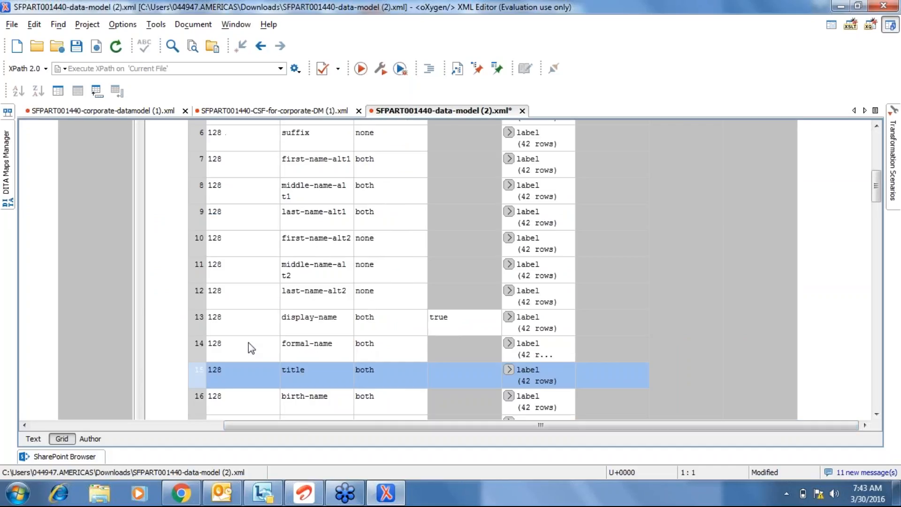
click(300, 351)
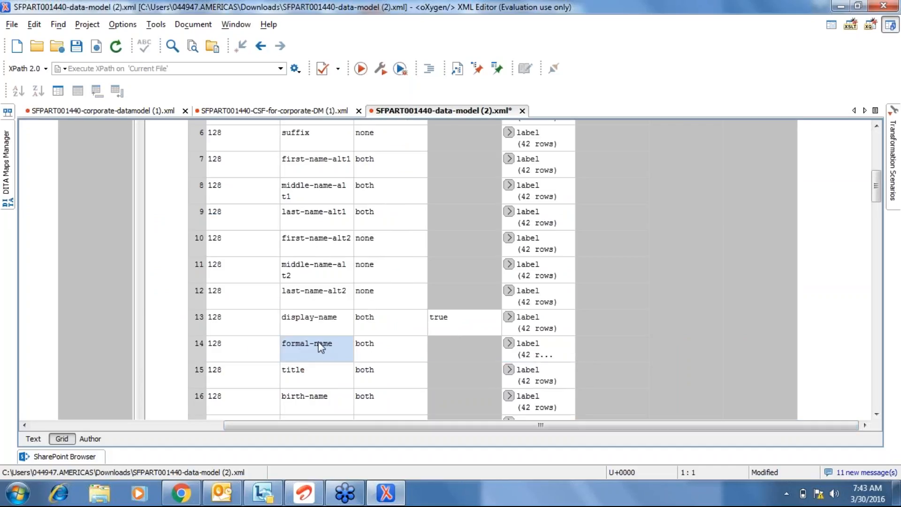
key(alt+Tab)
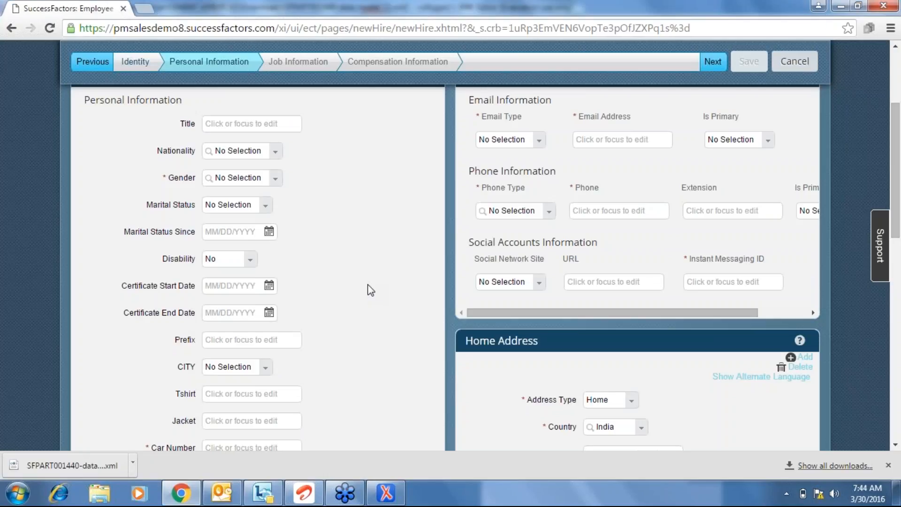
Review Personal Information and press Next, triggering Gender and Car Number required errors.
scroll(370, 290, down, 1)
scroll(370, 290, down, 2)
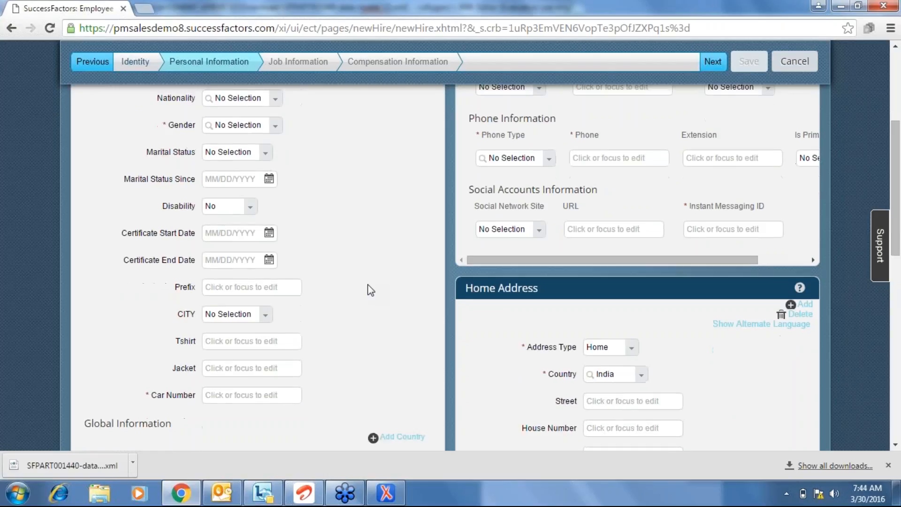
scroll(370, 289, down, 4)
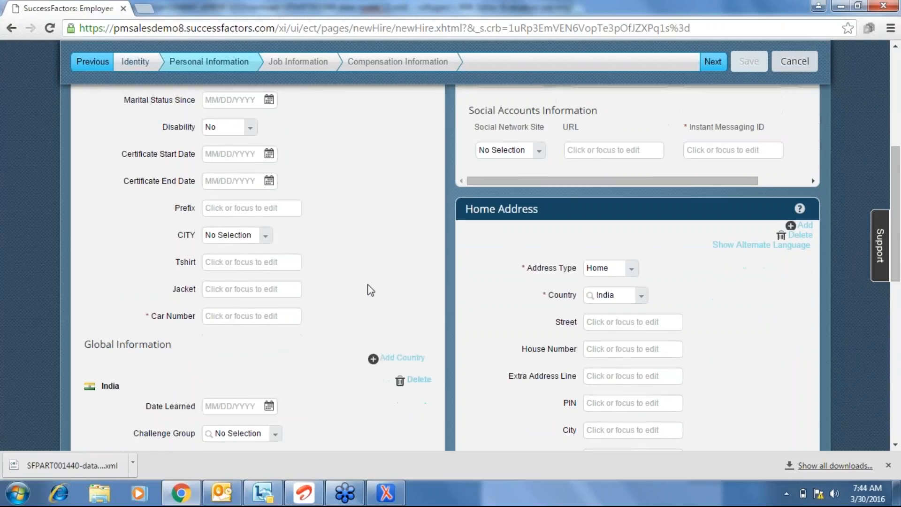
scroll(370, 290, up, 3)
scroll(370, 290, up, 4)
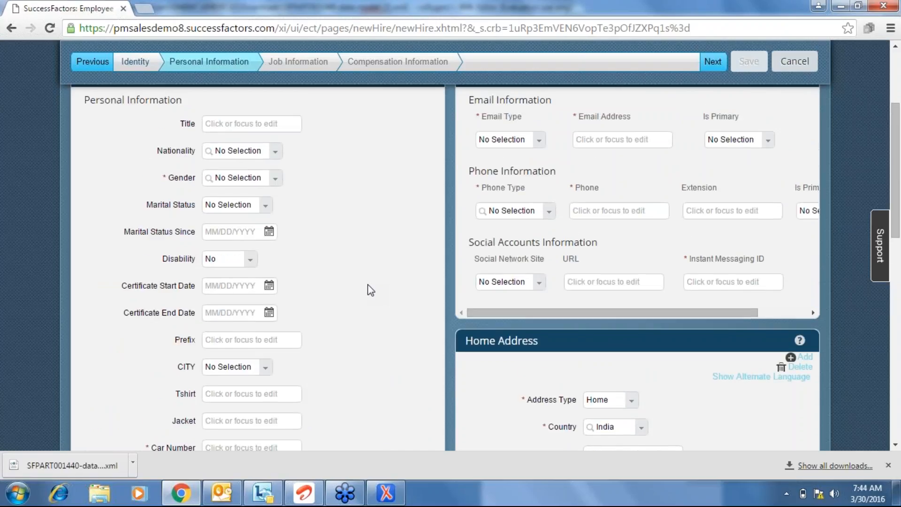
scroll(370, 290, down, 4)
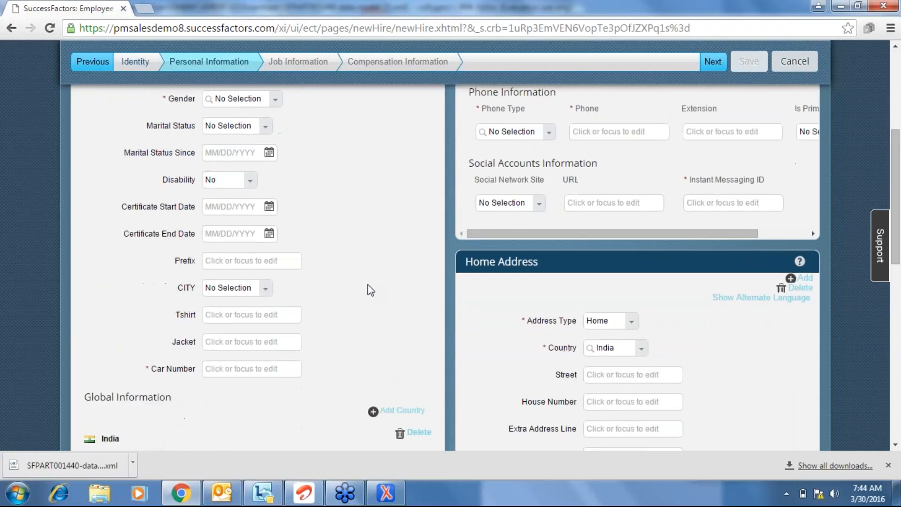
scroll(370, 290, up, 4)
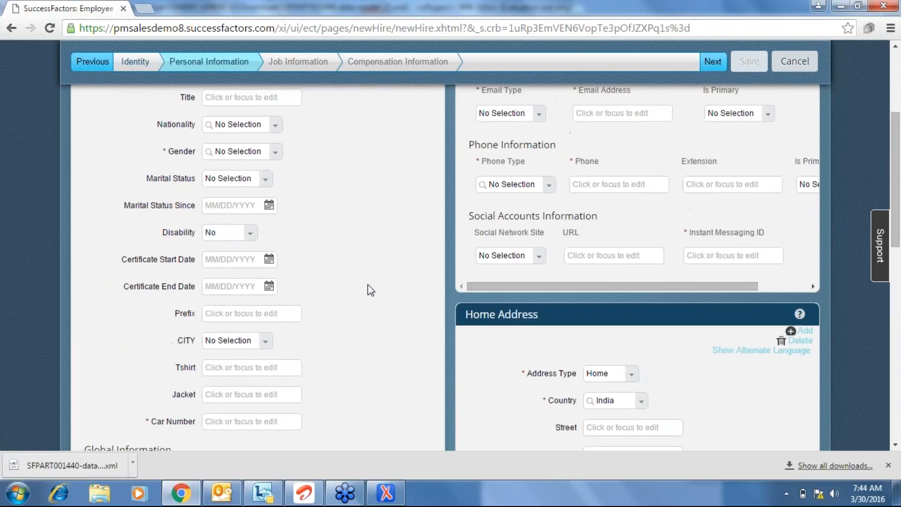
scroll(370, 290, up, 2)
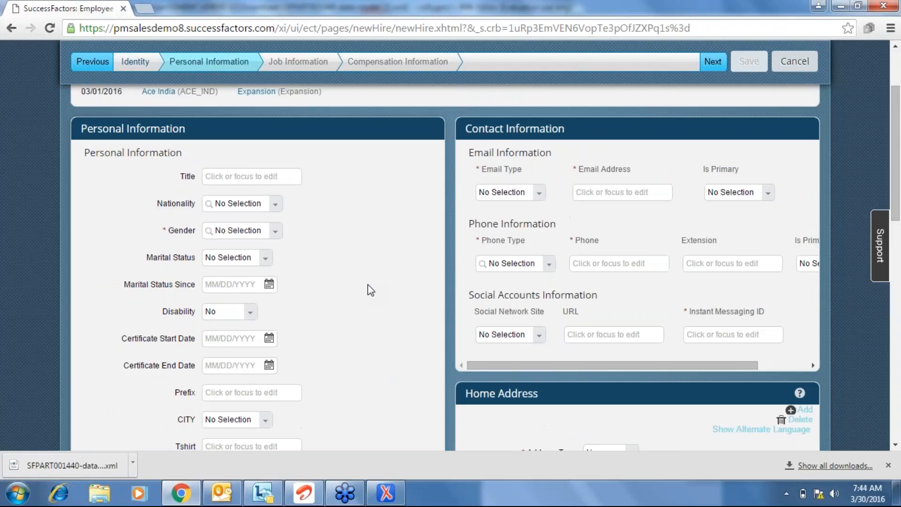
scroll(370, 290, up, 3)
click(714, 119)
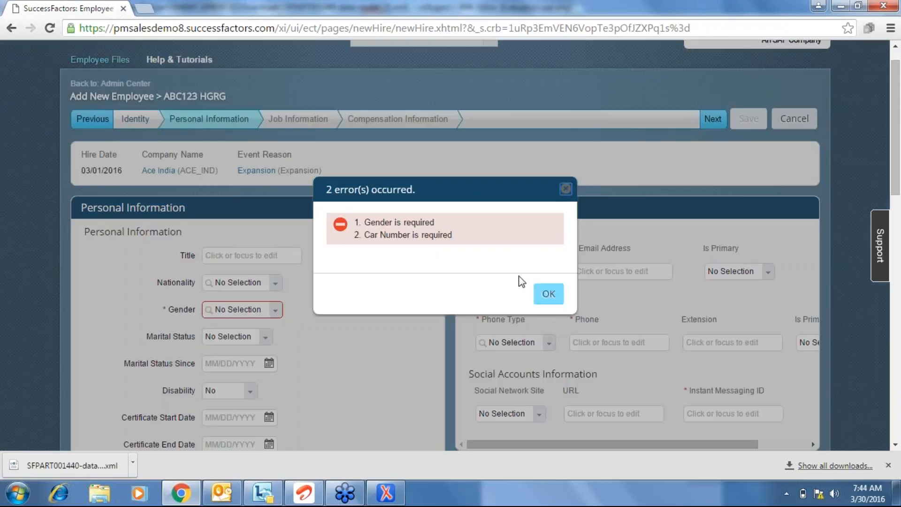
Dismiss the 2-error message and go back to the Identity step's name details.
click(550, 294)
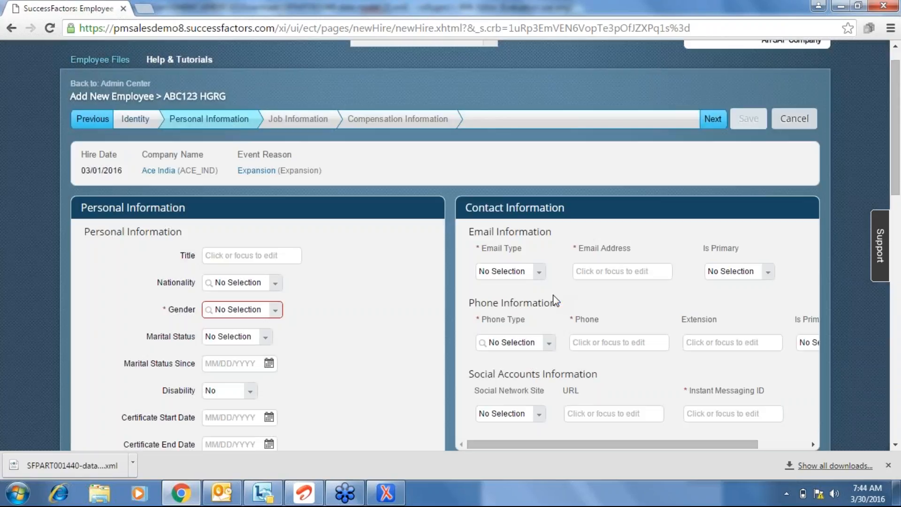
click(132, 123)
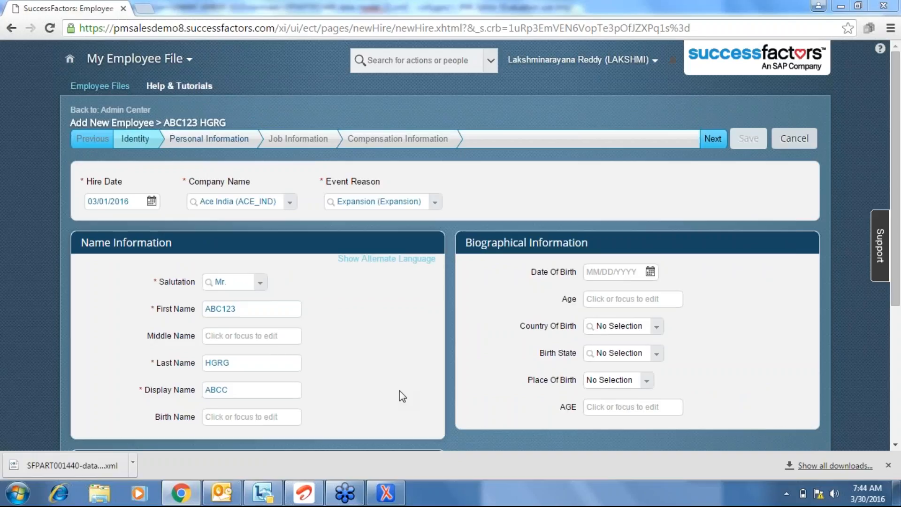
key(alt+Tab)
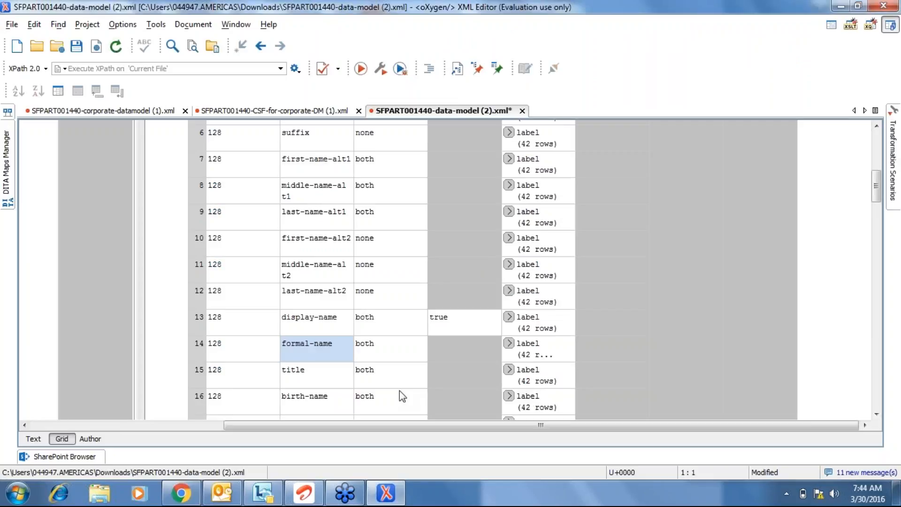
Expand and collapse row 14's formal-name label translations in Grid view without edits.
click(370, 349)
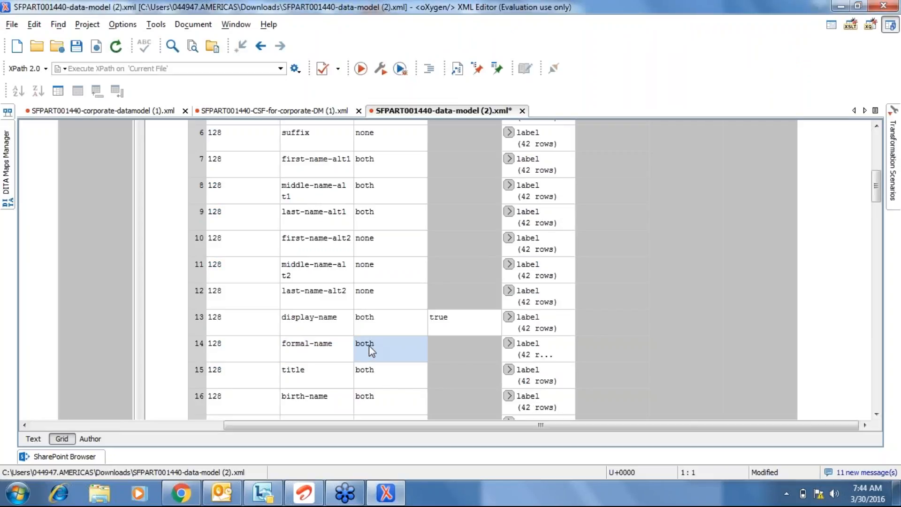
click(515, 345)
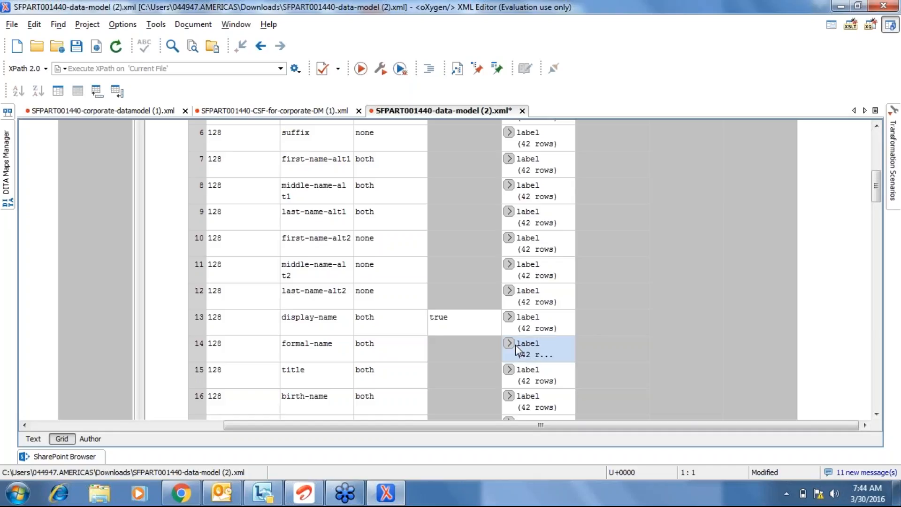
click(506, 342)
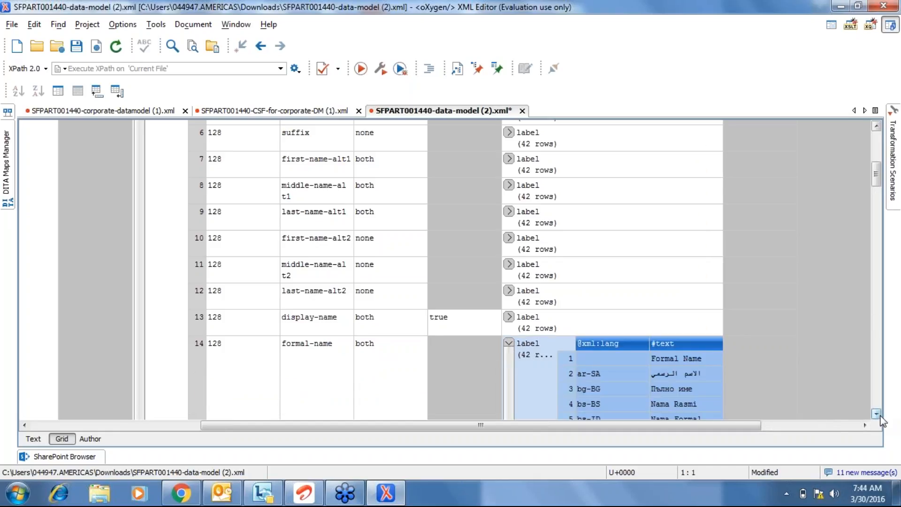
drag(876, 414, 876, 414)
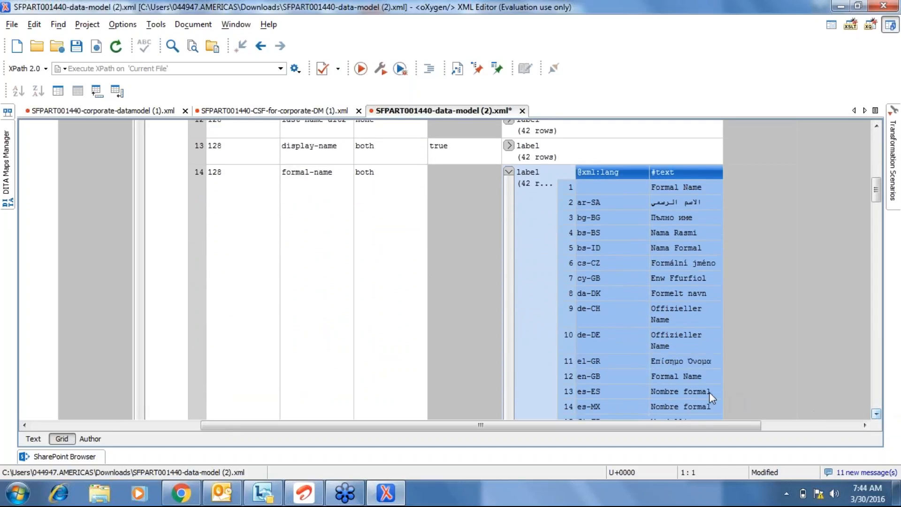
click(509, 172)
click(308, 184)
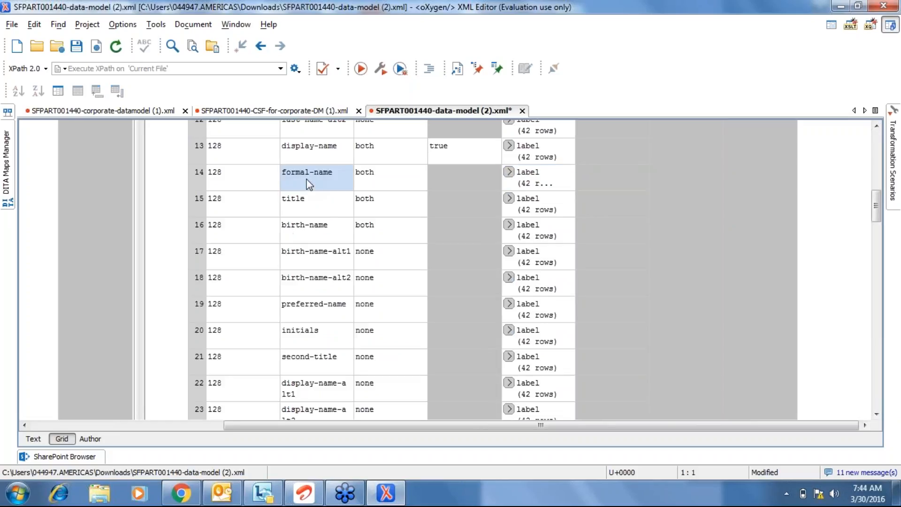
key(alt+Tab)
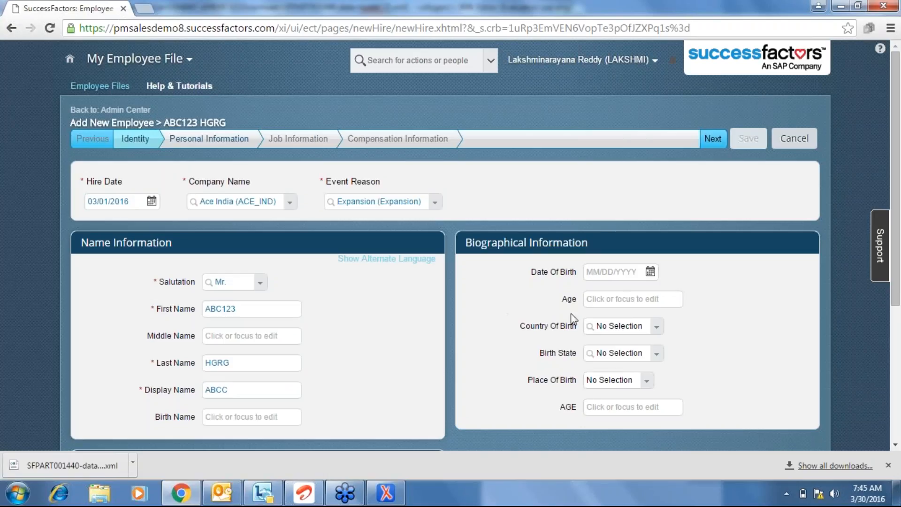
Advance to Personal Information, set Gender to Male, and scroll down to the Dependents section.
click(712, 138)
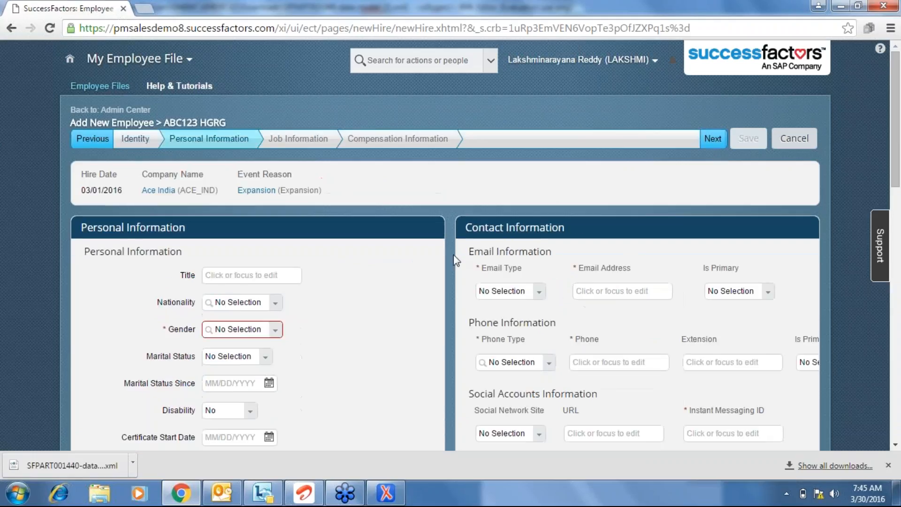
click(276, 331)
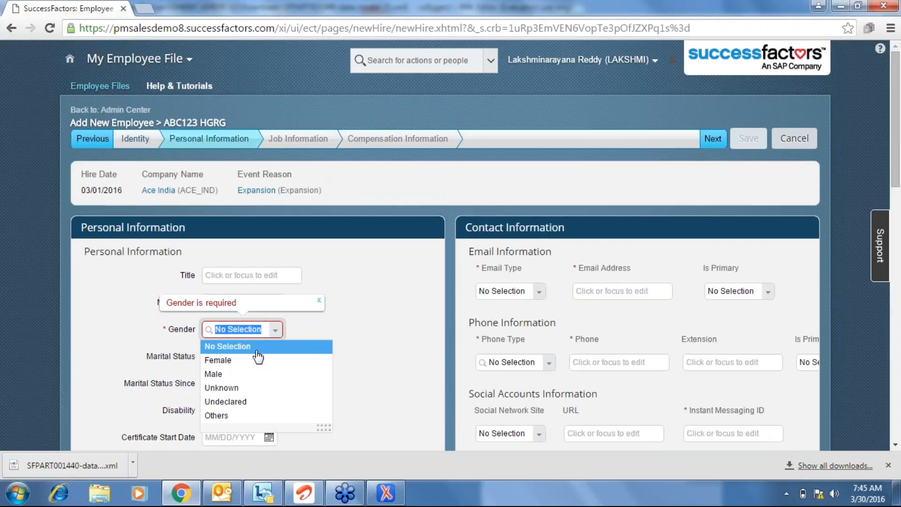
click(245, 374)
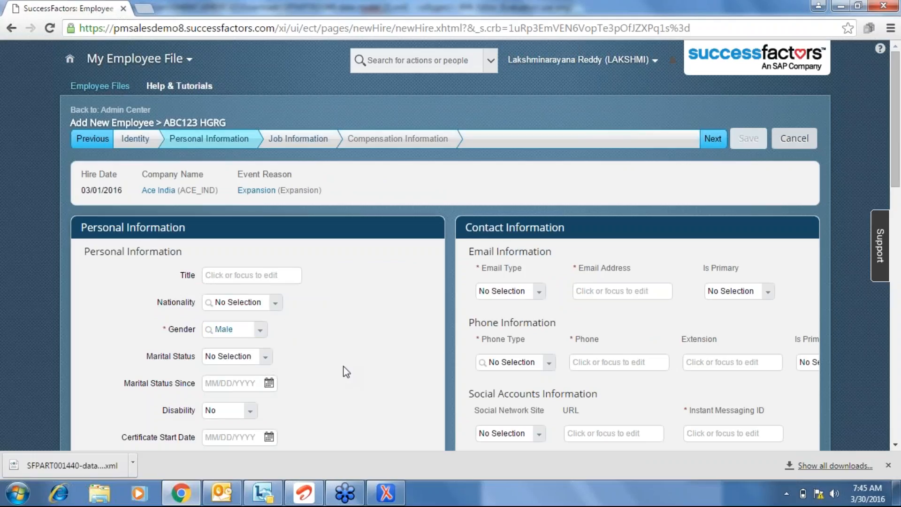
scroll(346, 372, down, 1)
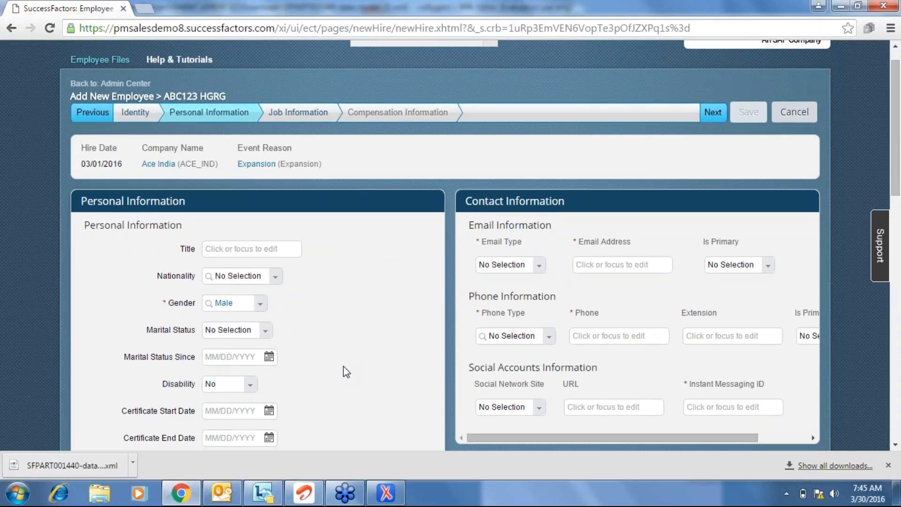
scroll(346, 372, down, 1)
scroll(346, 371, down, 5)
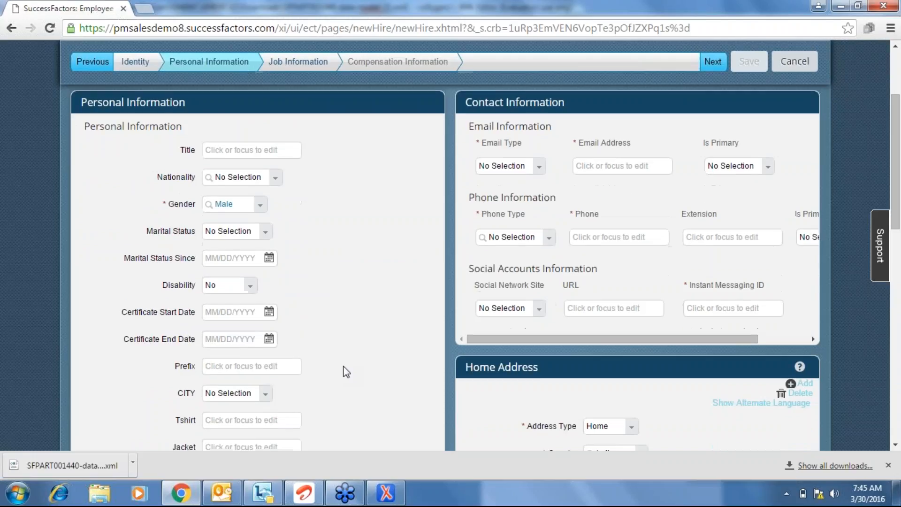
scroll(346, 371, down, 1)
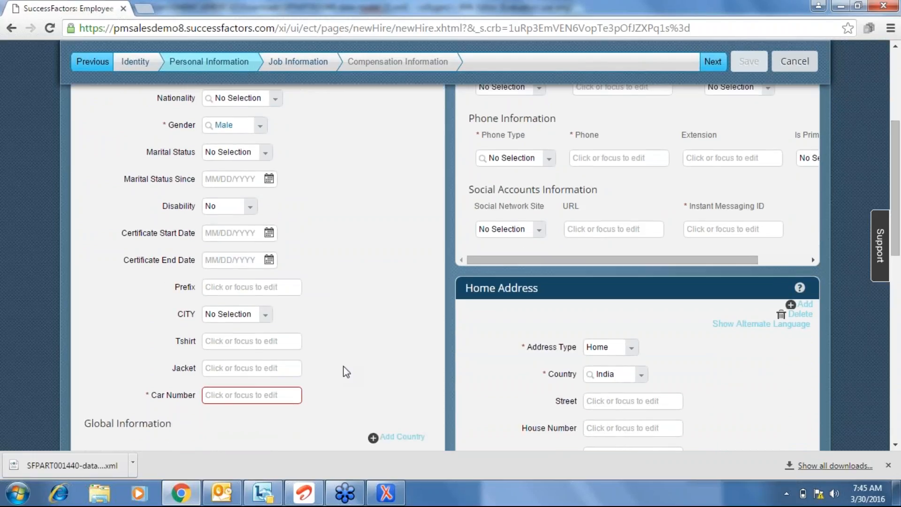
scroll(346, 372, down, 3)
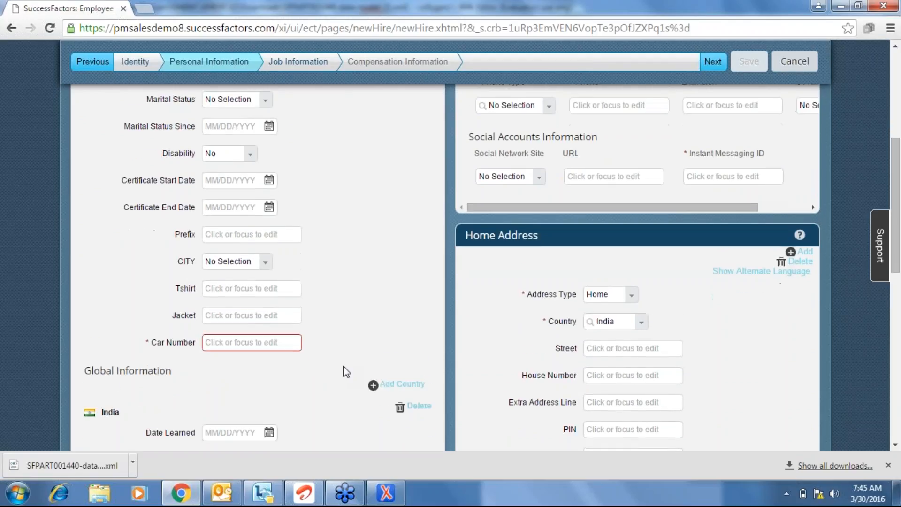
scroll(346, 371, down, 4)
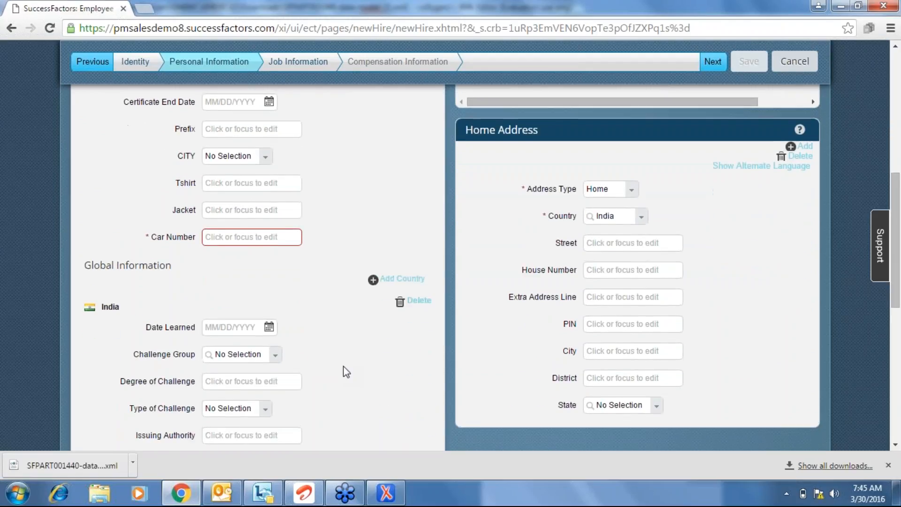
scroll(346, 372, down, 9)
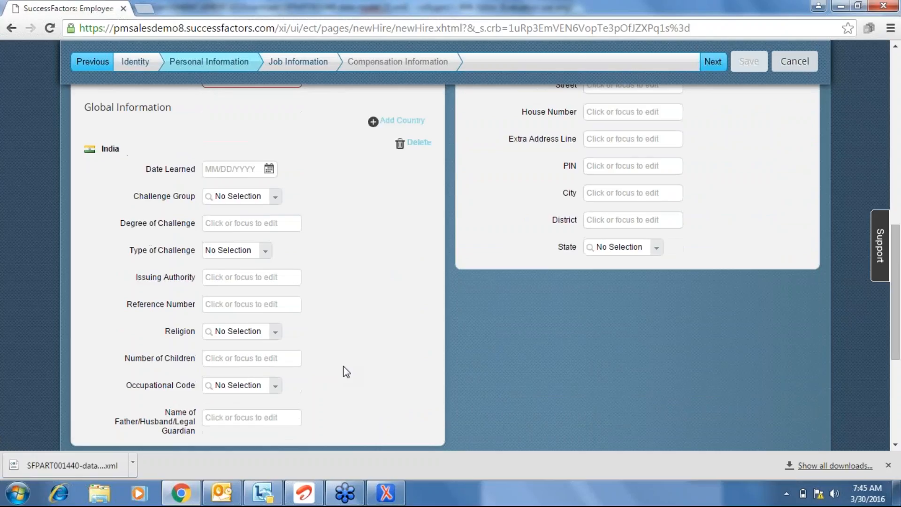
scroll(346, 372, down, 5)
scroll(346, 371, up, 1)
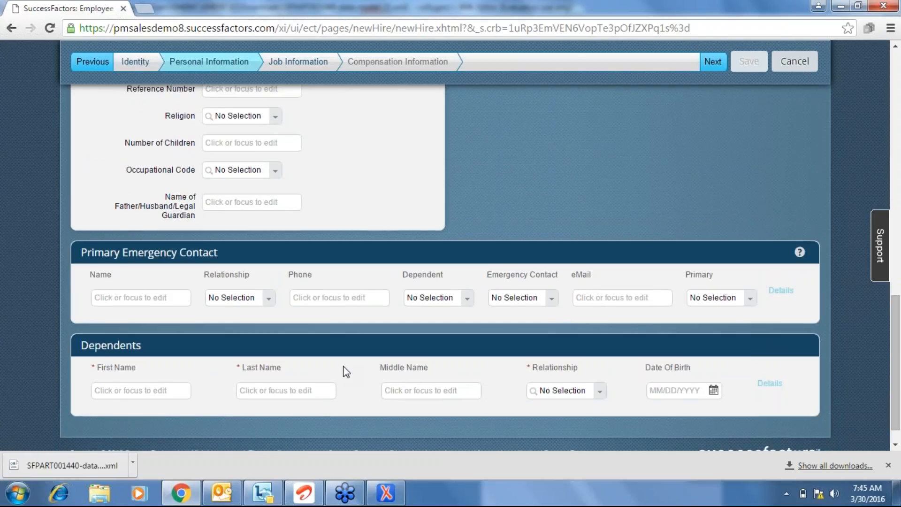
click(764, 386)
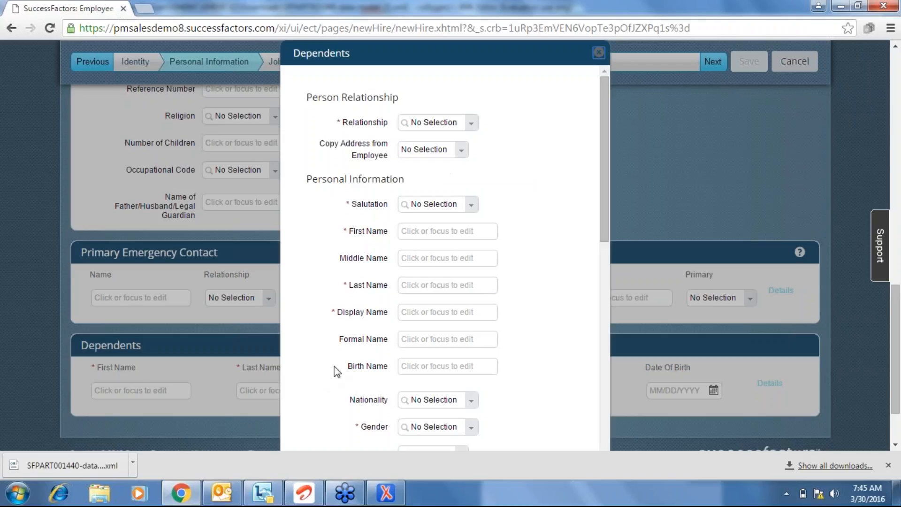
double_click(378, 340)
click(453, 339)
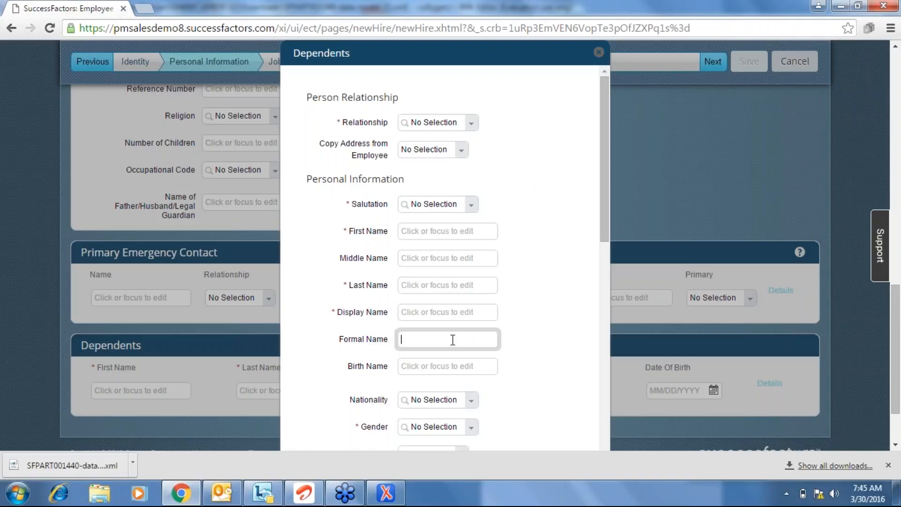
click(365, 339)
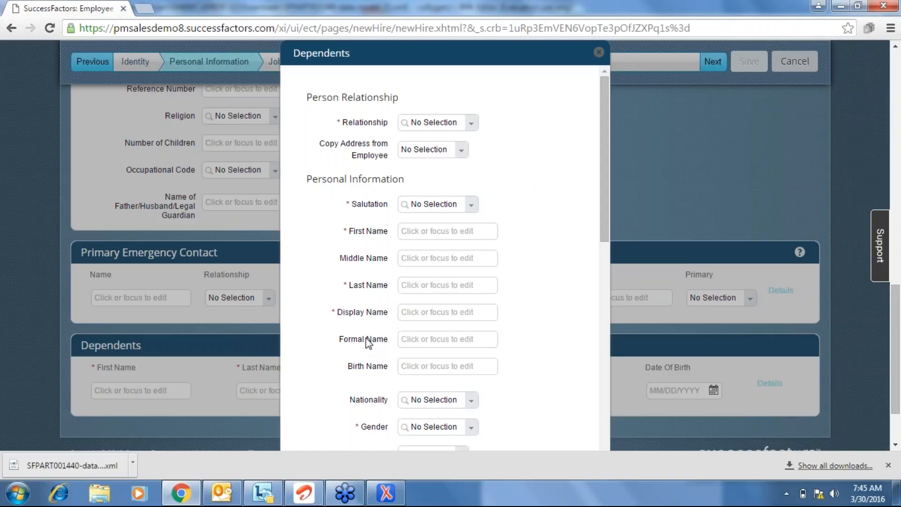
click(421, 339)
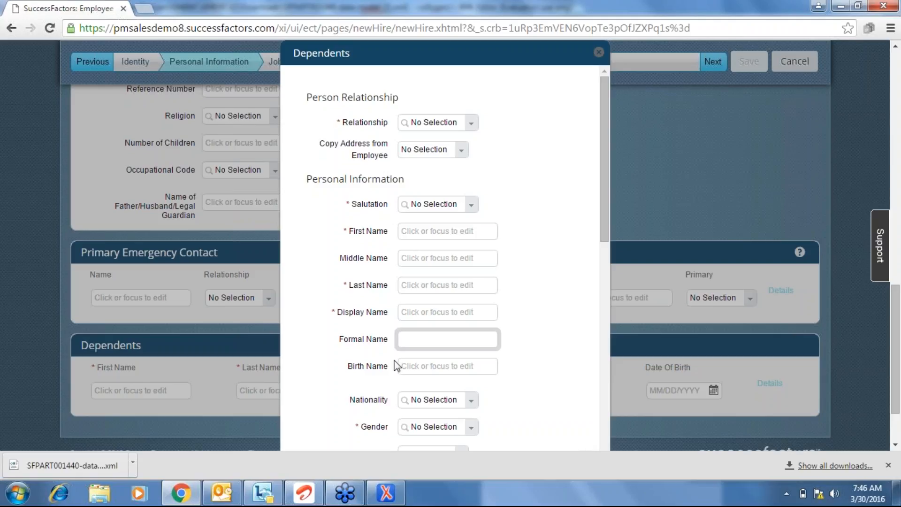
double_click(369, 339)
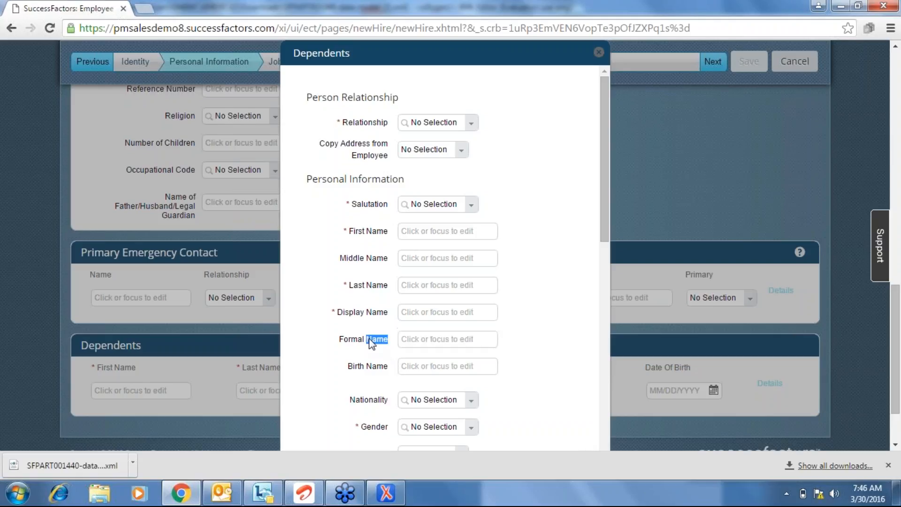
click(458, 338)
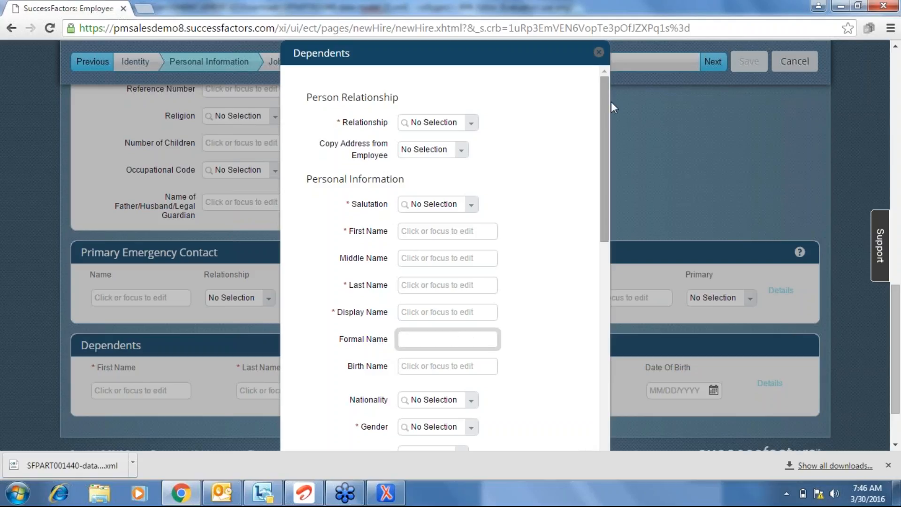
click(598, 54)
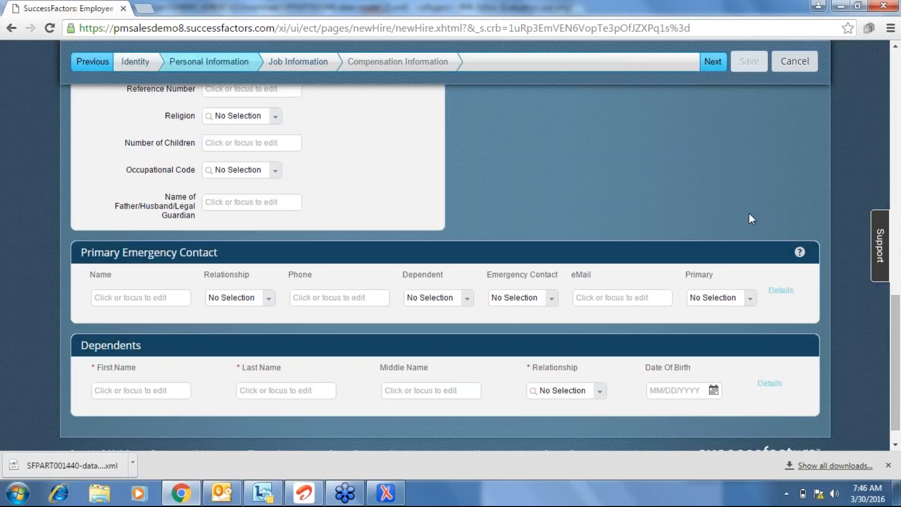
scroll(749, 218, up, 8)
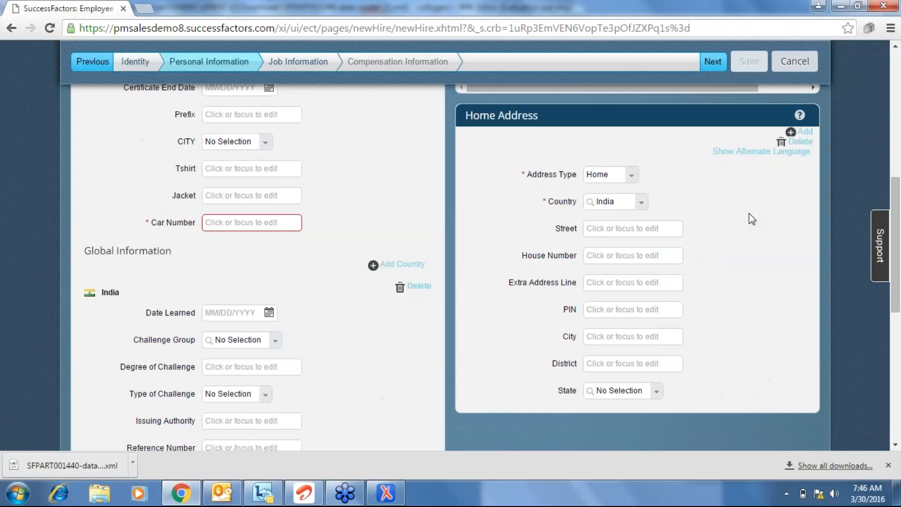
scroll(748, 219, up, 8)
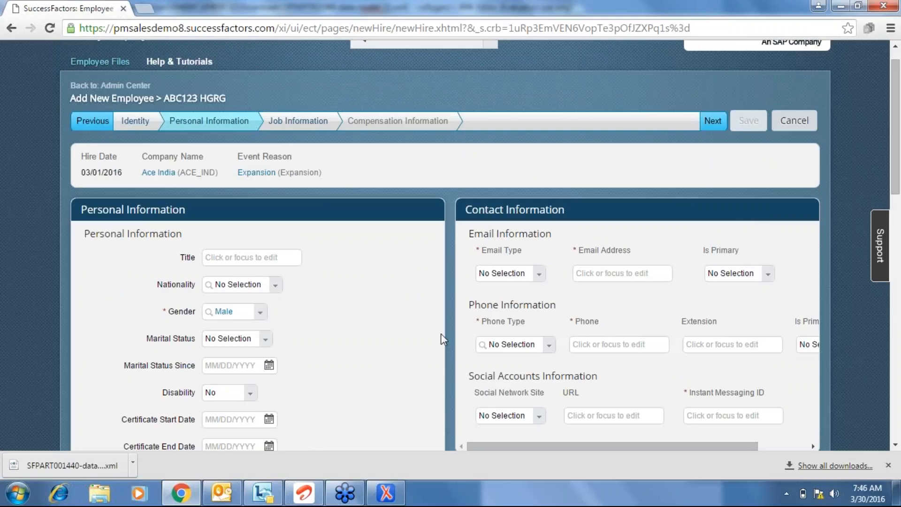
scroll(440, 333, down, 1)
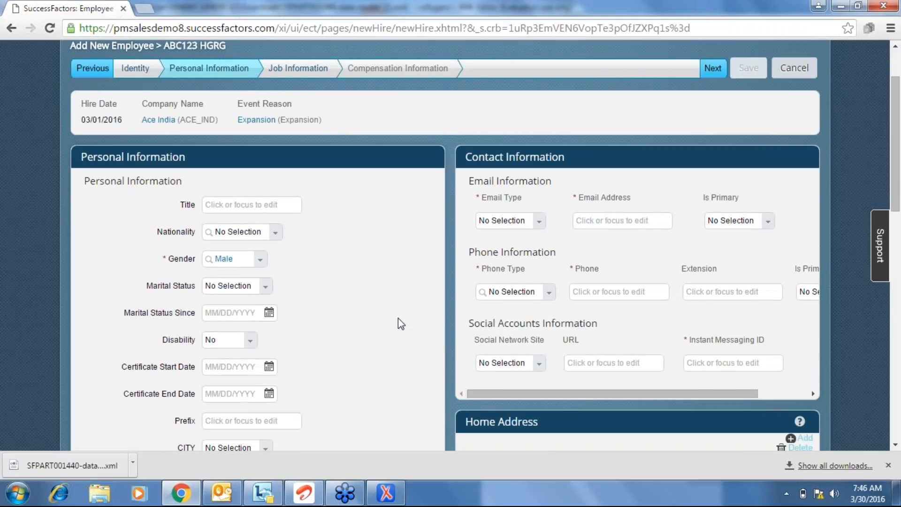
scroll(398, 318, down, 3)
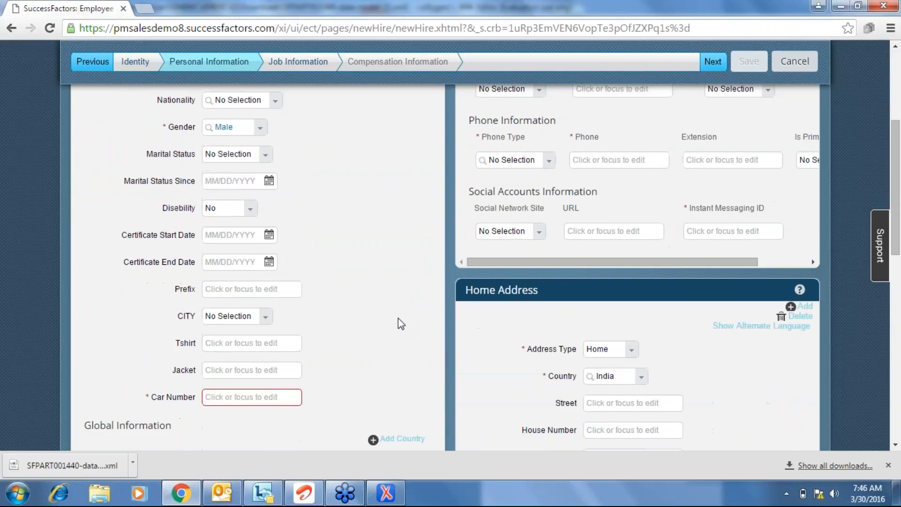
key(alt+Tab)
Back in oXygen, move up to personalInfo's hris-field row and re-expand its field table.
click(315, 268)
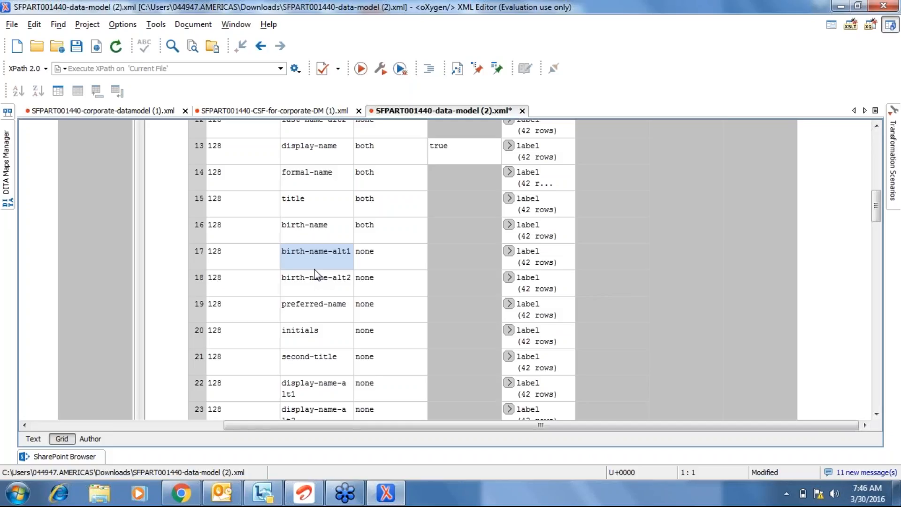
key(Up)
key(Up)
key(Up)
key(Up)
key(Up)
key(Up)
key(Up)
key(Up)
key(Up)
key(Up)
key(Up)
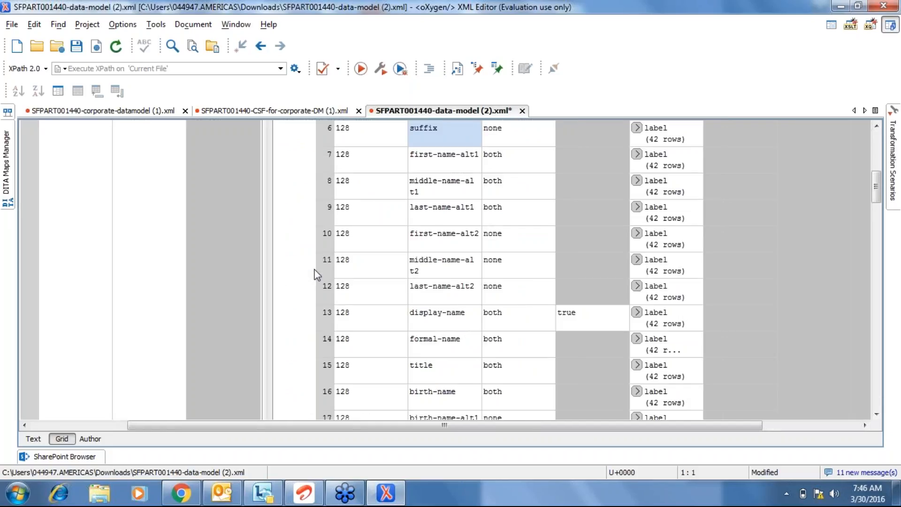
key(Up)
key(Up)
key(Up)
key(Up)
key(Up)
key(Up)
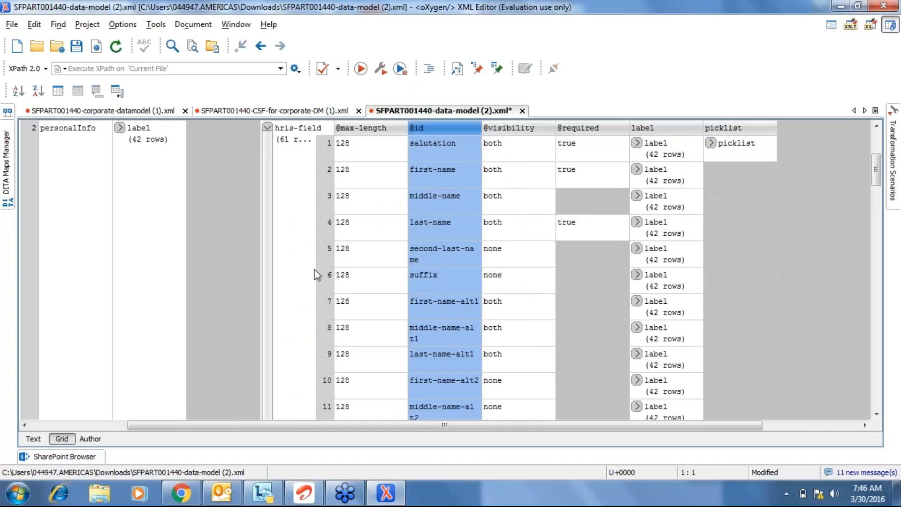
key(Up)
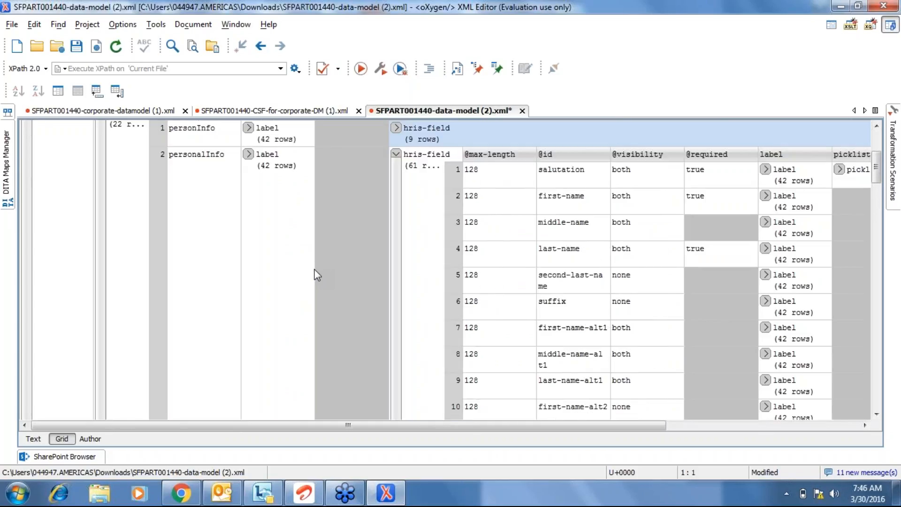
click(396, 154)
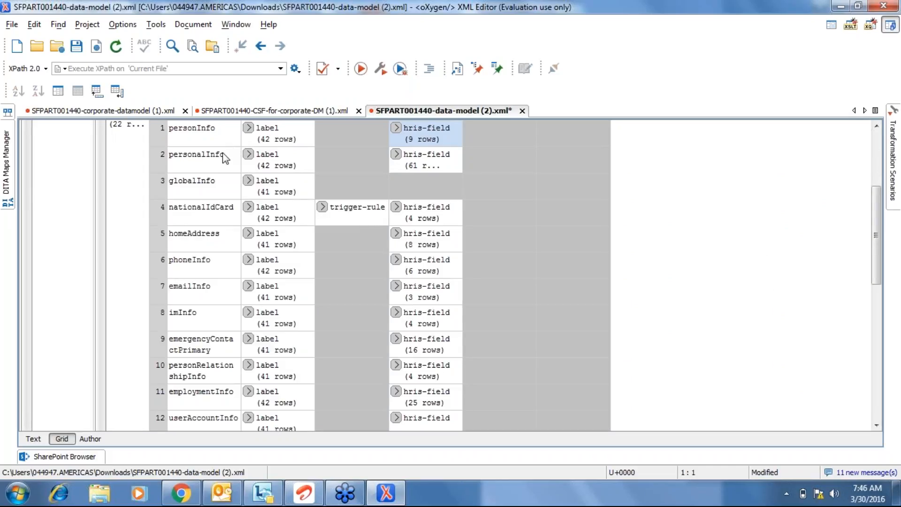
click(396, 154)
Step through personalInfo's name field rows from middle name to initials, then collapse the table.
click(559, 221)
key(Down)
key(Down)
key(Down)
key(Down)
key(Down)
key(Down)
key(Down)
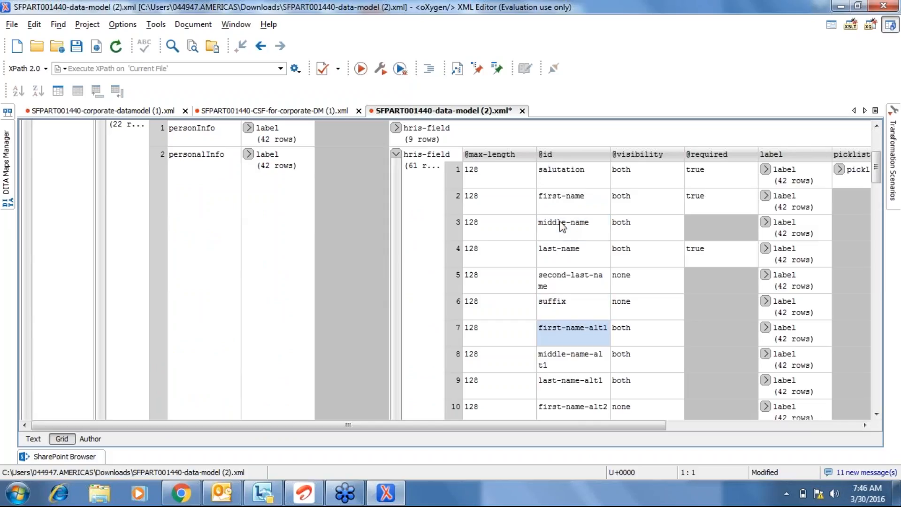
key(Down)
key(Down)
key(Down)
key(Down)
key(Down)
key(Down)
key(Down)
key(Down)
key(Down)
key(Down)
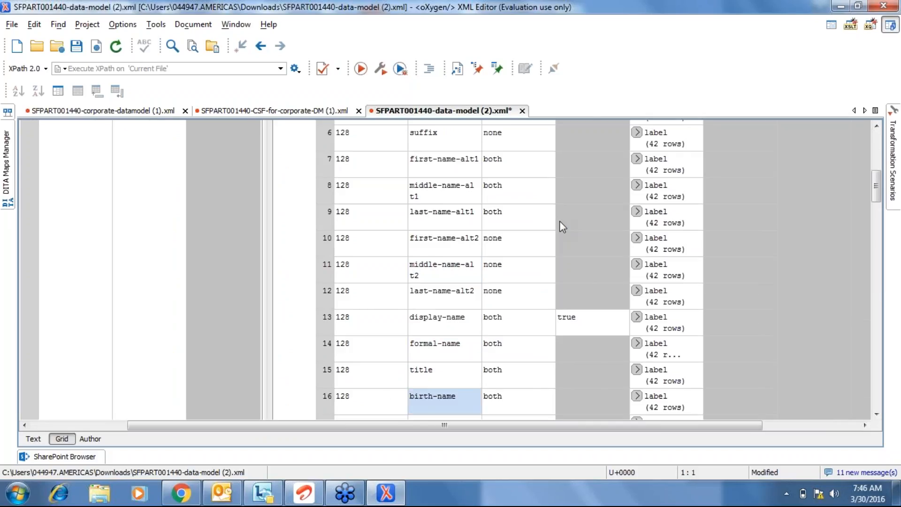
key(Down)
key(Down)
key(Down)
key(Up)
key(Up)
key(Up)
key(Up)
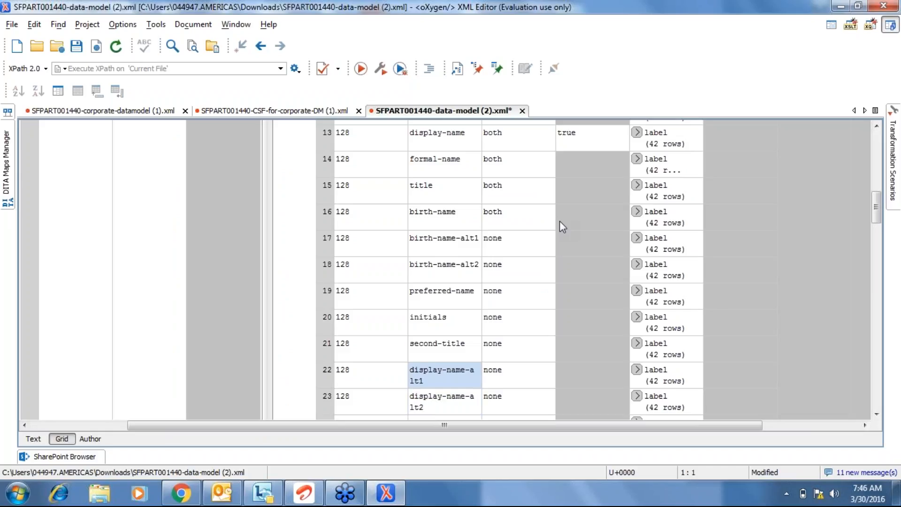
key(Up)
key(Up)
key(Up)
key(Up)
key(Up)
key(Up)
key(Up)
key(Up)
key(Up)
key(Up)
key(Up)
key(Up)
key(Up)
key(Up)
key(Up)
key(Up)
key(Up)
key(Up)
key(Up)
key(Up)
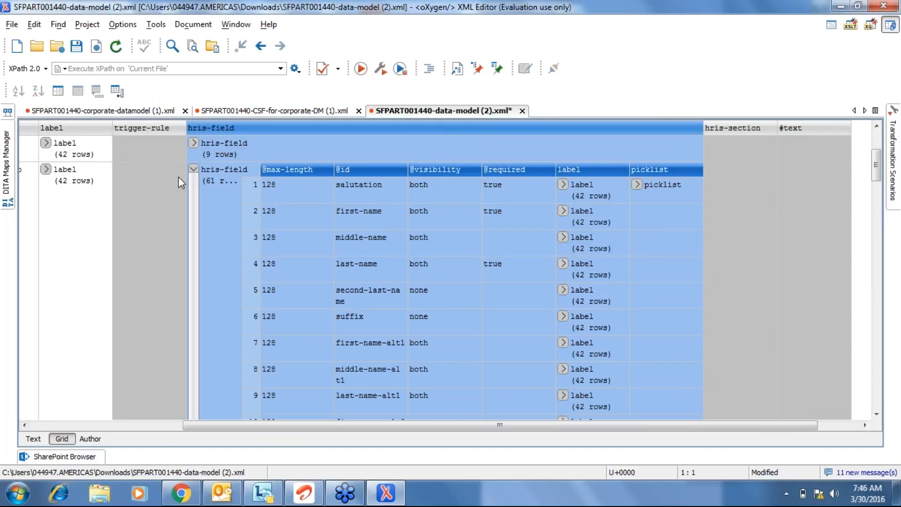
click(192, 170)
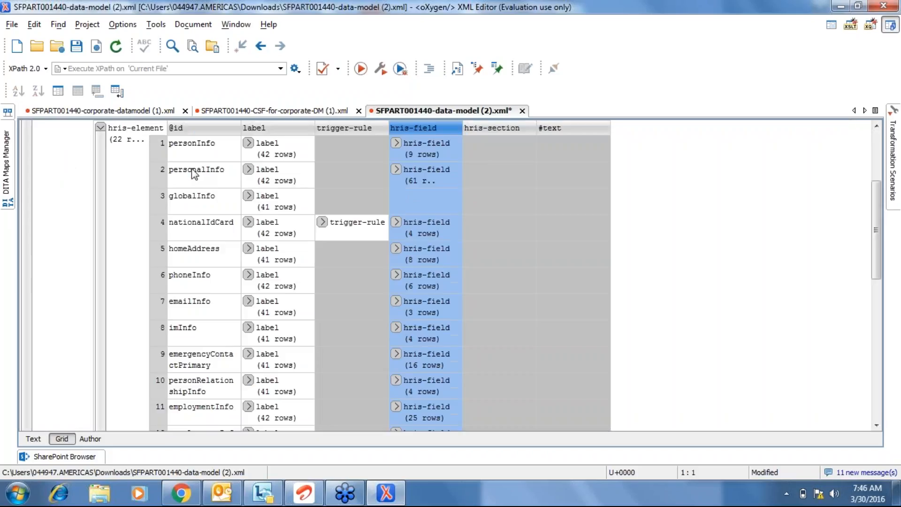
Expand nationalIdCard's hris-field and review country, card-type, national-id and isPrimary before returning to Chrome.
click(191, 236)
key(Down)
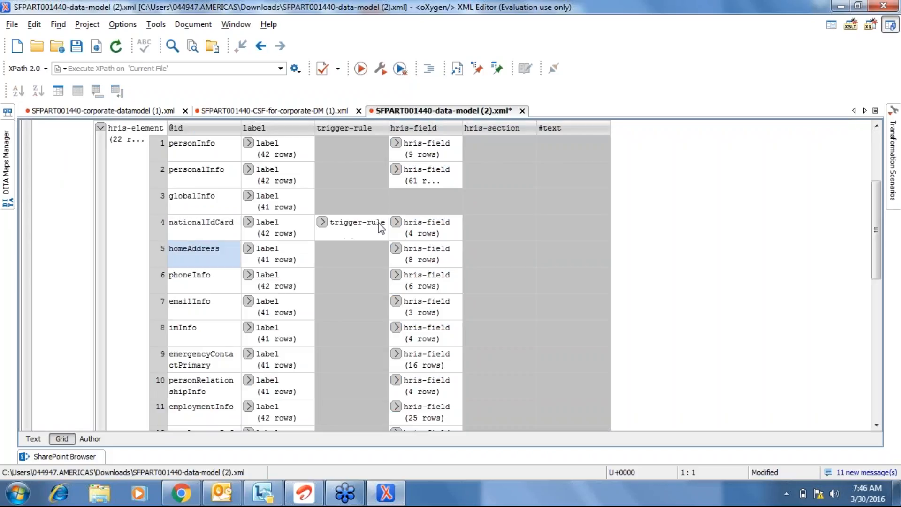
click(396, 222)
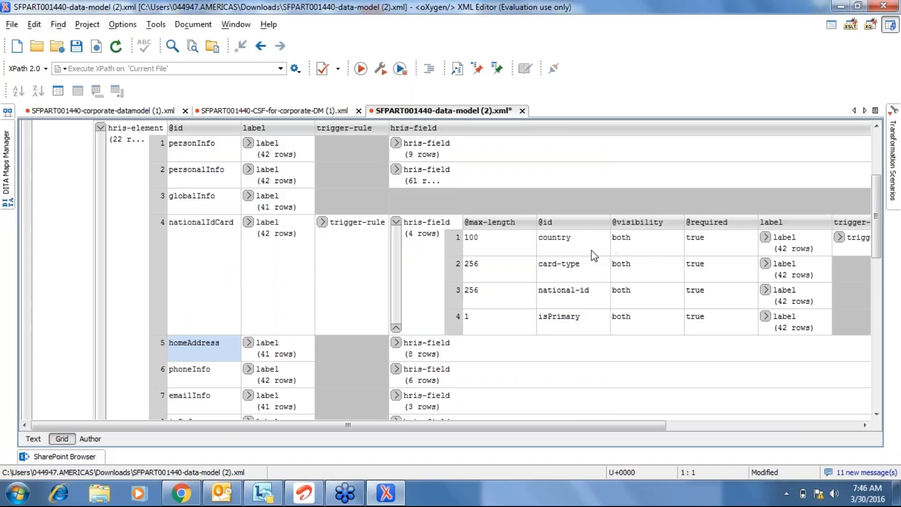
click(591, 250)
click(590, 269)
double_click(592, 293)
click(572, 329)
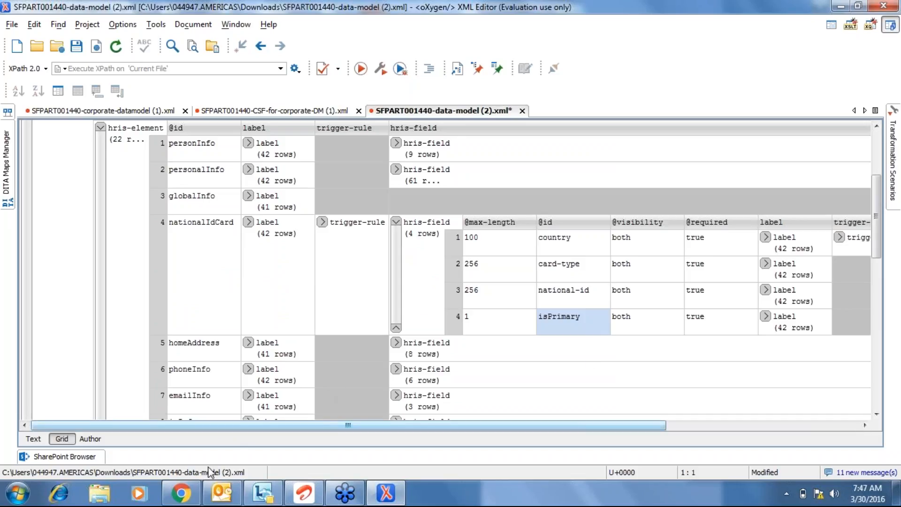
click(182, 497)
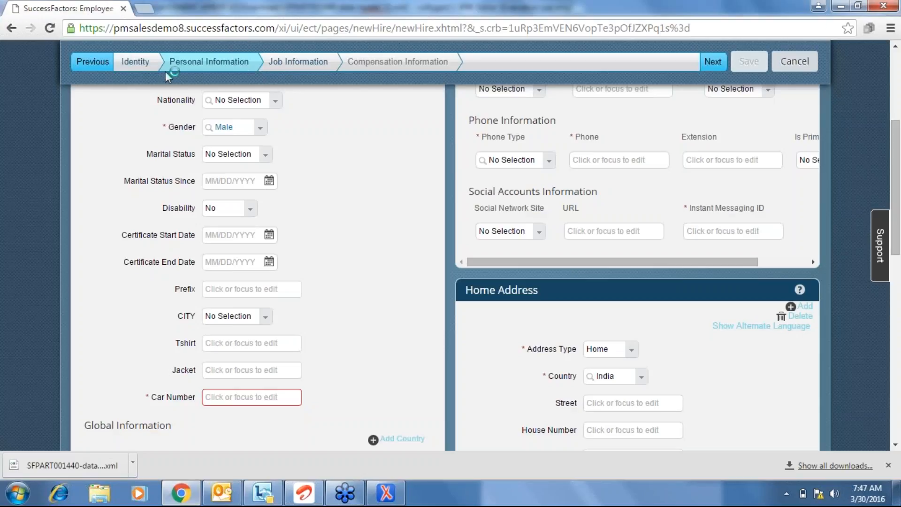
On the Identity step, set the first National ID row's Country to India and list the card types.
click(133, 61)
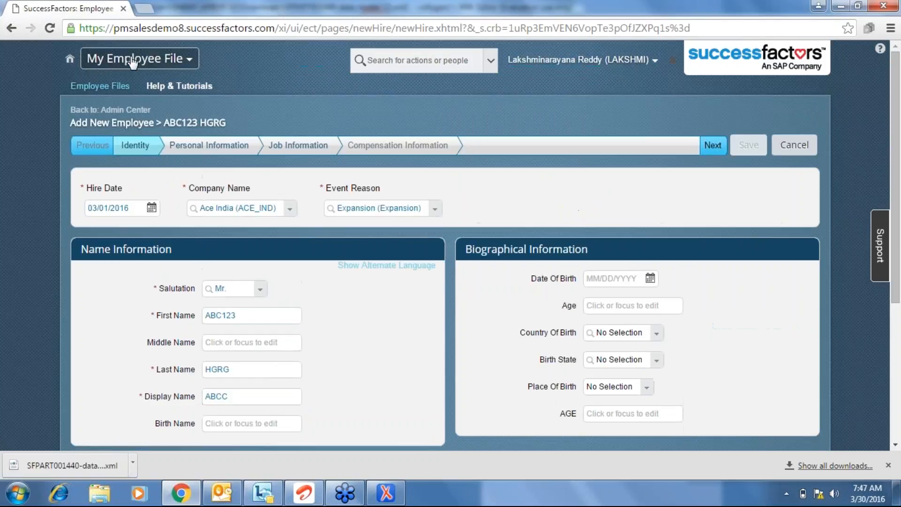
scroll(27, 231, down, 1)
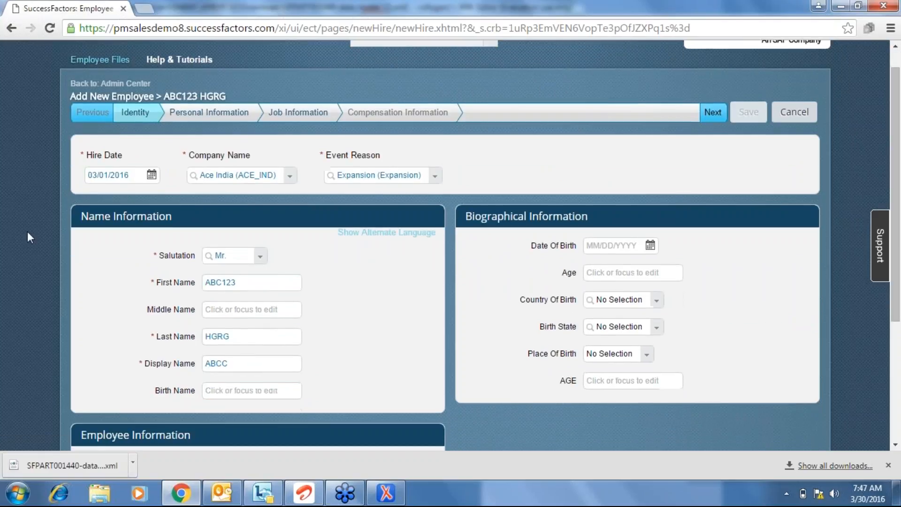
scroll(27, 232, down, 4)
click(164, 366)
text(ind)
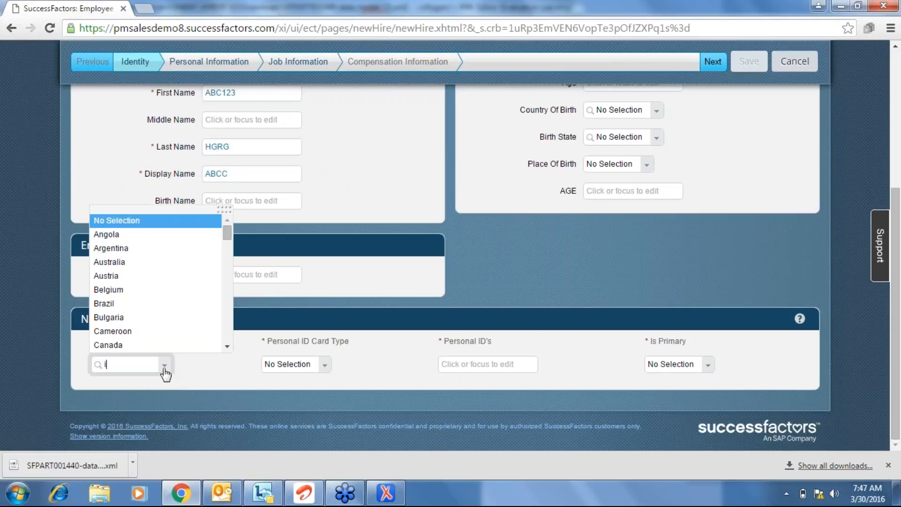
text(ia)
click(111, 379)
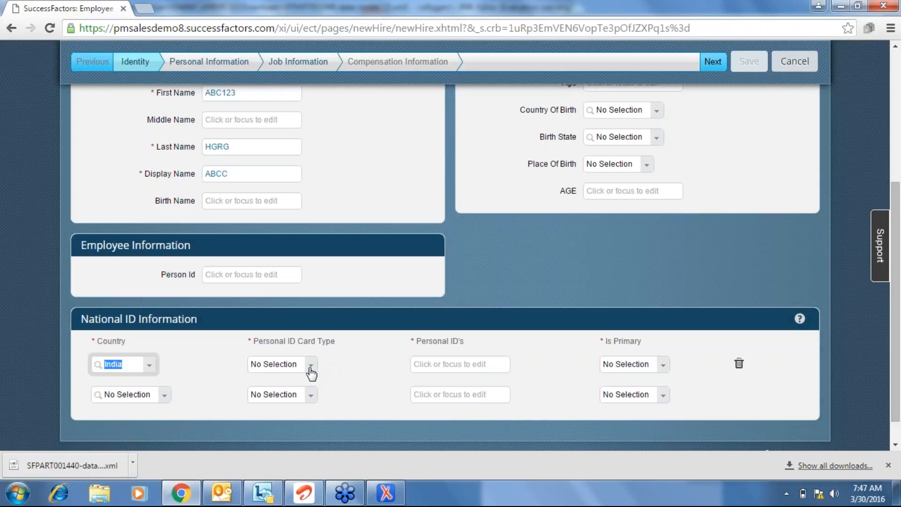
click(310, 371)
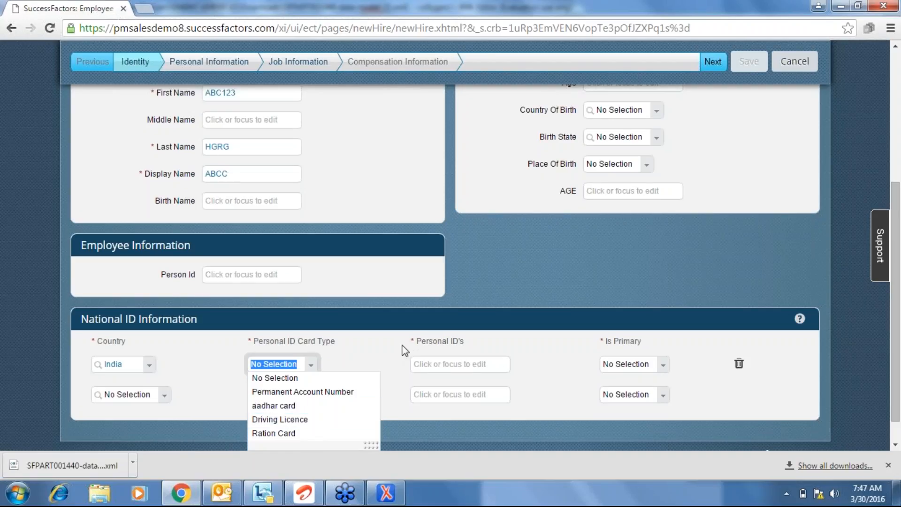
Choose Permanent Account Number as the card type and check the Personal ID's format hint.
click(346, 392)
click(486, 364)
click(603, 414)
click(500, 362)
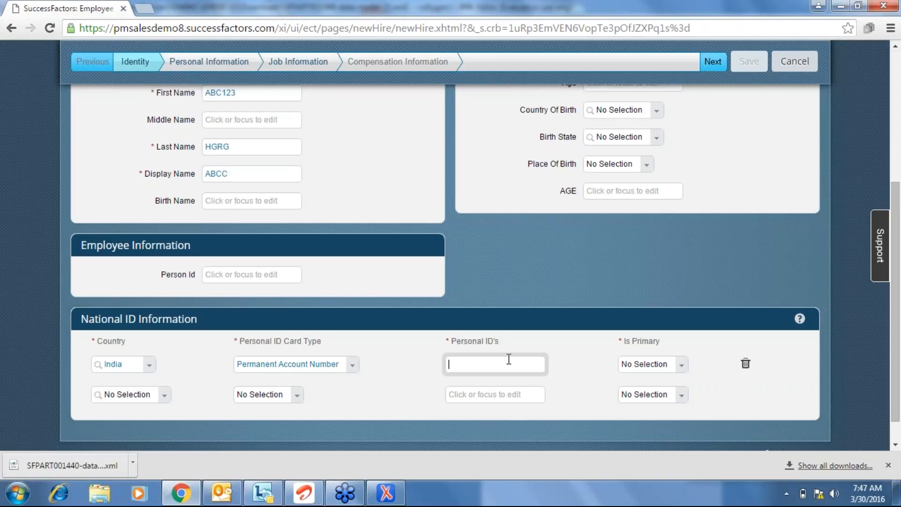
click(681, 365)
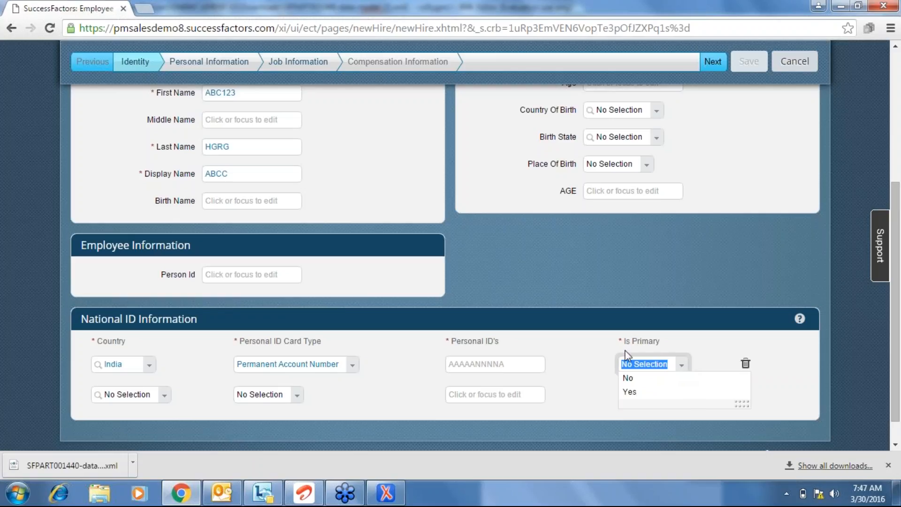
click(497, 366)
text(1233445667)
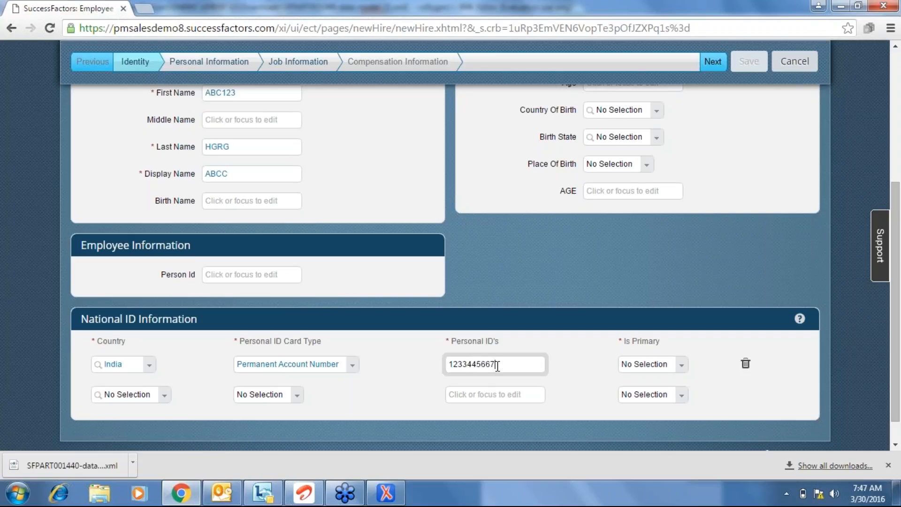
click(694, 348)
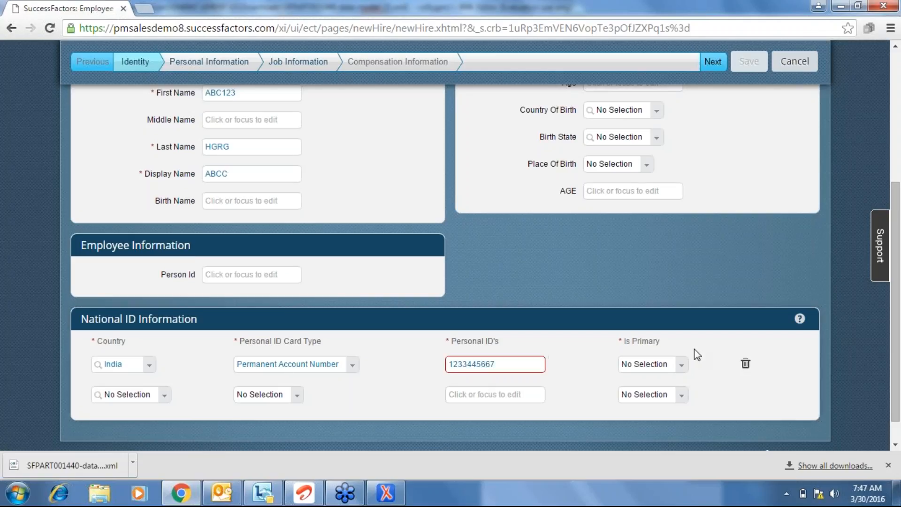
click(536, 366)
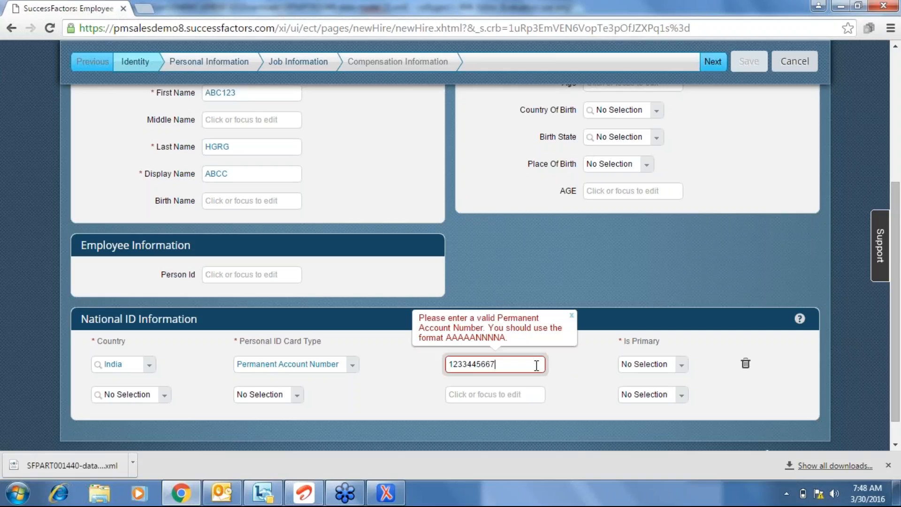
click(634, 334)
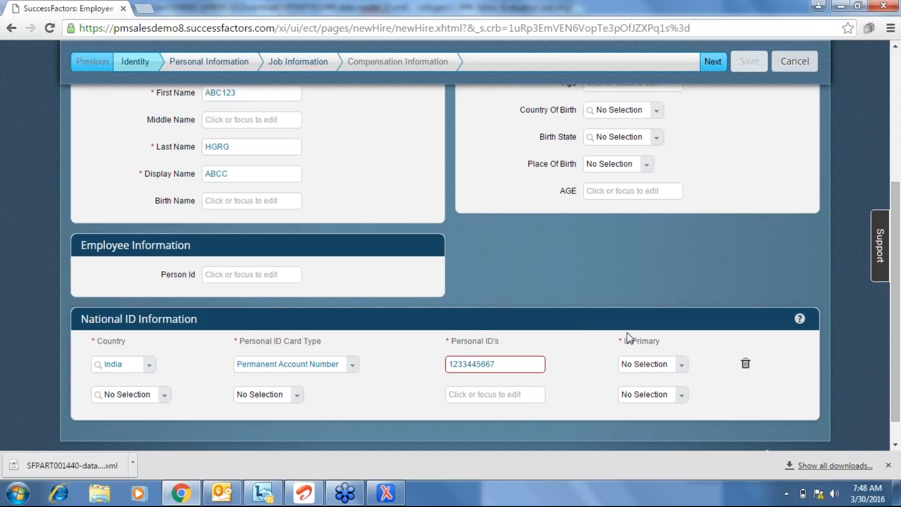
click(522, 360)
key(BackSpace)
key(BackSpace)
key(BackSpace)
key(BackSpace)
key(BackSpace)
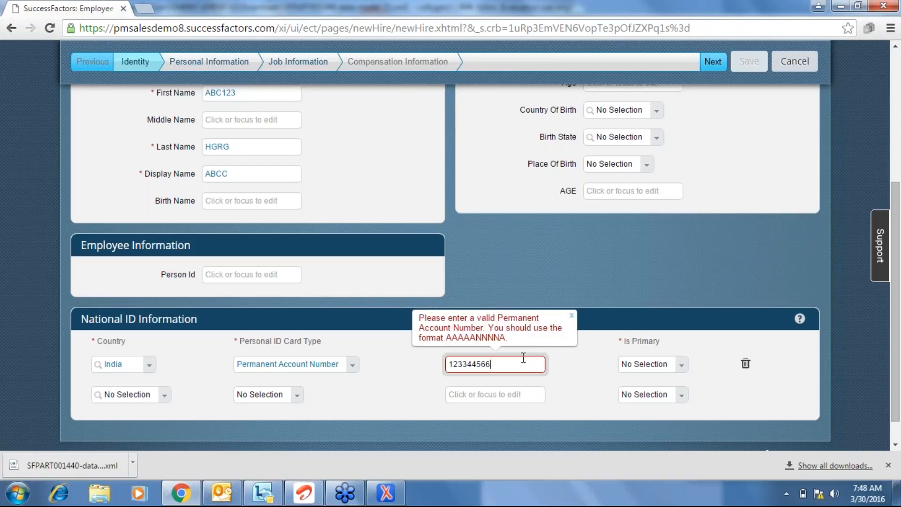
key(BackSpace)
key(BackSpace)
key(BackSpace)
key(BackSpace)
key(BackSpace)
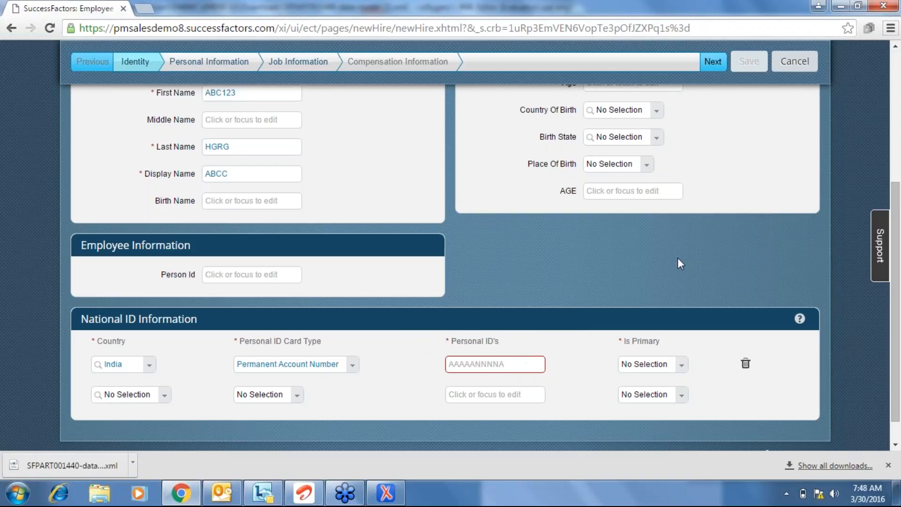
In oXygen, collapse nationalIdCard's and homeAddress's field tables, then select phoneInfo and emailInfo.
key(alt+Tab)
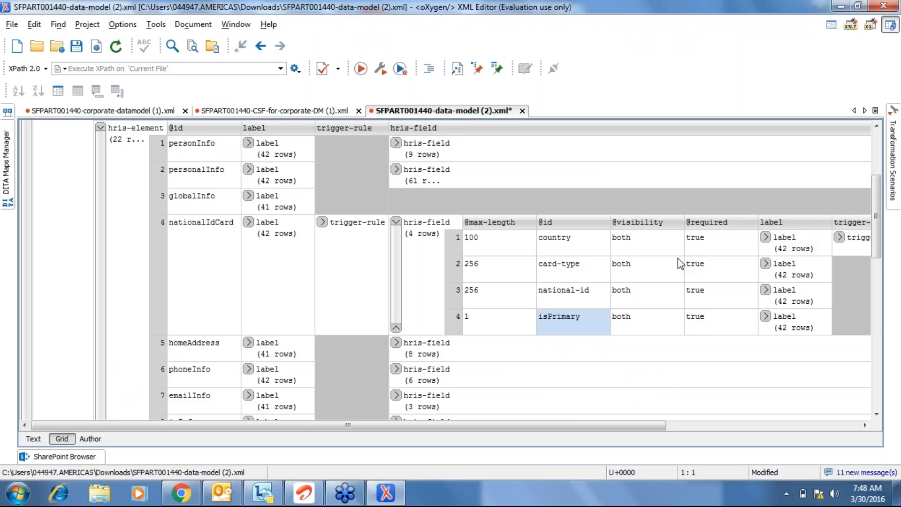
click(395, 223)
click(220, 257)
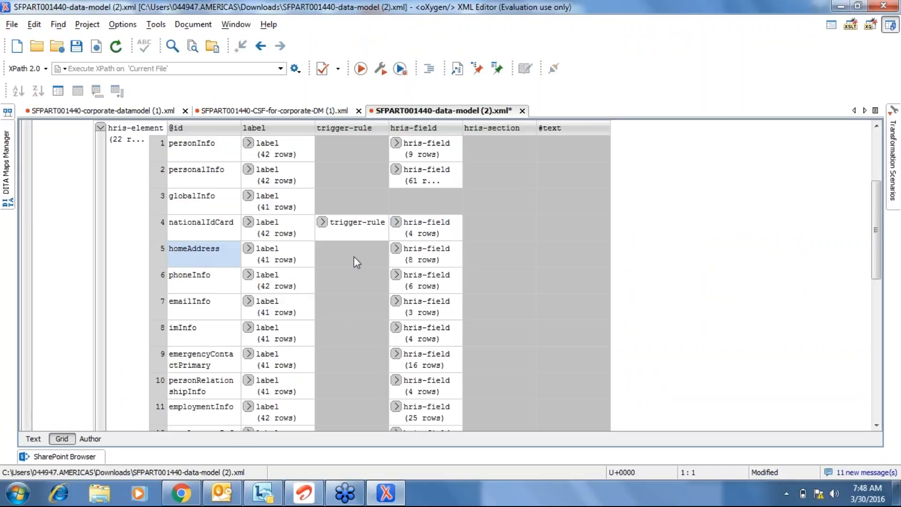
click(396, 249)
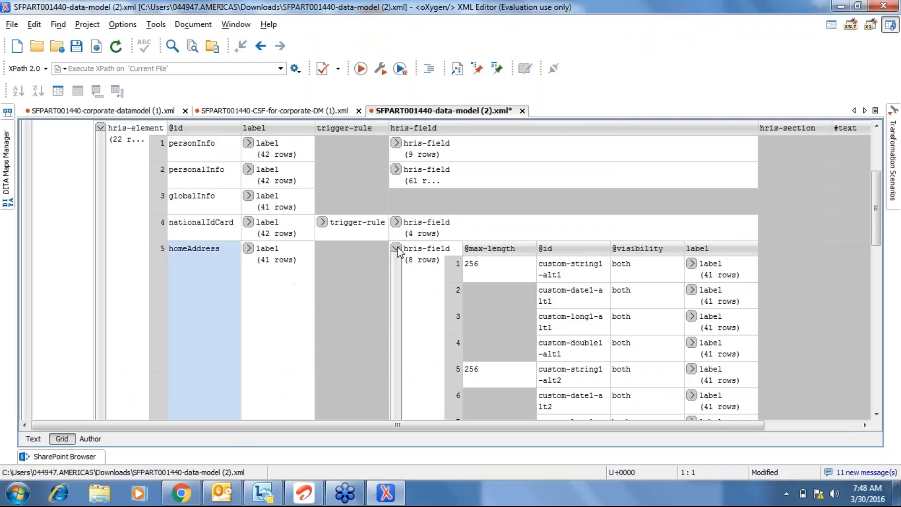
click(396, 247)
click(180, 286)
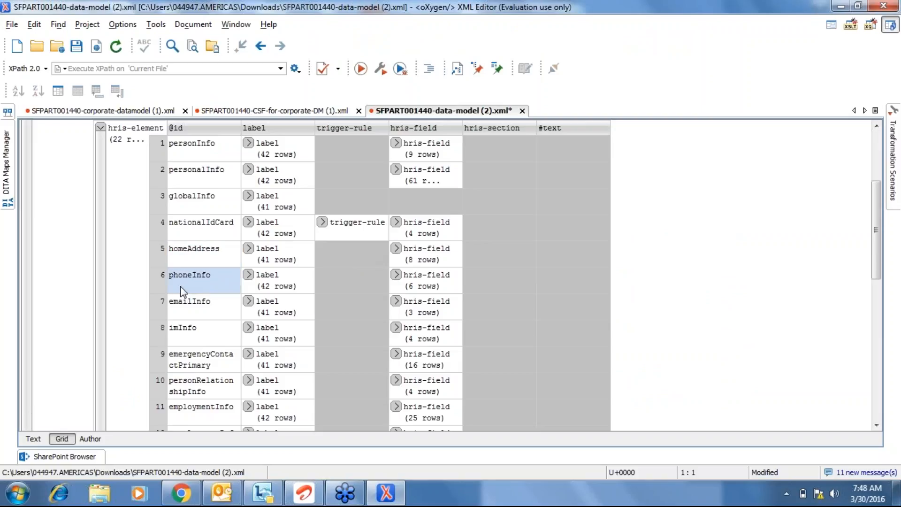
click(199, 305)
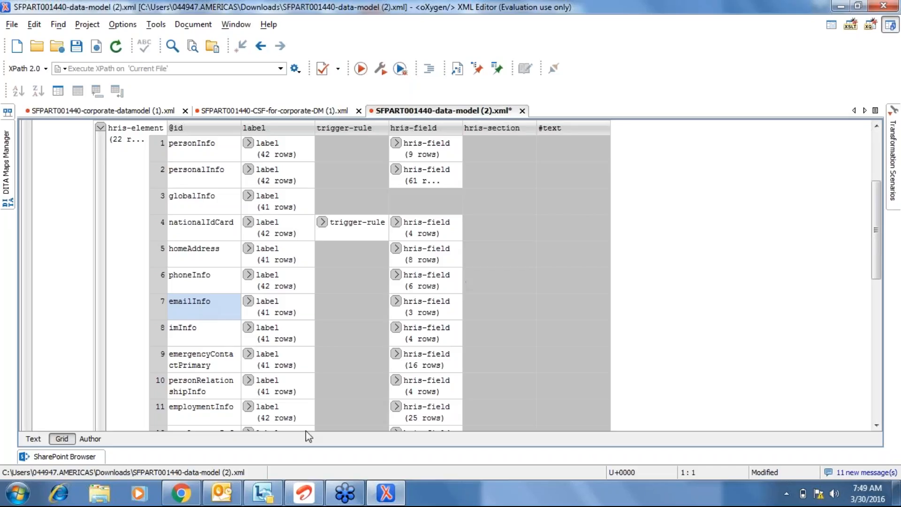
Leave the unsaved Add New Employee form without saving and go to Admin Center.
click(192, 497)
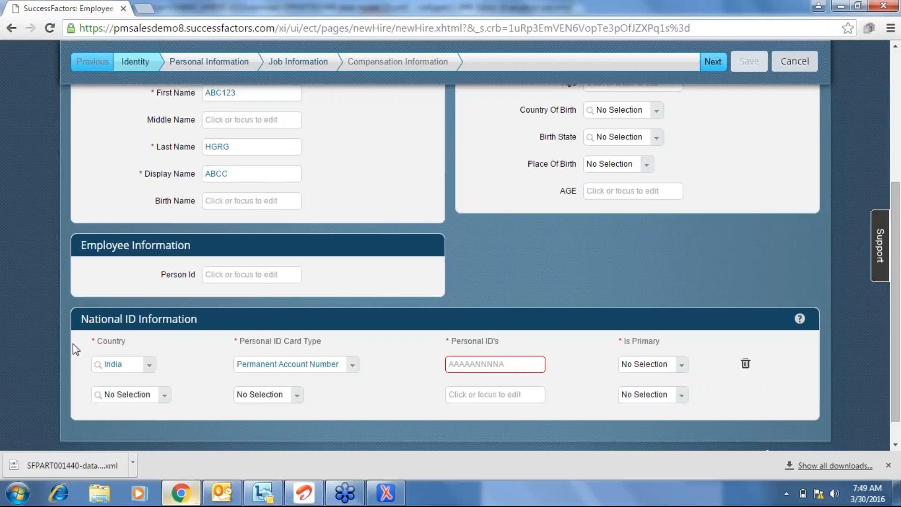
scroll(2, 282, up, 5)
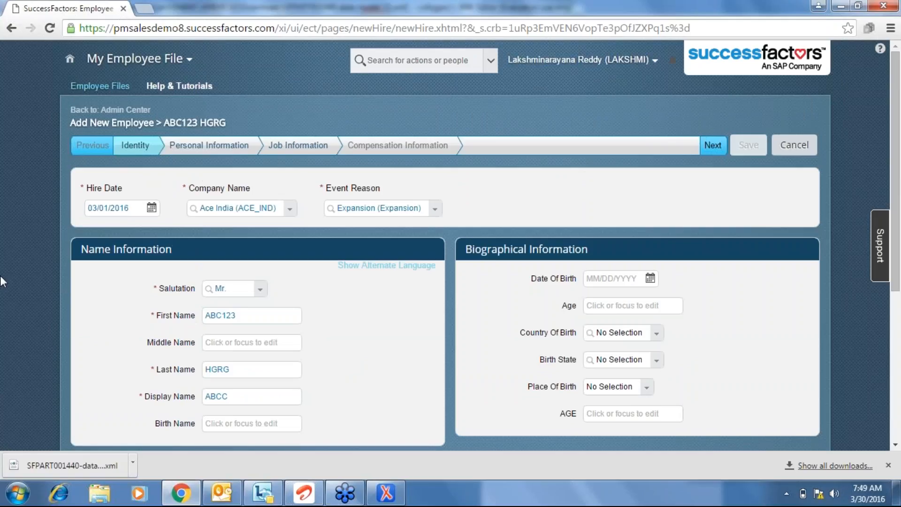
click(198, 63)
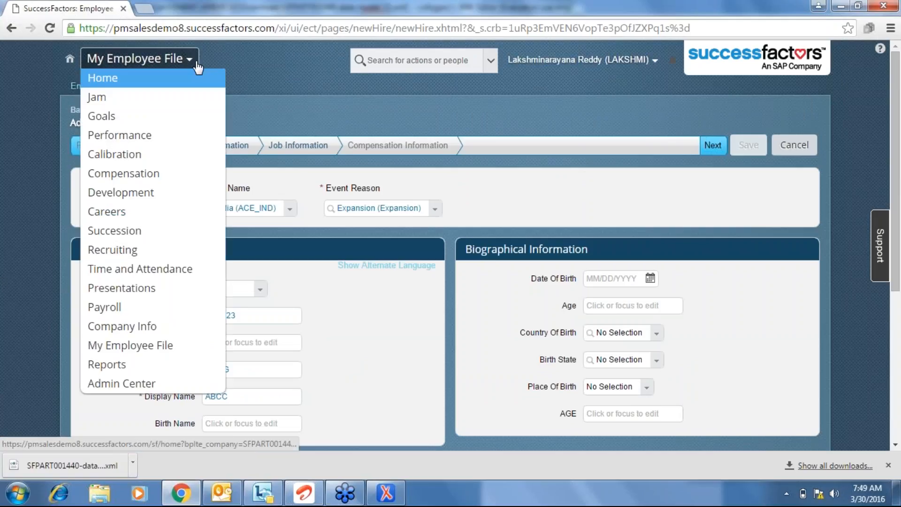
click(120, 383)
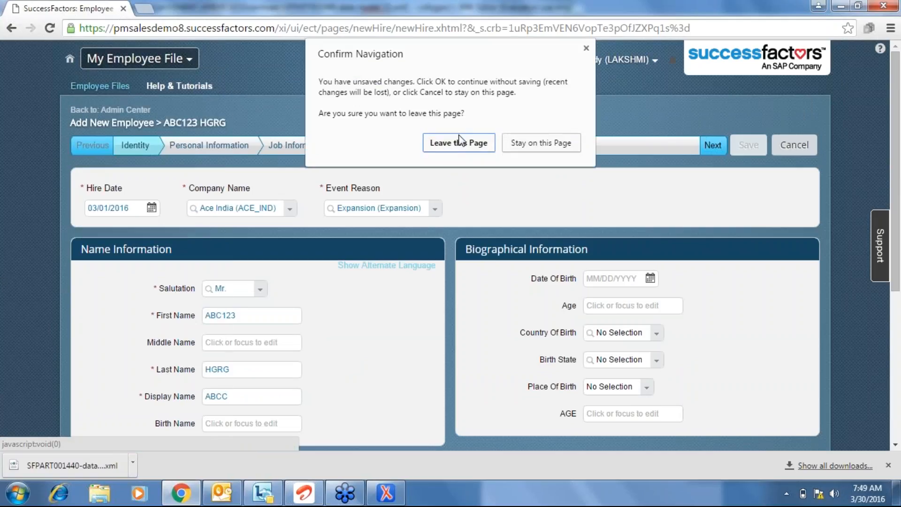
click(460, 141)
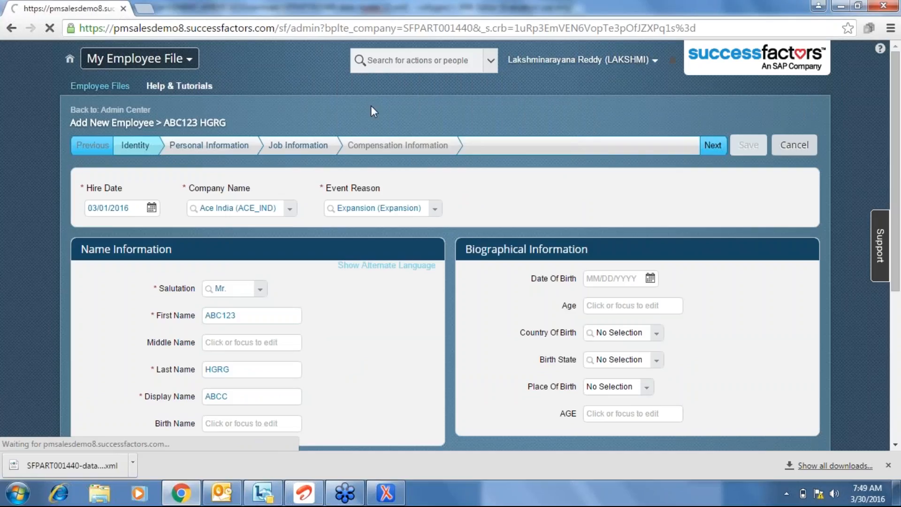
key(alt+Tab)
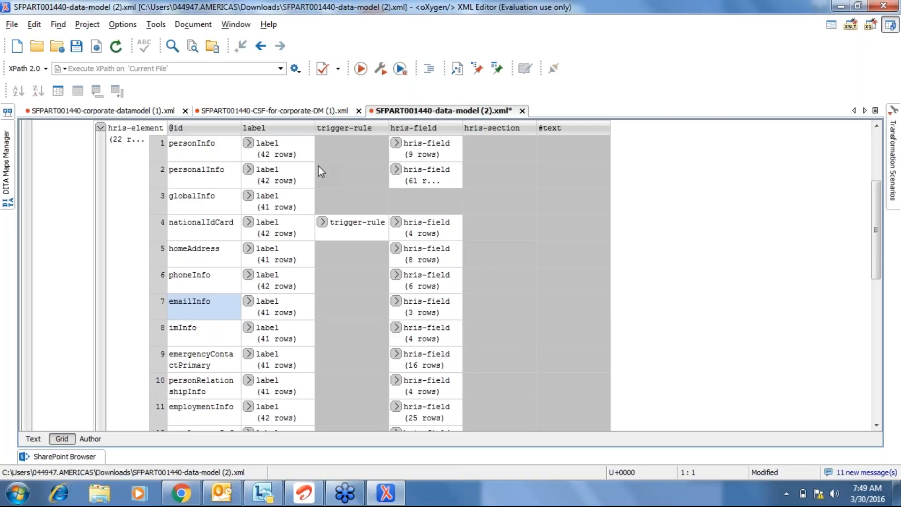
key(alt+Tab)
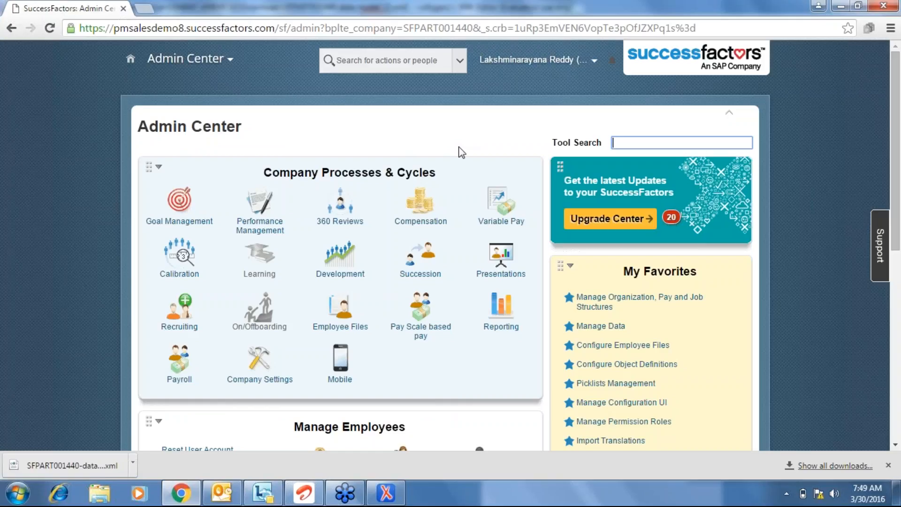
Search Tool Search for 'manage bu' and open Manage Business Configuration.
text(confi)
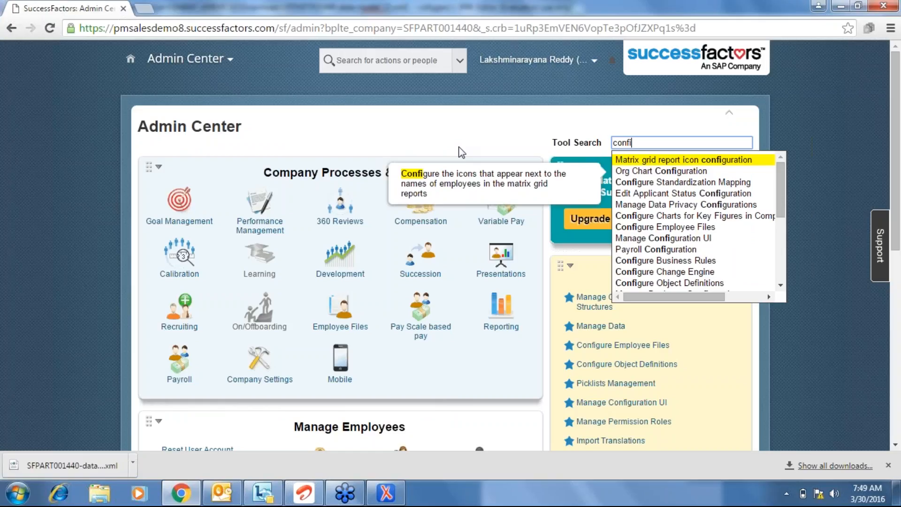
key(BackSpace)
key(BackSpace)
key(BackSpace)
key(BackSpace)
key(BackSpace)
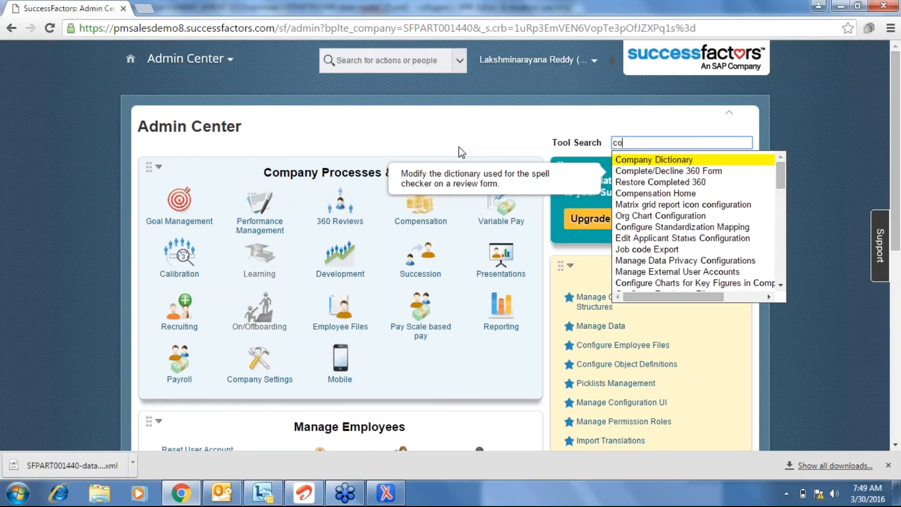
text(ma)
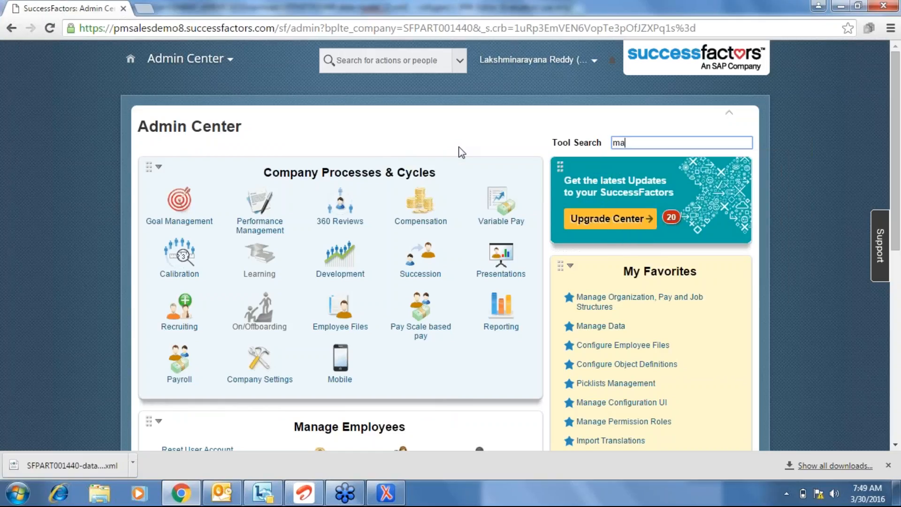
text(nage b)
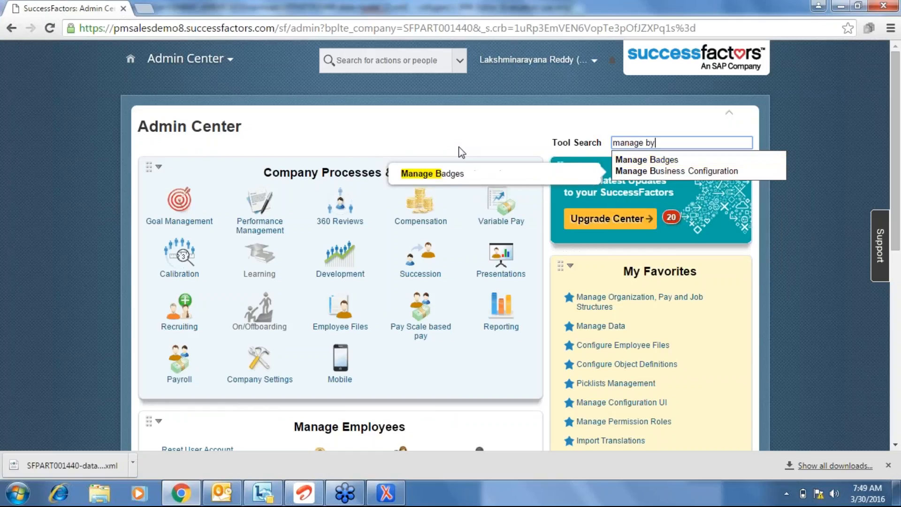
text(u)
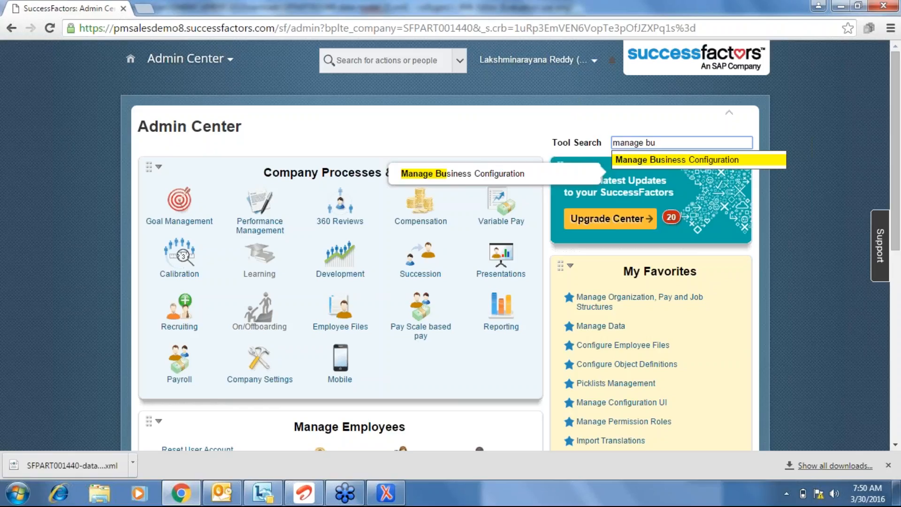
click(708, 161)
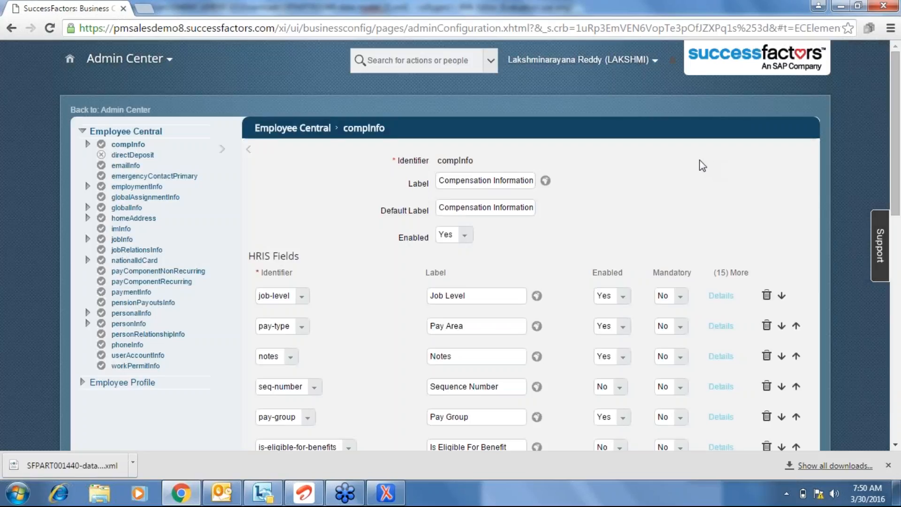
Select personInfo in the oXygen data model and open its Admin Center configuration.
click(385, 493)
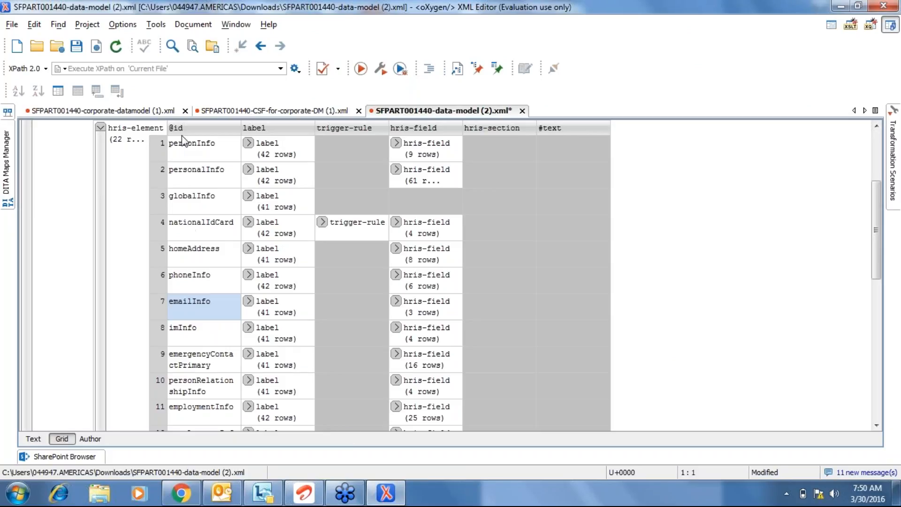
click(188, 147)
key(alt+Tab)
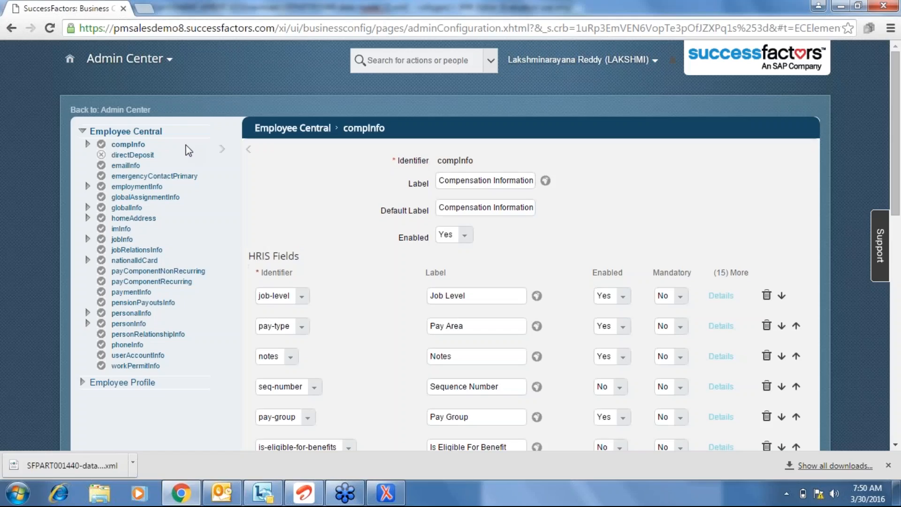
click(140, 323)
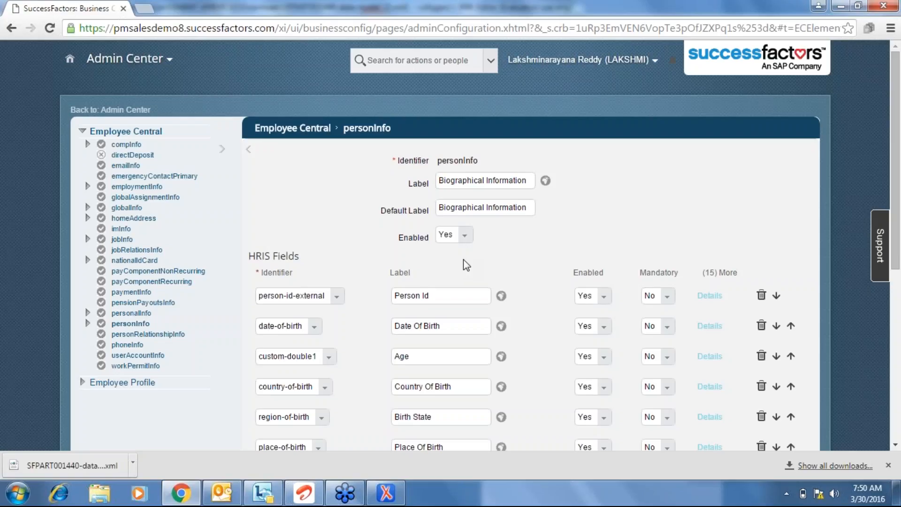
scroll(463, 260, down, 2)
Compare personInfo's 9 expanded hris-field entries in oXygen, then open the personalInfo configuration.
key(alt+Tab)
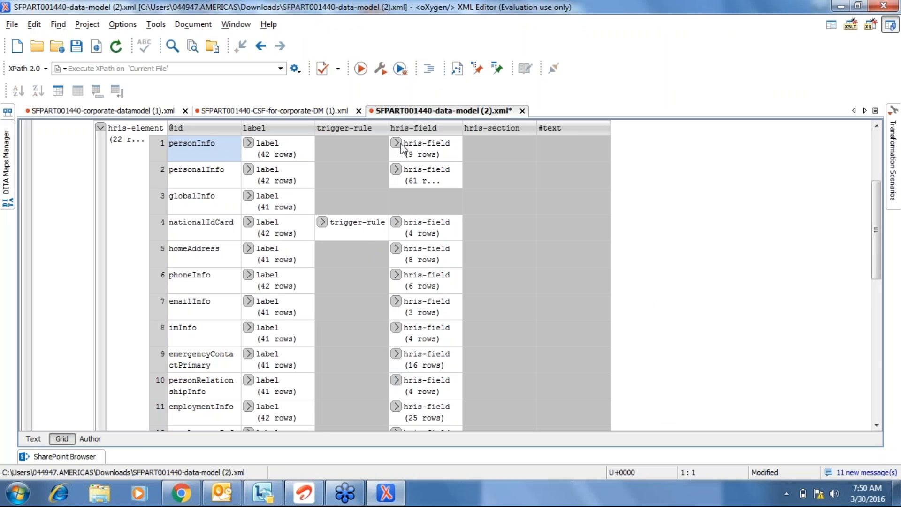
click(396, 143)
key(alt+Tab)
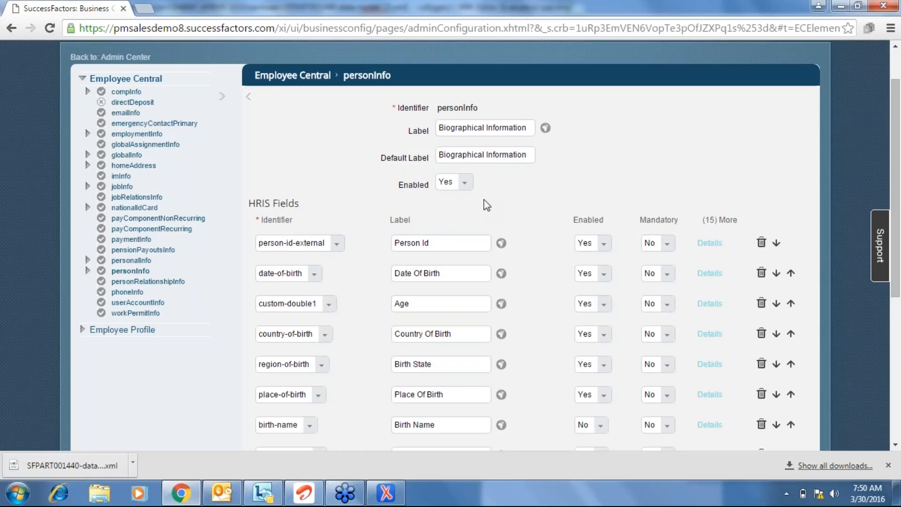
scroll(484, 200, down, 3)
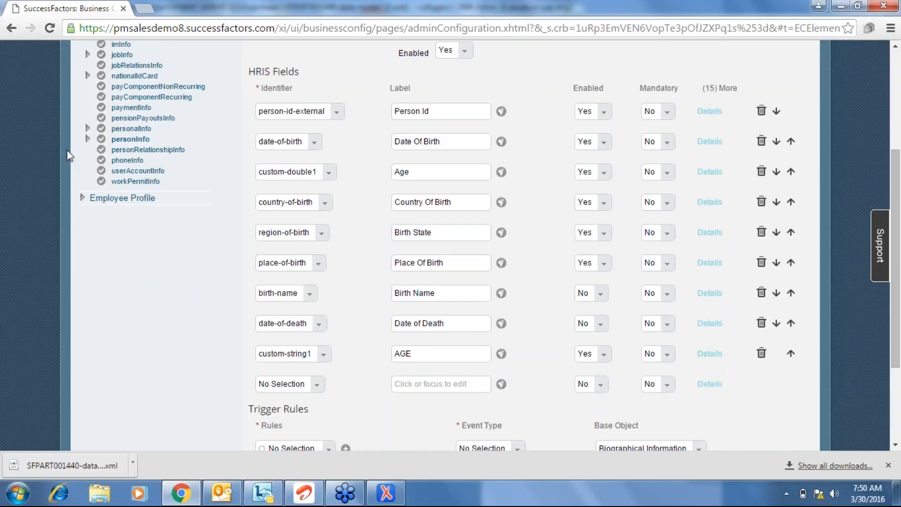
click(138, 131)
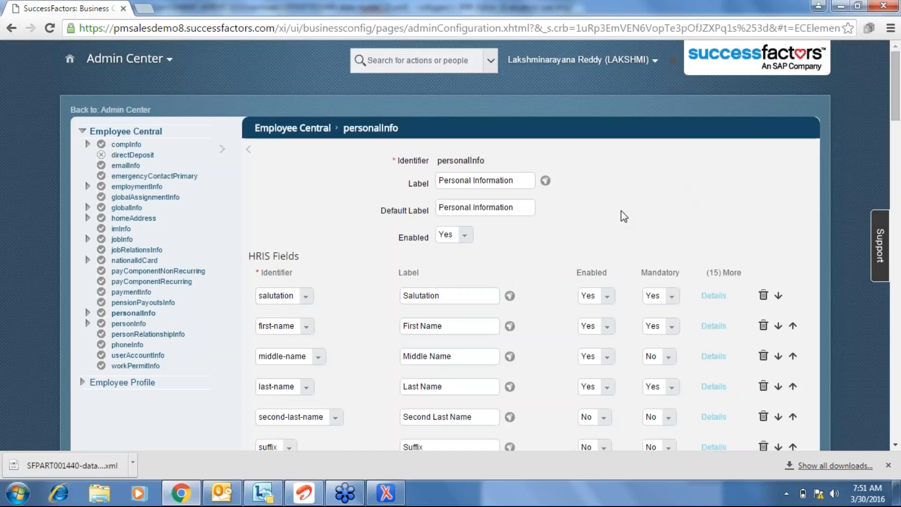
Scroll down personalInfo's fields and delete the custom-string3 T Shirt Size field.
scroll(621, 212, down, 10)
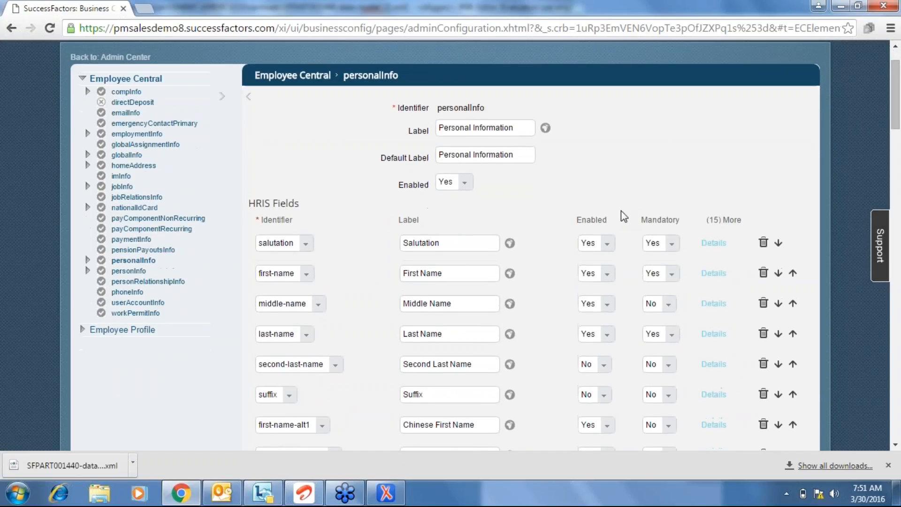
scroll(621, 212, down, 12)
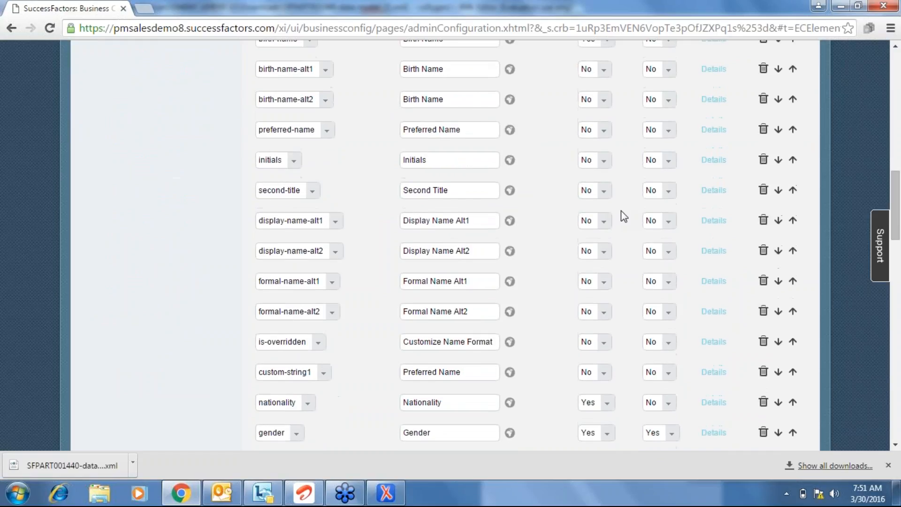
scroll(620, 216, down, 4)
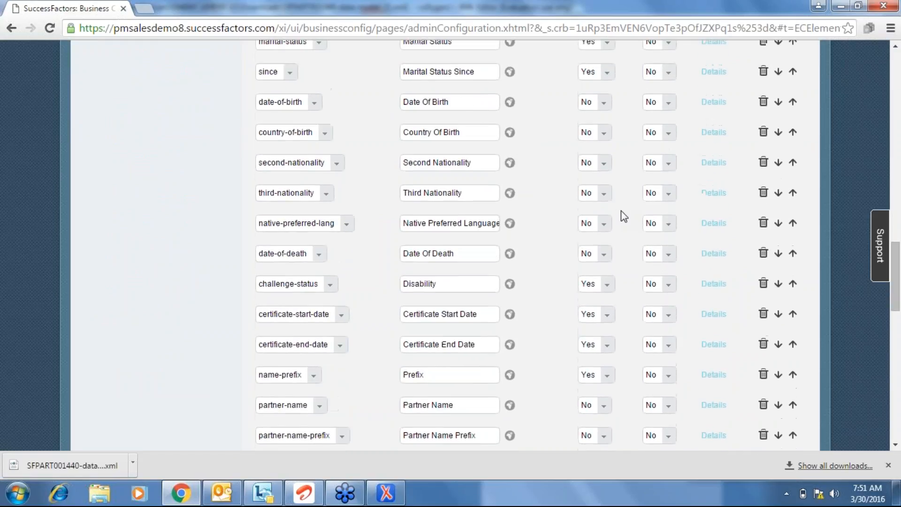
scroll(620, 216, down, 7)
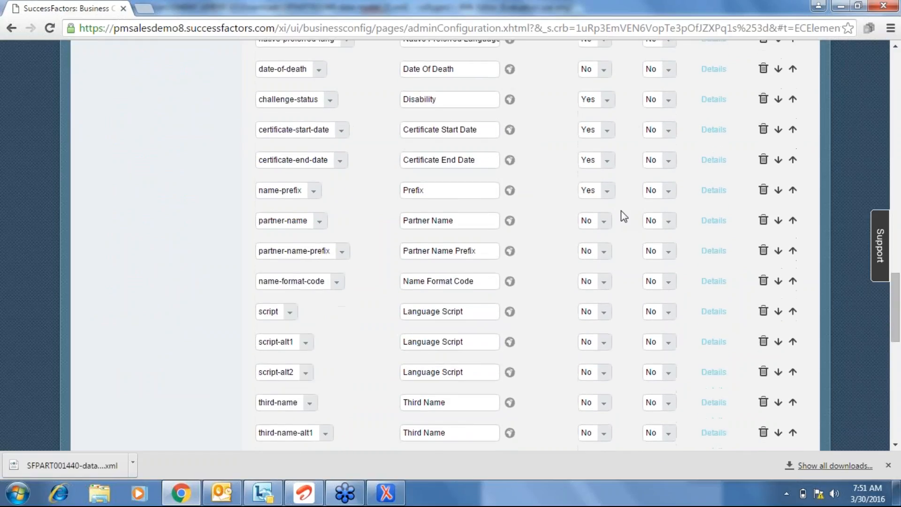
scroll(620, 210, down, 1)
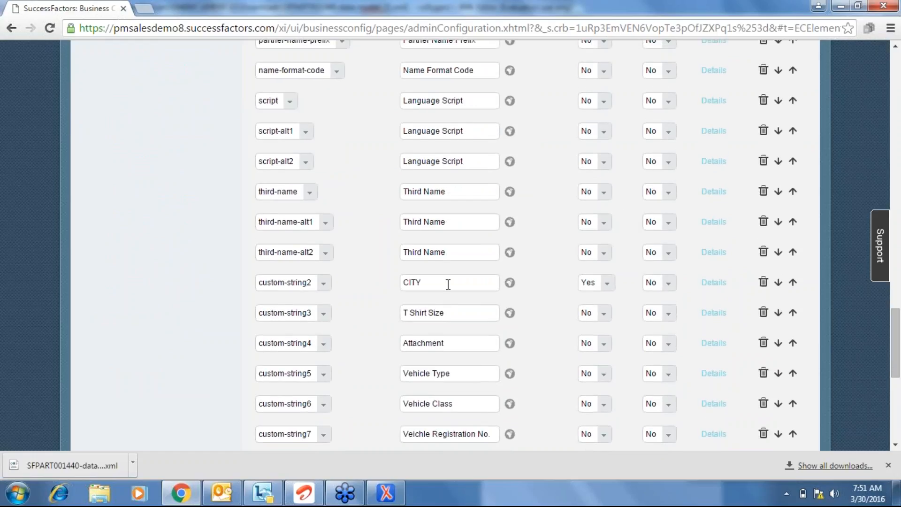
click(763, 313)
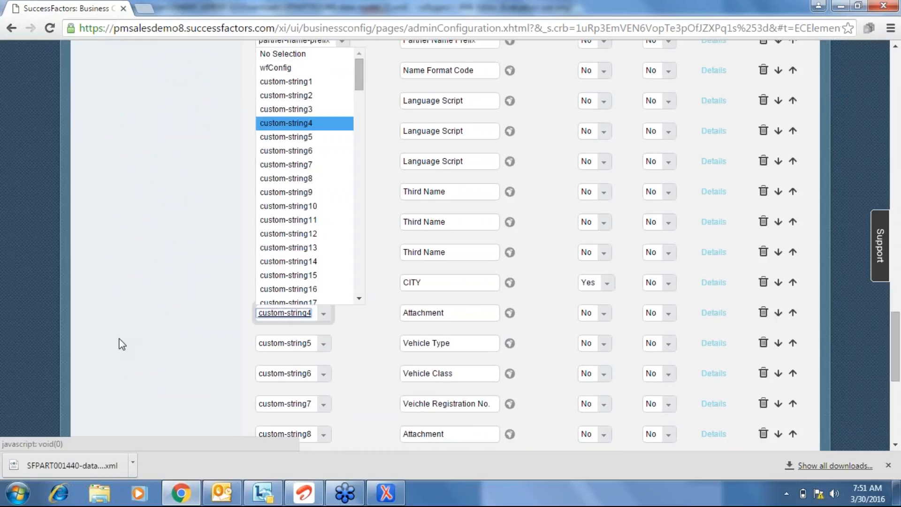
click(122, 344)
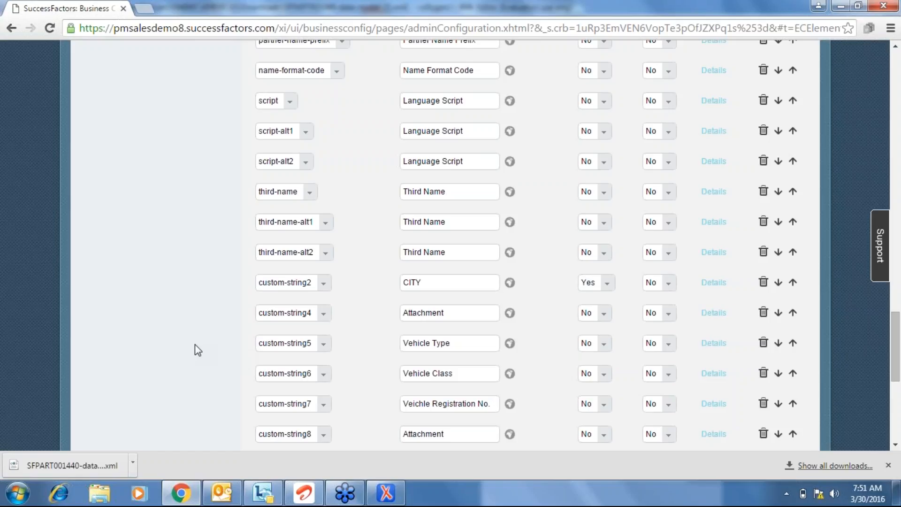
Delete the Tshirt custom-string9 and Jacket custom-string11 fields, then scroll back up.
scroll(195, 346, down, 5)
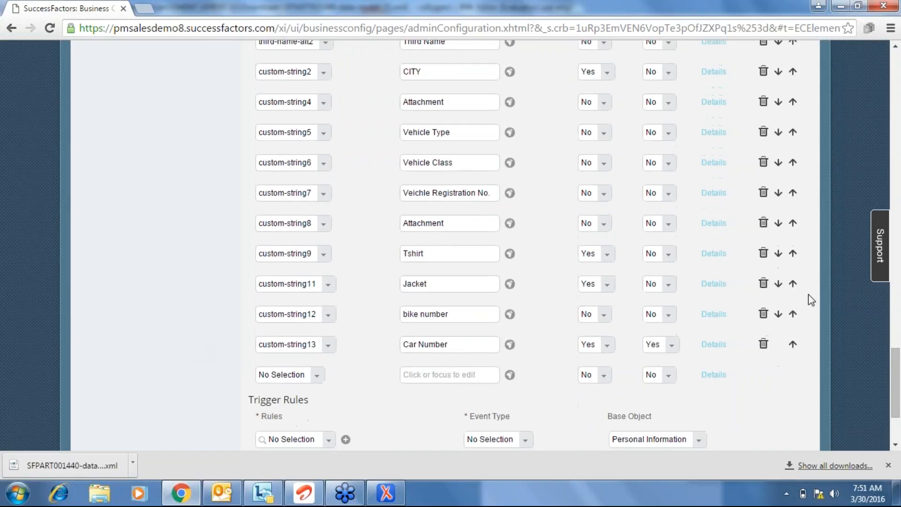
click(763, 256)
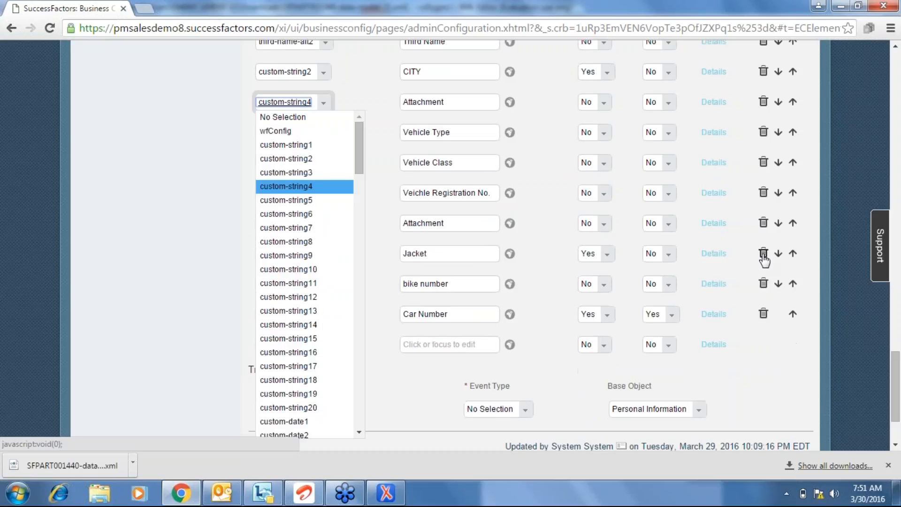
click(100, 339)
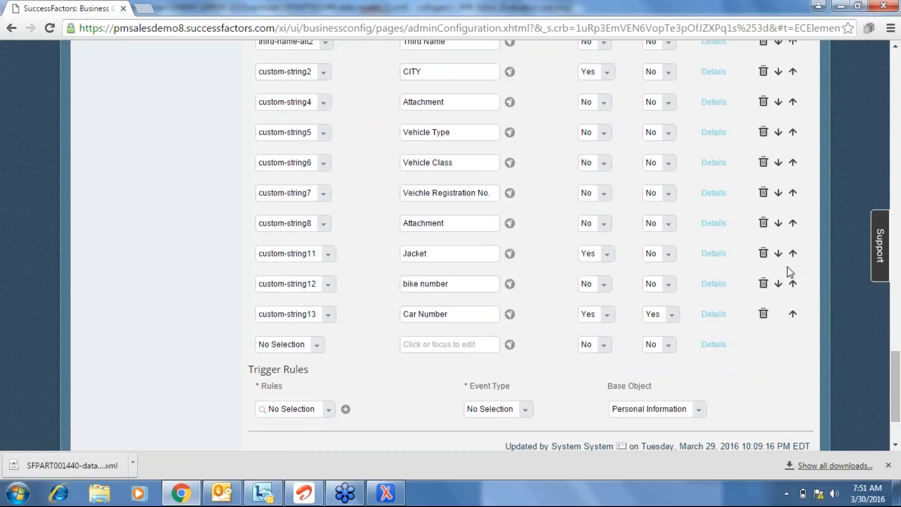
click(762, 253)
click(0, 361)
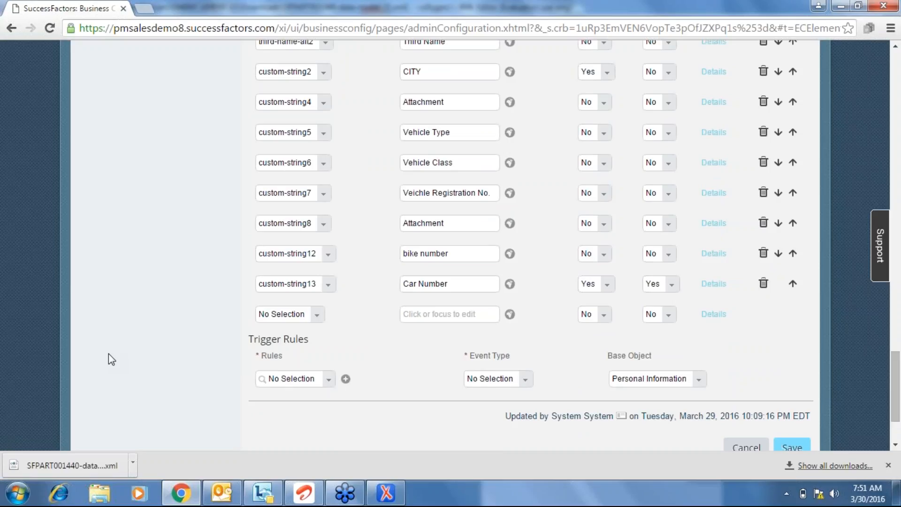
scroll(109, 353, up, 20)
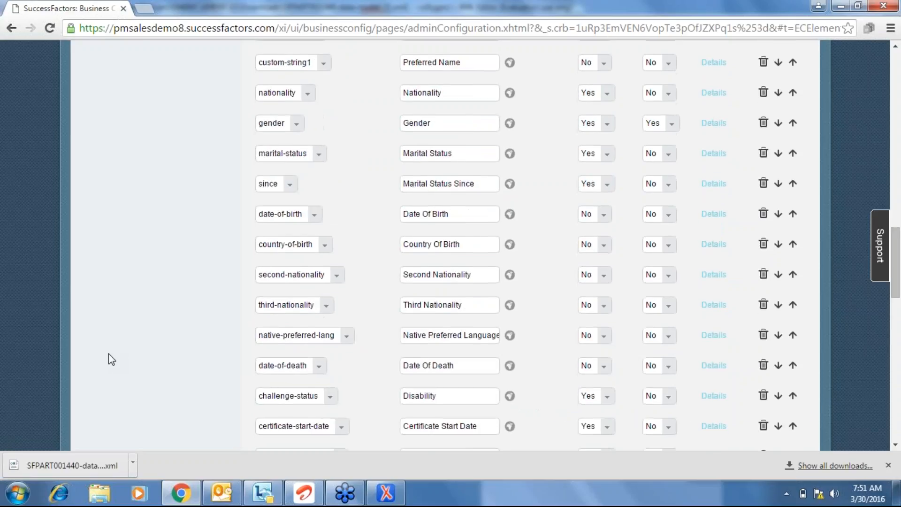
scroll(108, 353, up, 6)
key(alt+Tab)
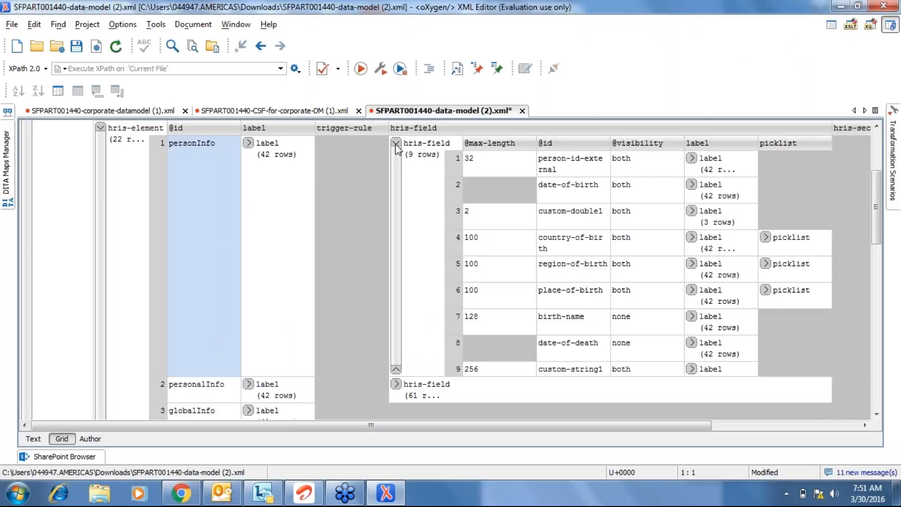
In oXygen, collapse personInfo's field table and select personalInfo, globalInfo and nationalIdCard rows.
click(396, 143)
click(216, 173)
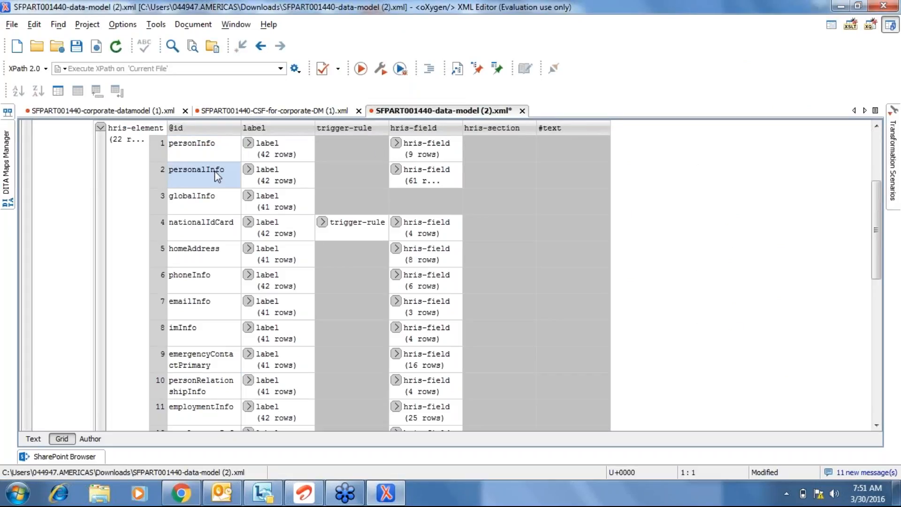
click(211, 200)
click(213, 221)
key(alt+Tab)
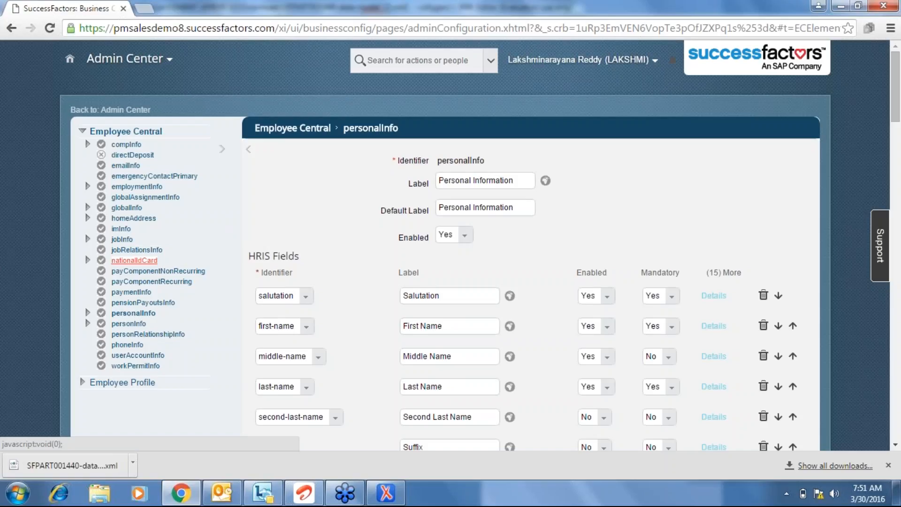
Open nationalIdCard without saving personalInfo changes, then open the personInfo configuration.
click(134, 259)
click(483, 291)
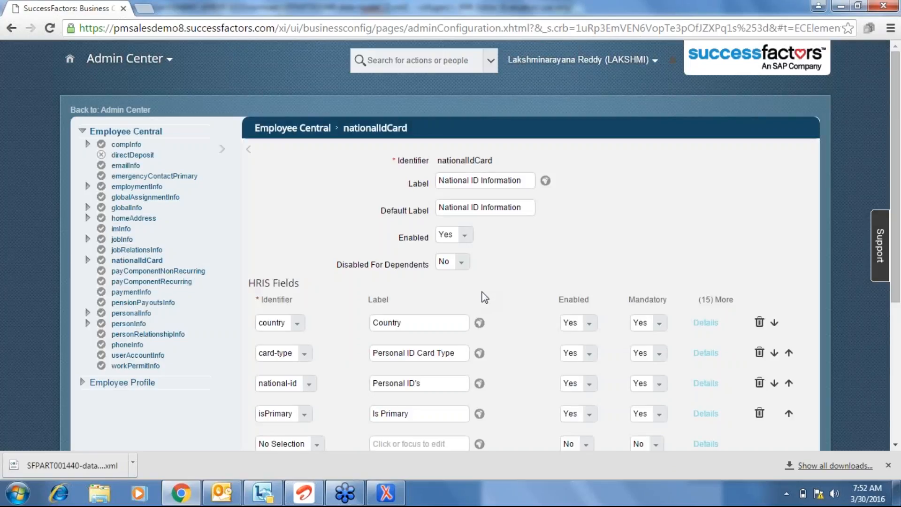
scroll(484, 296, down, 1)
scroll(479, 296, down, 1)
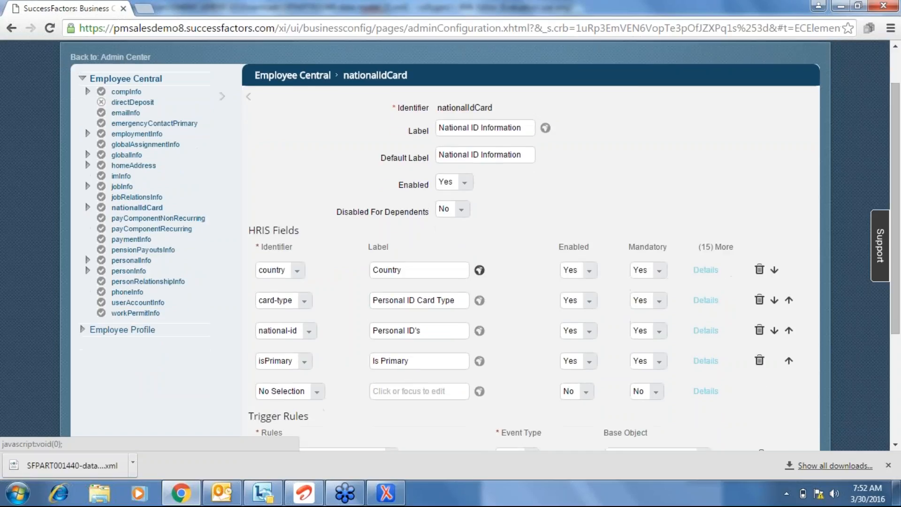
scroll(479, 269, up, 2)
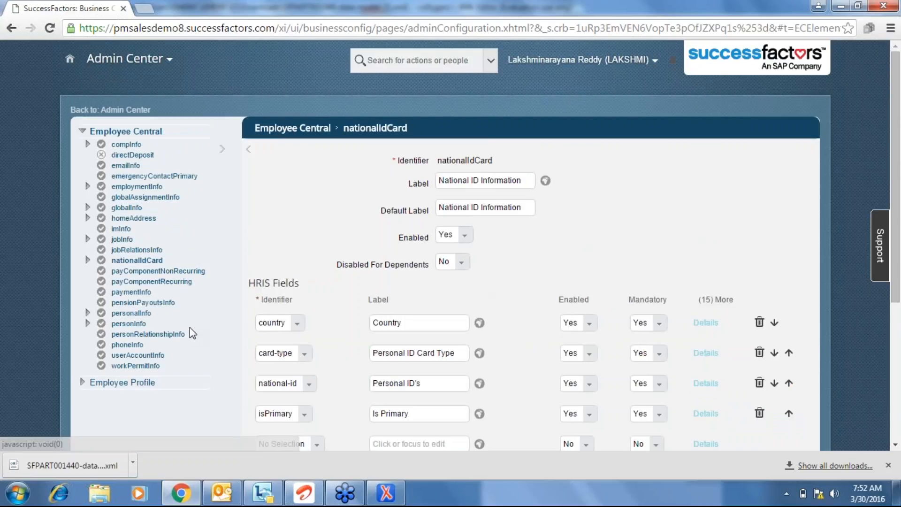
click(136, 323)
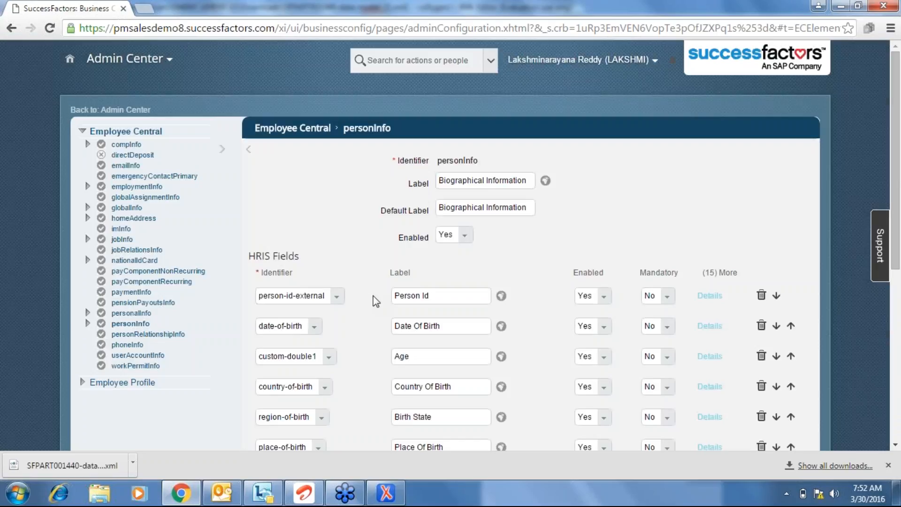
Expand personalInfo's 61 hris-field rows in the oXygen grid.
key(alt+Tab)
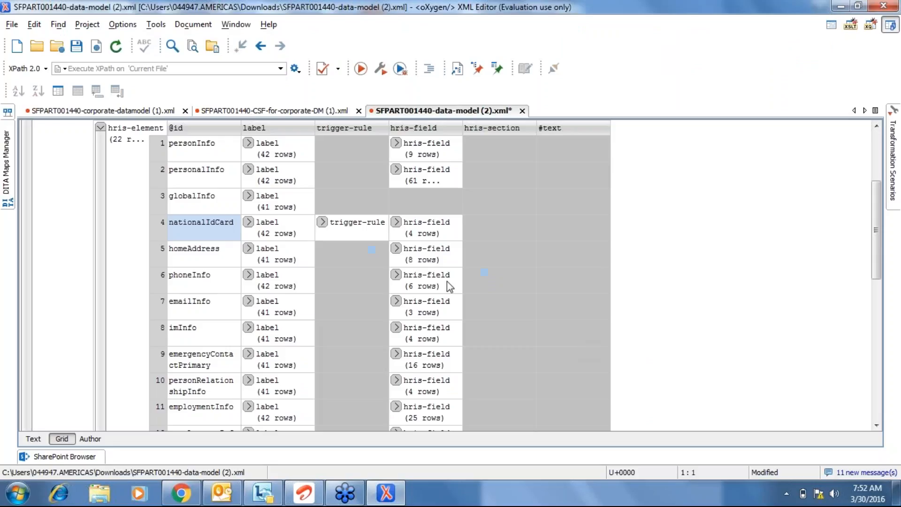
click(396, 169)
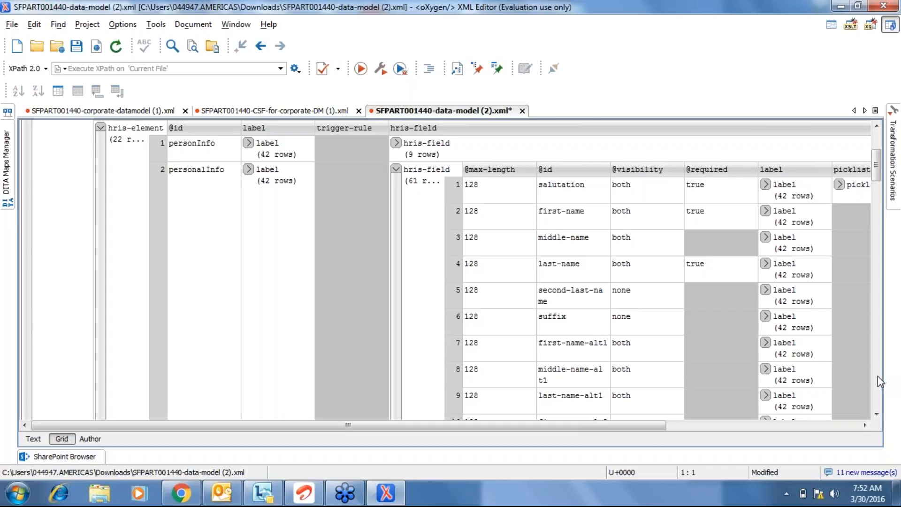
scroll(877, 375, down, 10)
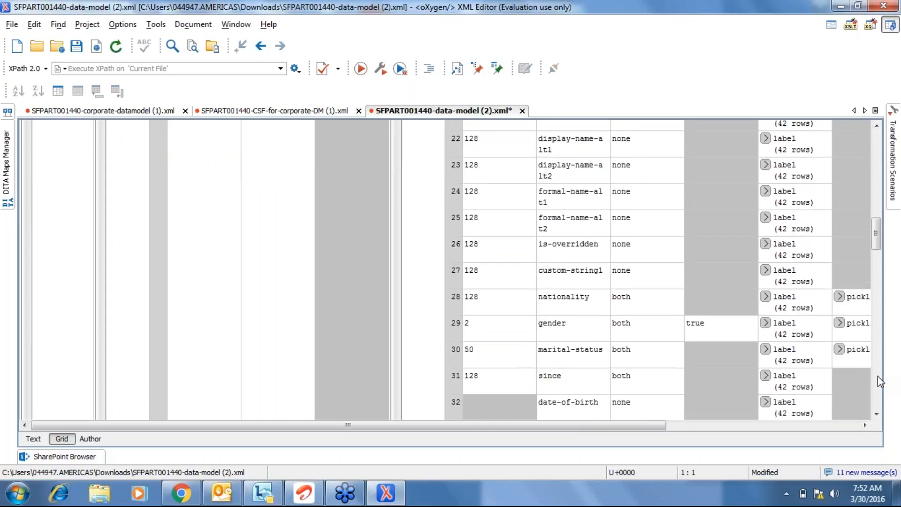
key(alt+Tab)
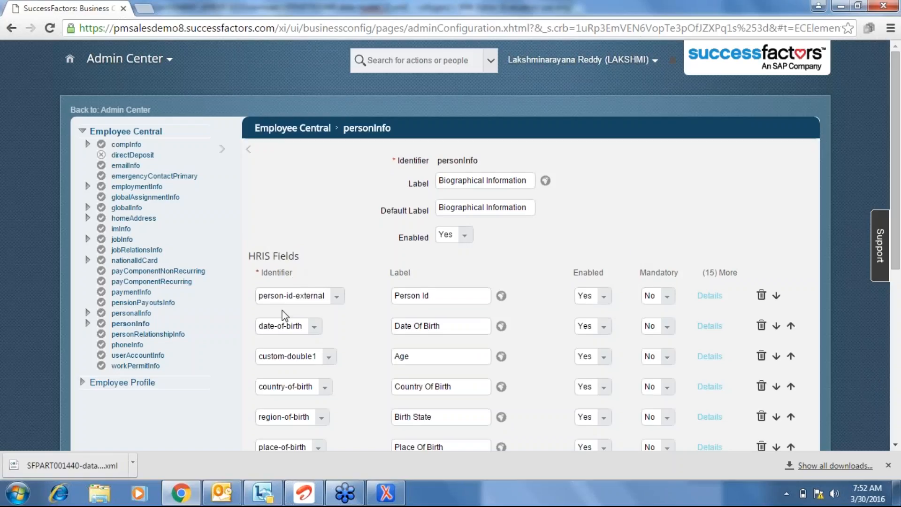
Check person-id-external's Enabled (Yes) and Mandatory (No) choices, leaving them unchanged.
click(452, 296)
click(562, 261)
double_click(589, 276)
click(600, 299)
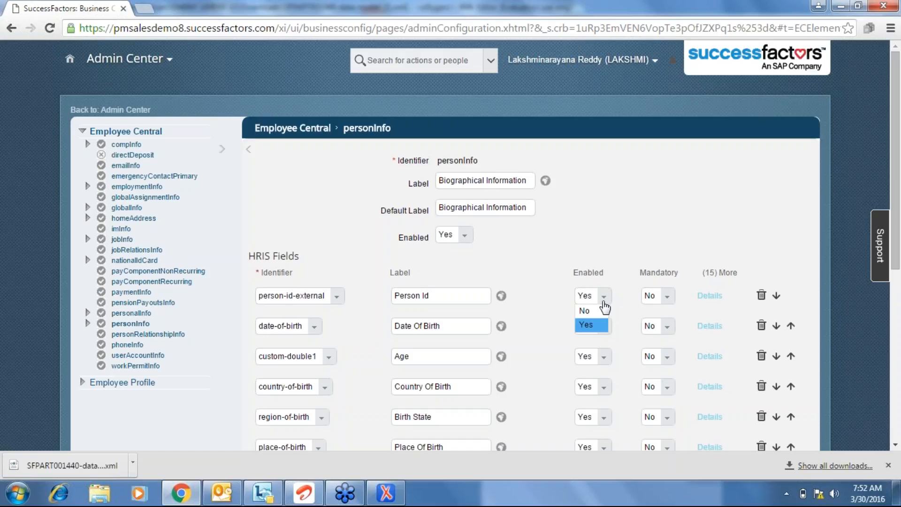
click(558, 295)
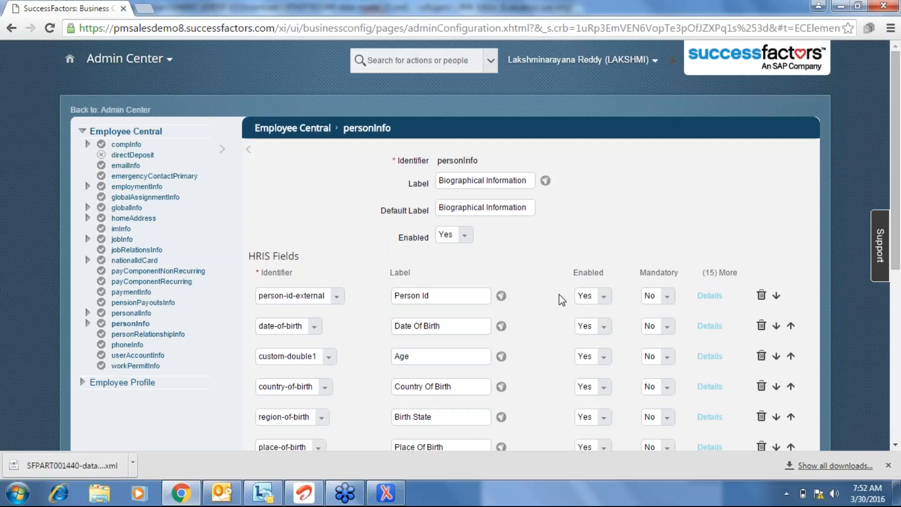
click(668, 300)
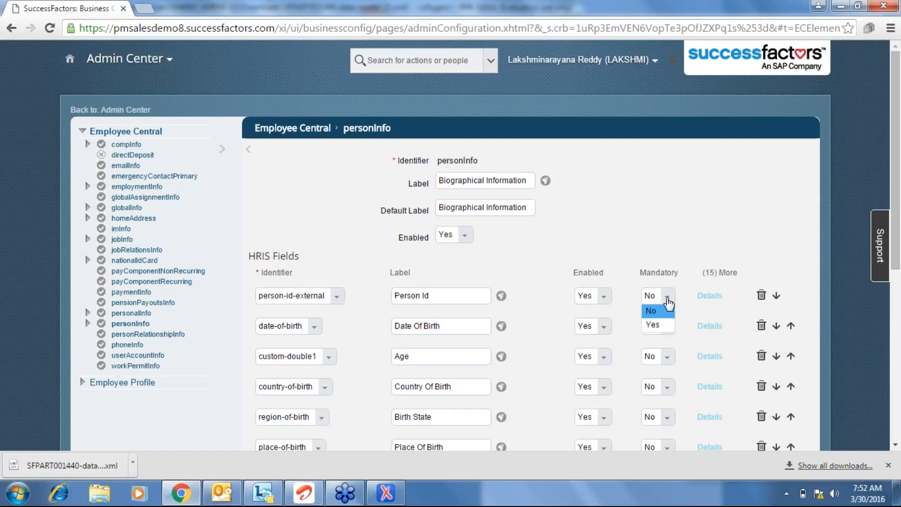
click(664, 232)
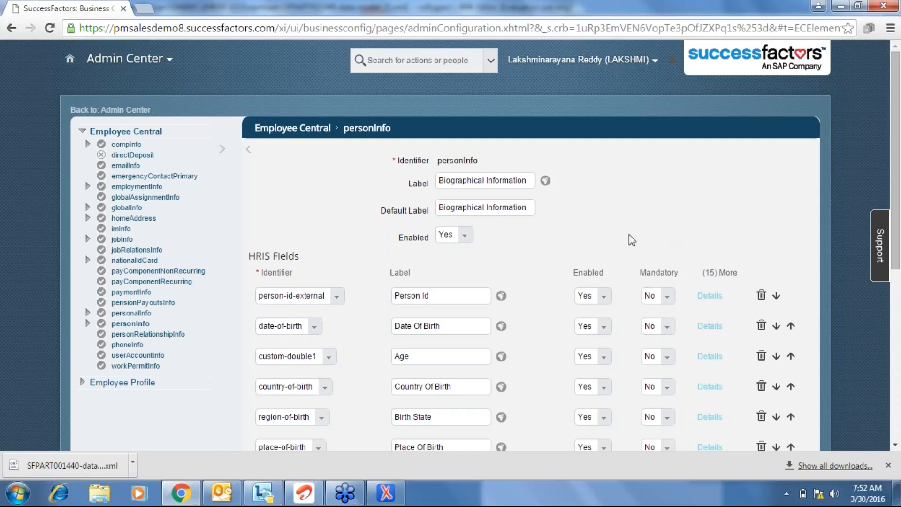
click(709, 297)
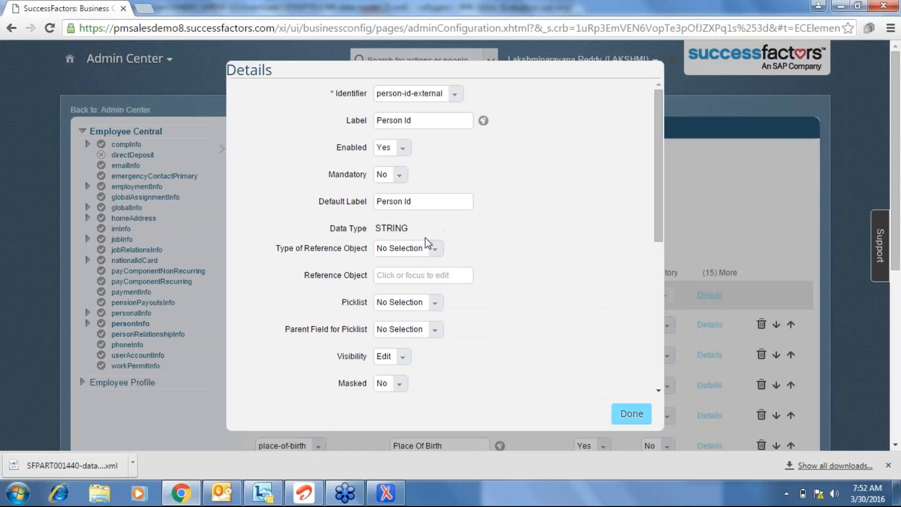
click(439, 249)
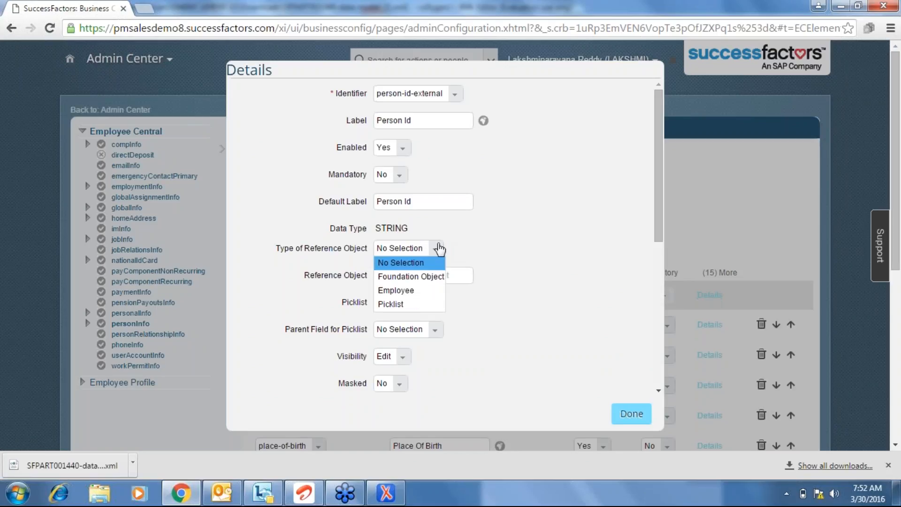
click(582, 210)
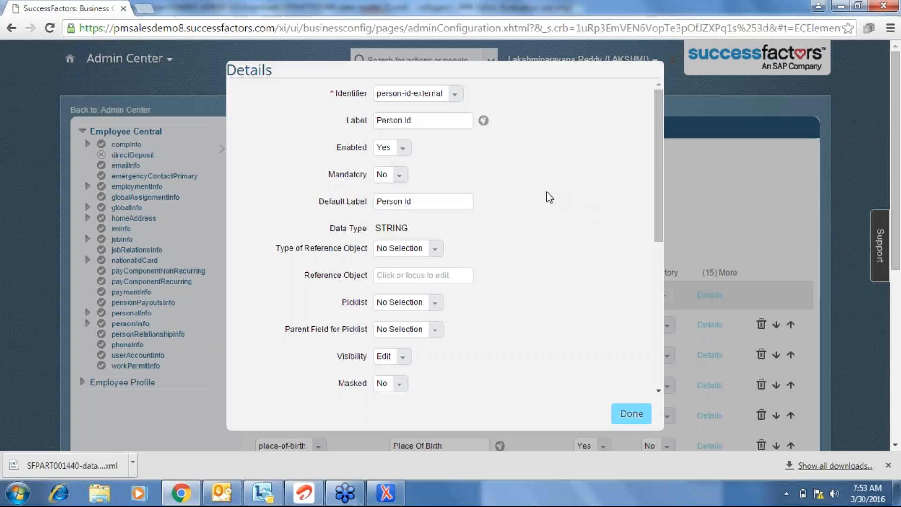
click(440, 305)
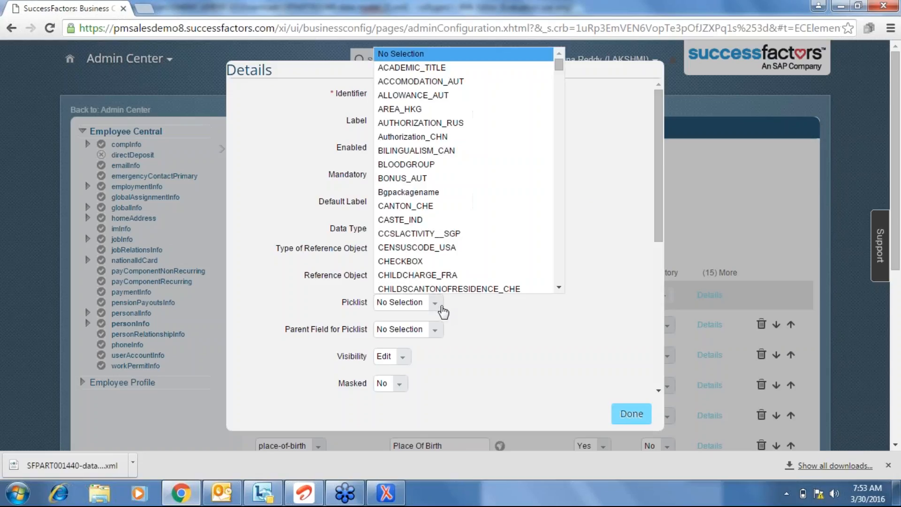
click(491, 322)
click(441, 250)
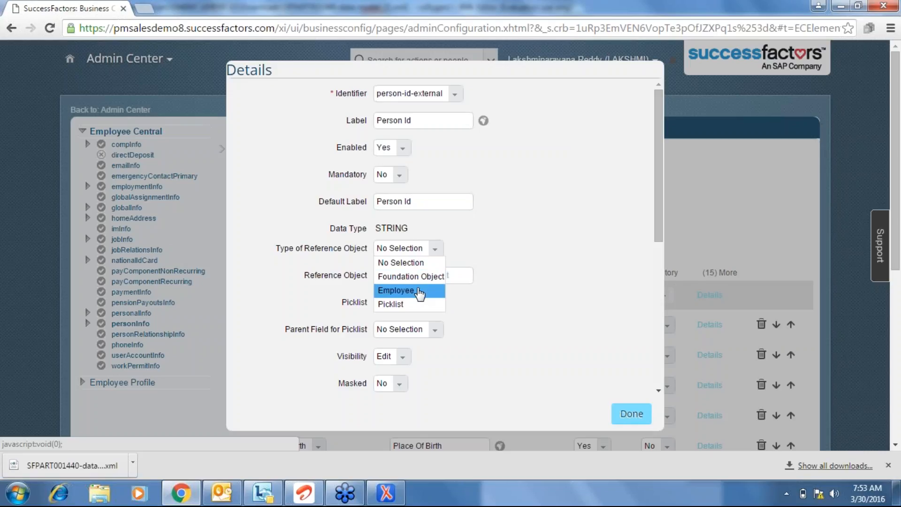
click(543, 251)
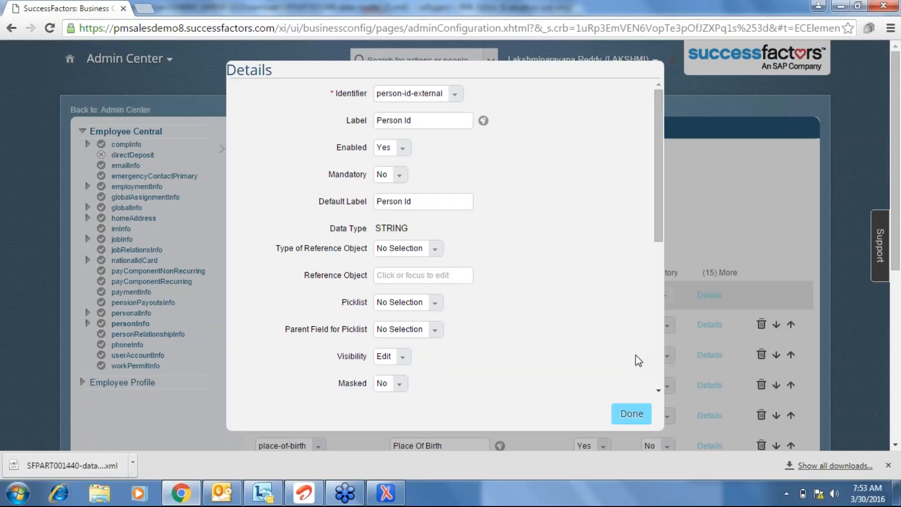
click(659, 390)
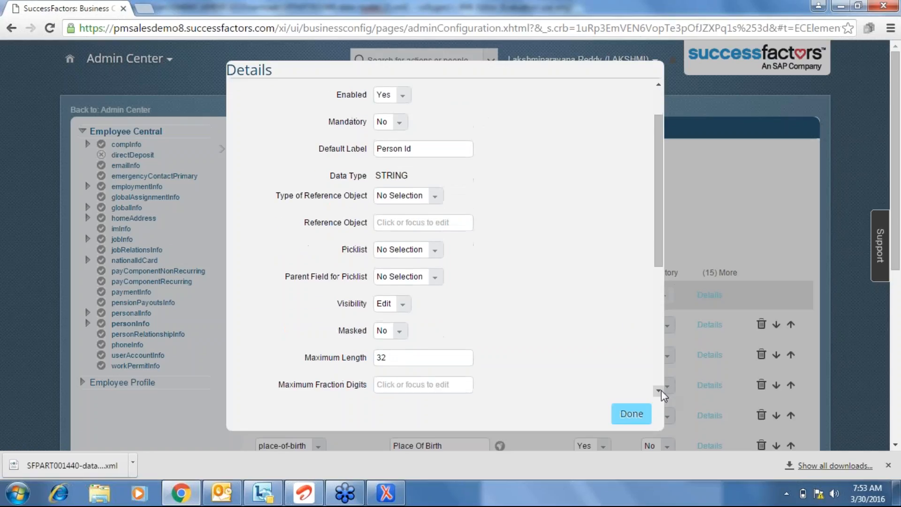
click(658, 390)
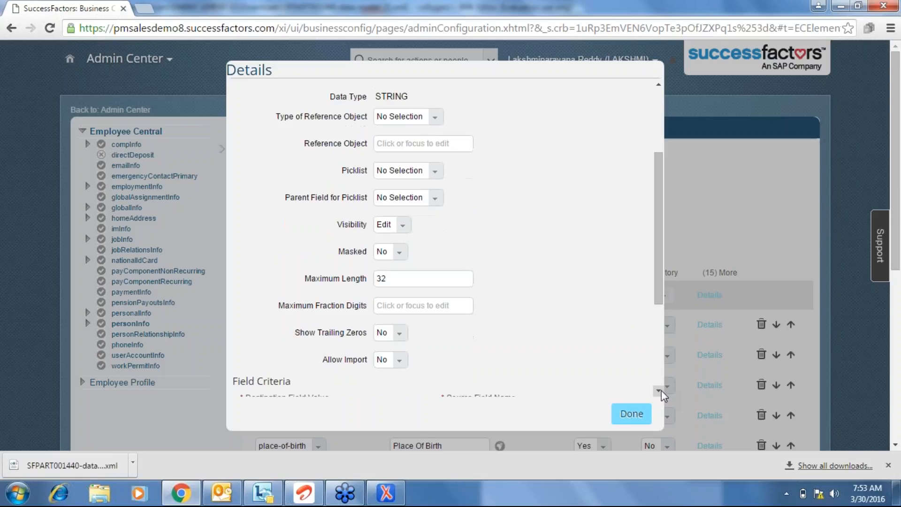
click(397, 497)
click(397, 497)
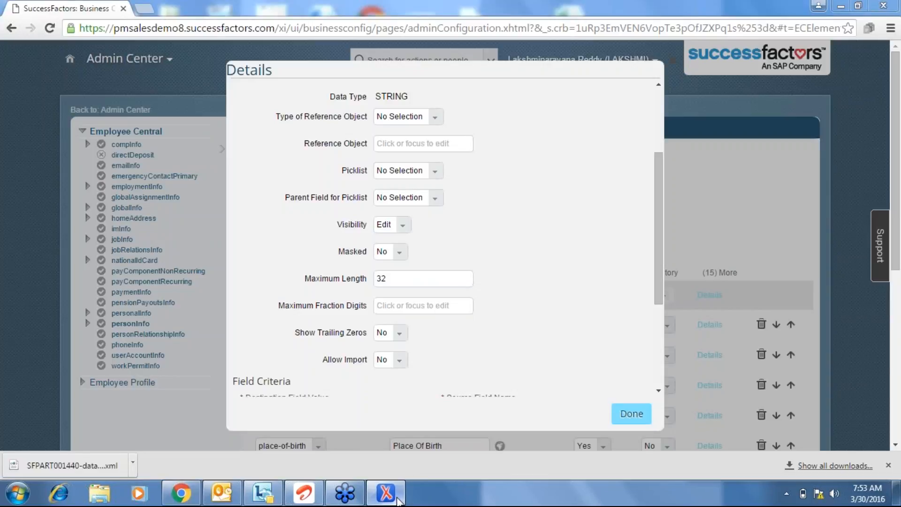
click(659, 390)
click(659, 390)
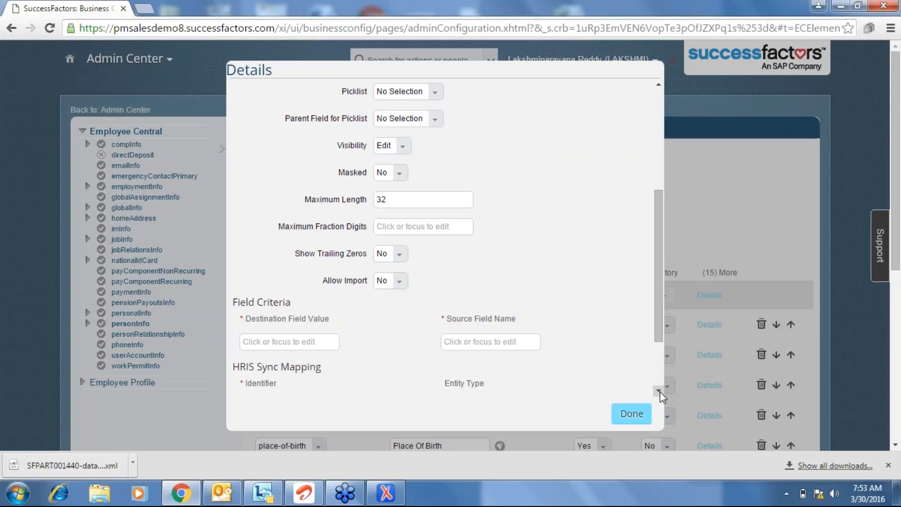
scroll(659, 391, down, 2)
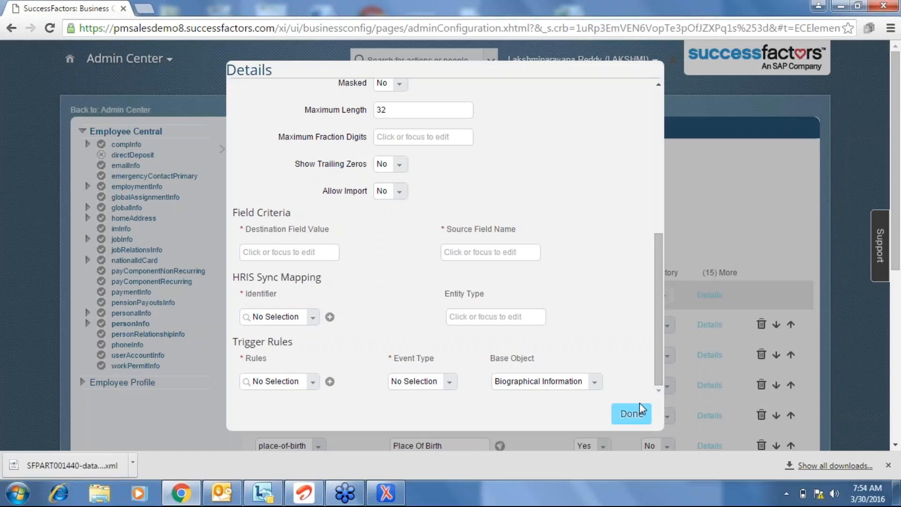
click(632, 414)
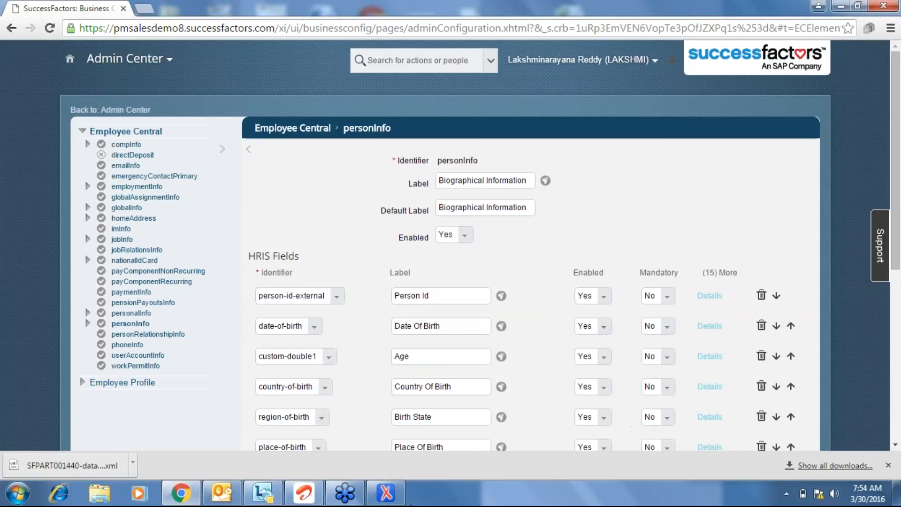
click(387, 492)
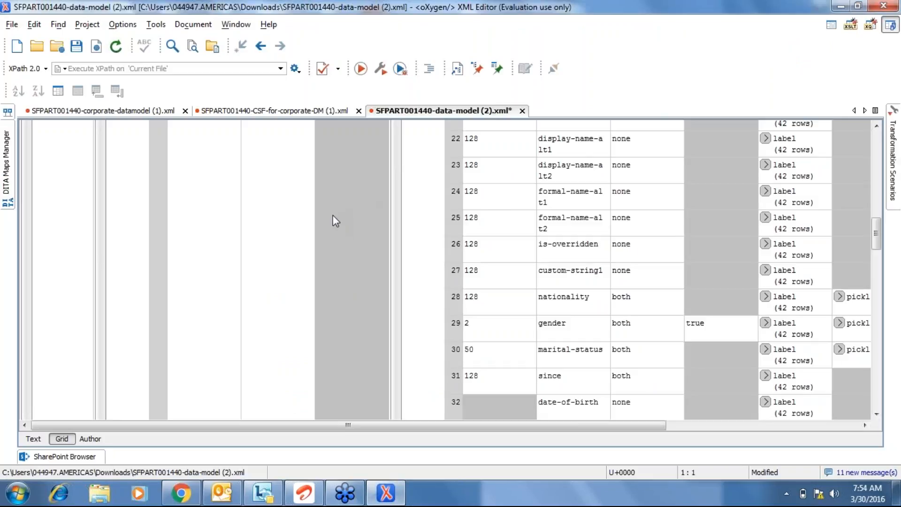
click(509, 199)
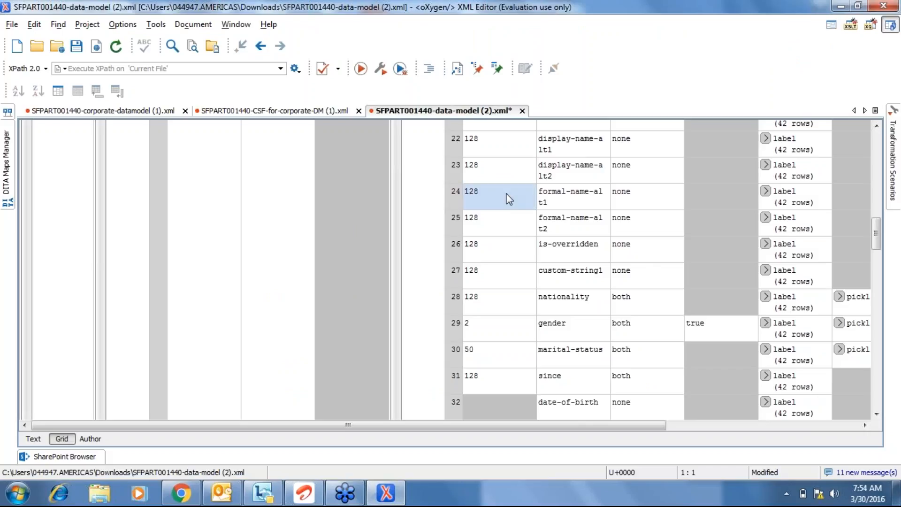
key(Up)
key(Up)
key(Up)
key(Up)
key(Up)
key(Up)
key(Up)
key(Up)
key(Up)
key(Up)
key(Up)
key(Up)
key(Up)
key(Up)
key(Up)
key(Up)
key(Up)
key(Up)
key(Up)
key(Up)
key(Up)
key(Up)
key(Up)
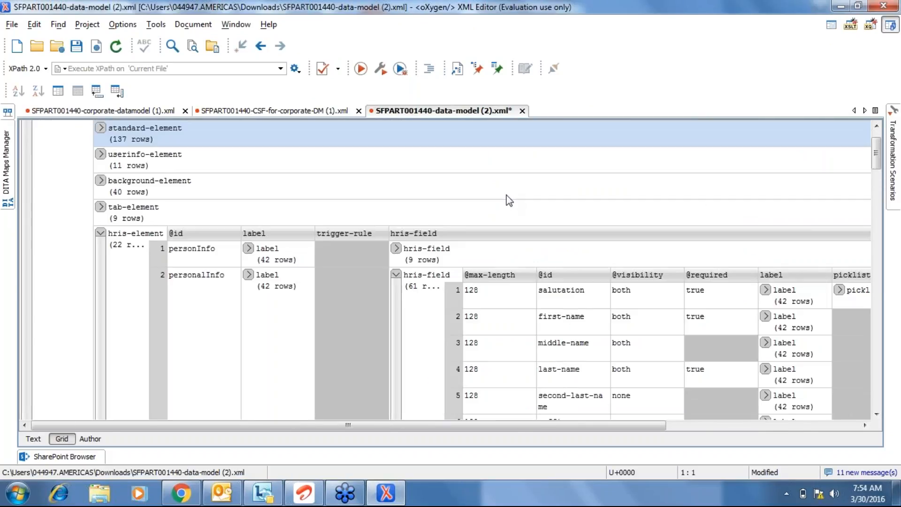
click(396, 280)
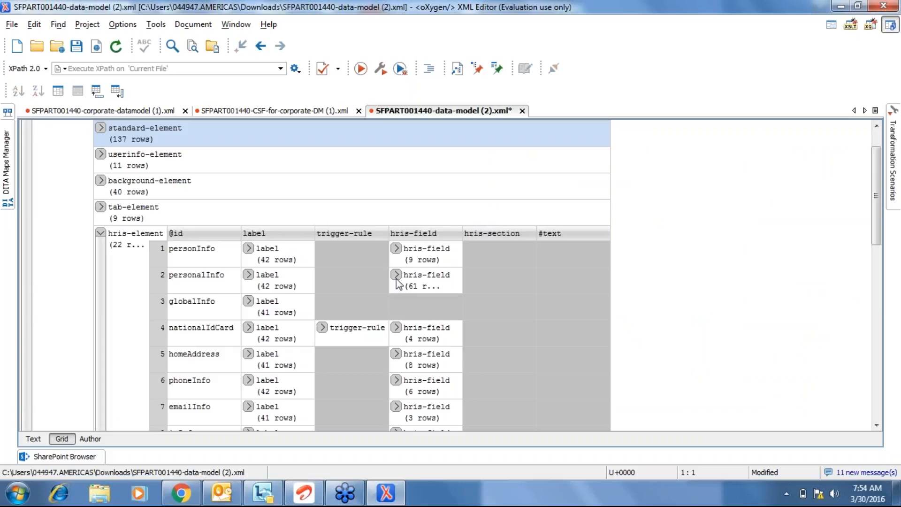
key(alt+Tab)
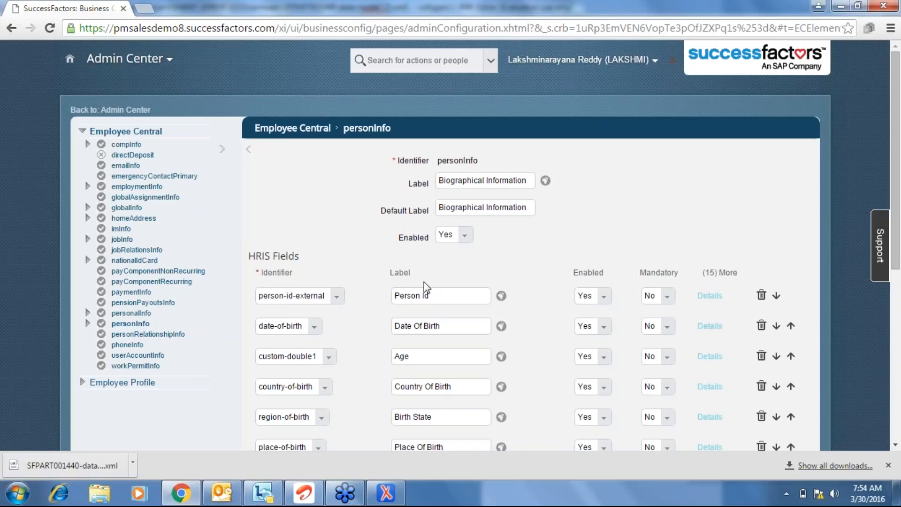
Open personalInfo and review its HRIS fields: Disability, certificate dates and custom-string fields.
click(142, 316)
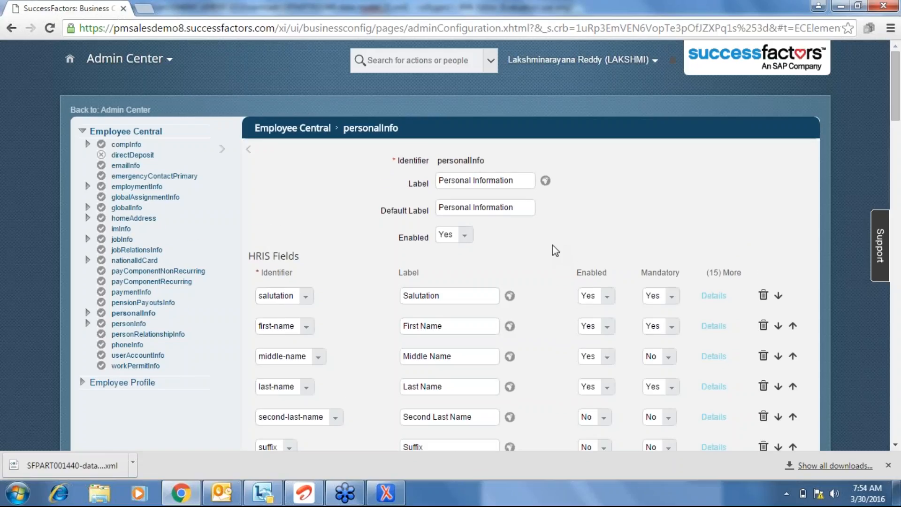
scroll(553, 245, down, 6)
scroll(553, 244, down, 4)
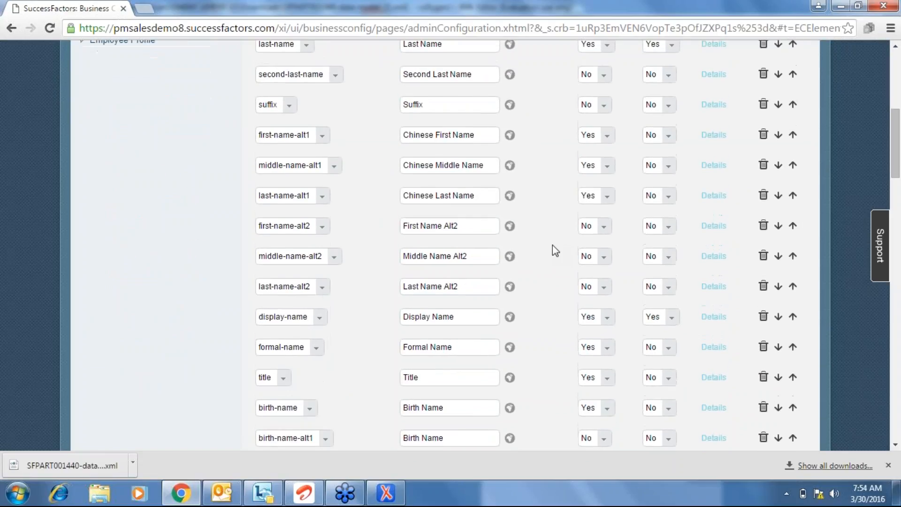
scroll(553, 244, down, 5)
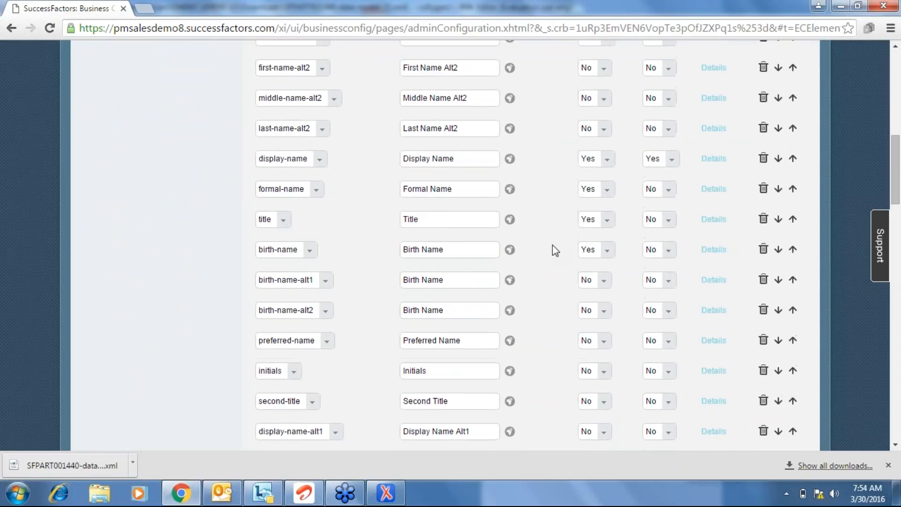
scroll(553, 245, down, 7)
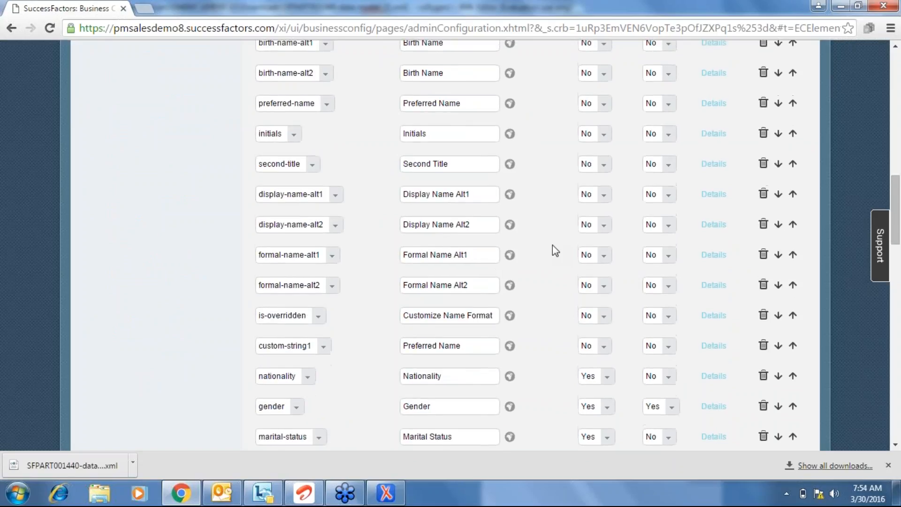
scroll(552, 245, down, 14)
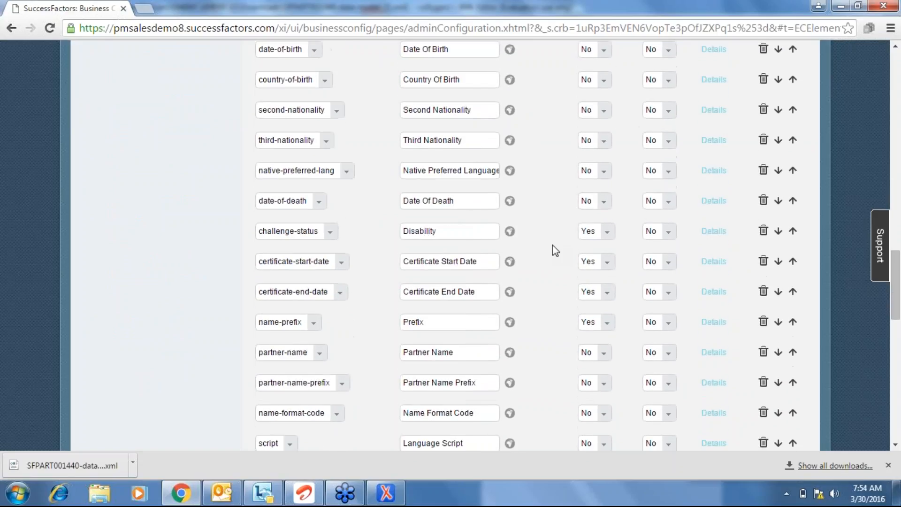
scroll(553, 250, down, 1)
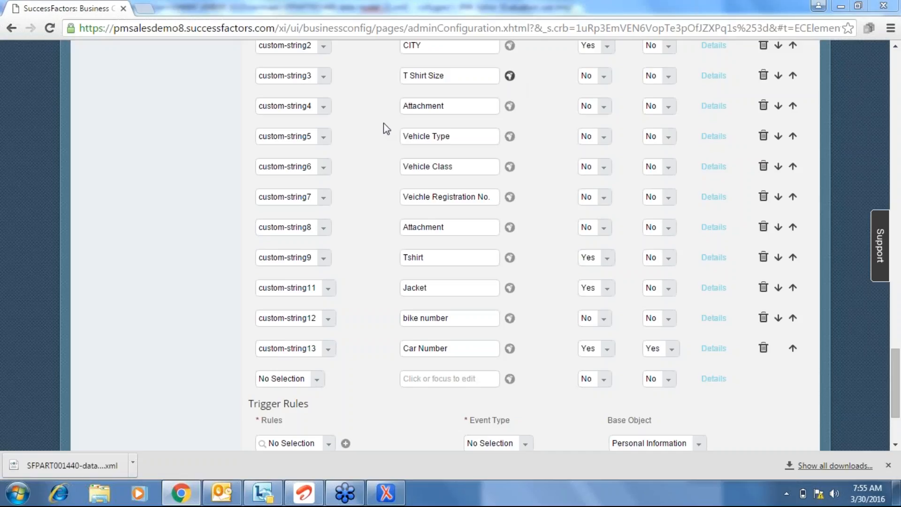
scroll(165, 259, up, 1)
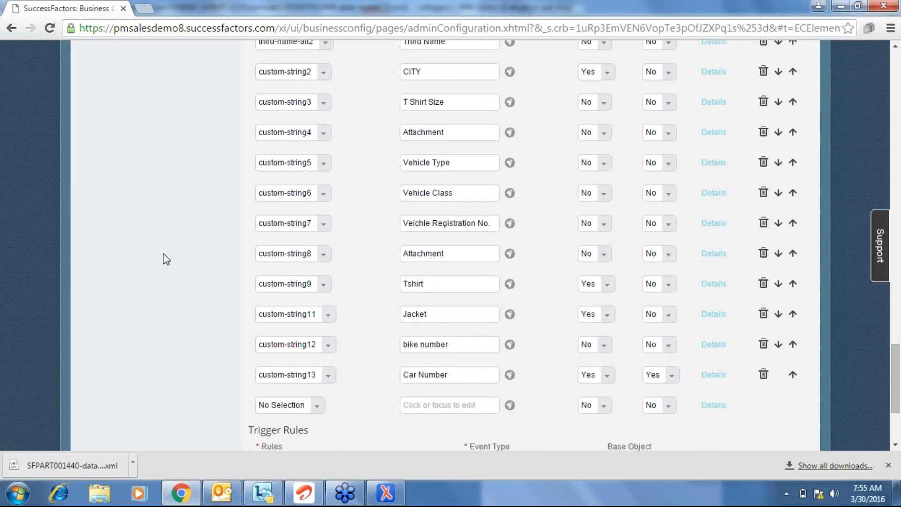
scroll(165, 259, up, 2)
scroll(165, 259, up, 1)
scroll(165, 259, down, 6)
scroll(165, 259, down, 3)
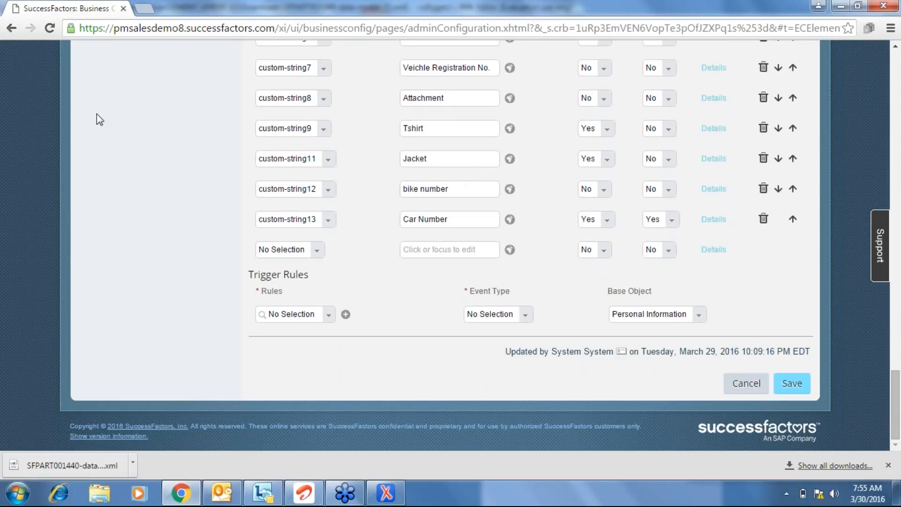
scroll(100, 119, up, 14)
scroll(100, 120, up, 20)
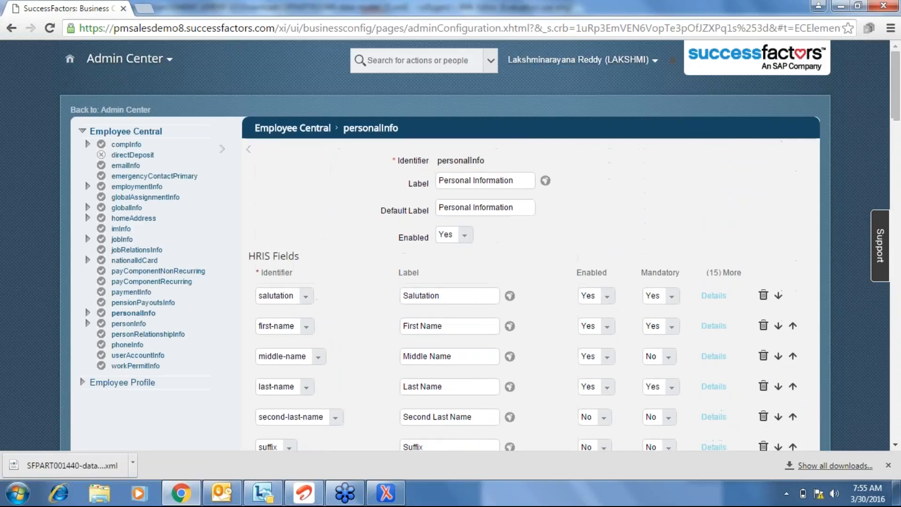
Open Admin Center in a new browser tab from the module menu.
click(176, 60)
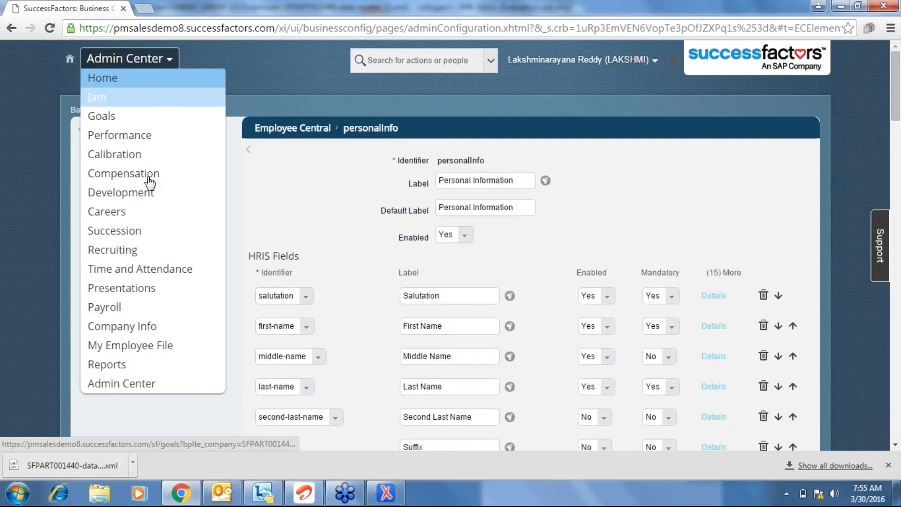
right_click(116, 387)
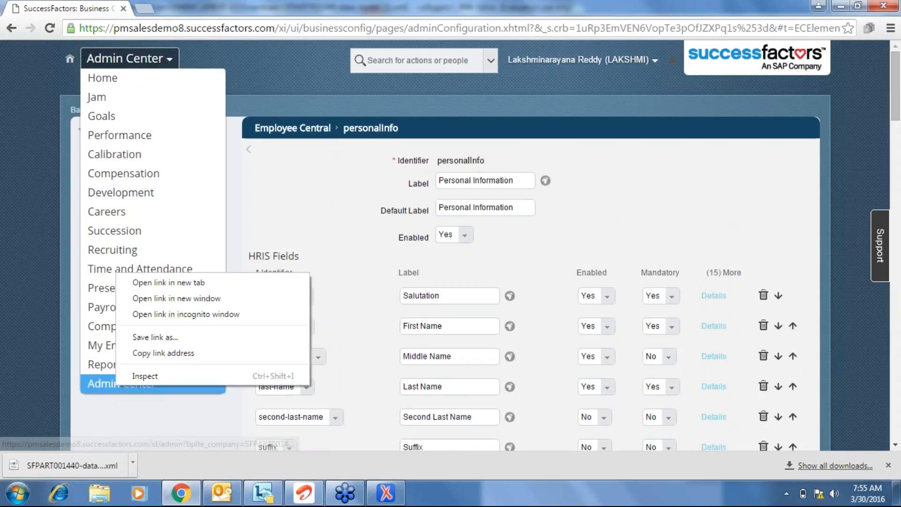
click(152, 282)
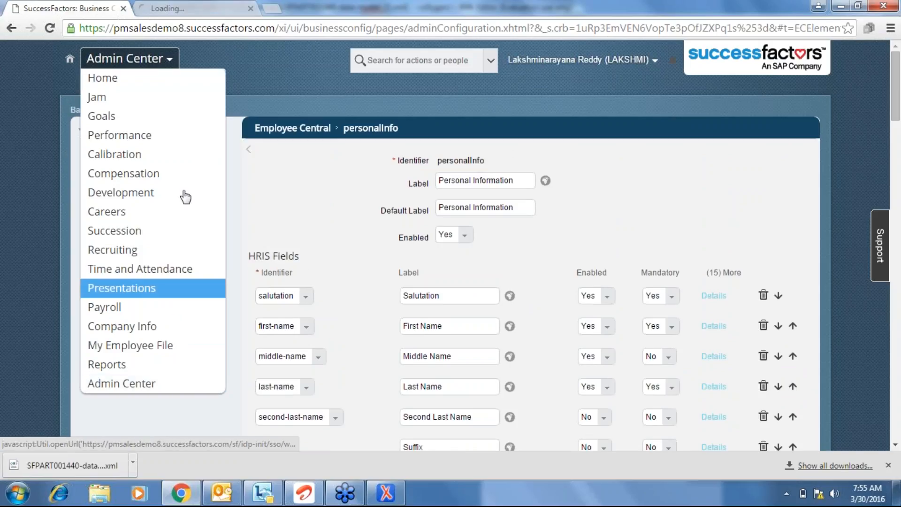
click(198, 6)
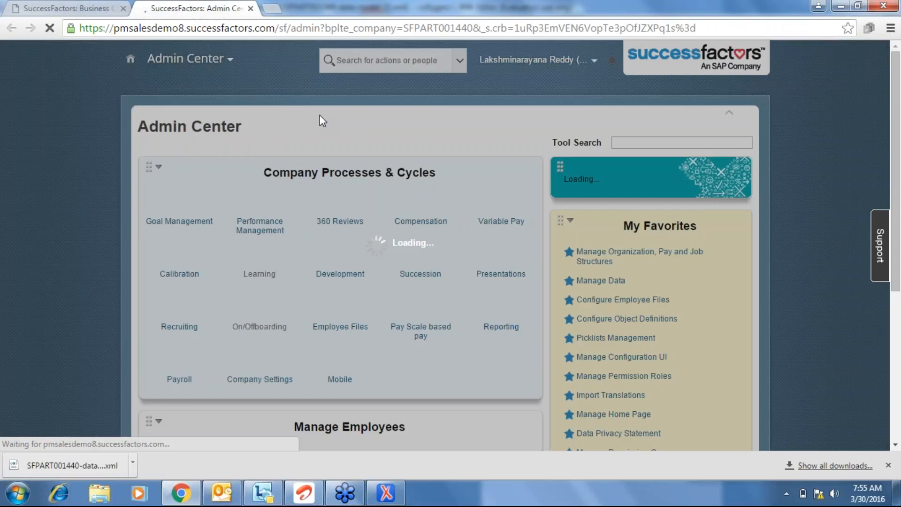
Search 'add a new em', open Add New Employee, and view the Company Name options.
click(397, 66)
text(ad)
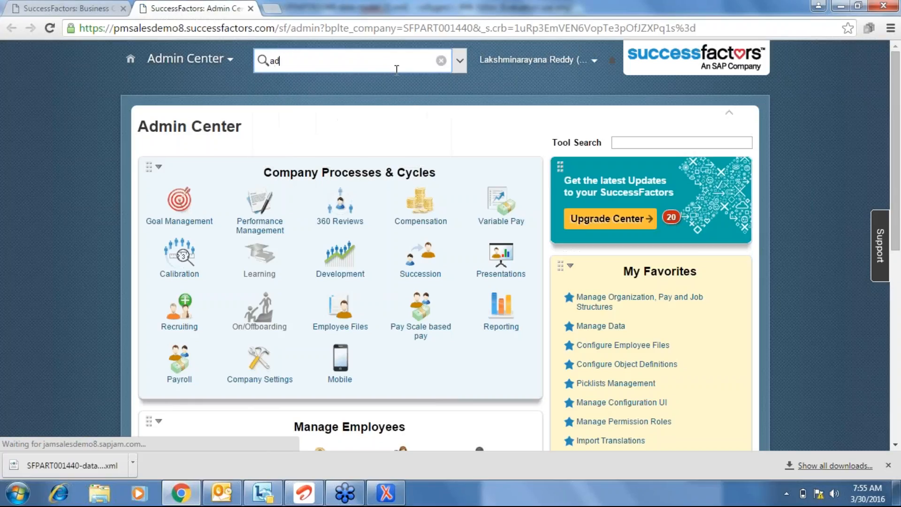
text(d a new em)
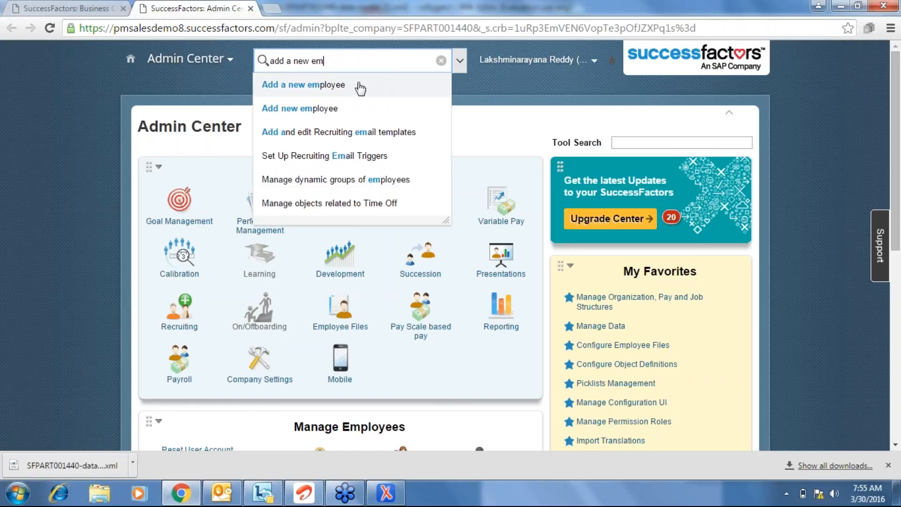
click(357, 87)
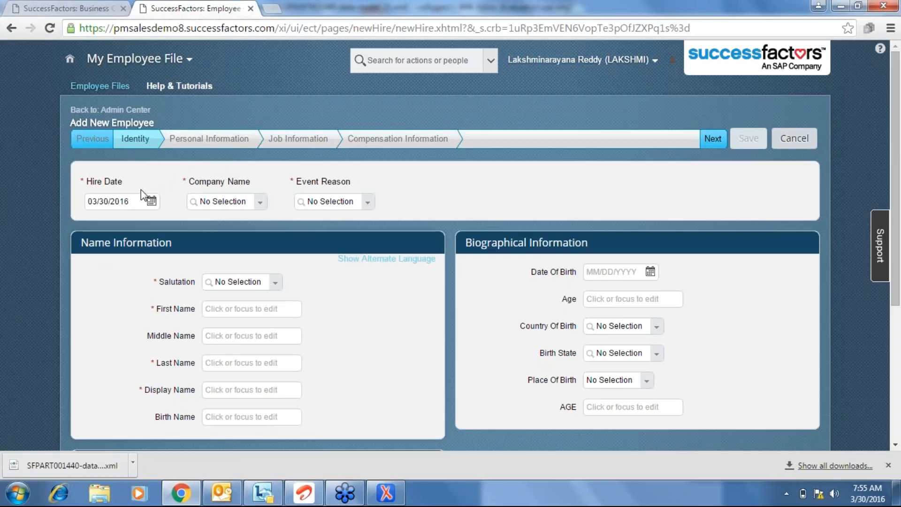
click(261, 206)
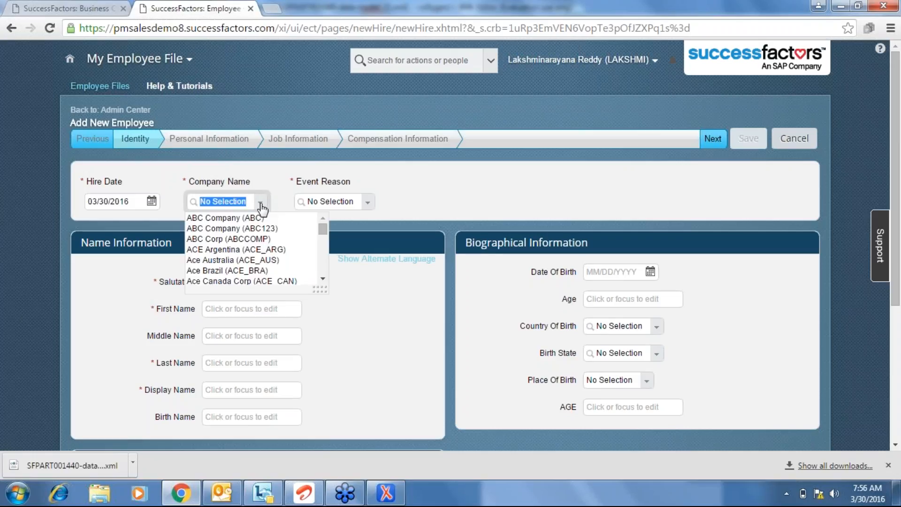
key(alt+Tab)
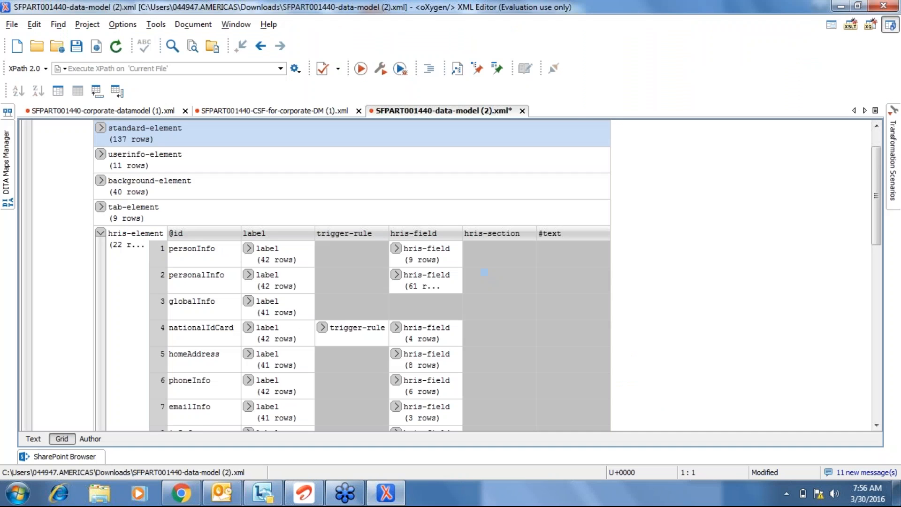
key(alt+Tab)
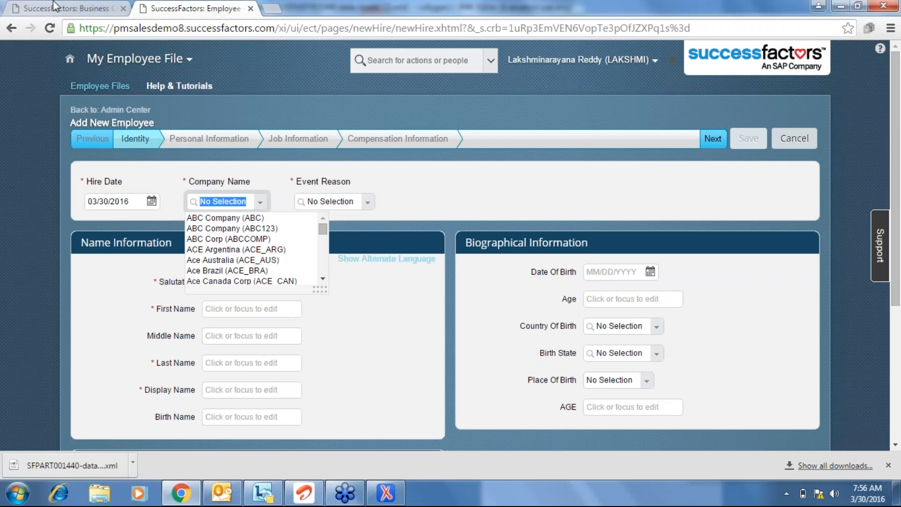
Return to the first tab and scroll through the personalInfo HRIS fields and back up.
click(54, 7)
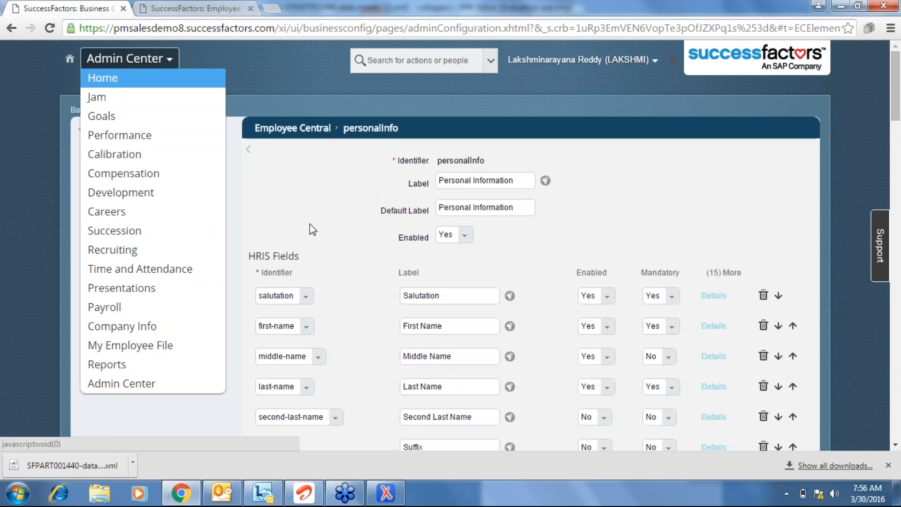
scroll(310, 224, down, 1)
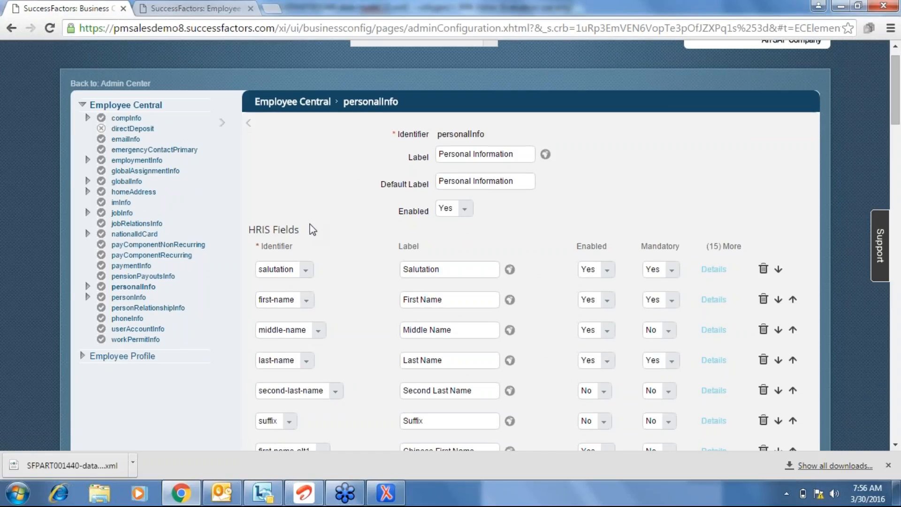
scroll(310, 229, down, 15)
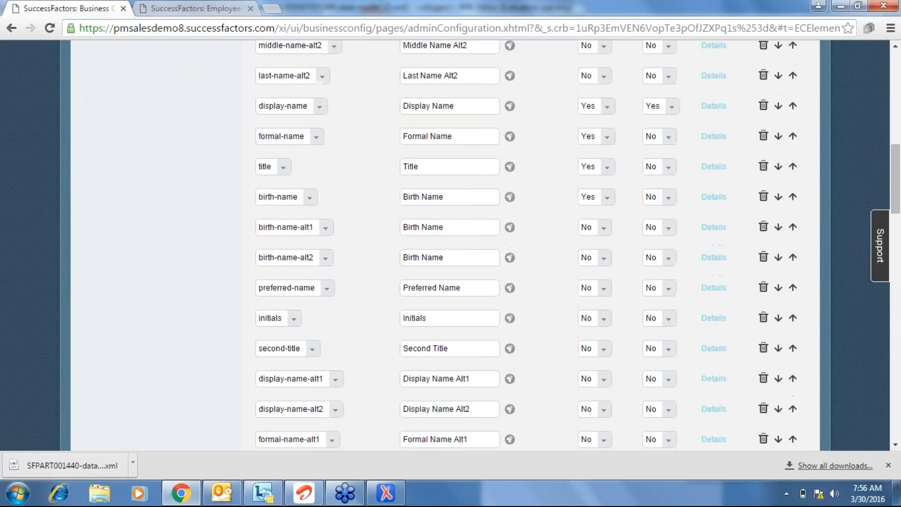
scroll(310, 230, down, 19)
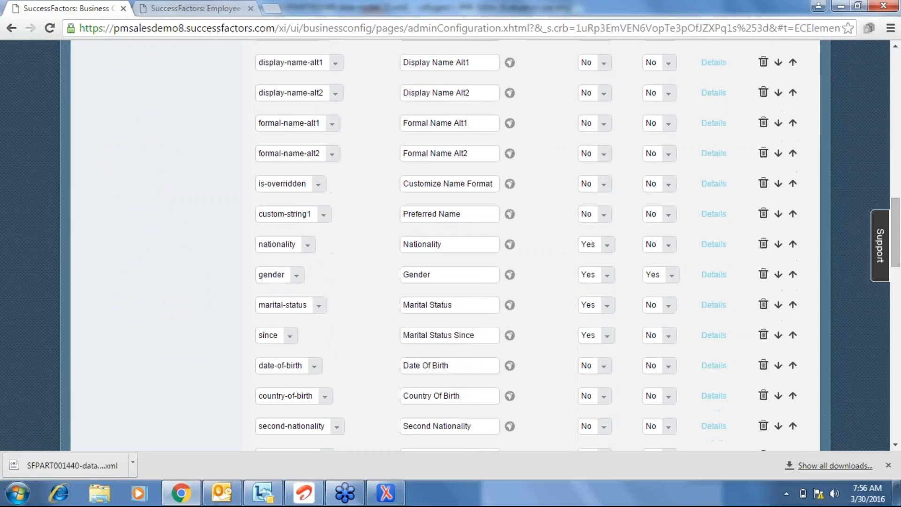
scroll(310, 230, down, 8)
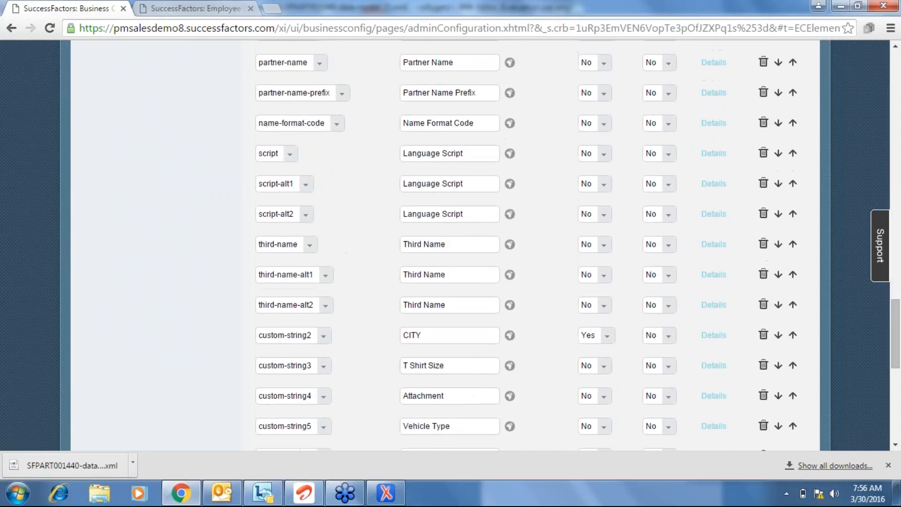
scroll(310, 229, up, 10)
scroll(445, 244, down, 1)
scroll(200, 286, up, 10)
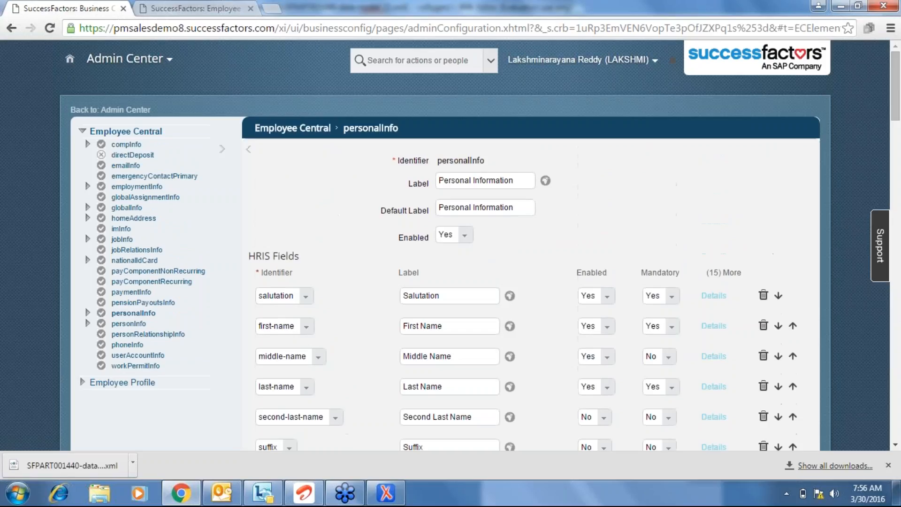
Open personInfo and scroll to its last HRIS field, custom-string1 labelled AGE.
click(140, 328)
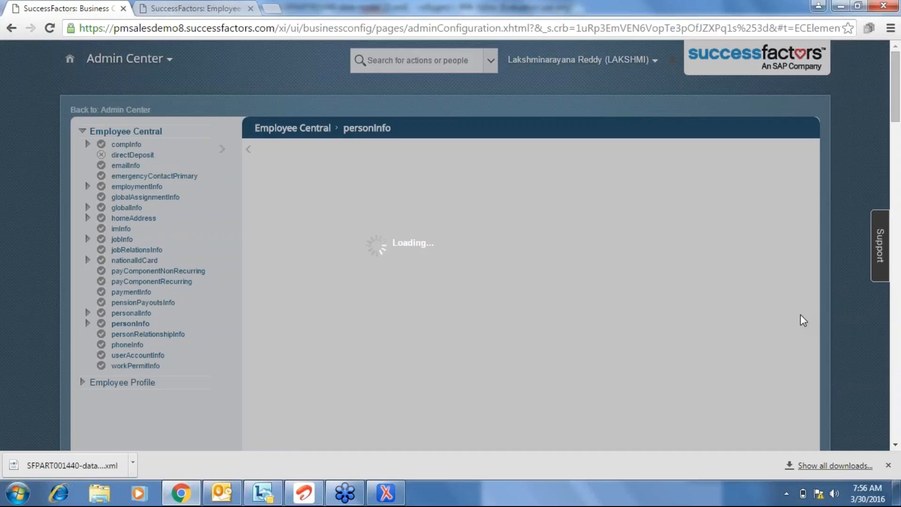
scroll(803, 320, down, 7)
scroll(803, 320, up, 7)
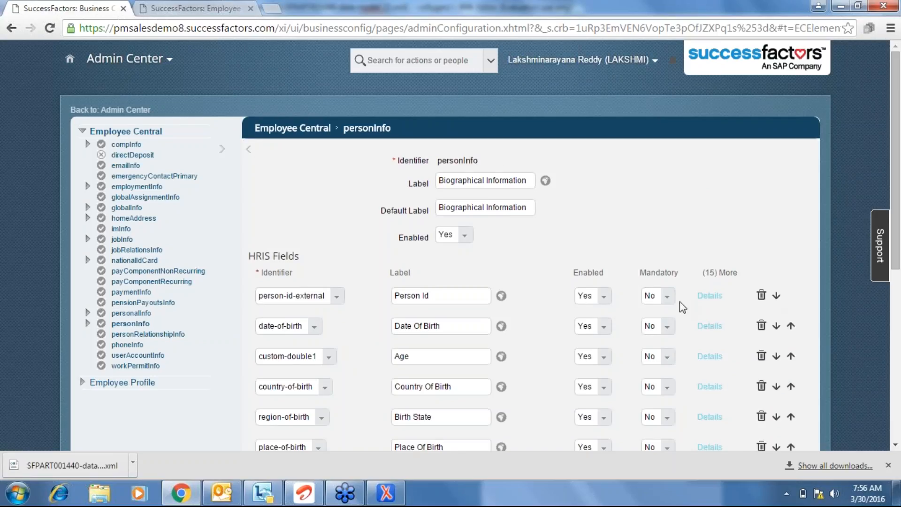
scroll(644, 245, down, 3)
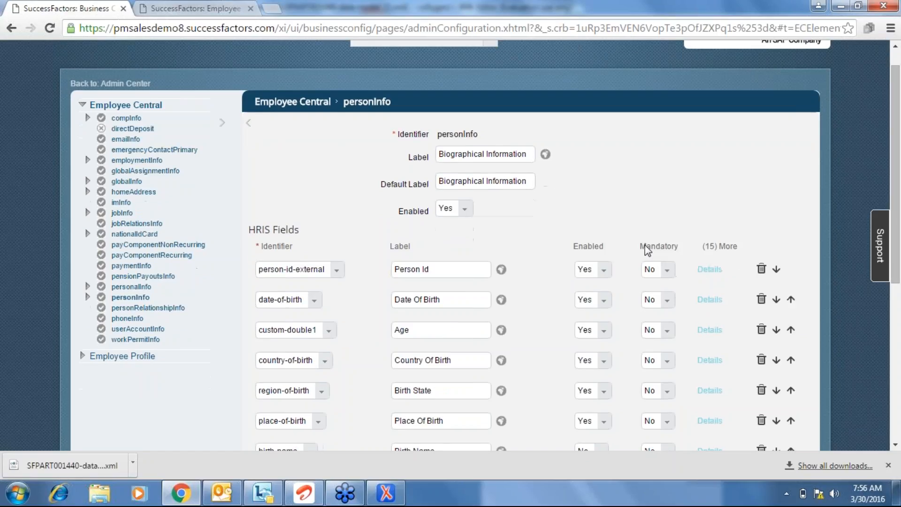
scroll(644, 245, down, 2)
scroll(645, 245, up, 4)
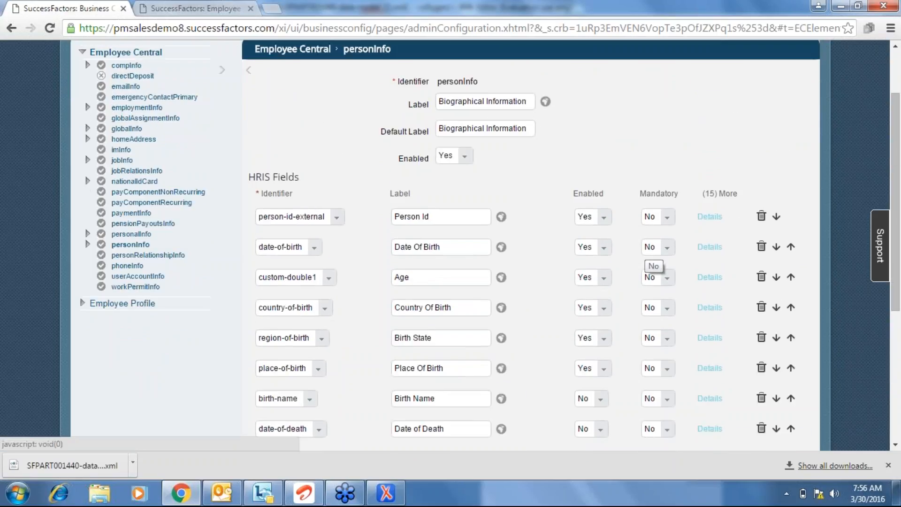
scroll(650, 256, down, 1)
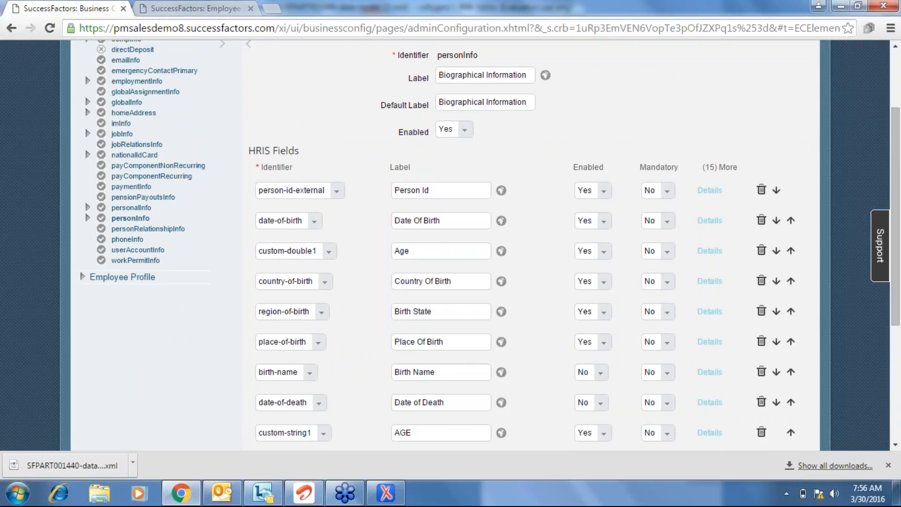
scroll(308, 386, down, 3)
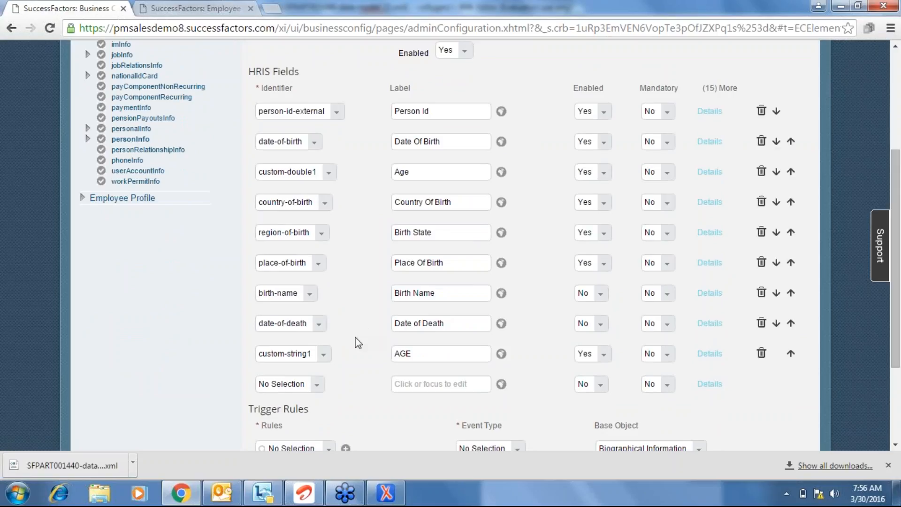
Add field custom-string2 labelled 'Prysical Challeng' and set Enabled to Yes.
click(316, 385)
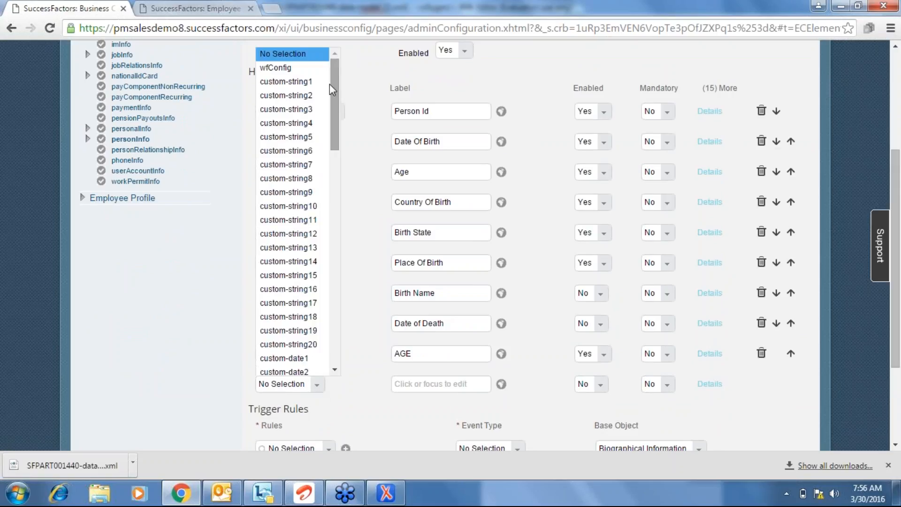
click(301, 94)
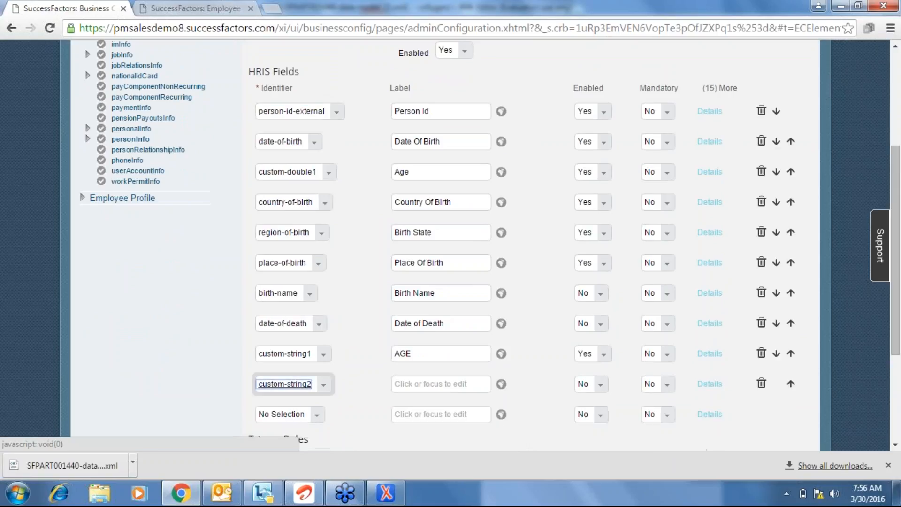
click(429, 384)
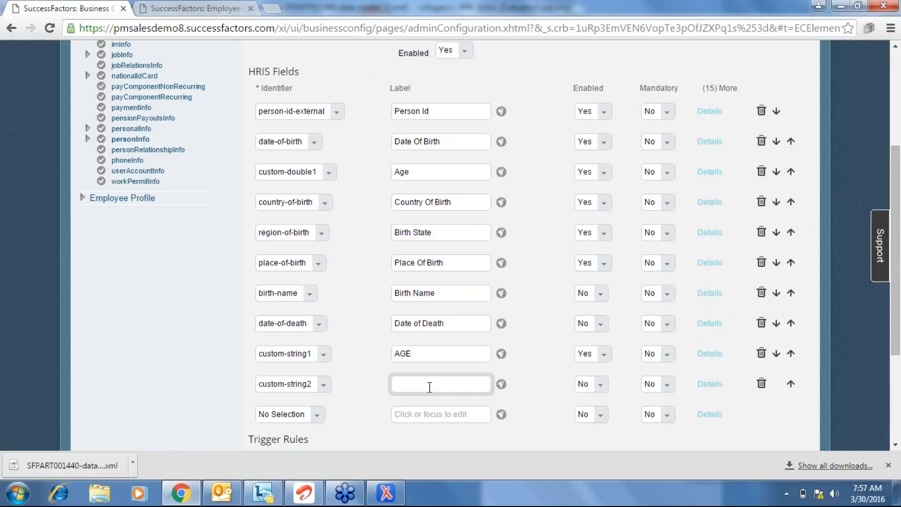
text(Prysical Challeng)
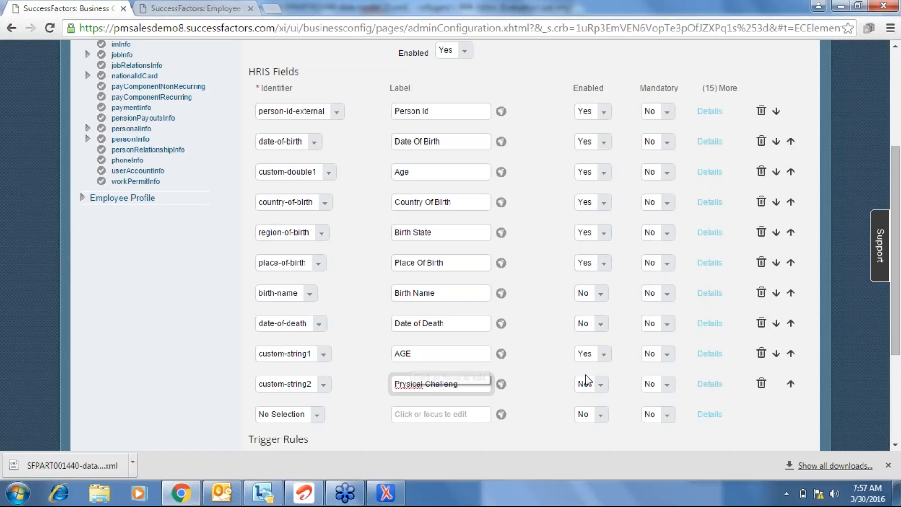
click(601, 387)
click(601, 390)
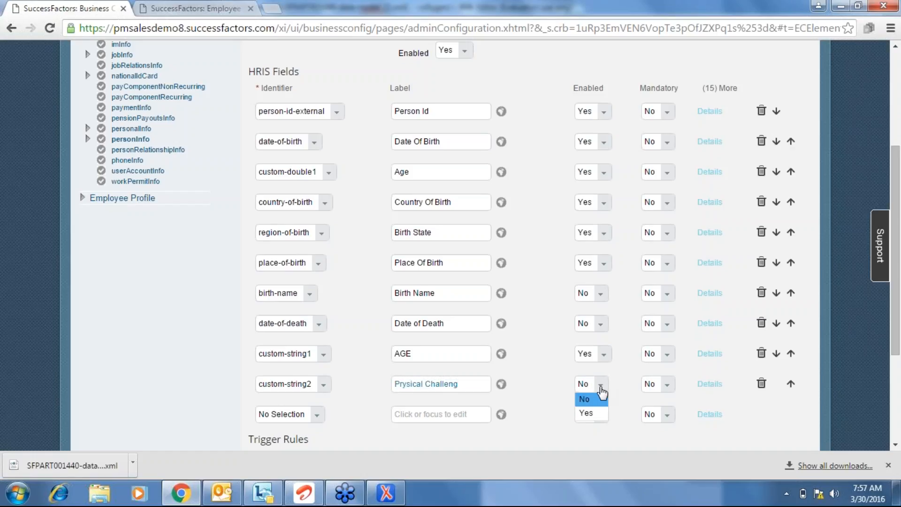
click(593, 416)
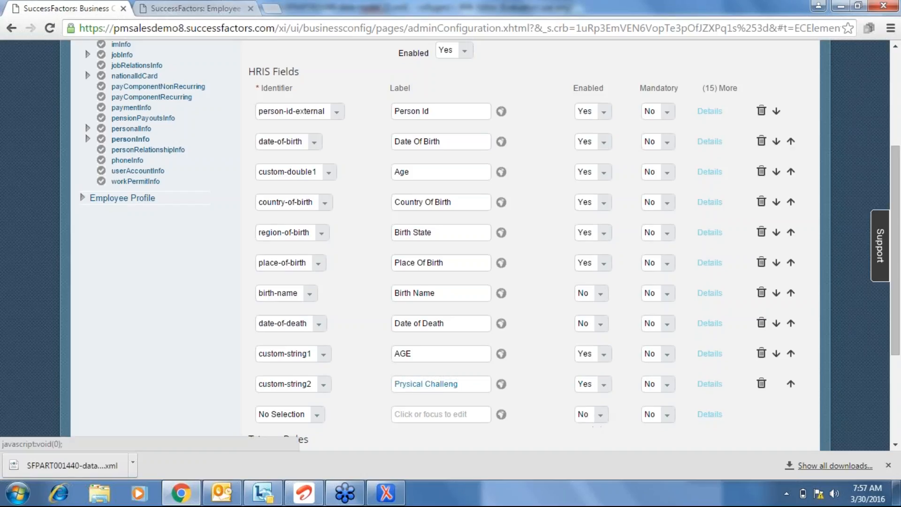
Add field custom-string3 labelled 'Health History' and set Enabled to Yes.
click(313, 416)
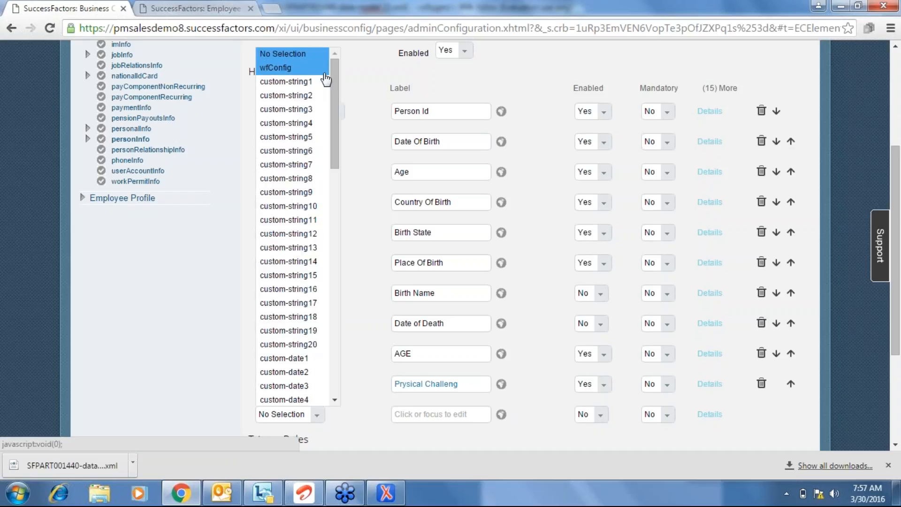
click(310, 115)
click(287, 384)
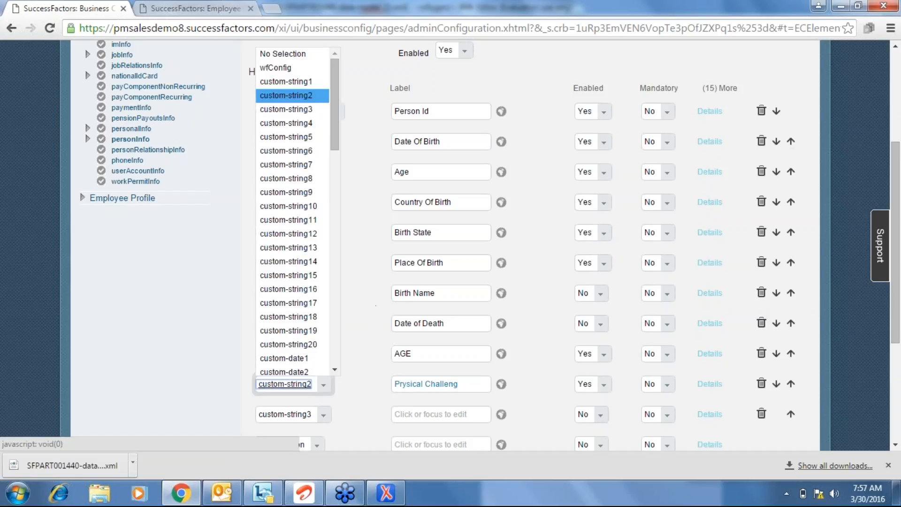
click(434, 413)
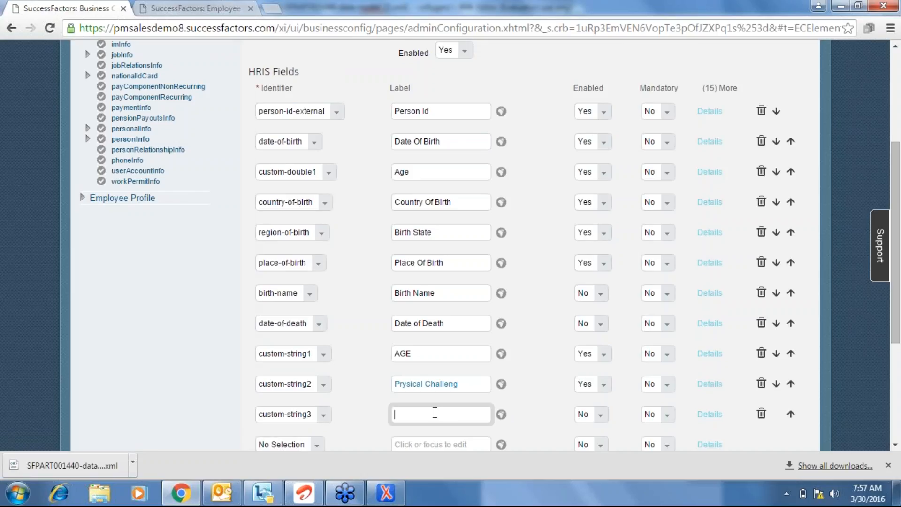
text(Health History)
click(565, 432)
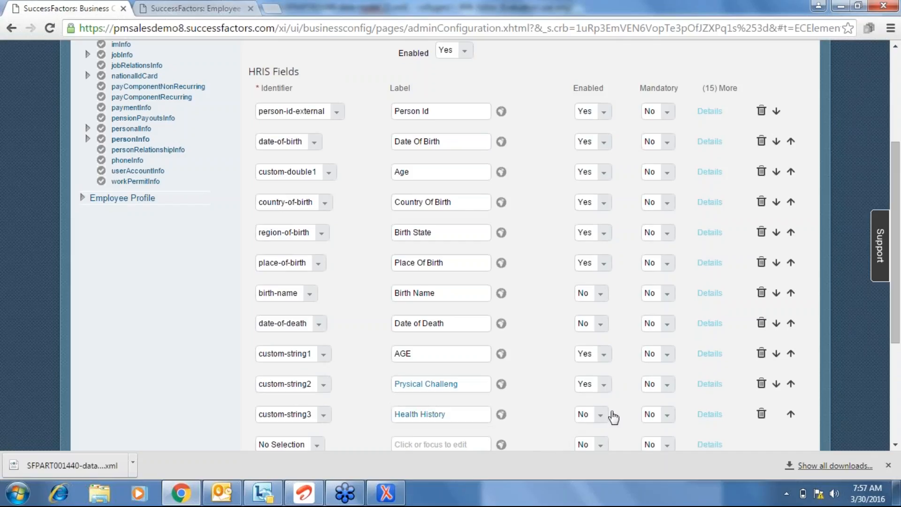
click(602, 420)
click(596, 398)
Try saving personInfo twice; both attempts fail with the date-of-birth mapping error.
click(896, 414)
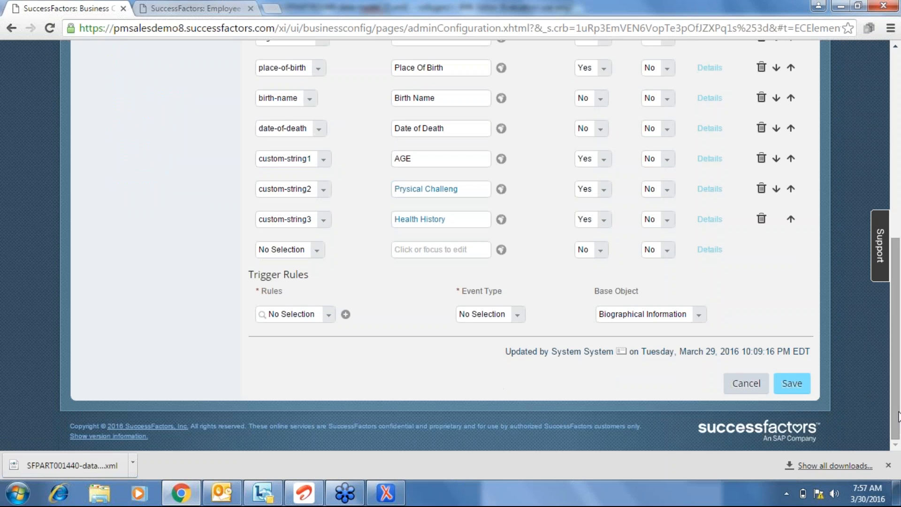
click(798, 381)
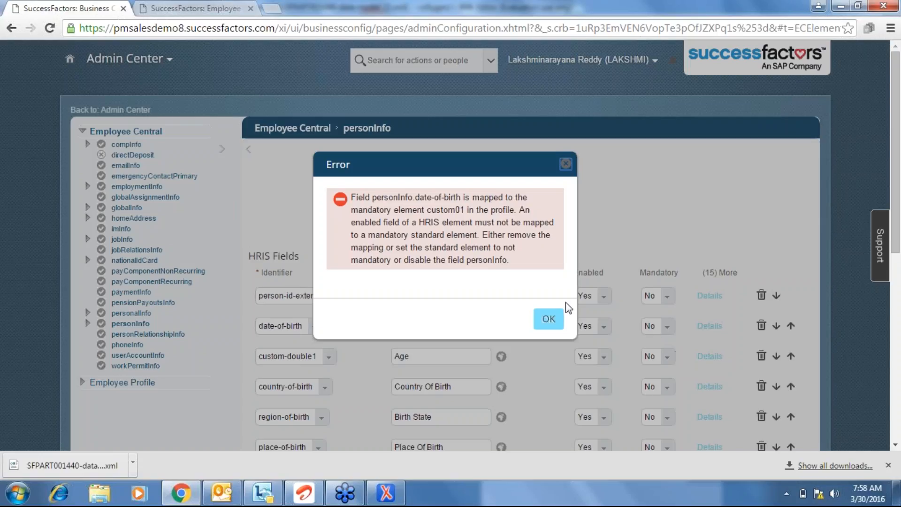
click(551, 317)
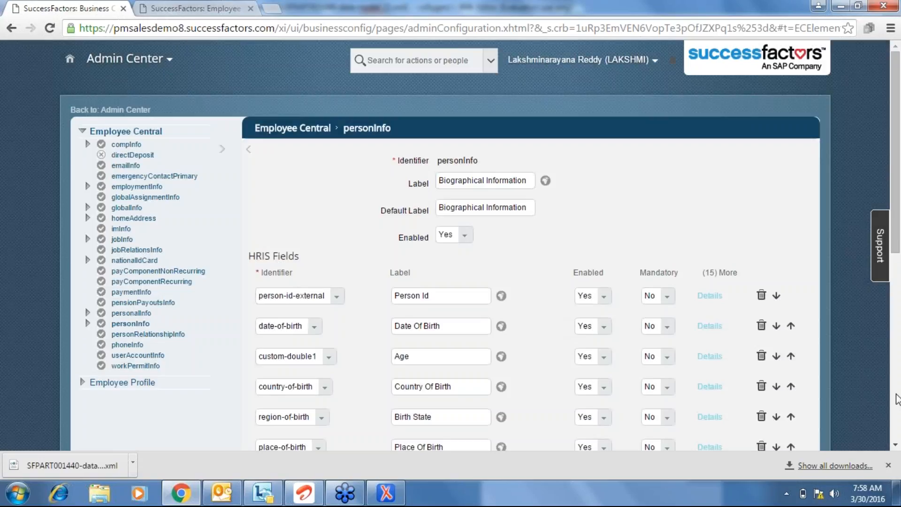
scroll(899, 410, down, 8)
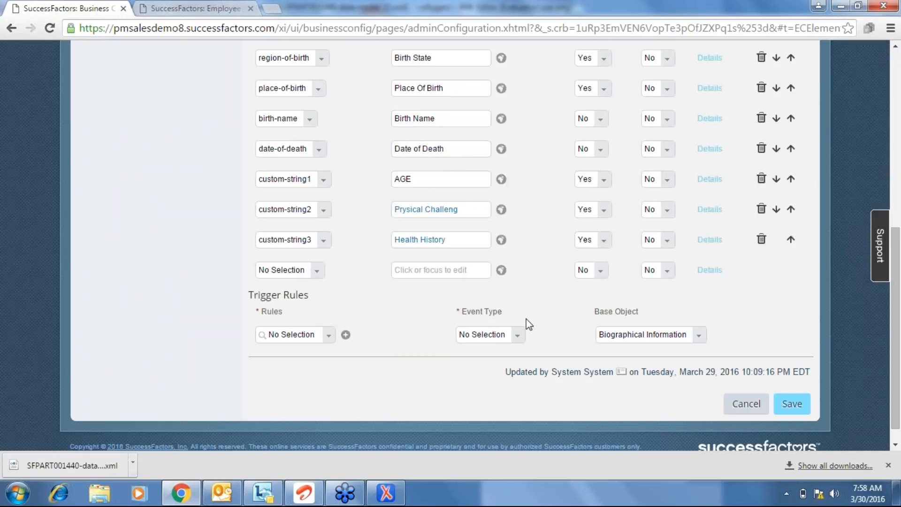
click(799, 412)
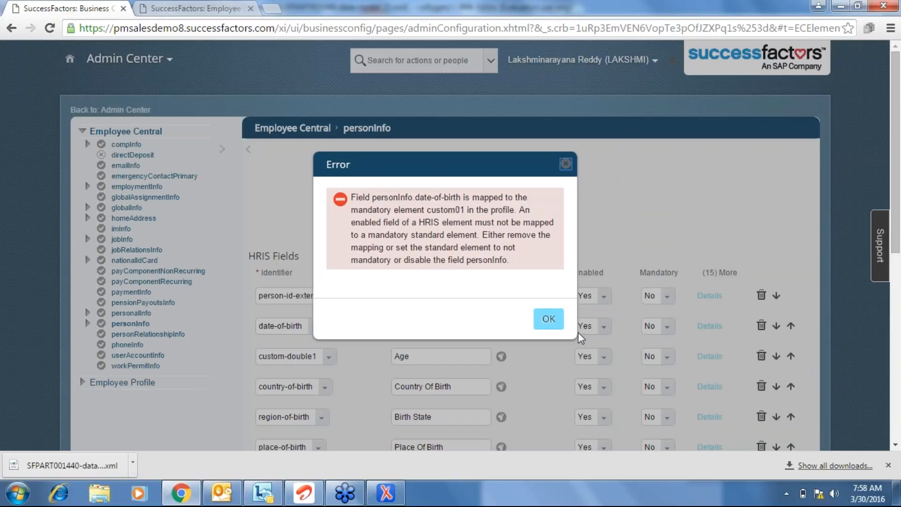
click(547, 319)
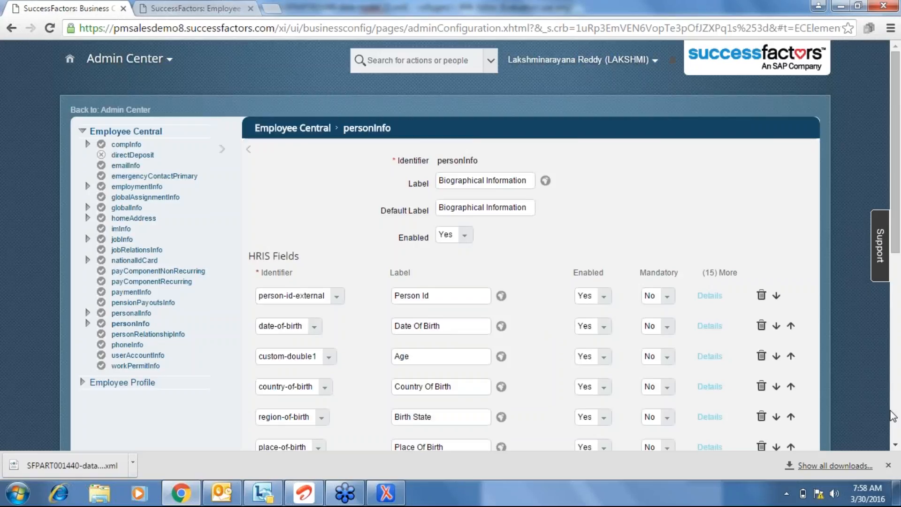
click(893, 415)
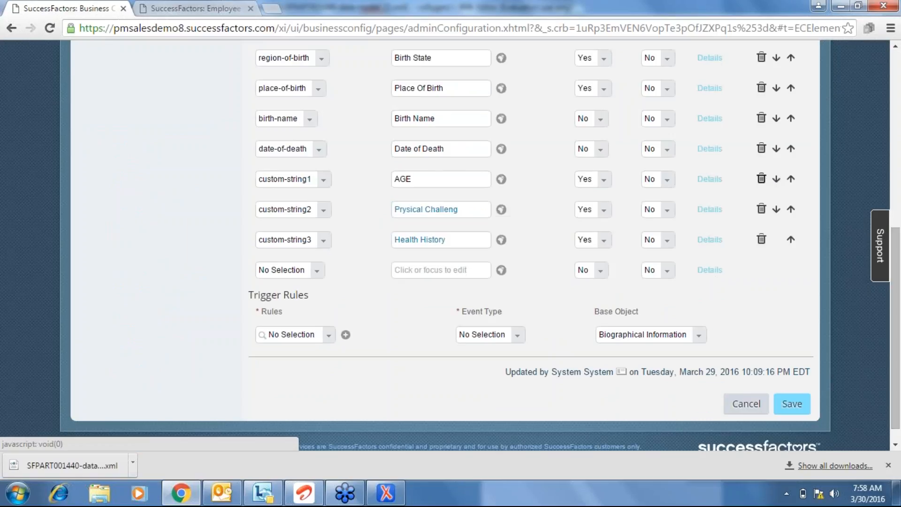
Delete the custom-string1 AGE and custom-double1 Age rows, re-saving after each; the error persists.
click(761, 178)
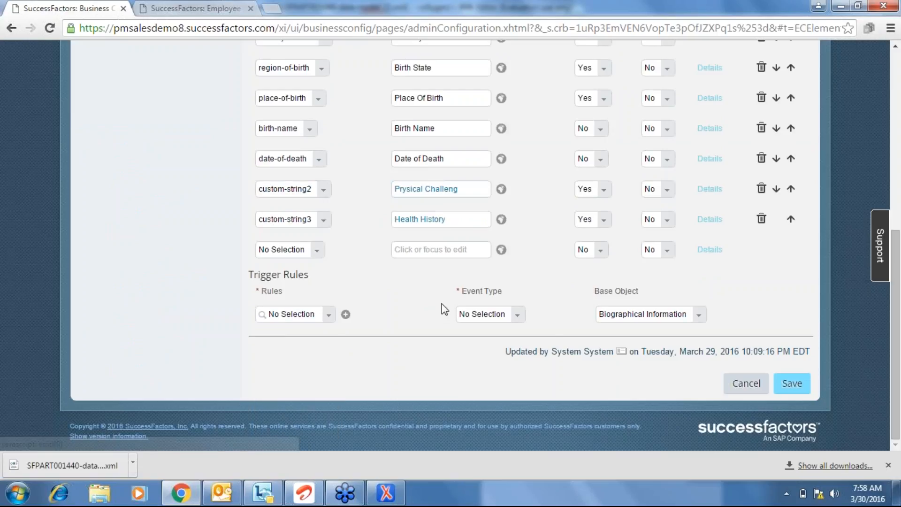
click(795, 374)
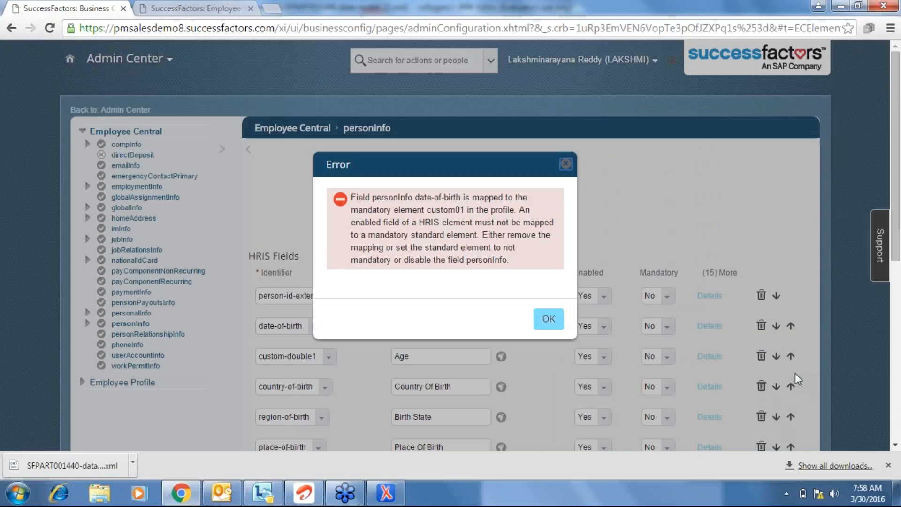
click(549, 321)
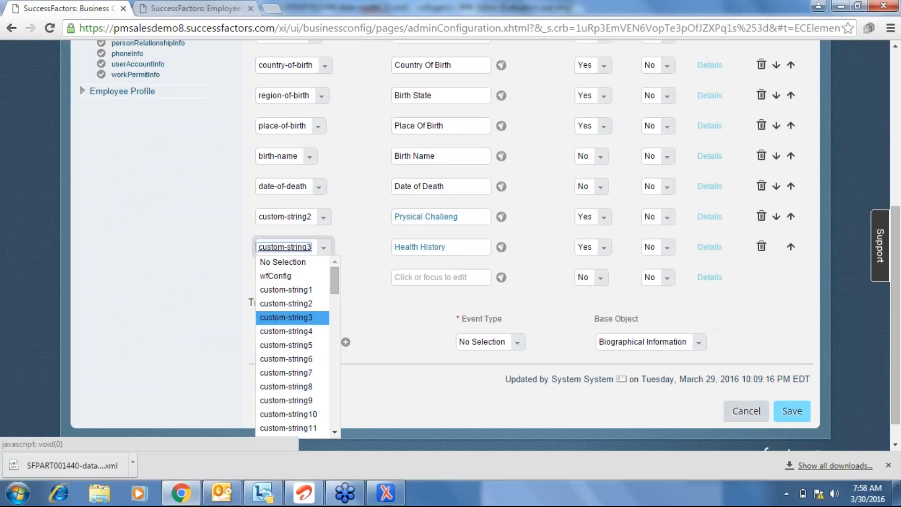
click(287, 315)
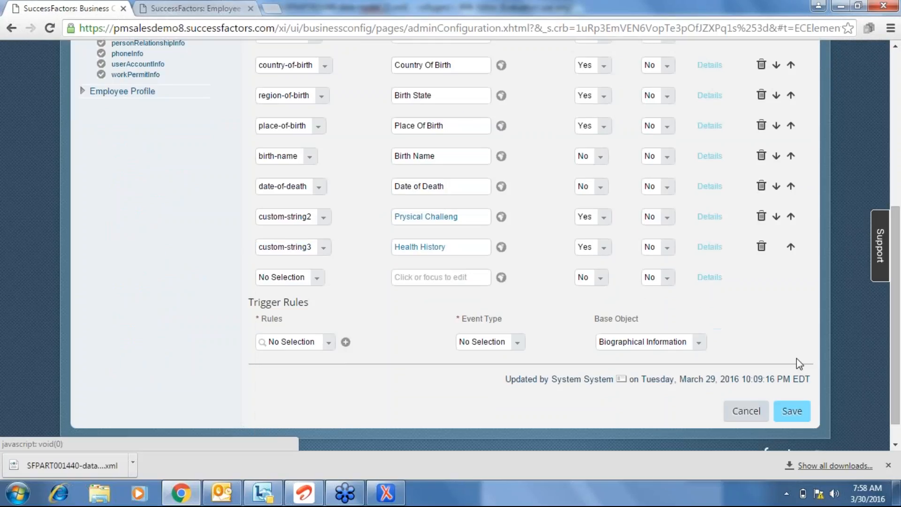
click(793, 411)
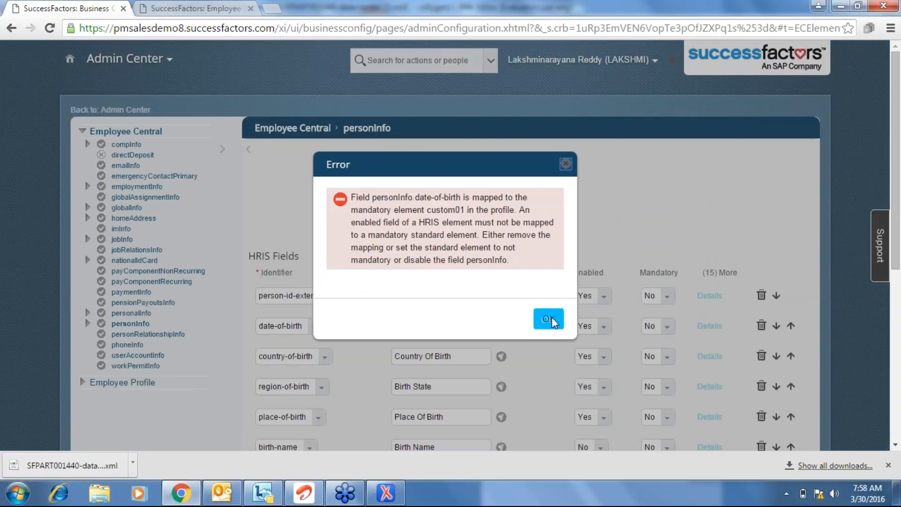
click(551, 319)
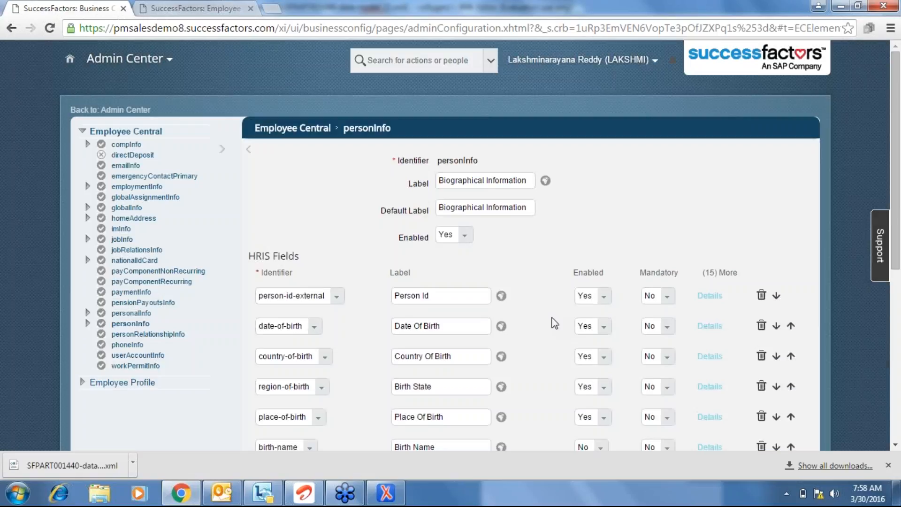
In the date-of-birth field details, delete the Age Limit (custom01) HRIS Sync Mapping row.
click(708, 327)
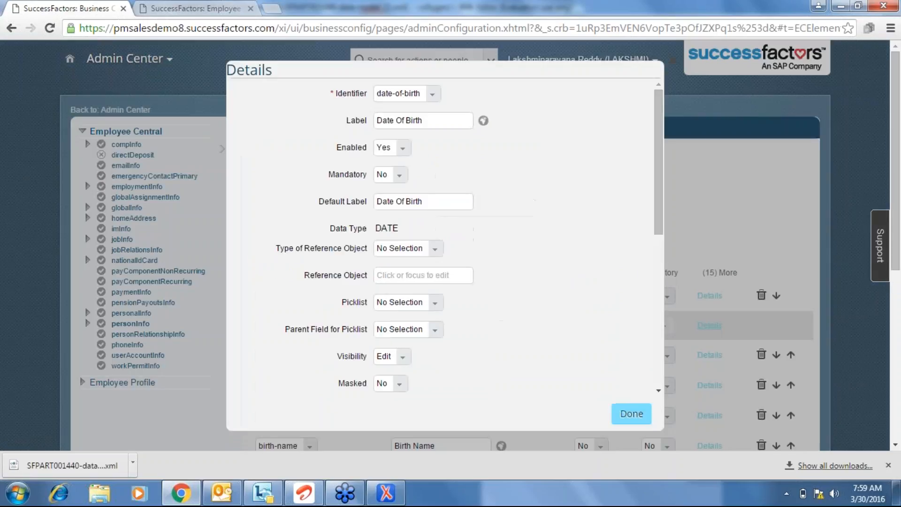
click(658, 392)
scroll(660, 390, down, 7)
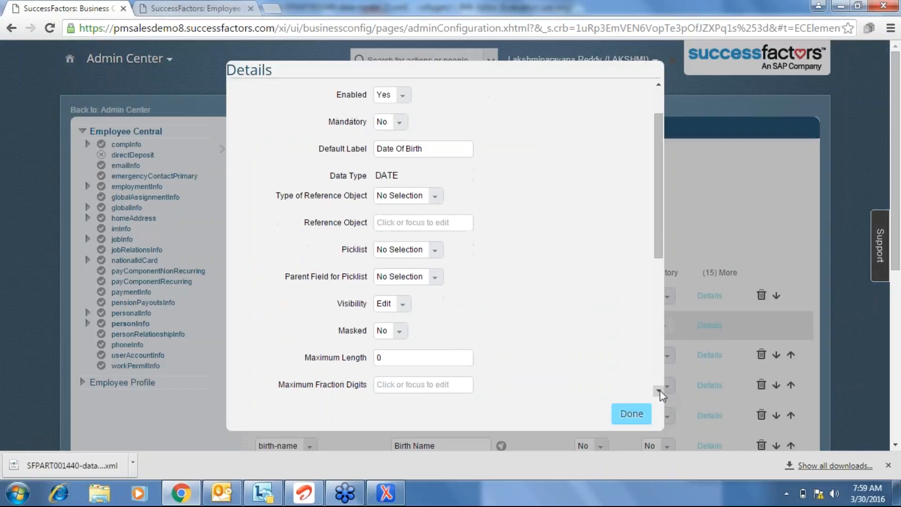
scroll(660, 390, down, 5)
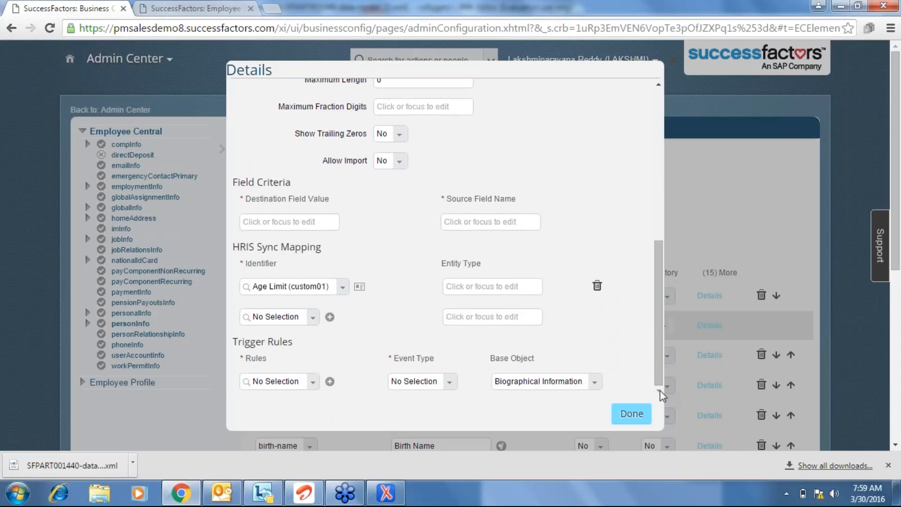
click(597, 286)
click(630, 421)
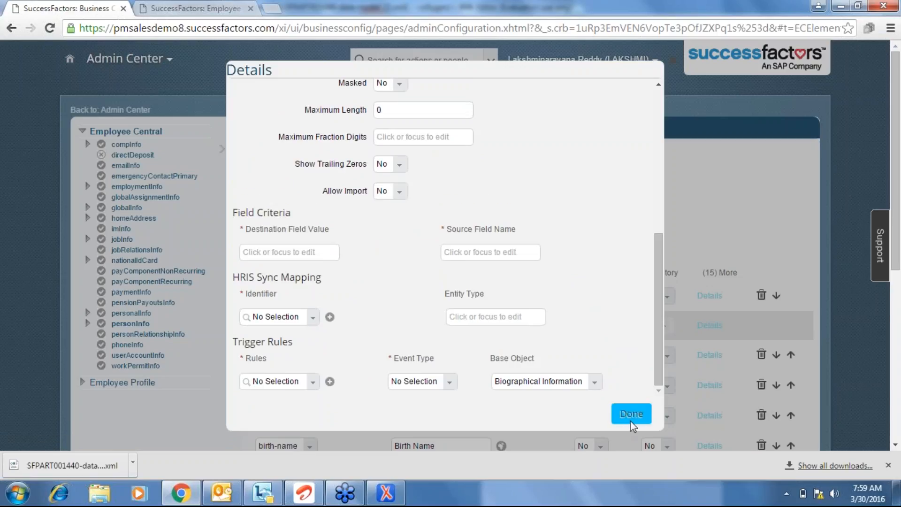
scroll(895, 420, down, 7)
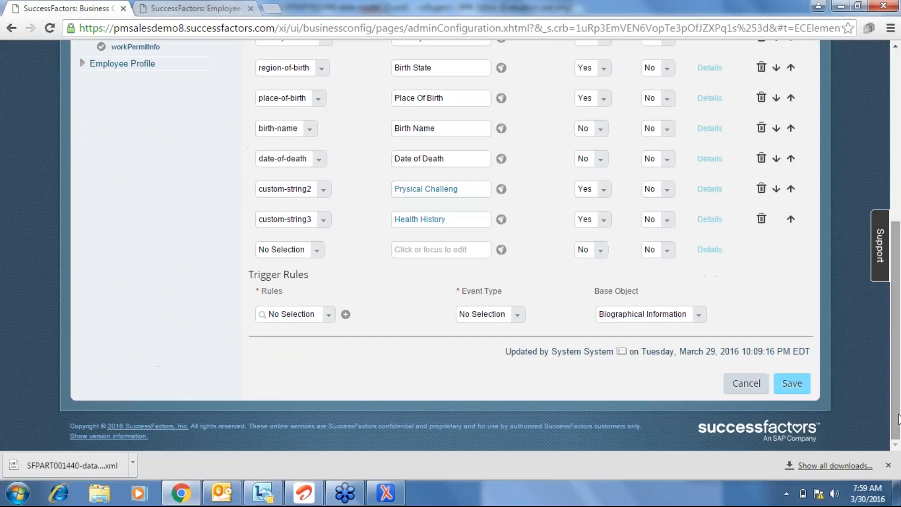
Save personInfo and confirm; the save fails with a data-model consistency error.
click(796, 382)
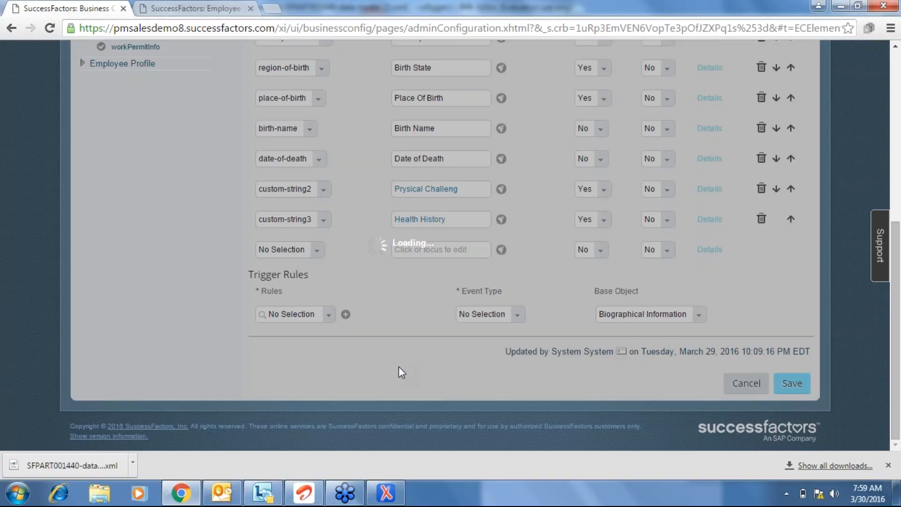
click(513, 359)
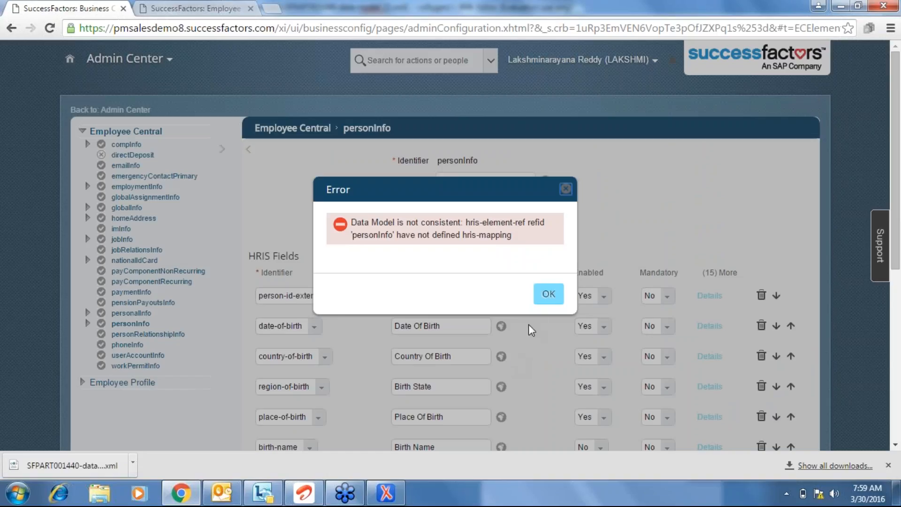
click(547, 296)
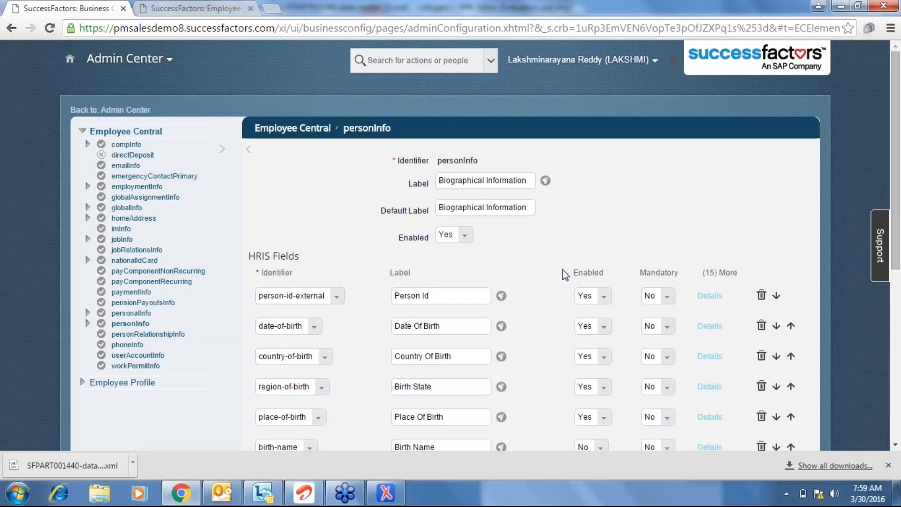
scroll(562, 273, down, 1)
scroll(562, 269, down, 5)
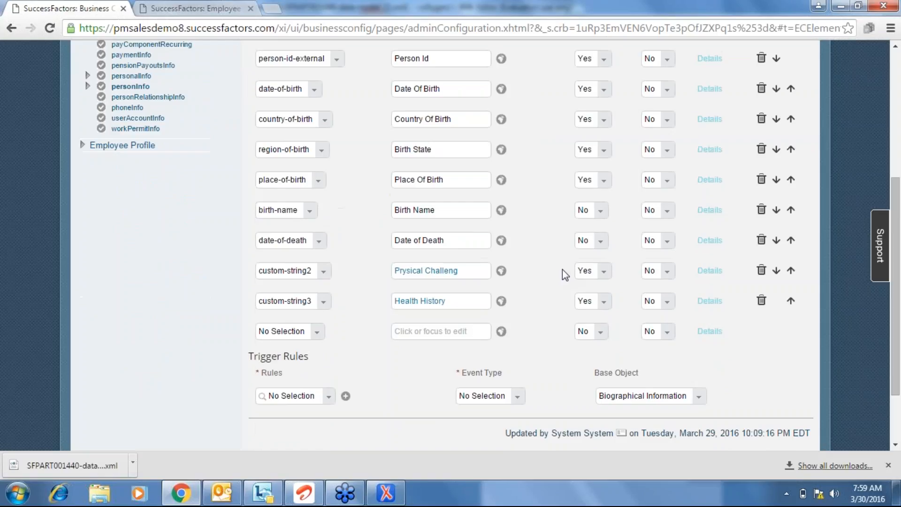
scroll(562, 269, up, 3)
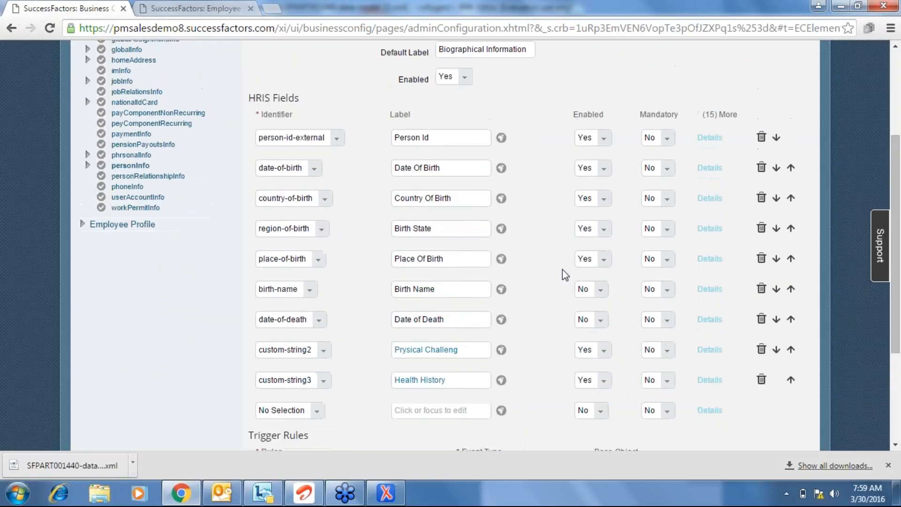
scroll(566, 274, up, 2)
scroll(565, 274, down, 1)
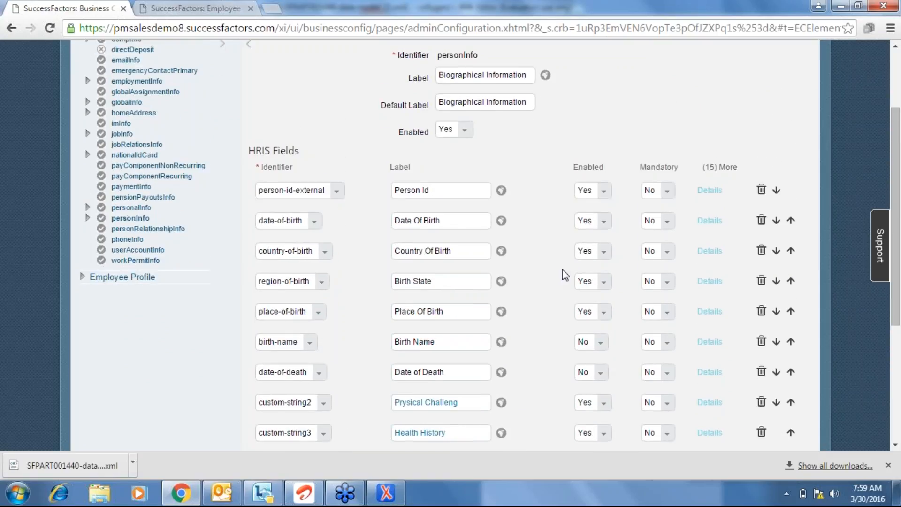
scroll(562, 268, down, 3)
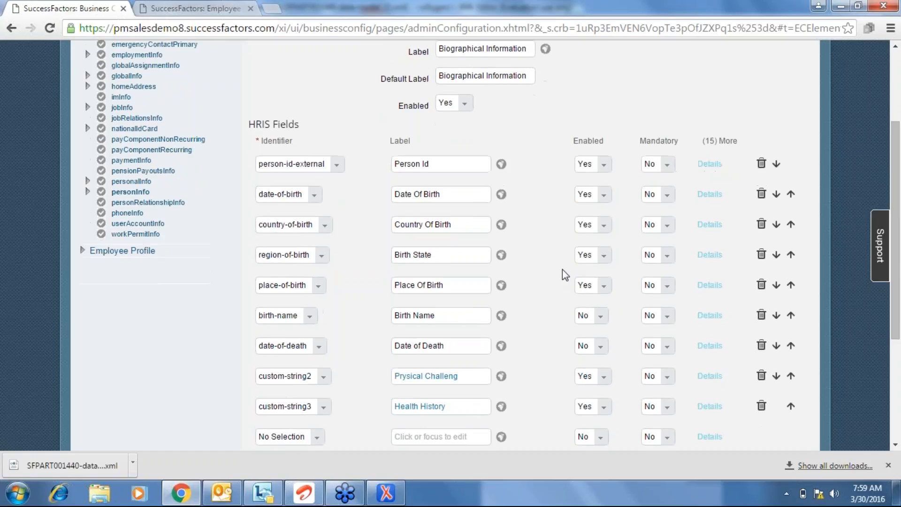
scroll(562, 269, down, 2)
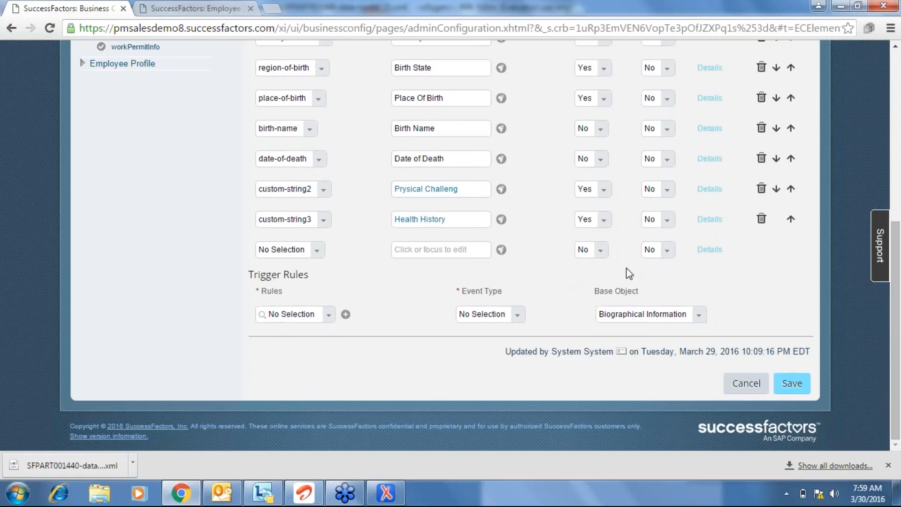
Save personInfo again, accepting automatic attribute changes; the hris-mapping data-model error recurs.
click(792, 389)
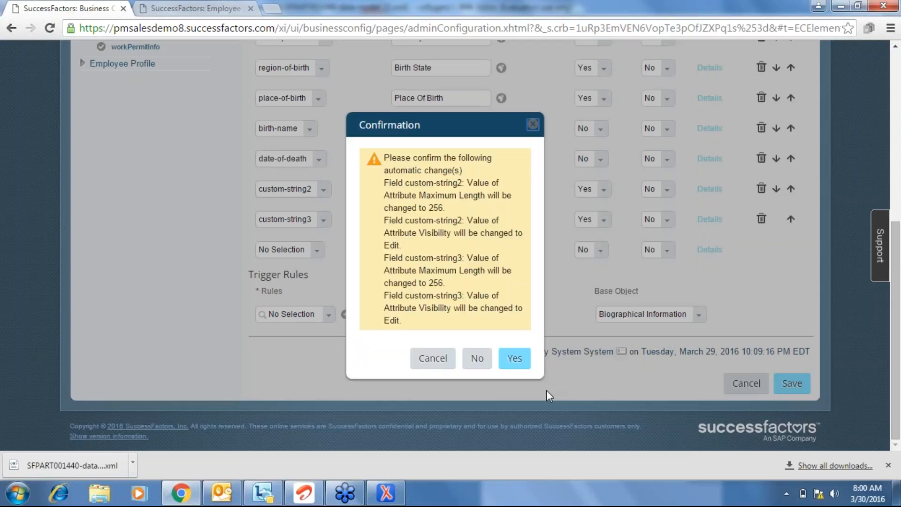
click(523, 362)
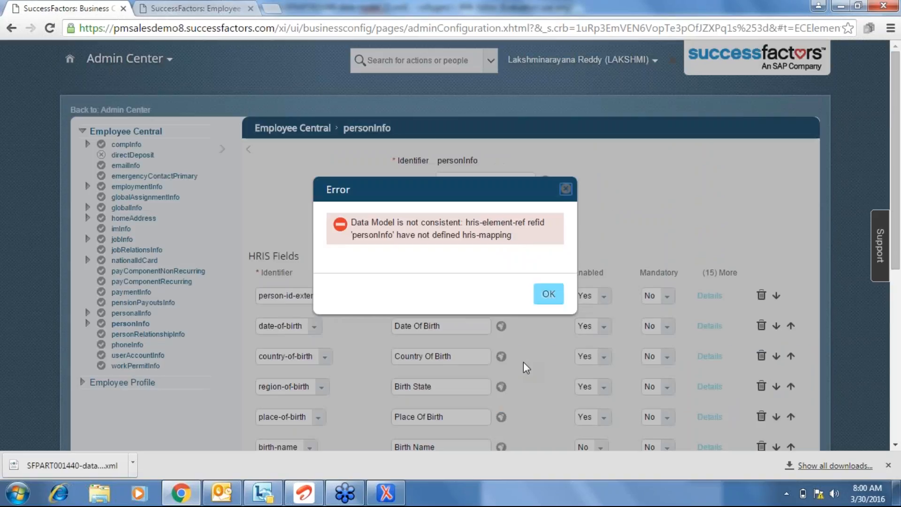
click(549, 297)
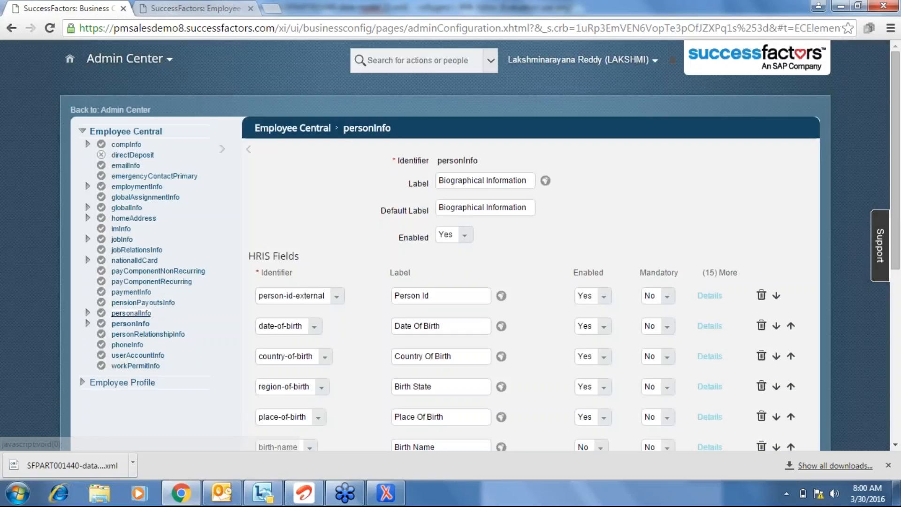
scroll(899, 427, down, 7)
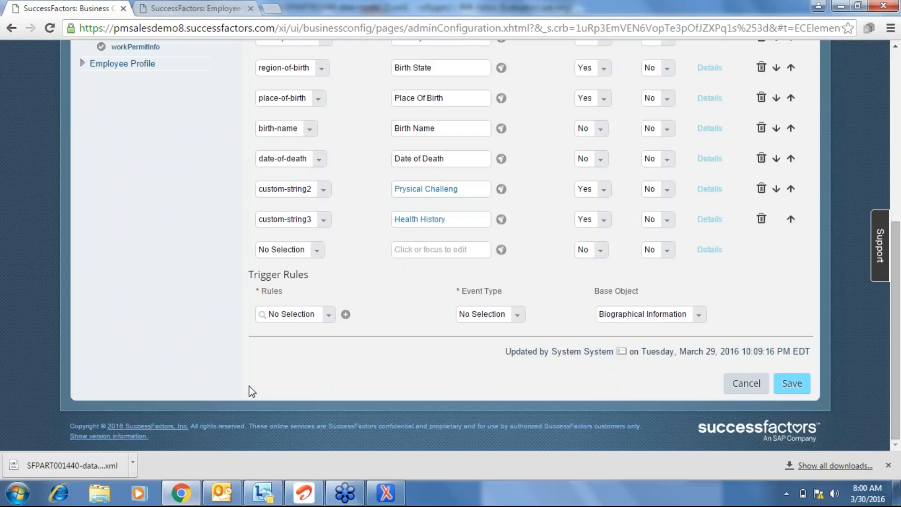
scroll(252, 391, up, 5)
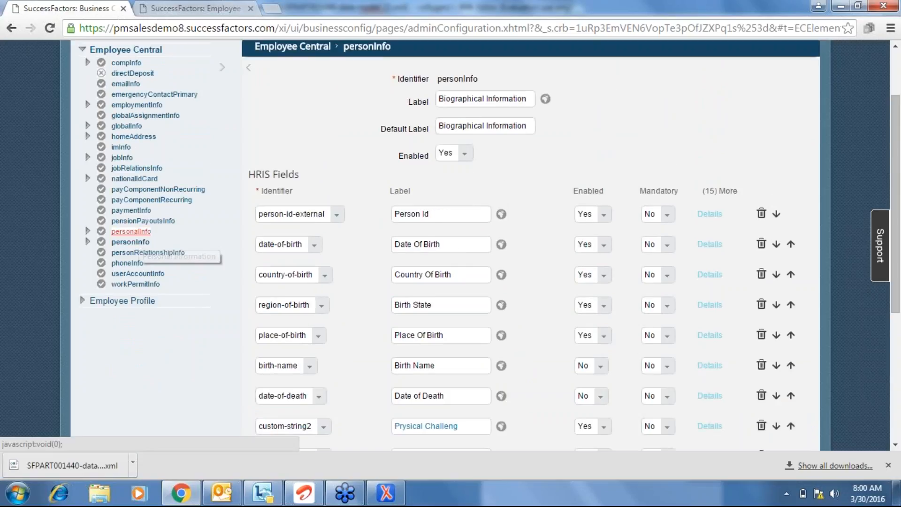
click(131, 231)
Add an enabled custom-string14 field labelled 'Physical Challeng' to personalInfo and save, accepting automatic changes.
click(493, 292)
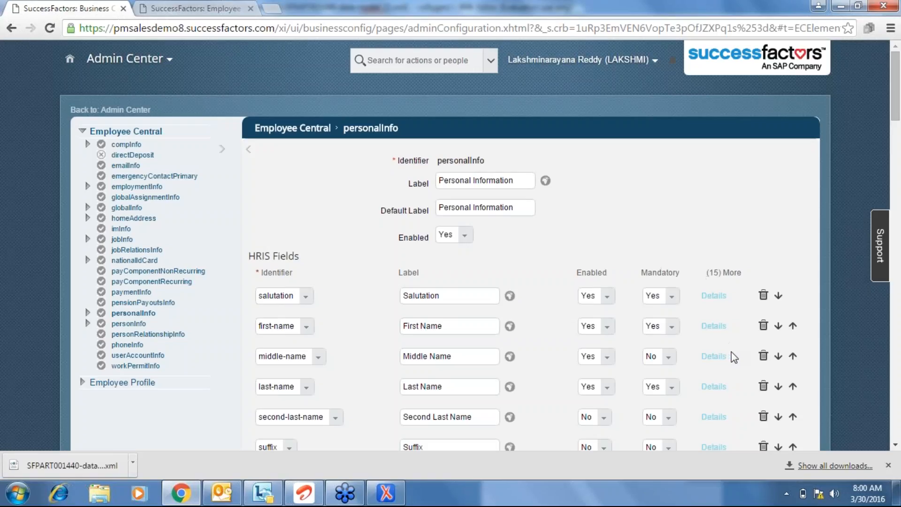
scroll(896, 413, down, 20)
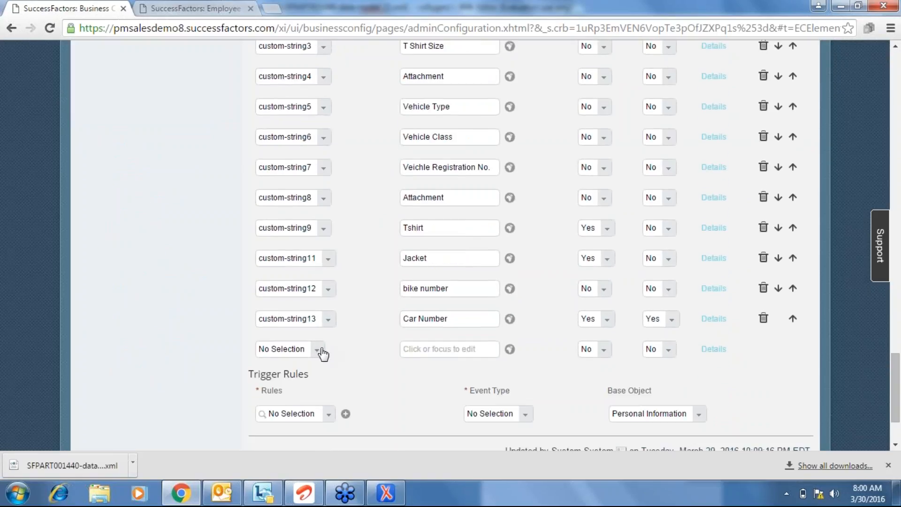
click(321, 350)
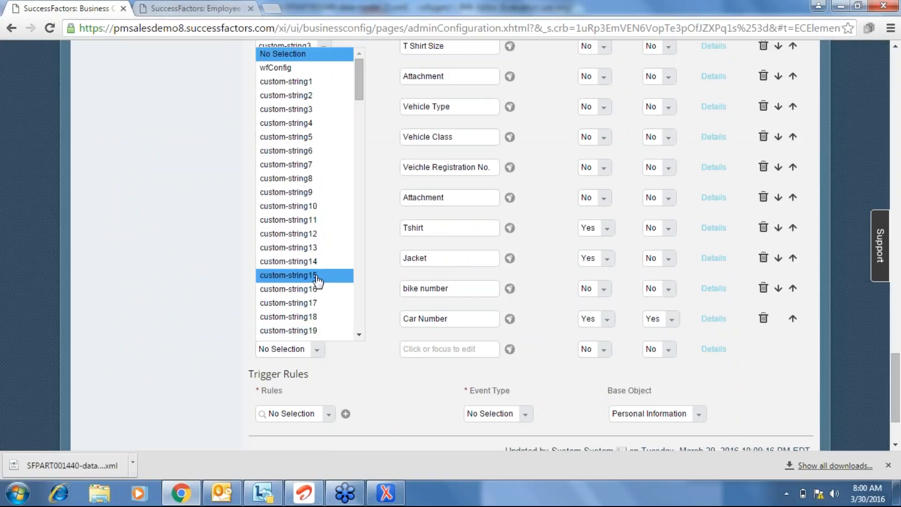
click(310, 261)
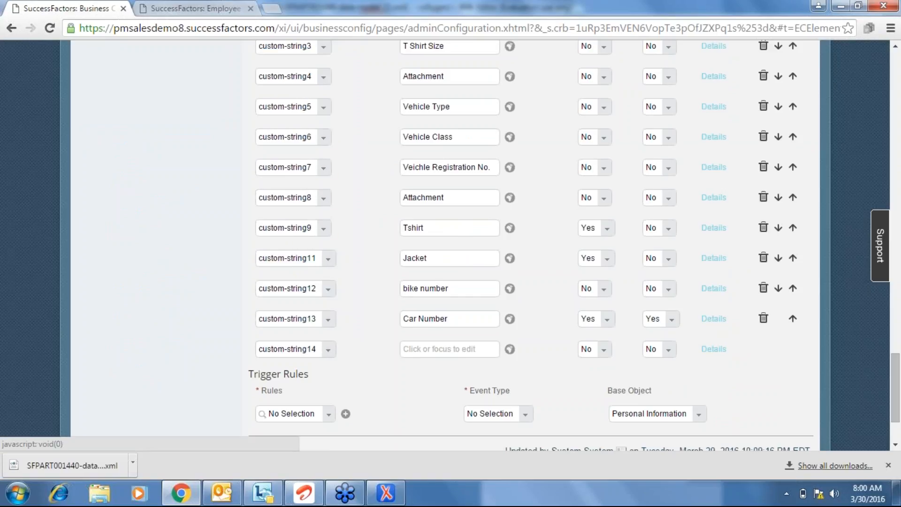
click(429, 348)
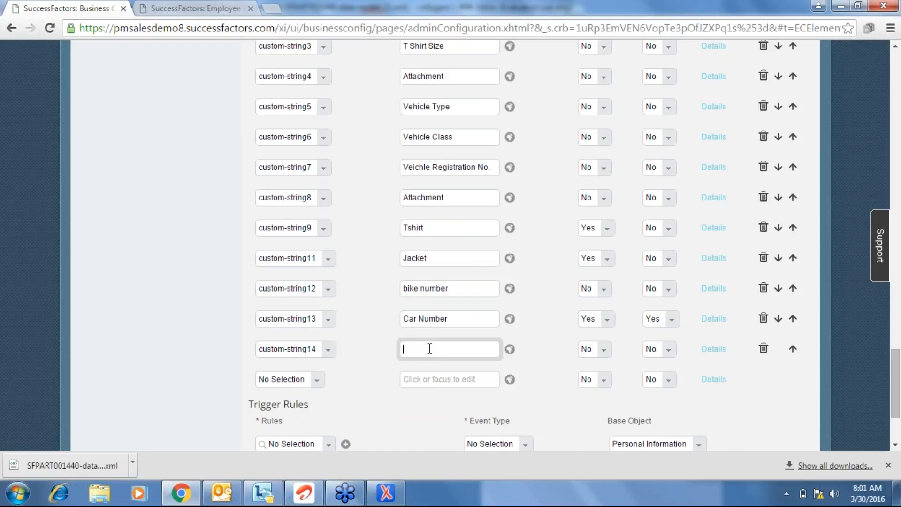
text(Physical Challeng)
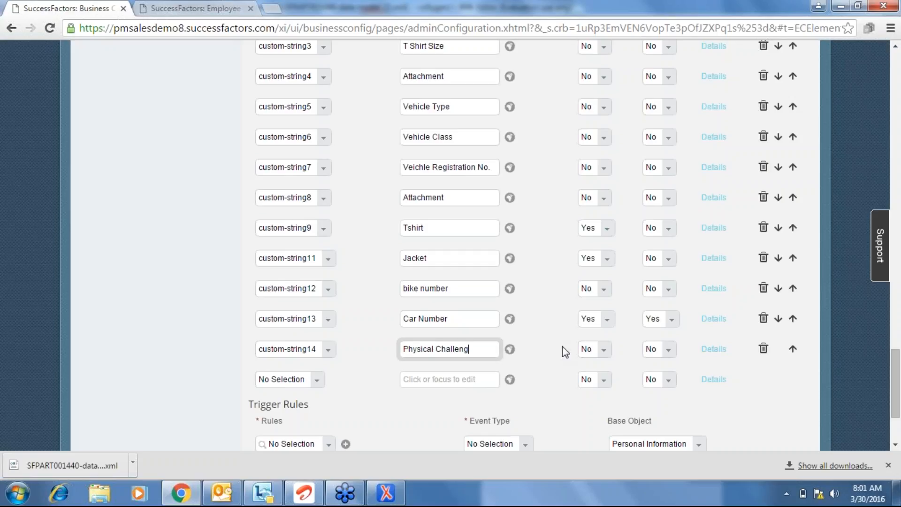
click(604, 353)
click(600, 377)
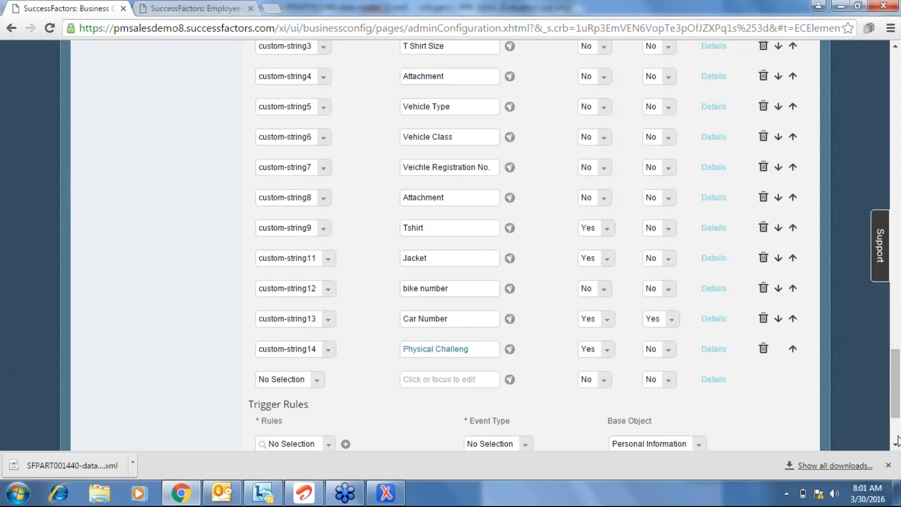
scroll(815, 385, down, 3)
click(799, 382)
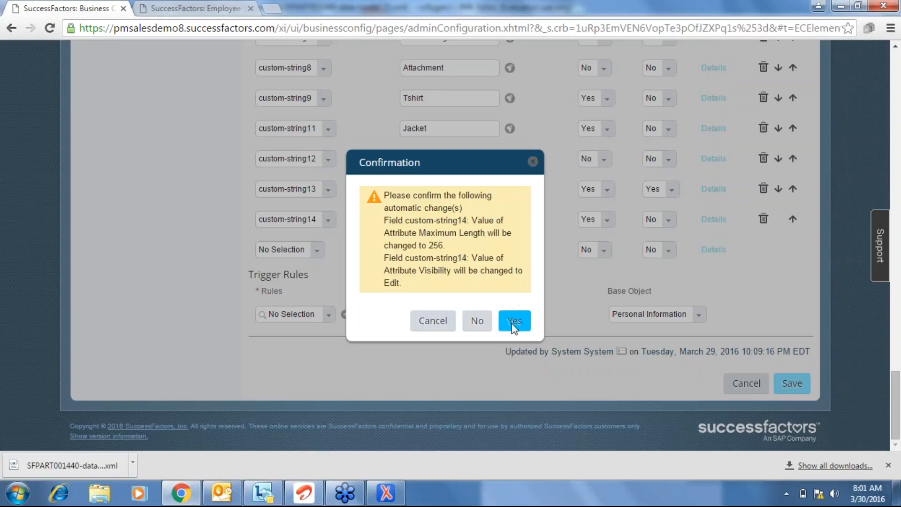
click(513, 323)
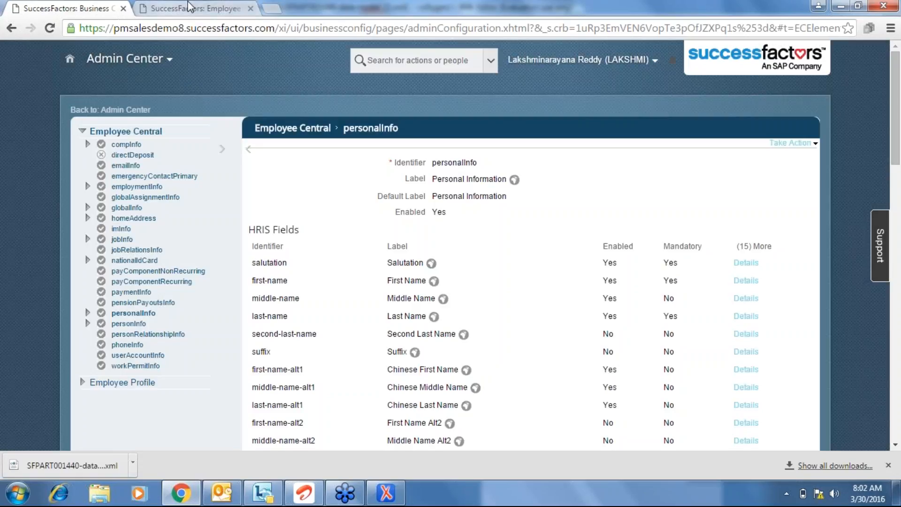
Return the second tab to Admin Center and open 'Add a new employee' via the 'add a new' search.
click(190, 7)
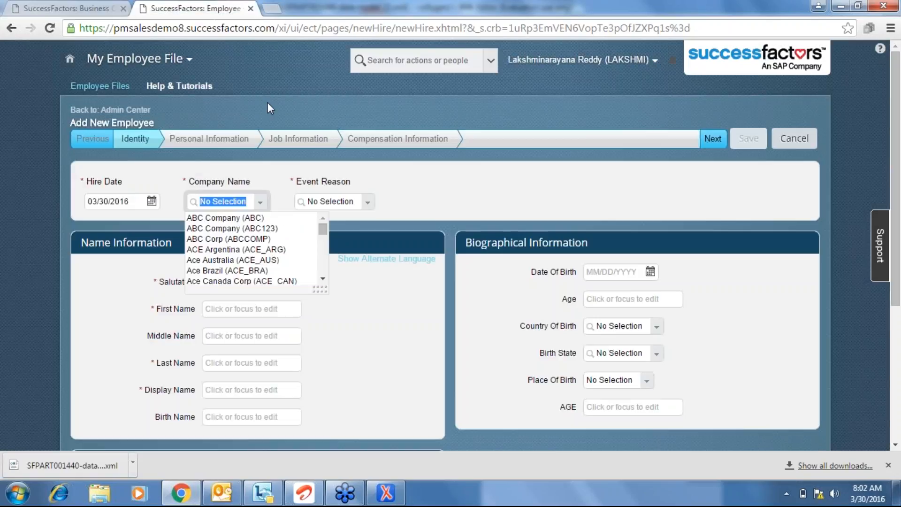
click(129, 112)
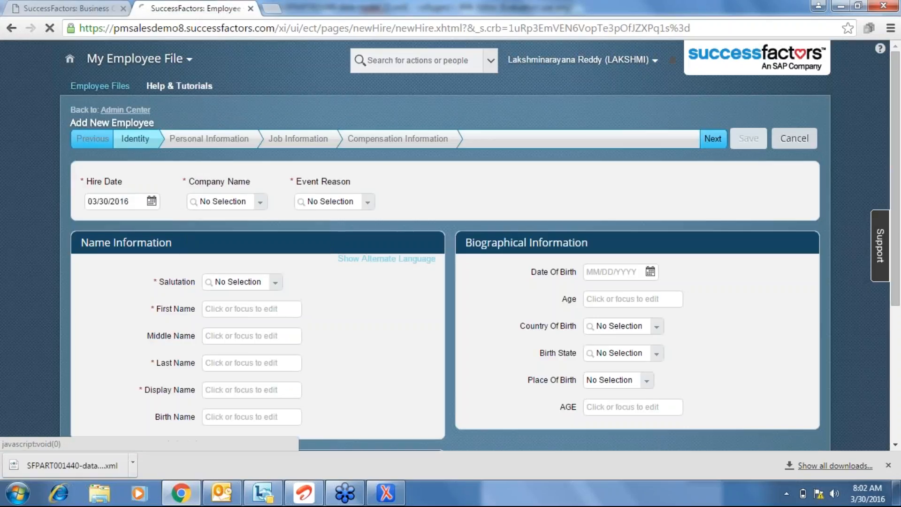
click(66, 9)
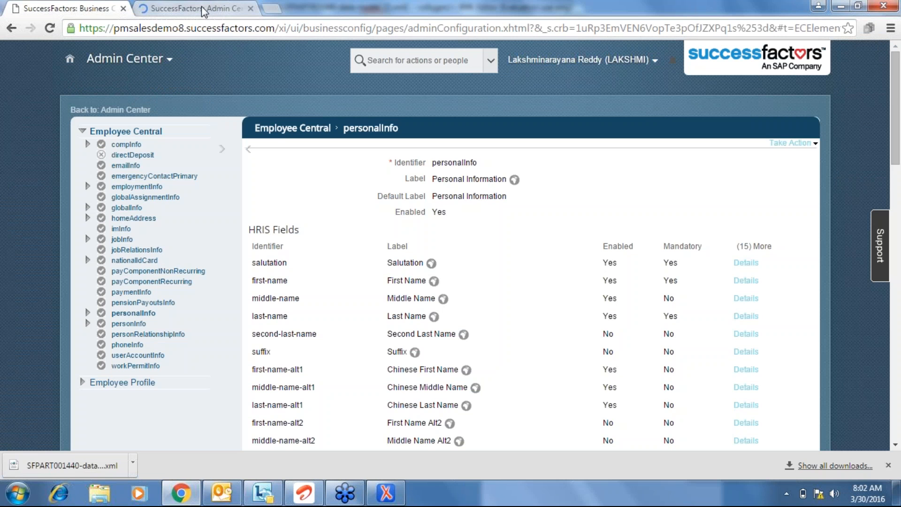
click(201, 7)
click(75, 8)
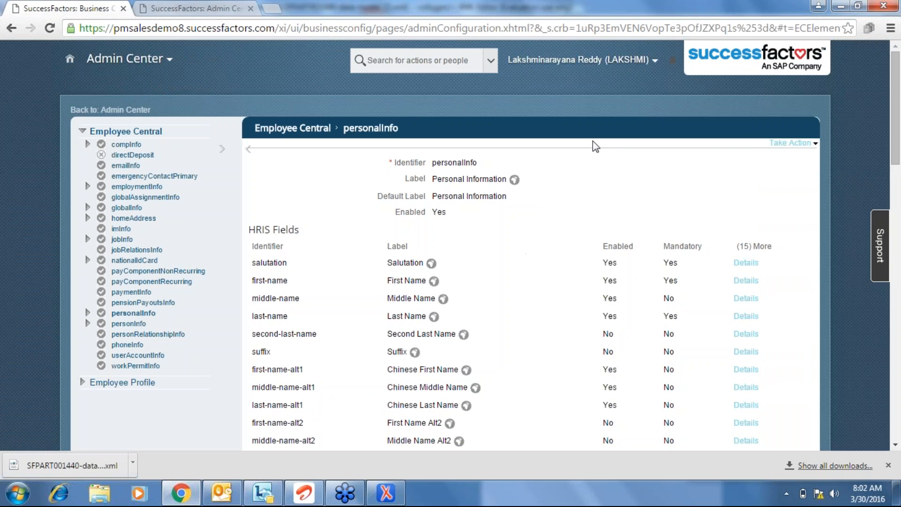
click(178, 10)
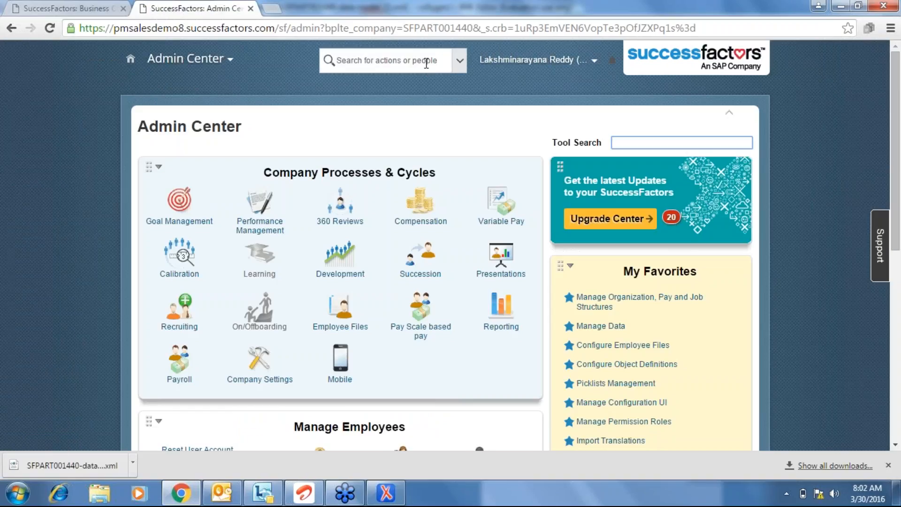
click(411, 52)
text(a)
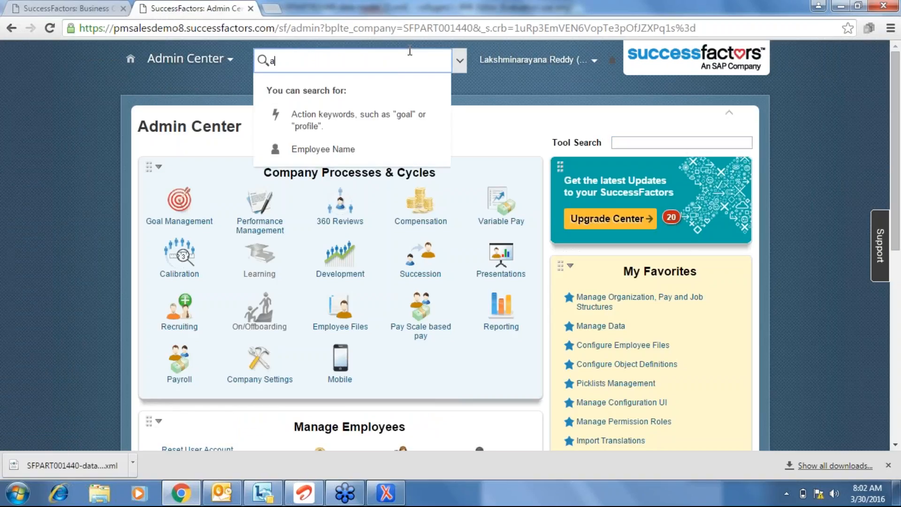
text(dd a new)
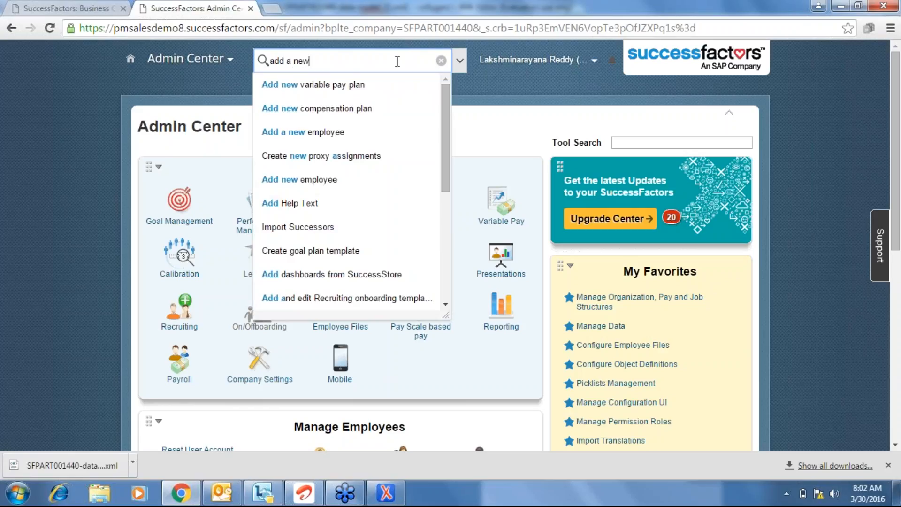
click(342, 134)
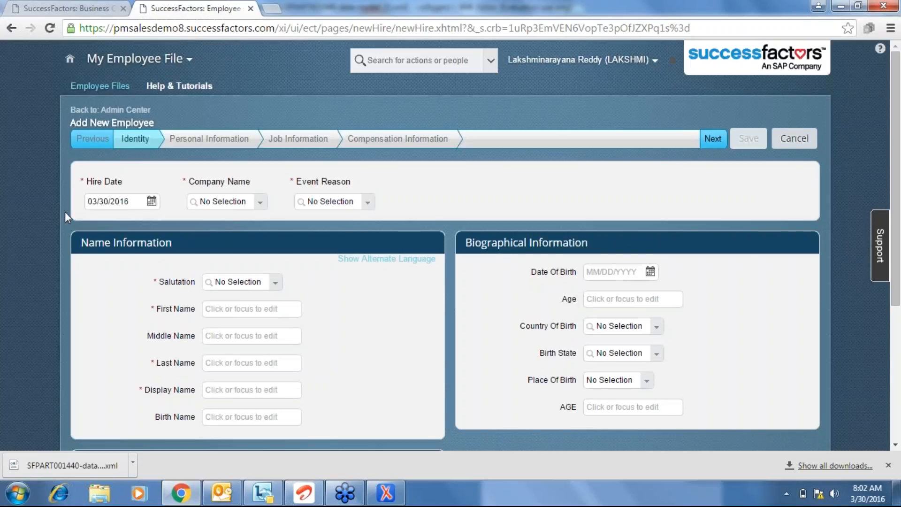
Set the company to Ace India (ACE_IND) and event reason to Acquired employee (HIRACQRE).
scroll(65, 212, down, 2)
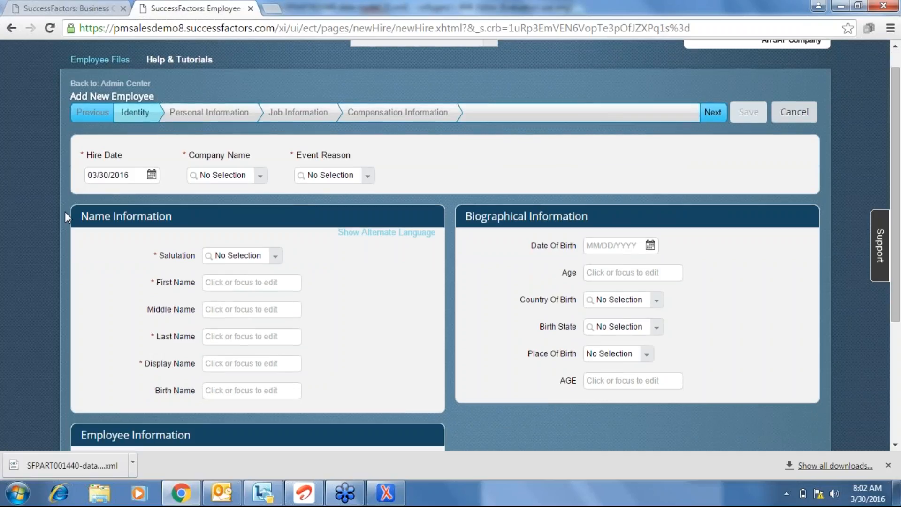
scroll(65, 212, up, 1)
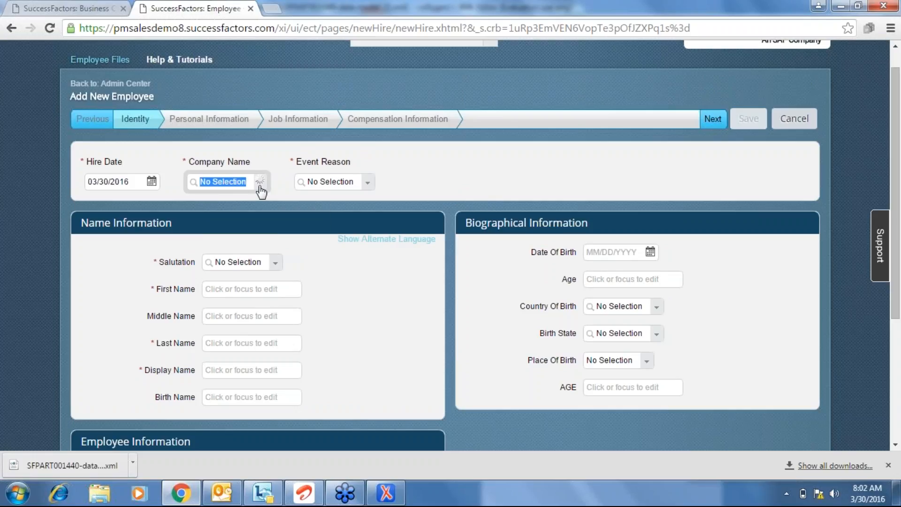
text(india)
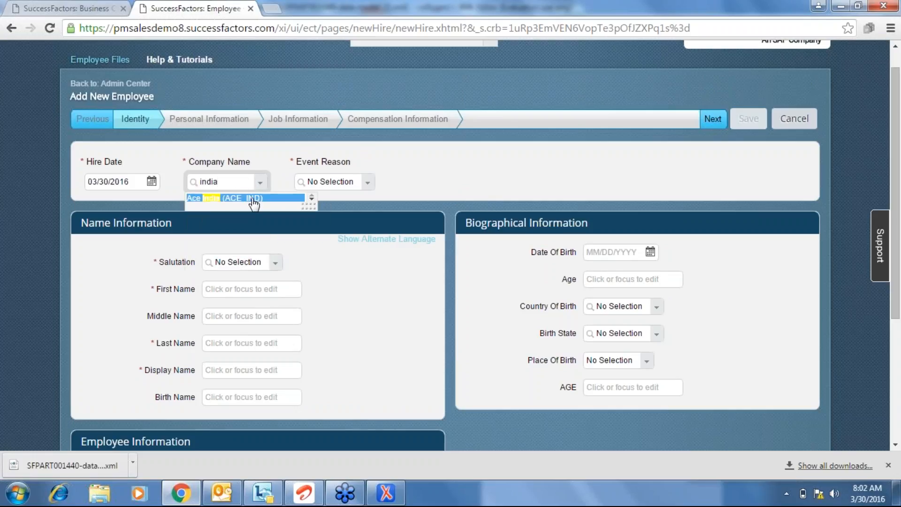
click(251, 202)
click(398, 186)
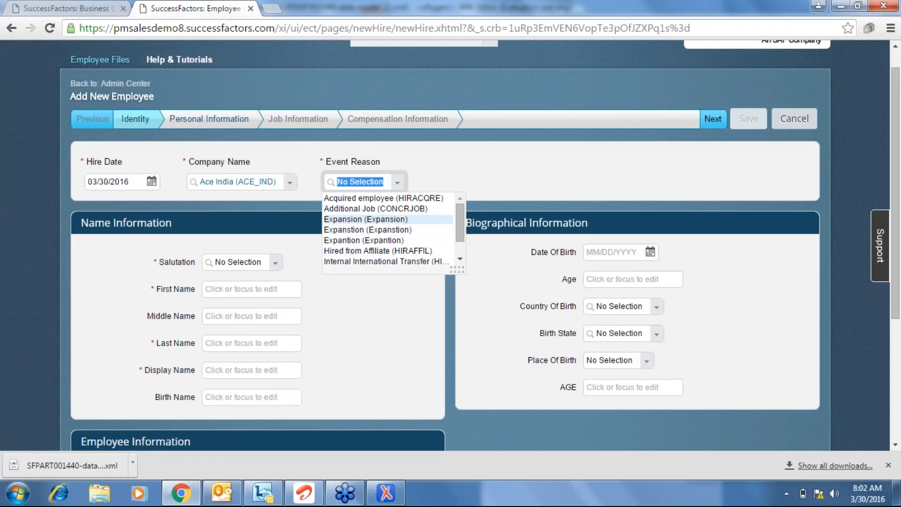
click(385, 198)
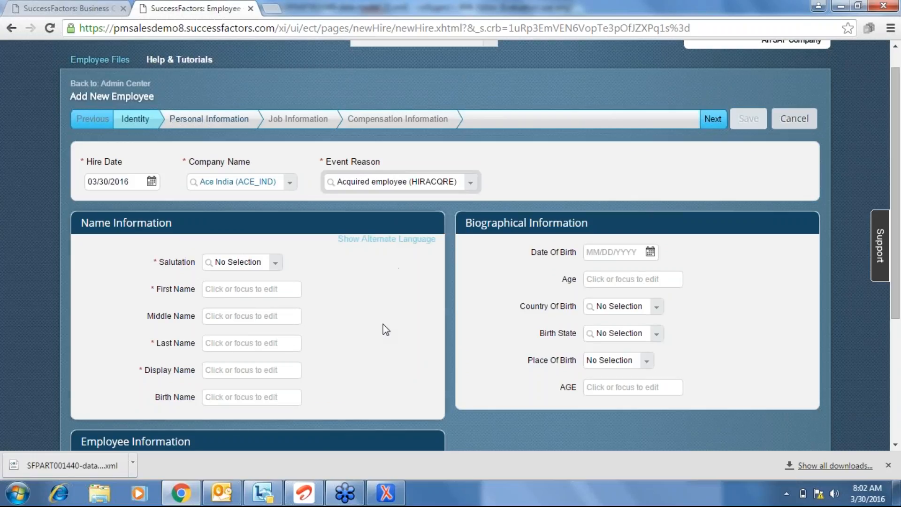
Choose salutation Mr., enter the new hire's first, last and display names, and continue to Personal Information.
click(276, 263)
click(262, 293)
click(255, 288)
text(fsafsf)
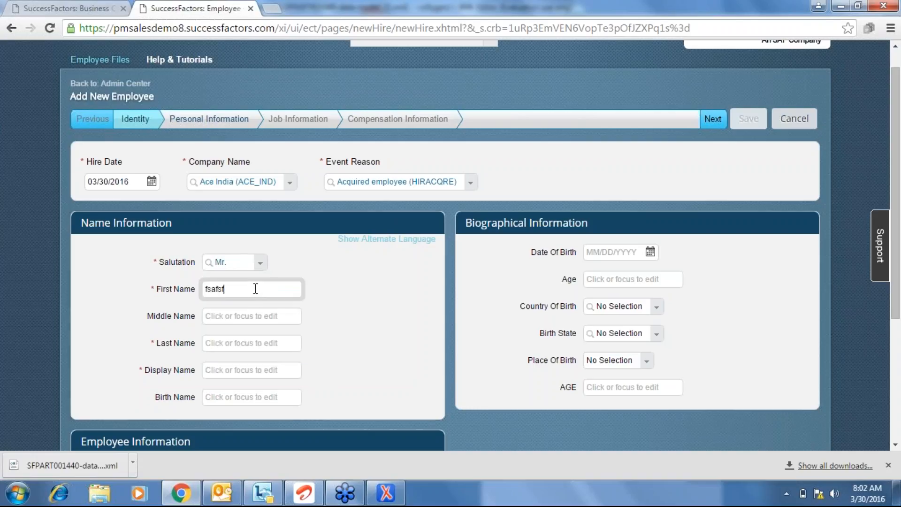
click(260, 338)
text(afdaf)
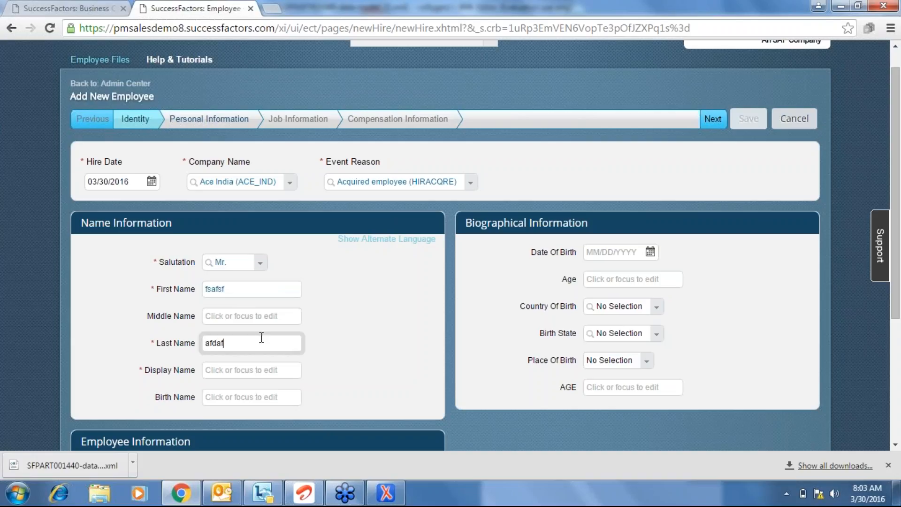
click(258, 369)
text(afaf)
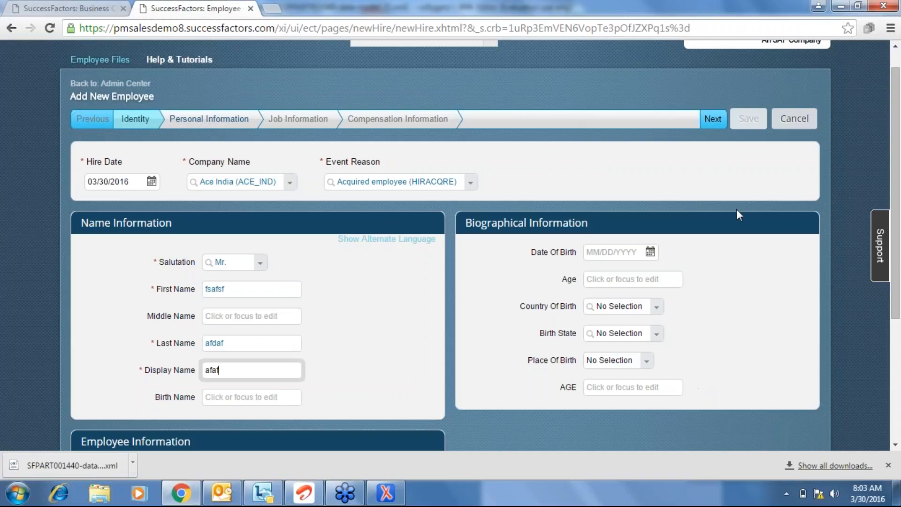
click(711, 120)
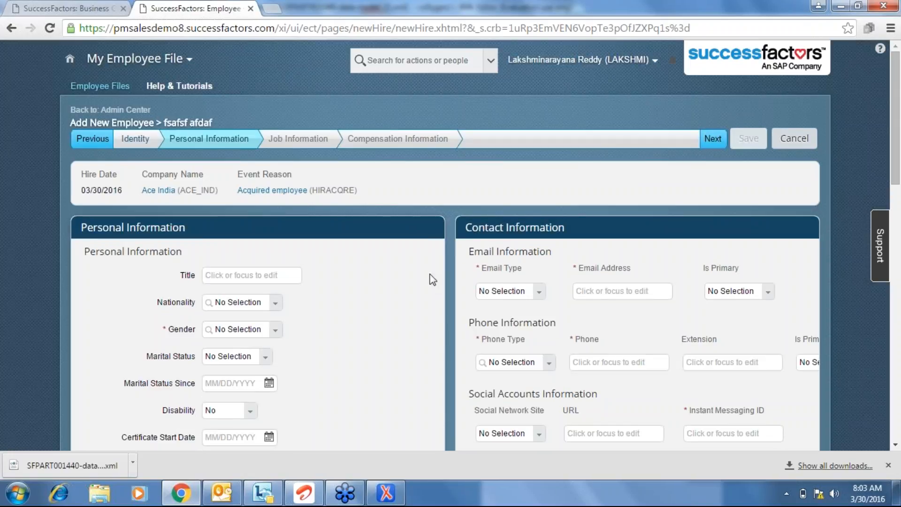
Scroll Personal Information down to the Physical Challenge field, then bring the data model XML forward.
scroll(432, 279, down, 1)
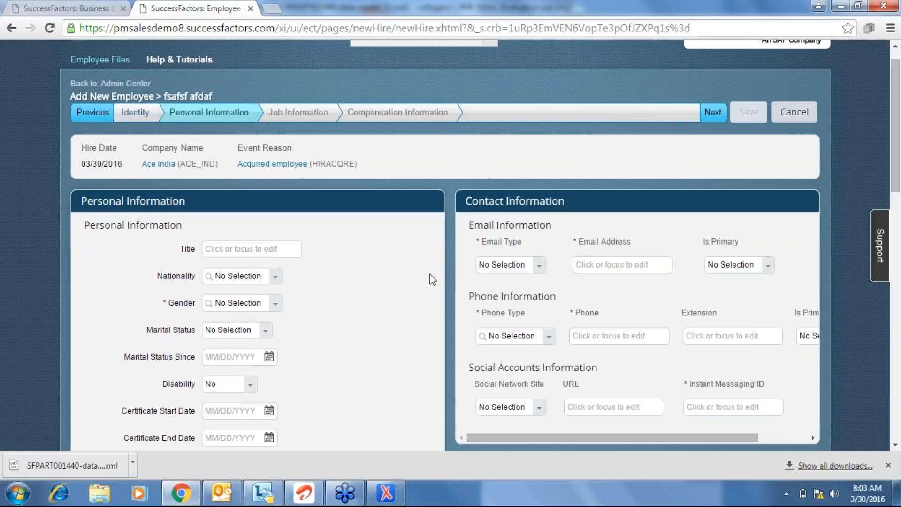
scroll(432, 279, down, 1)
scroll(432, 279, down, 5)
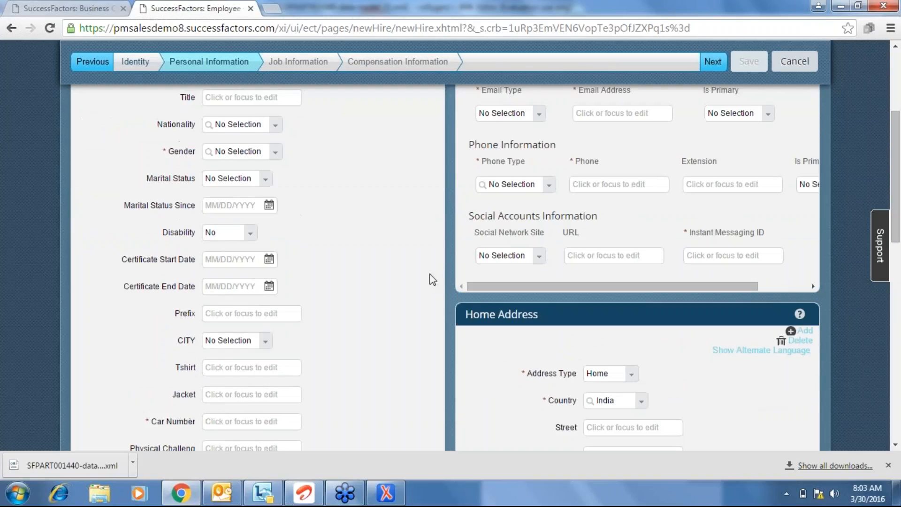
scroll(428, 277, down, 2)
drag(132, 396, 205, 398)
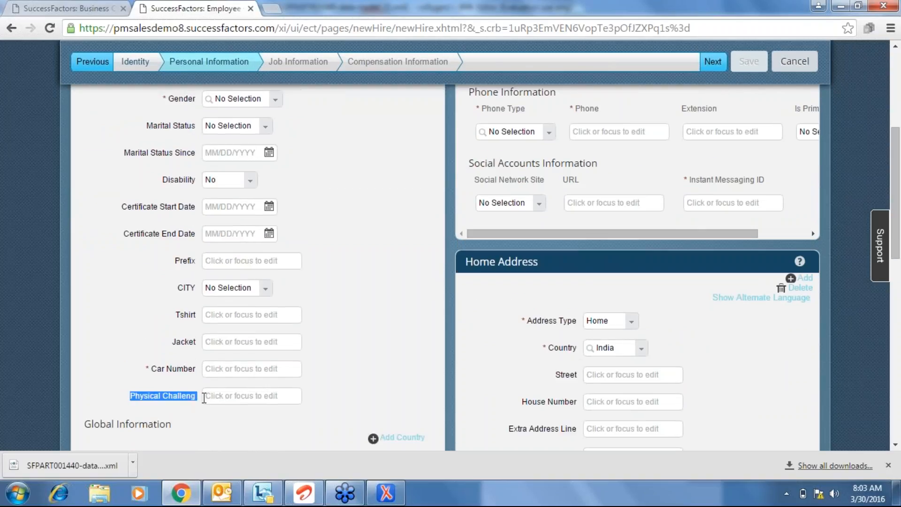
click(57, 3)
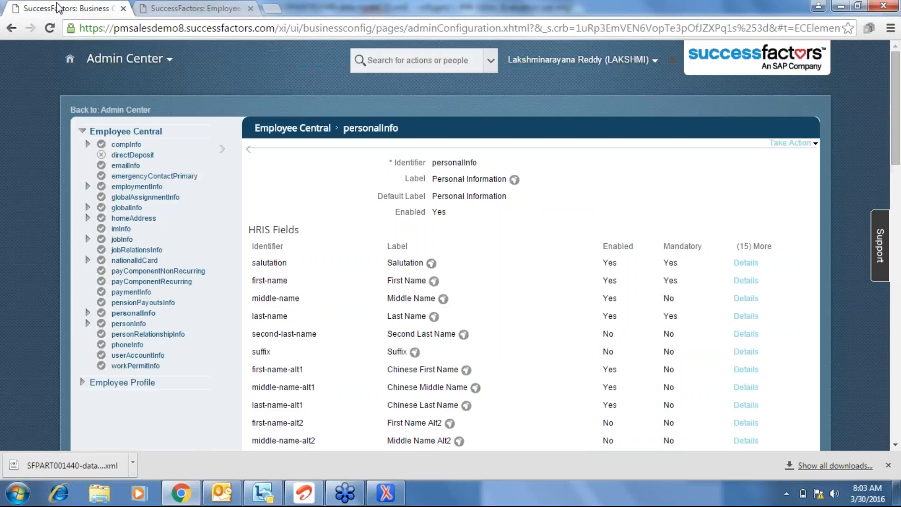
click(396, 496)
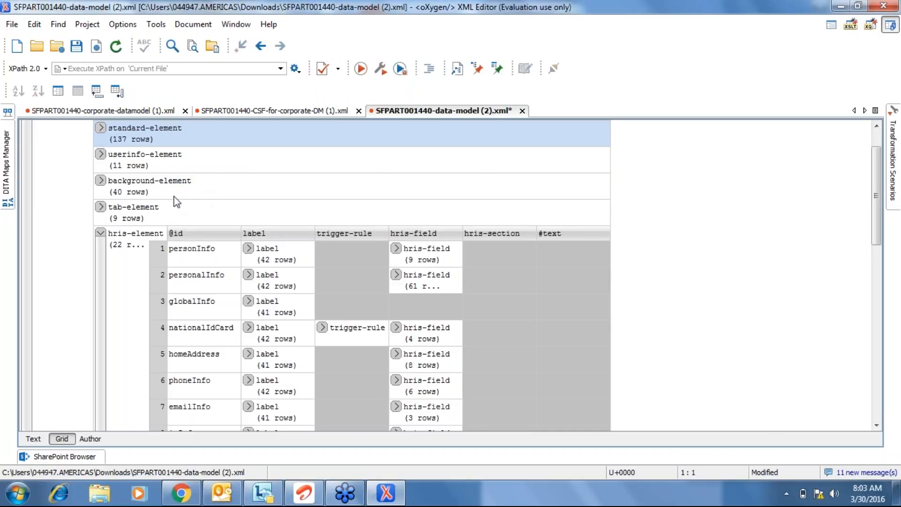
click(181, 494)
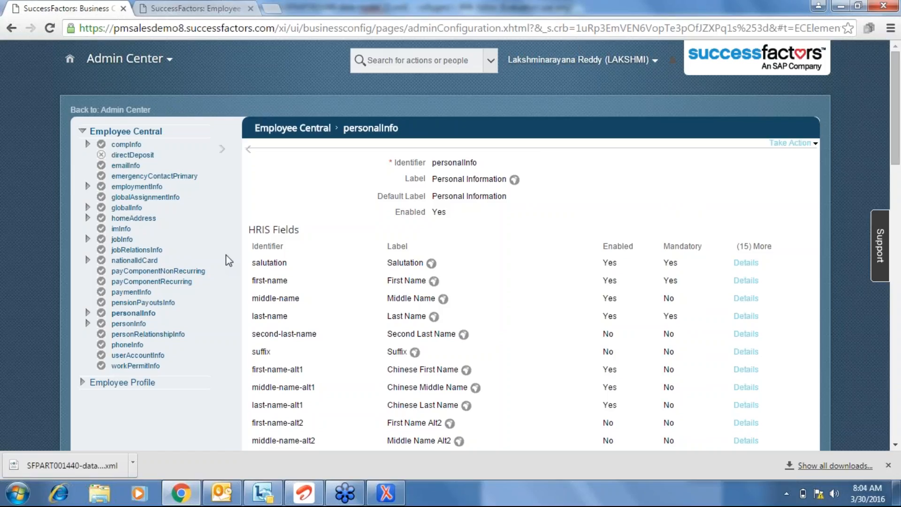
Hide oXygen and put personalInfo into correction mode with Take Action > Make Correction.
click(385, 491)
click(385, 491)
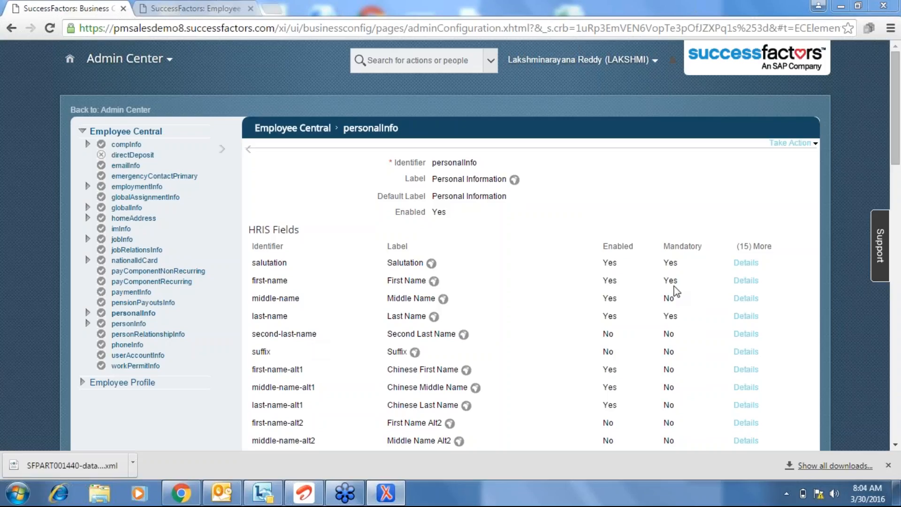
click(791, 143)
click(791, 157)
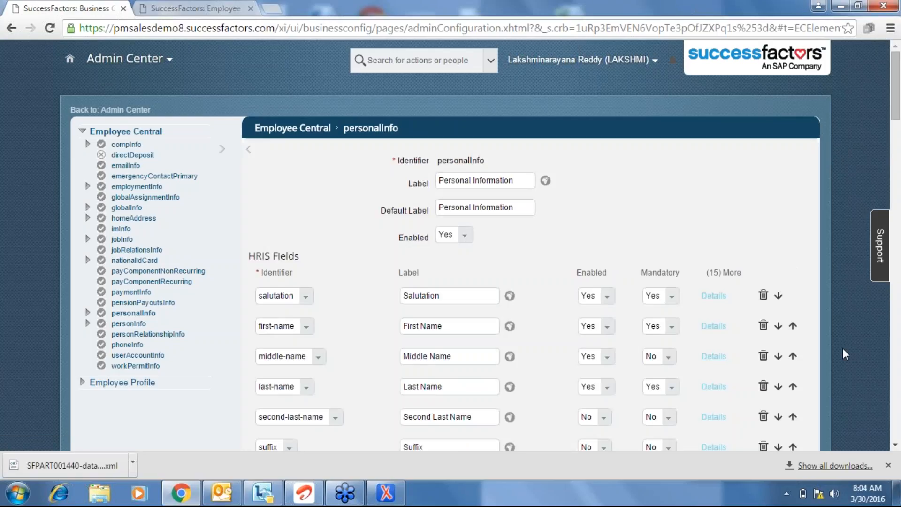
click(713, 296)
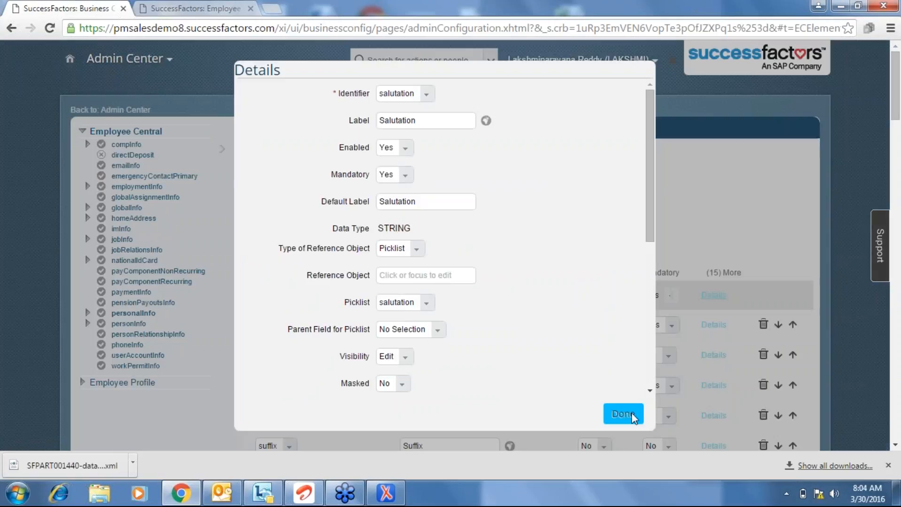
click(626, 414)
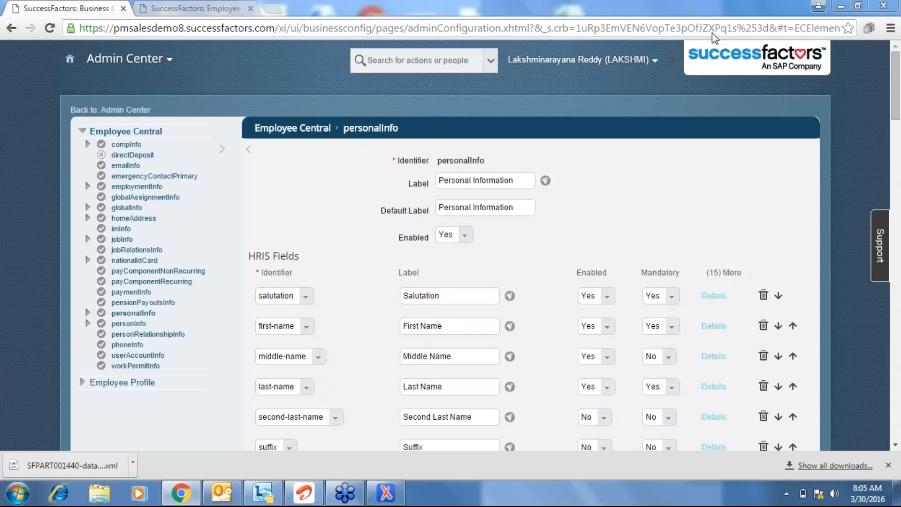
click(714, 296)
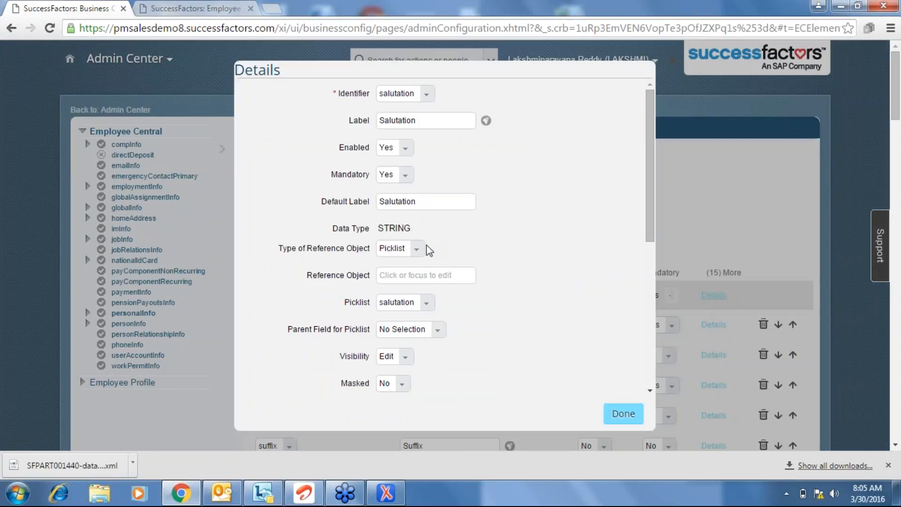
click(417, 248)
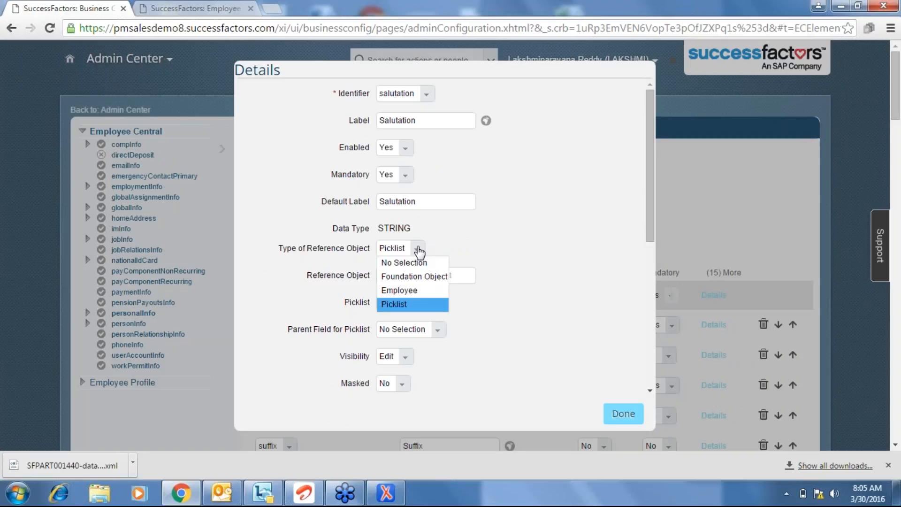
click(530, 247)
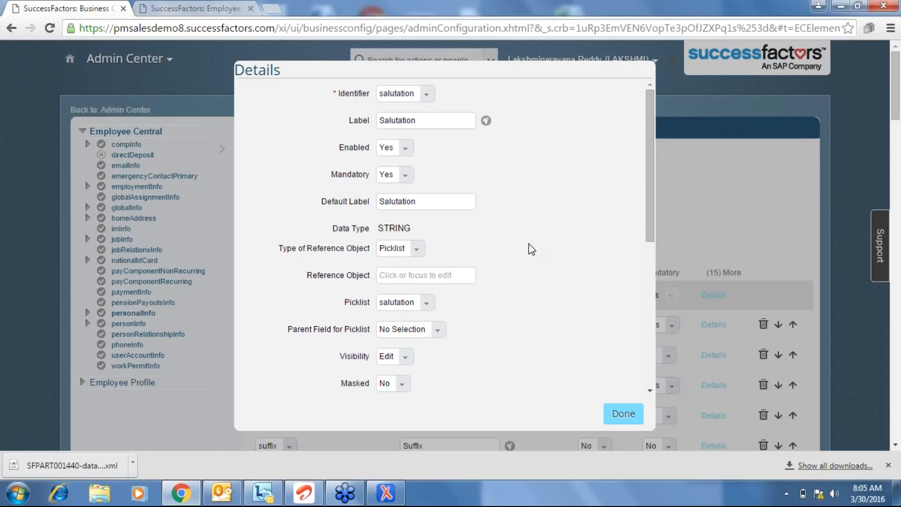
click(624, 413)
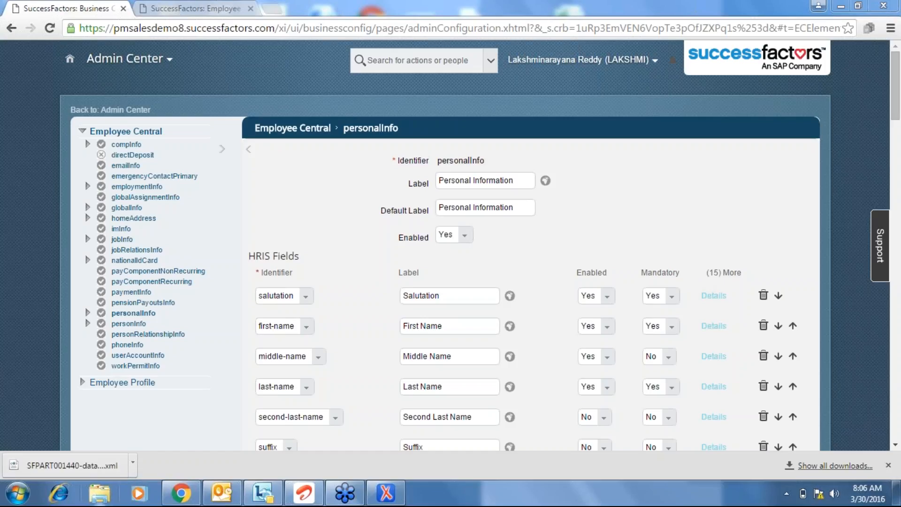
In a maximized Explorer window, browse Desktop > SF > EC Classes and select Configuration Workbook_EC Foundation Objects.
click(100, 495)
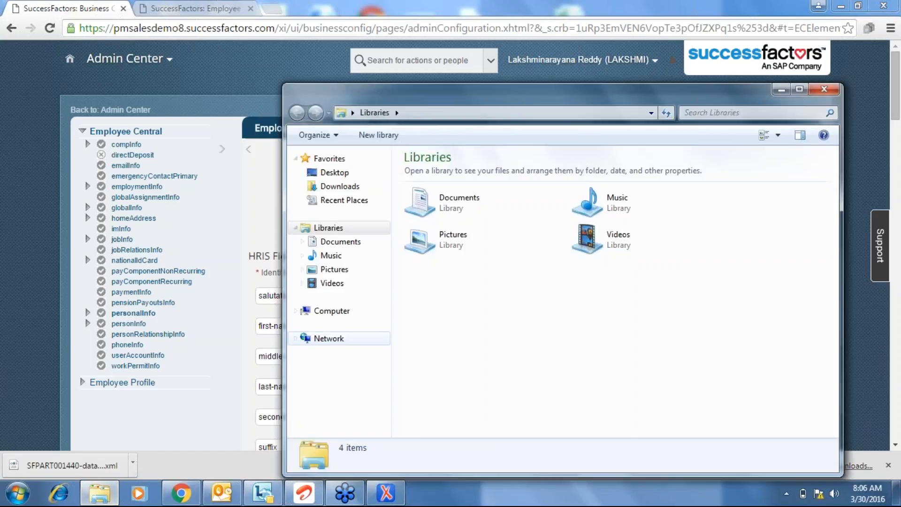
double_click(445, 104)
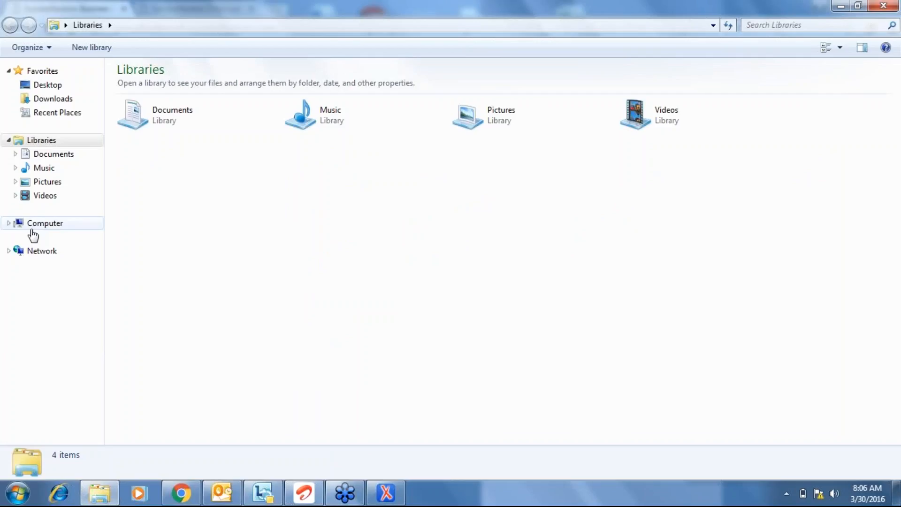
click(49, 86)
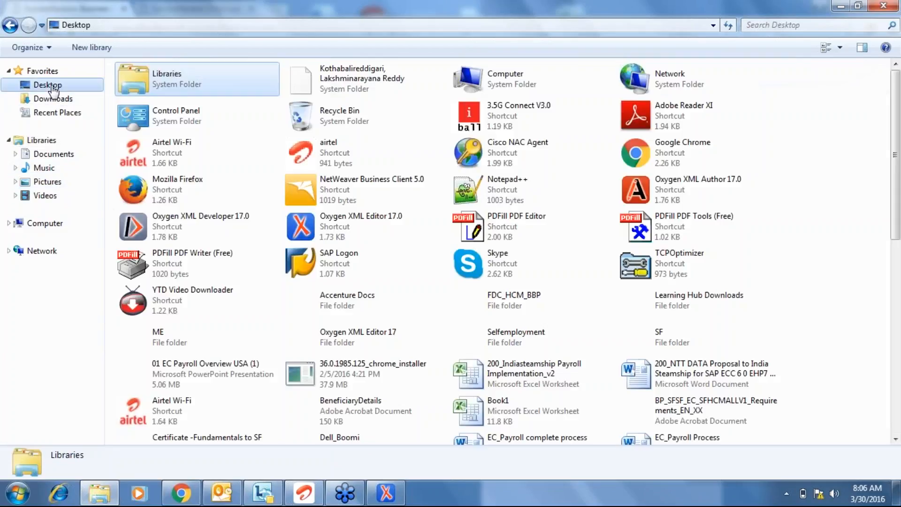
click(187, 121)
text(sf)
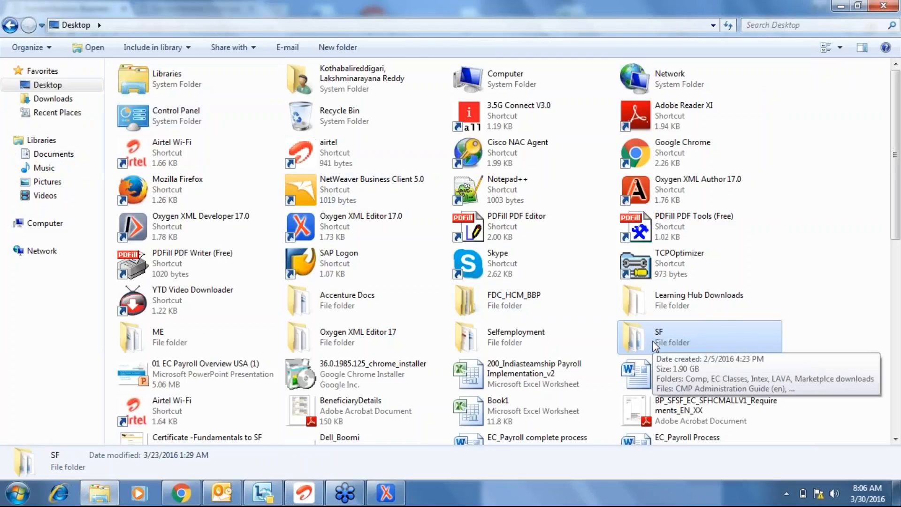
double_click(655, 346)
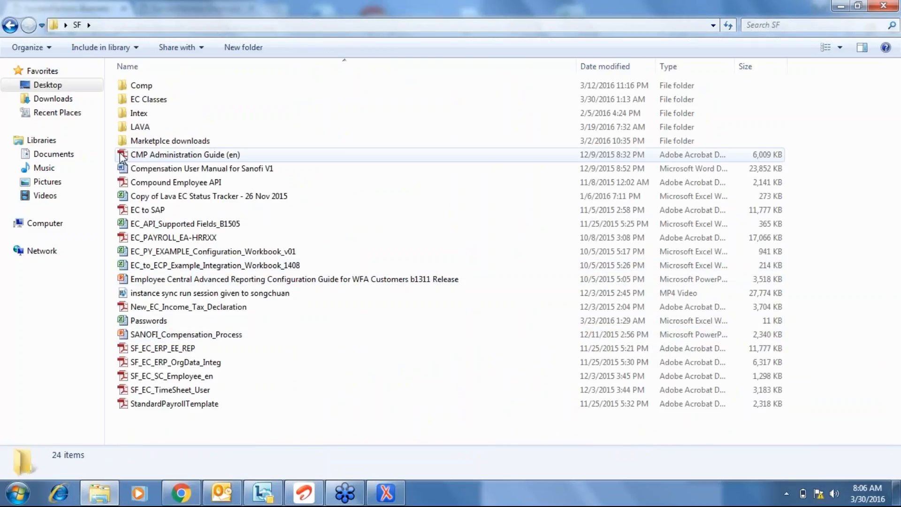
double_click(151, 99)
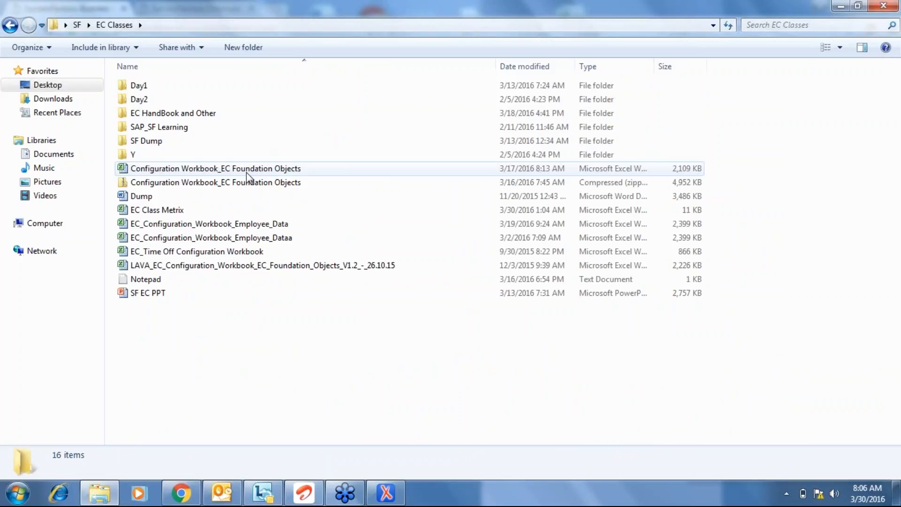
click(247, 172)
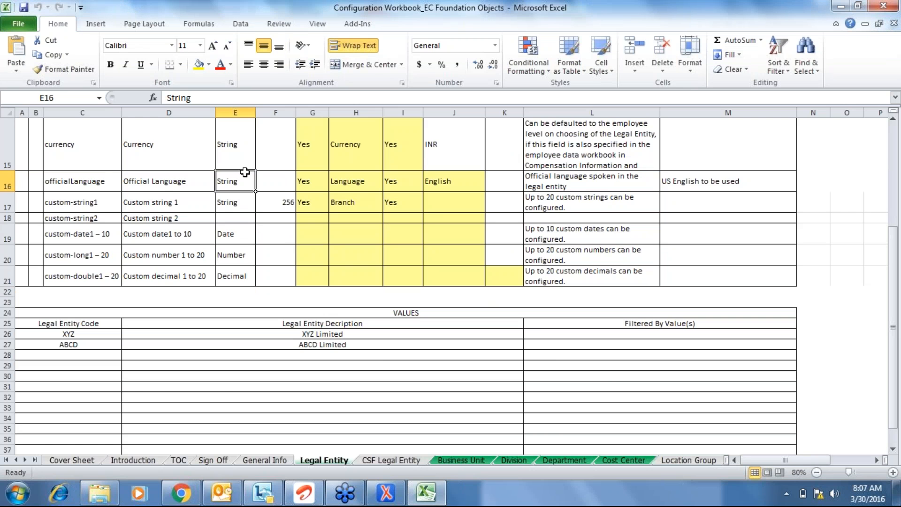
Jump to the top, cycle sheets back to Legal Entity, and inspect the externalCode and Entity Name rows.
key(ctrl+Up)
key(ctrl+Up)
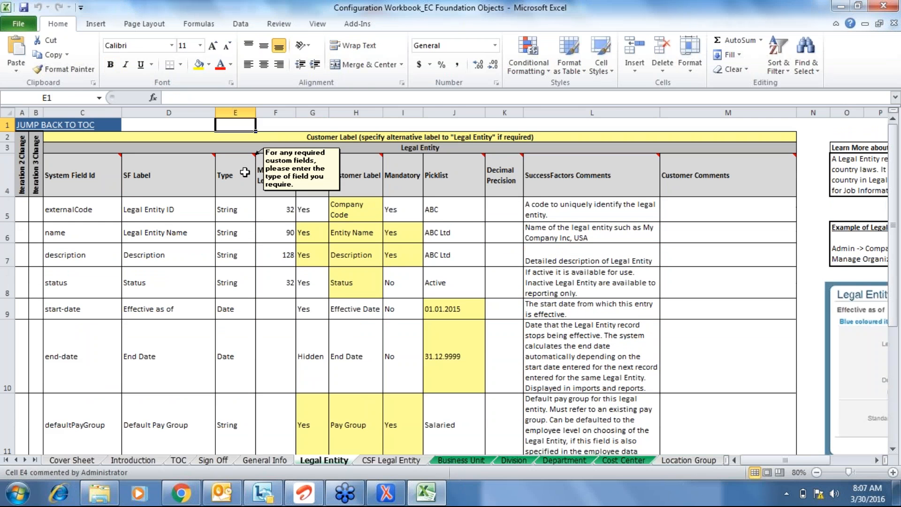
key(ctrl+Page_Up)
key(ctrl+Page_Up)
key(ctrl+Page_Up)
key(ctrl+Page_Up)
key(ctrl+Page_Up)
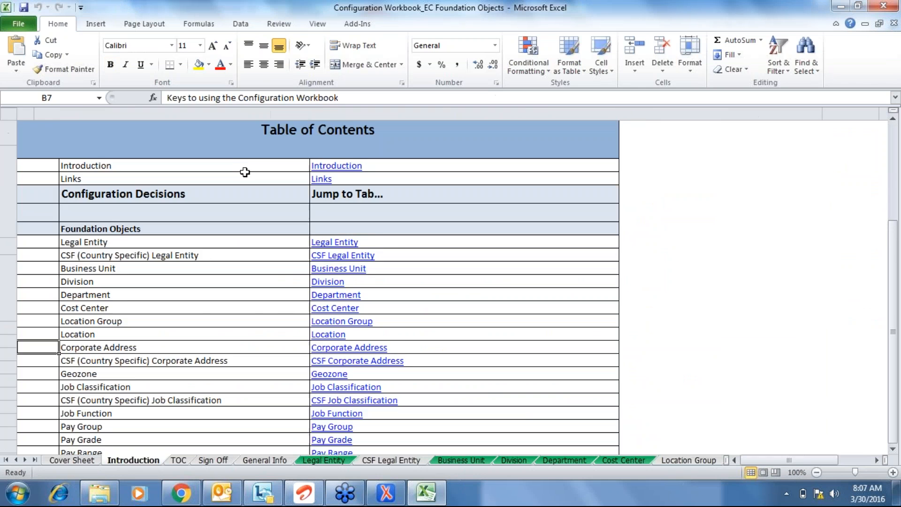
key(ctrl+Page_Down)
key(ctrl+Page_Down)
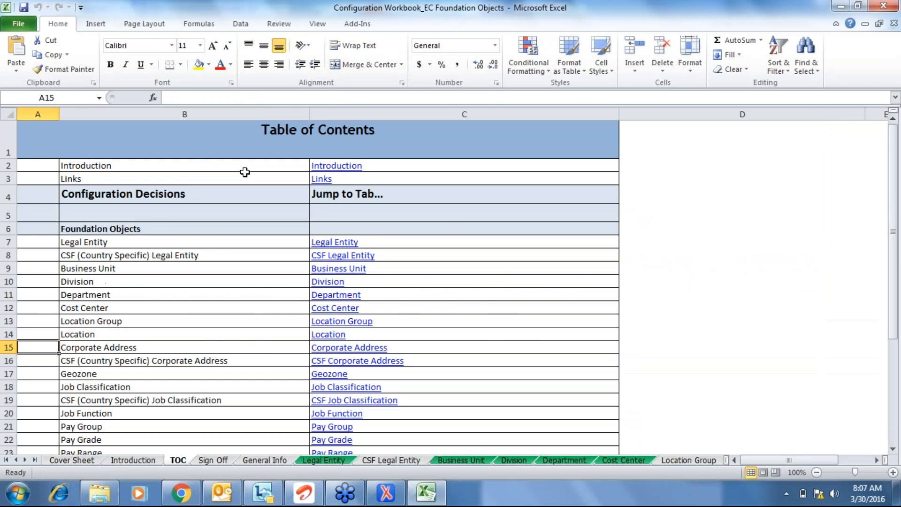
key(ctrl+Page_Down)
key(ctrl+Page_Down)
key(ctrl+Page_Down)
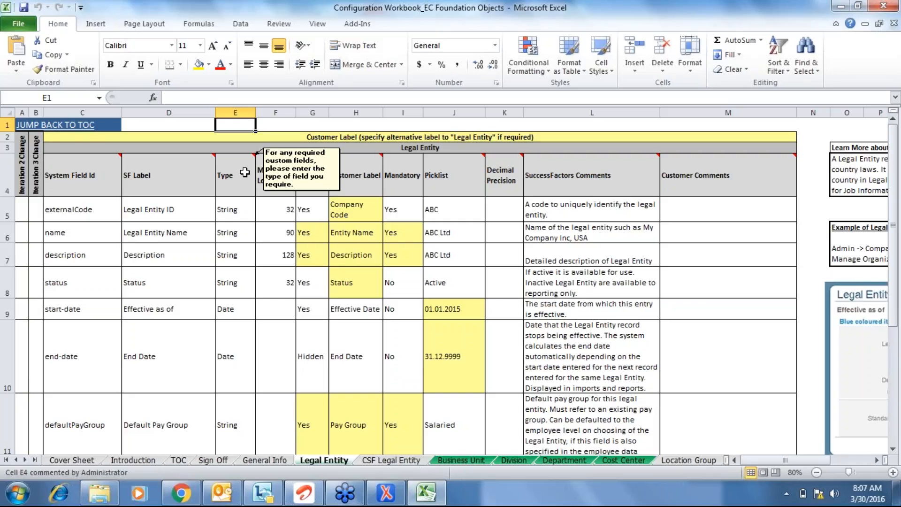
click(387, 212)
click(370, 238)
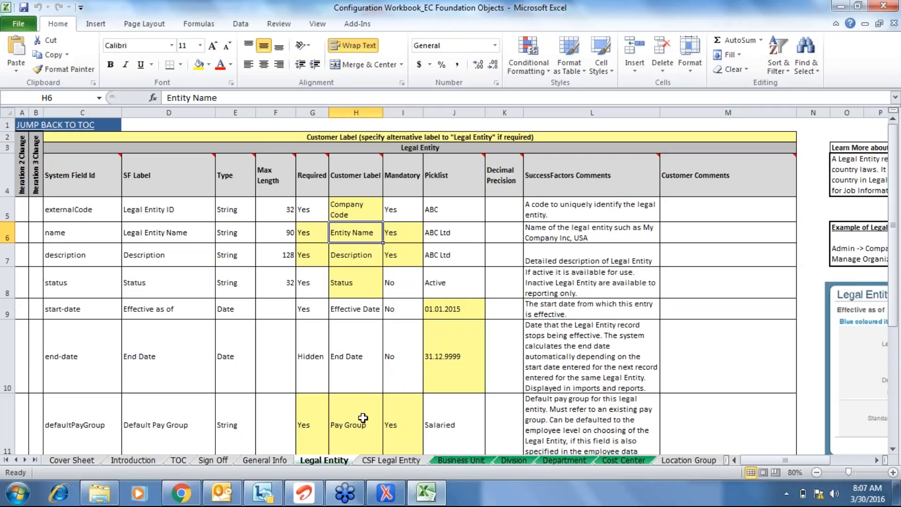
click(386, 493)
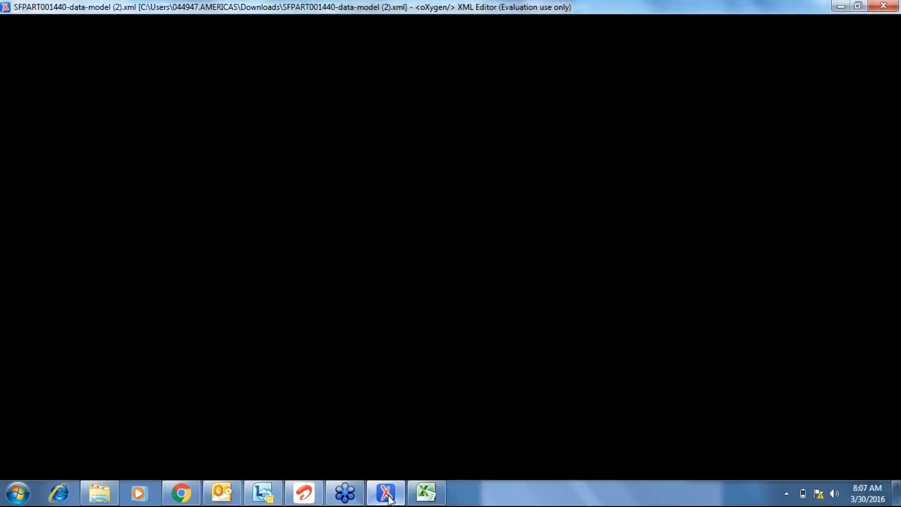
Collapse the hris-element rows in oXygen and return to the personalInfo configuration page.
click(101, 233)
click(182, 494)
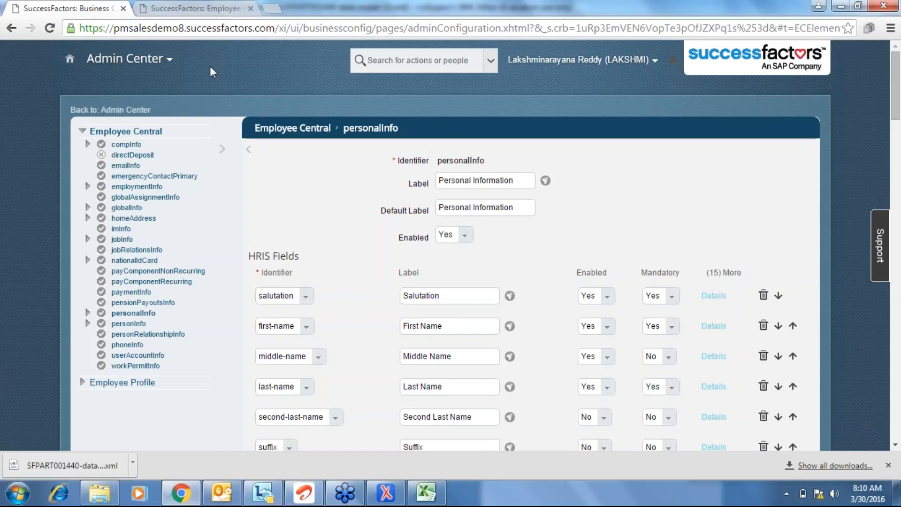
Return from personalInfo to the Admin Center home page and open its Company Settings list.
click(174, 68)
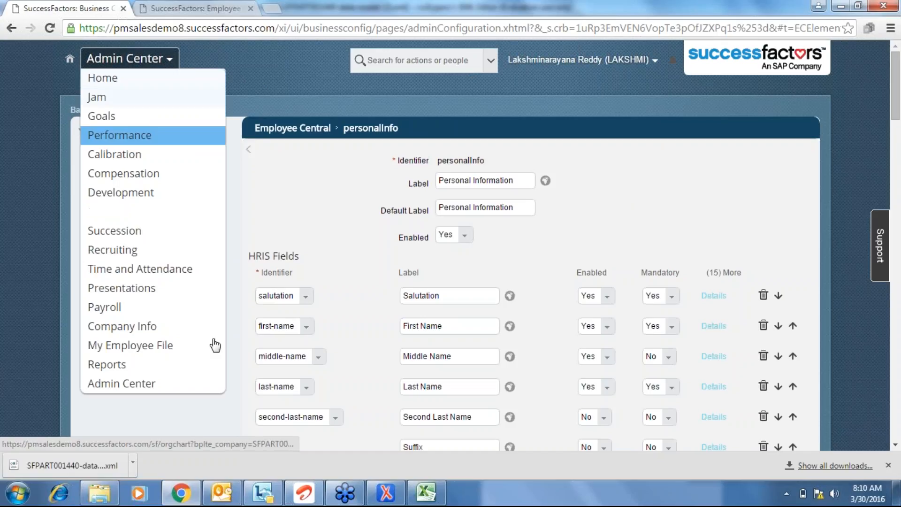
click(121, 135)
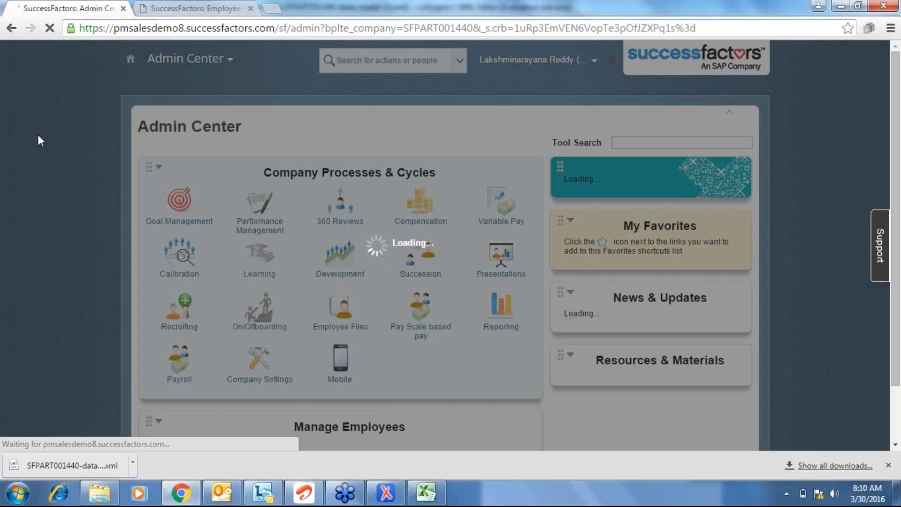
scroll(38, 135, down, 2)
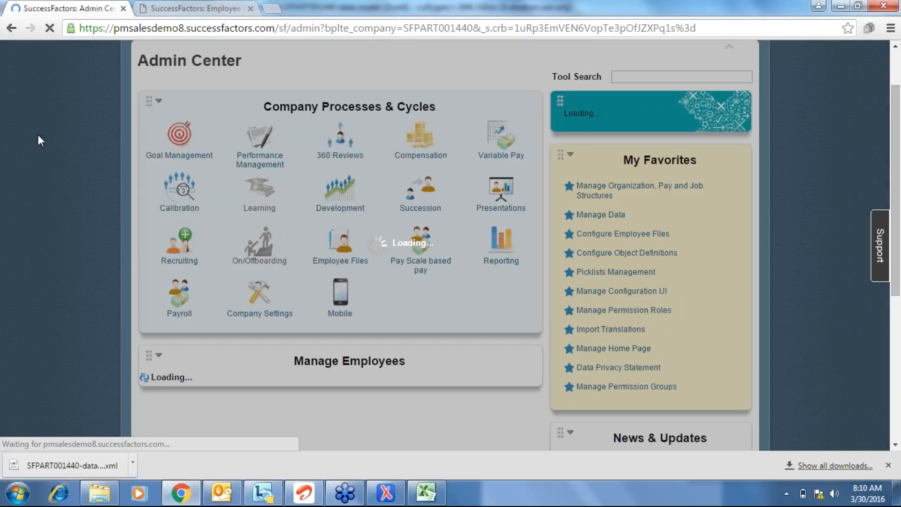
drag(895, 214, 890, 349)
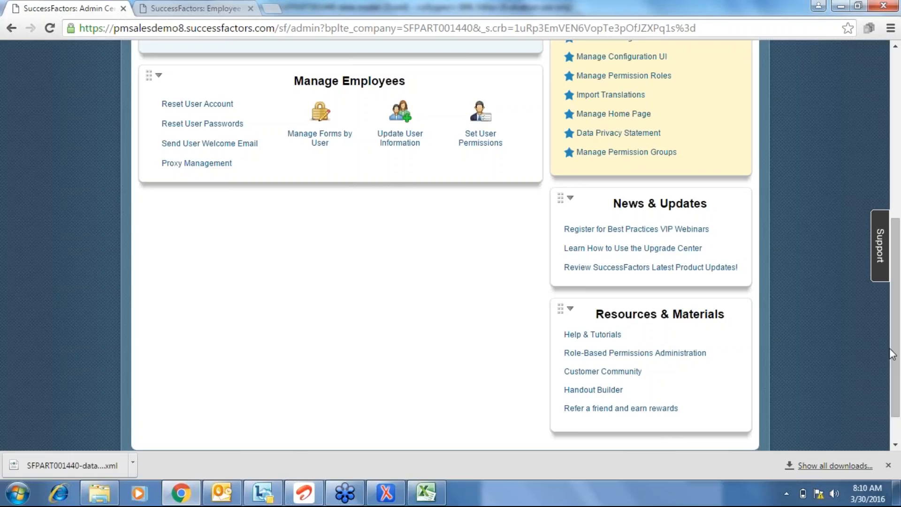
scroll(241, 136, up, 3)
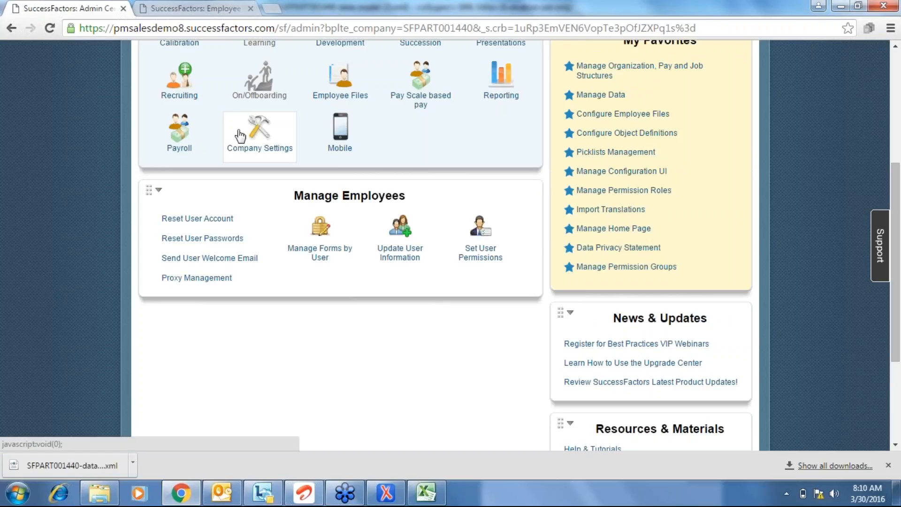
click(240, 136)
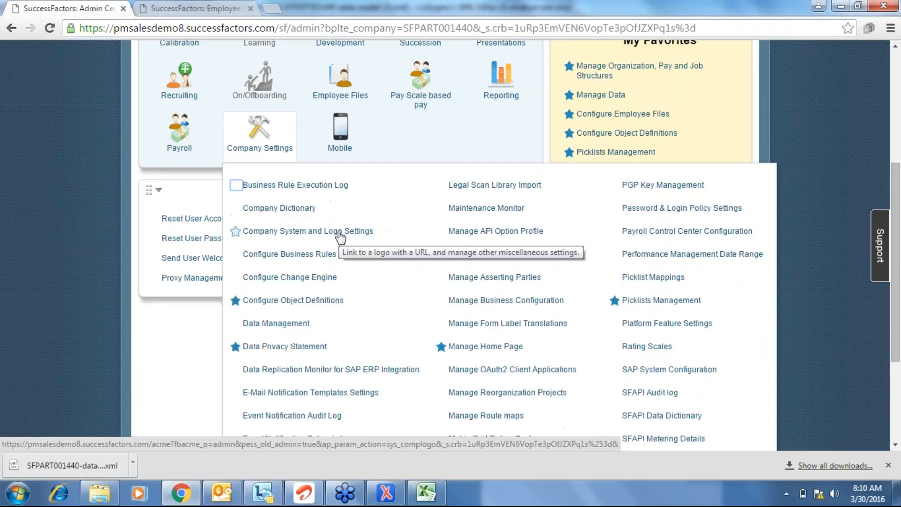
click(340, 233)
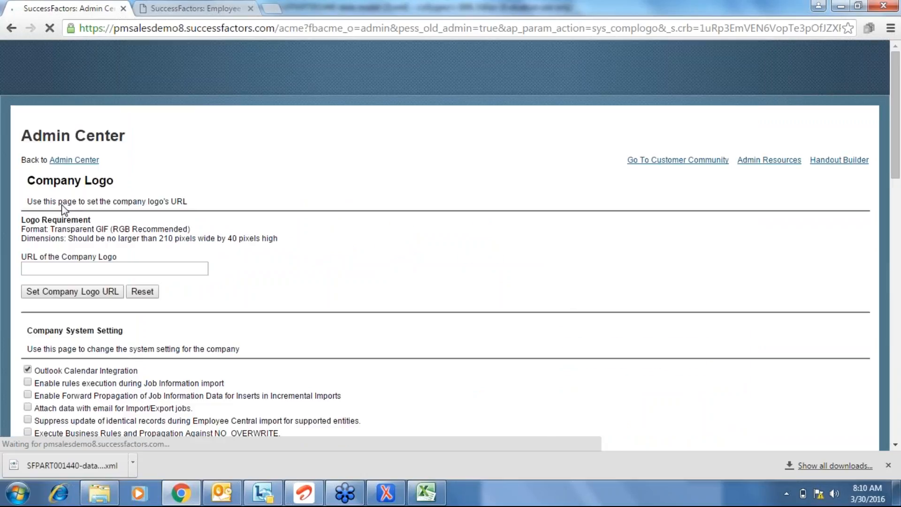
scroll(62, 205, down, 15)
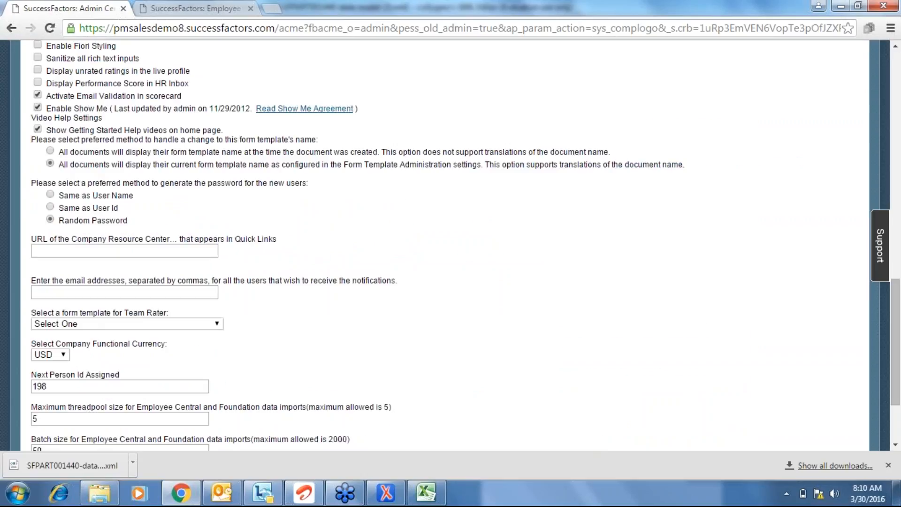
scroll(60, 278, down, 3)
click(59, 279)
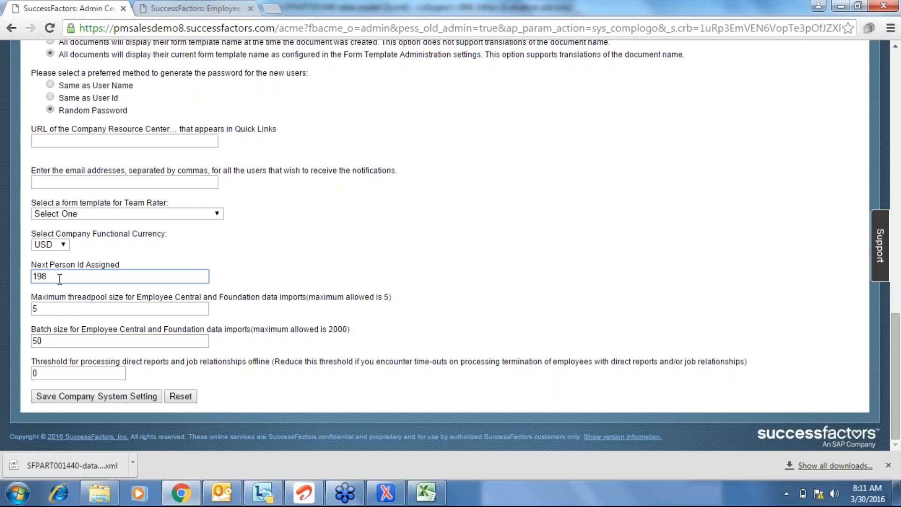
click(270, 269)
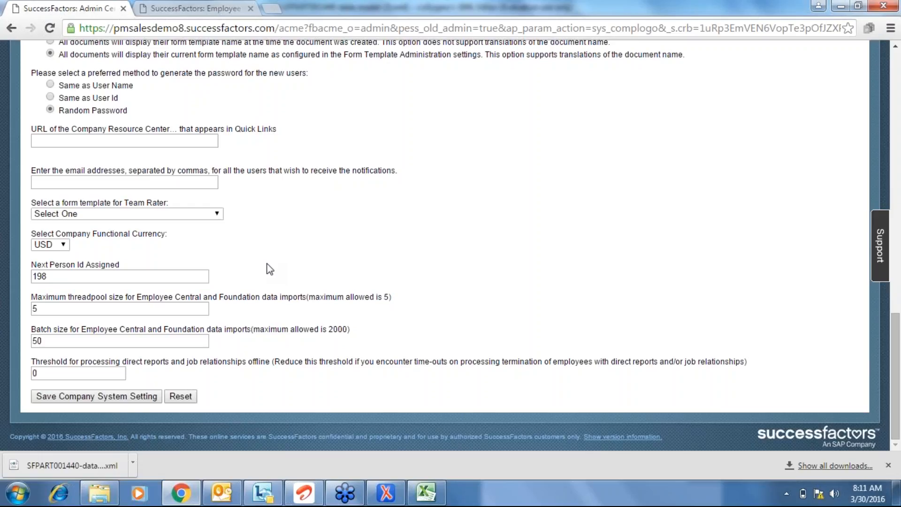
scroll(269, 269, up, 8)
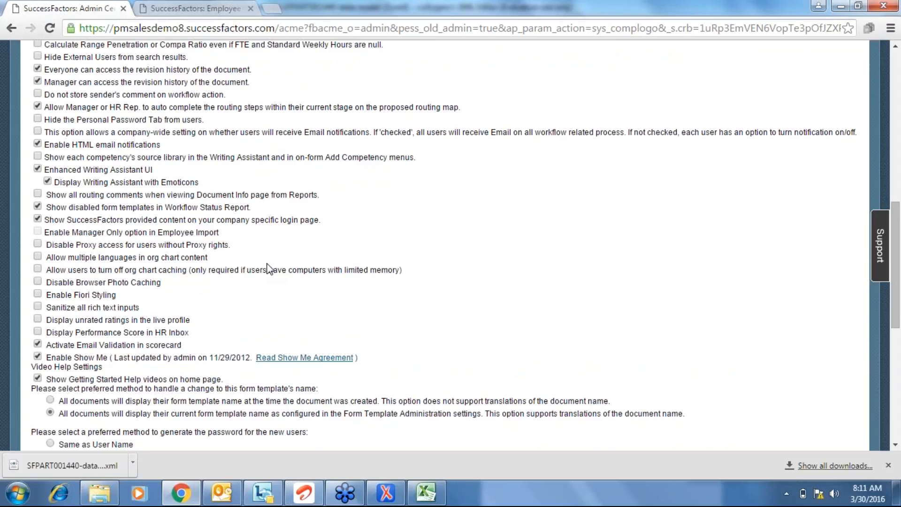
scroll(269, 269, up, 10)
key(alt+Left)
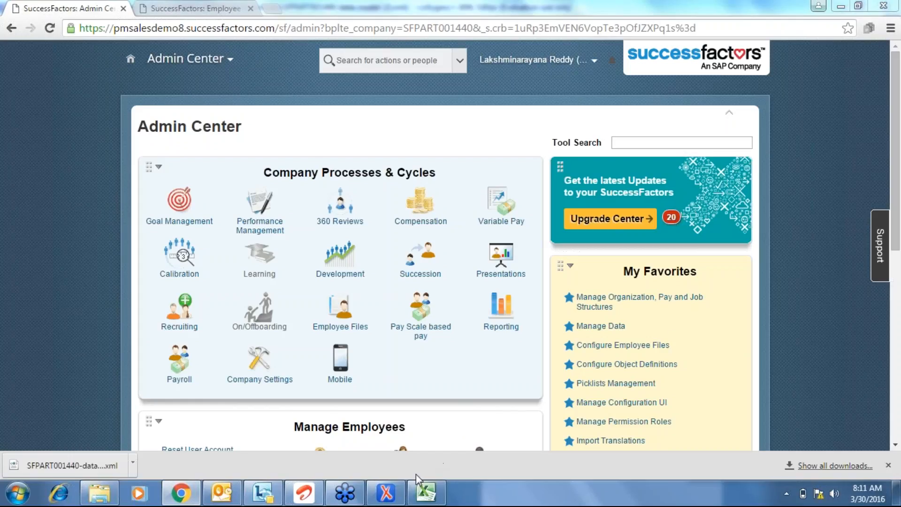
Bring the data-model XML file in oXygen back to the front after a quick browser check.
mouse_move(393, 497)
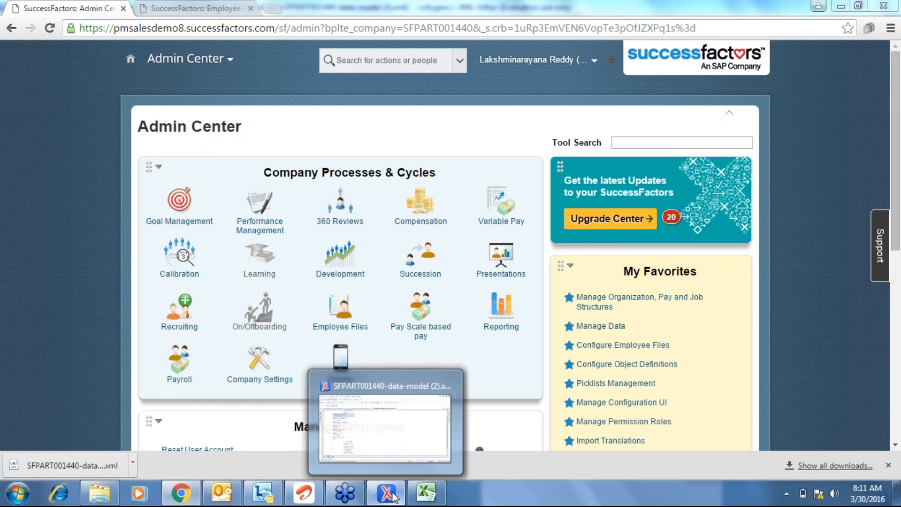
click(387, 493)
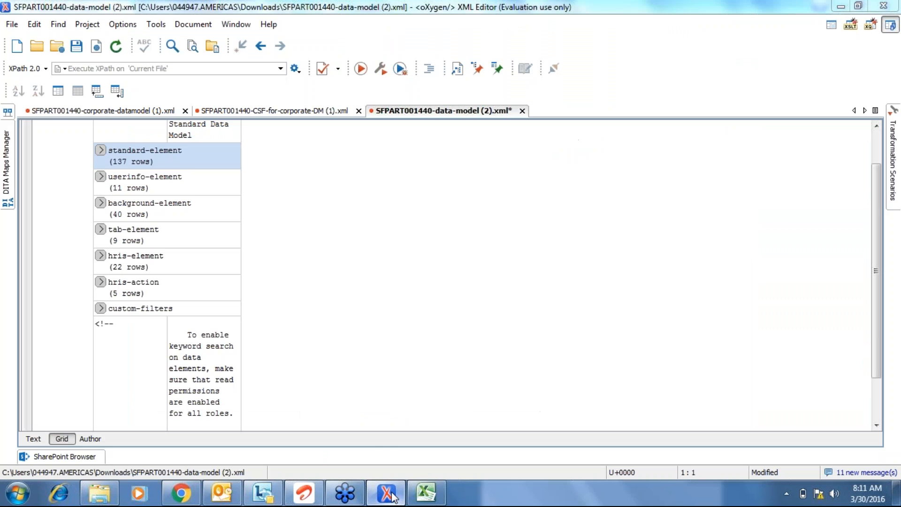
click(185, 493)
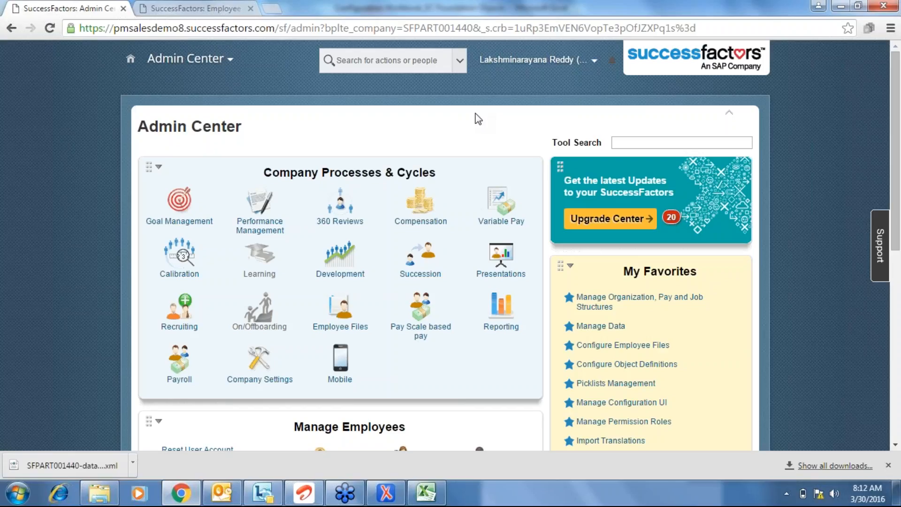
click(392, 496)
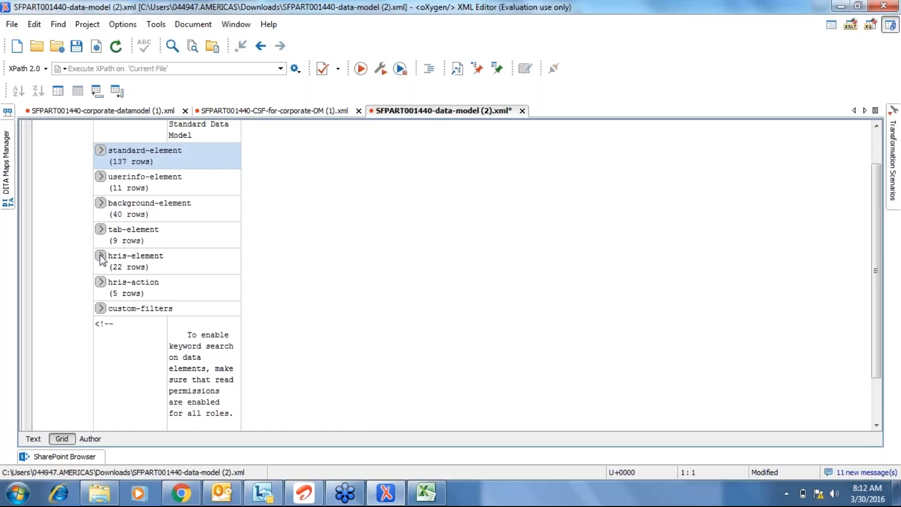
Expand hris-element's 22 entries and browse personalInfo's 61 fields, including middle-name, then collapse them.
click(101, 255)
click(396, 276)
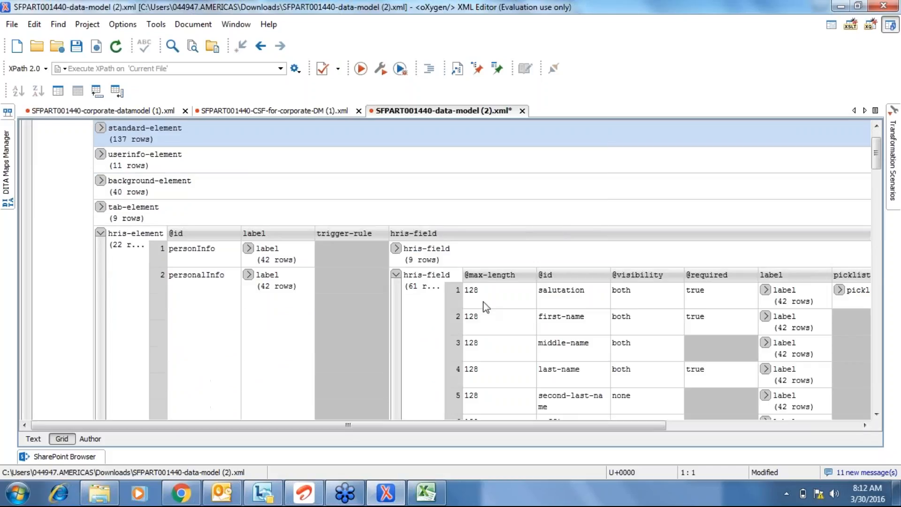
key(Right)
key(Right)
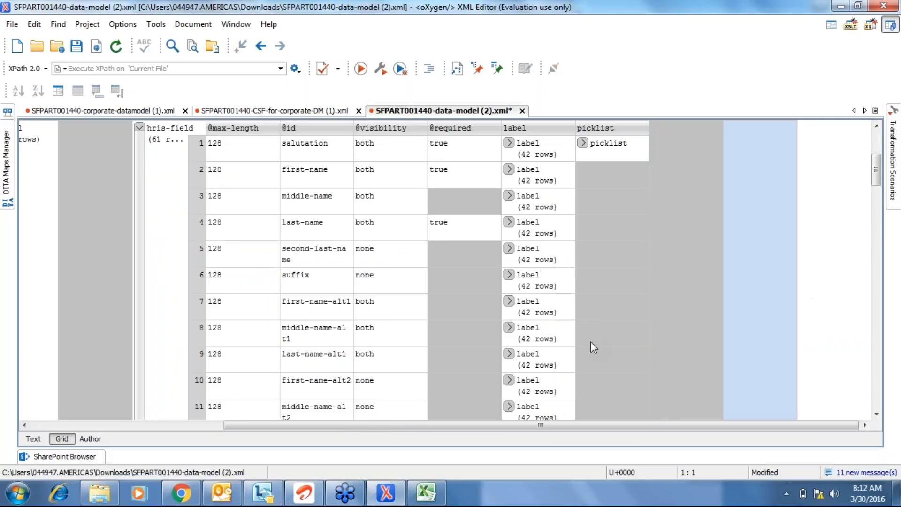
click(202, 199)
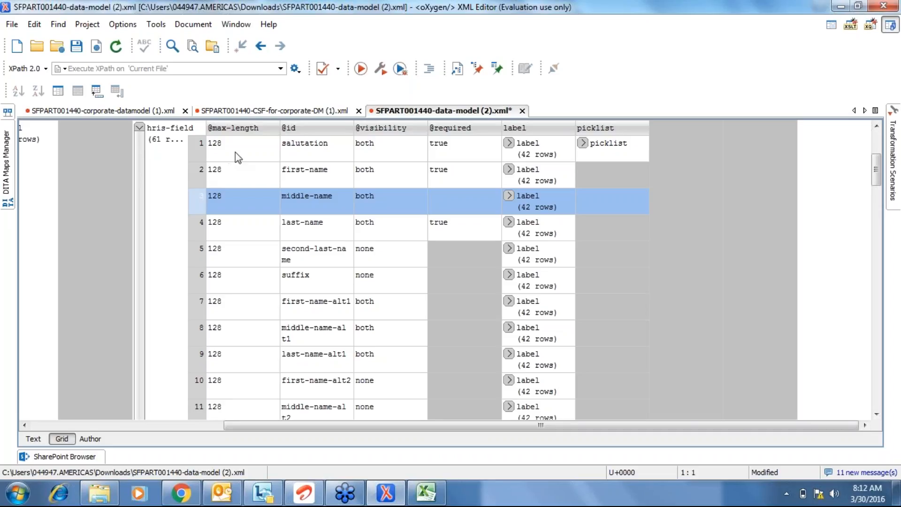
click(139, 129)
Inspect the imInfo, globalInfo, nationalIdCard and personalInfo hris-element entries.
click(212, 287)
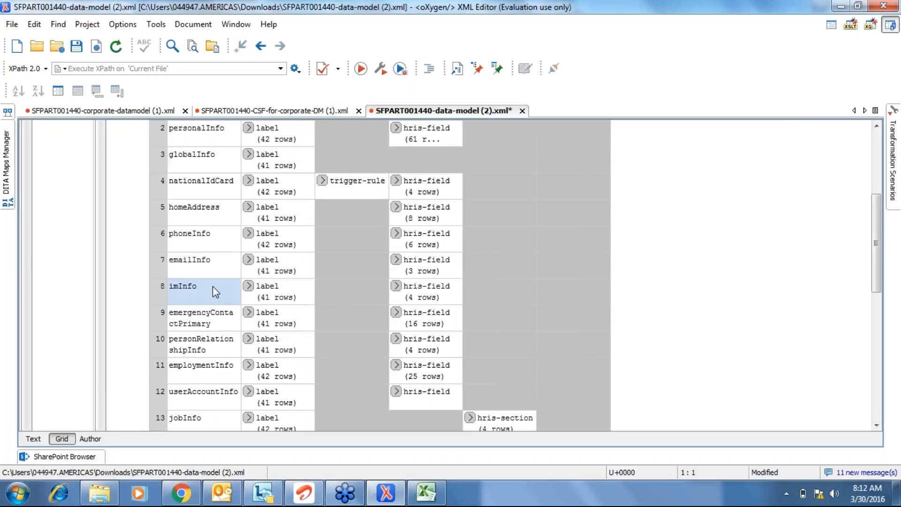
key(Up)
key(Up)
key(Up)
key(Up)
key(Up)
key(Up)
key(Up)
key(Up)
key(Up)
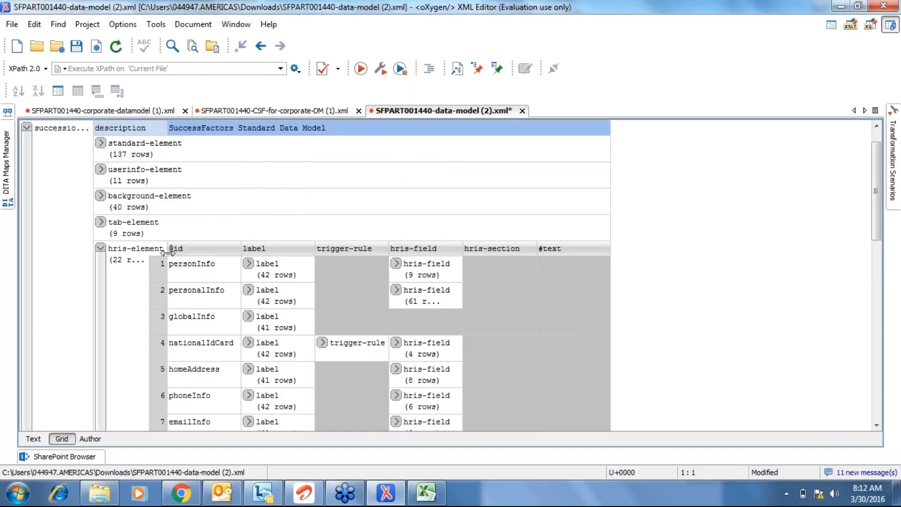
click(185, 341)
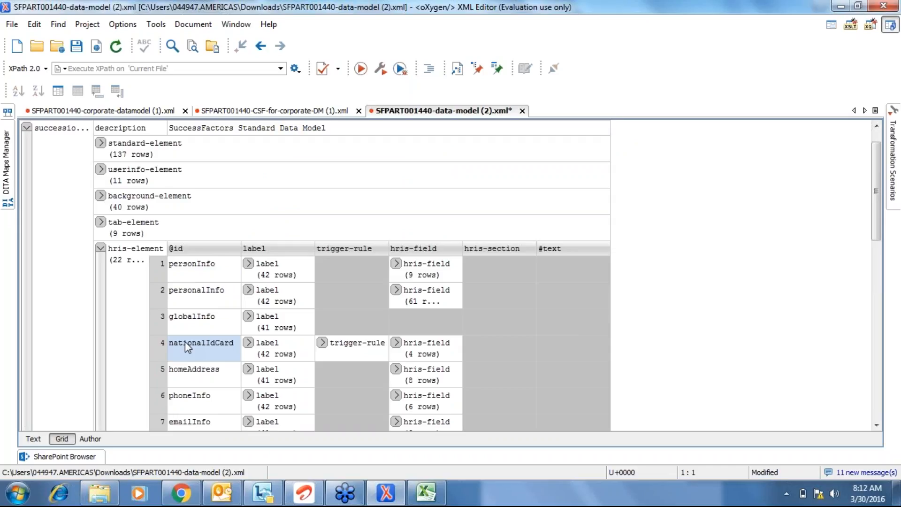
click(412, 295)
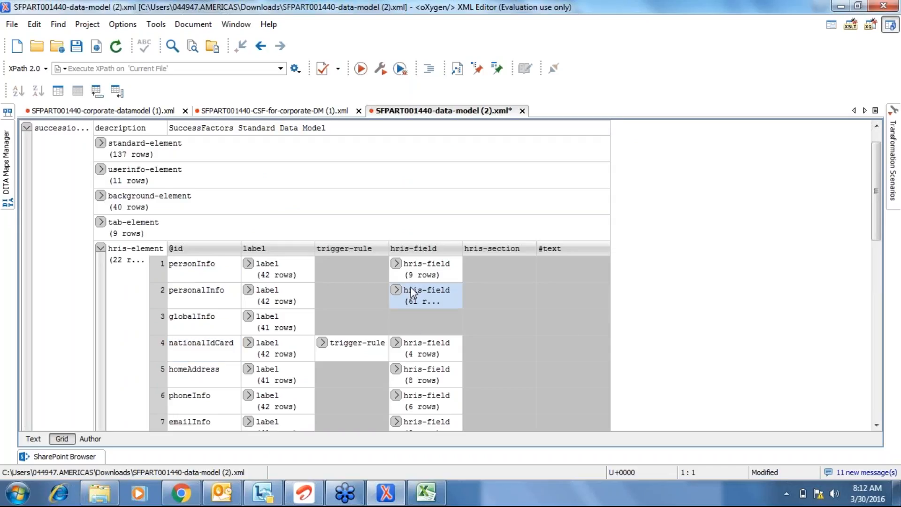
click(193, 296)
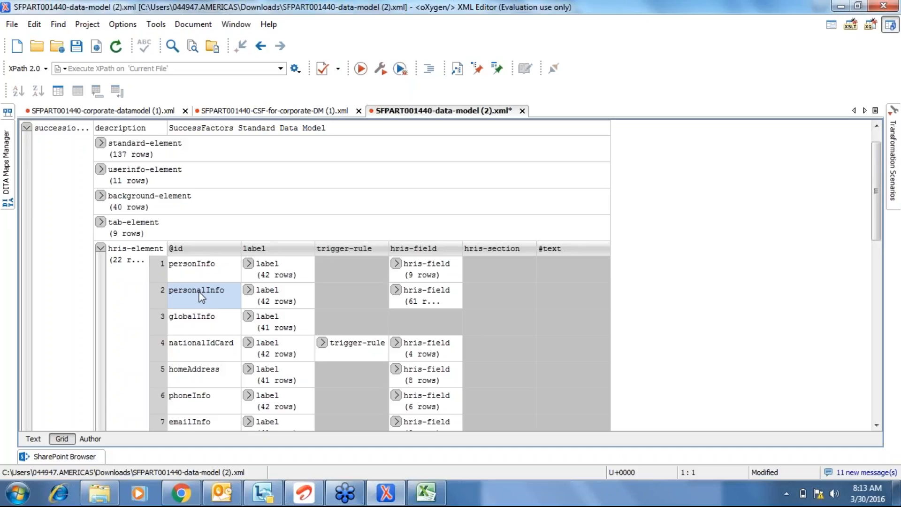
click(202, 271)
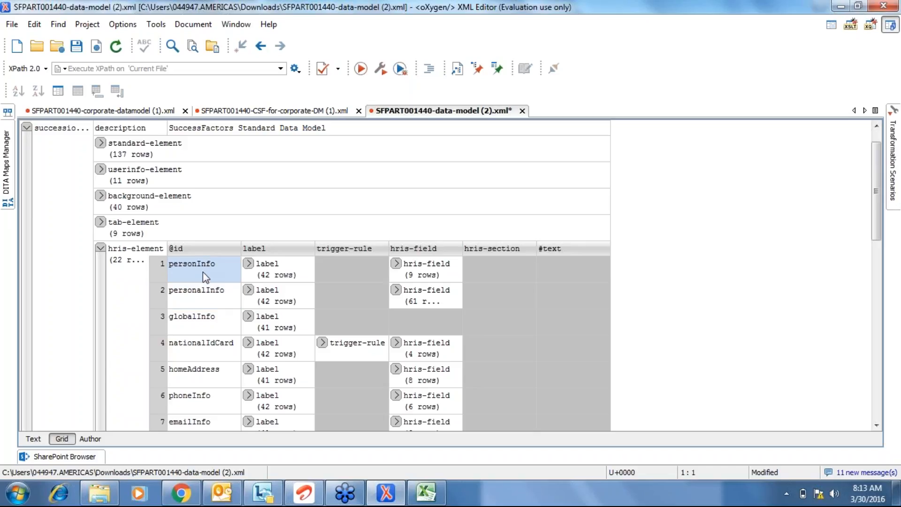
Collapse hris-element to its 22-row summary and review the tab, background, userinfo and standard element groups.
click(101, 249)
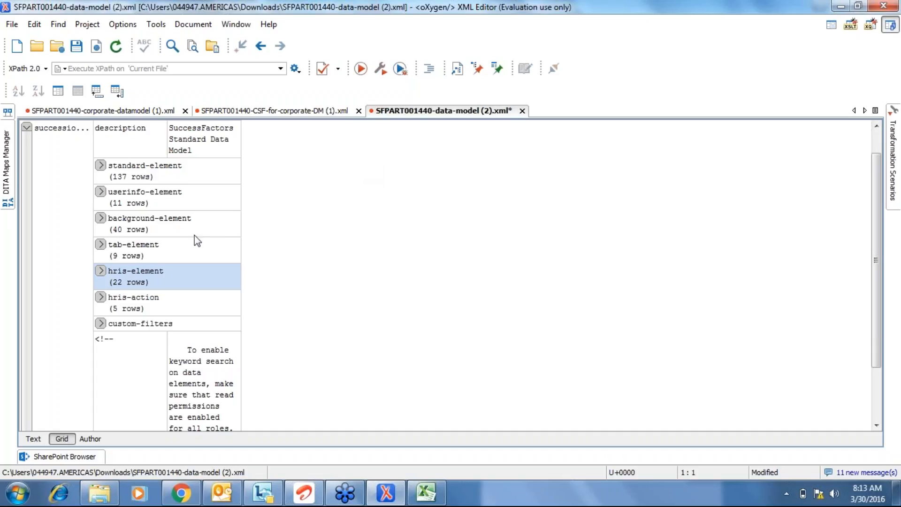
click(154, 248)
click(145, 232)
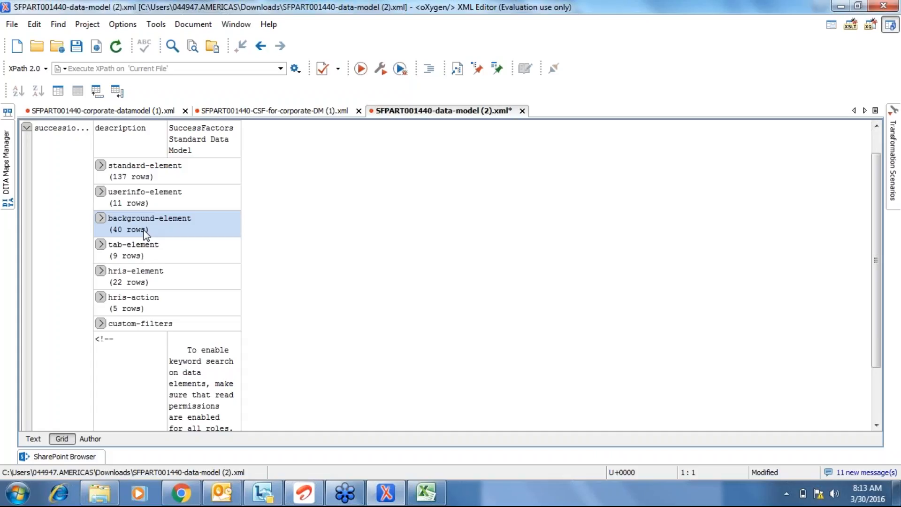
click(140, 201)
click(130, 173)
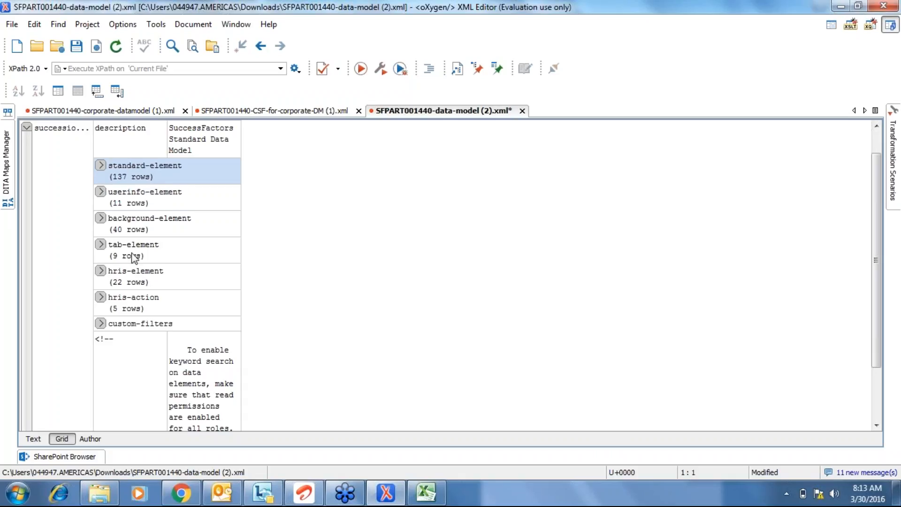
click(140, 218)
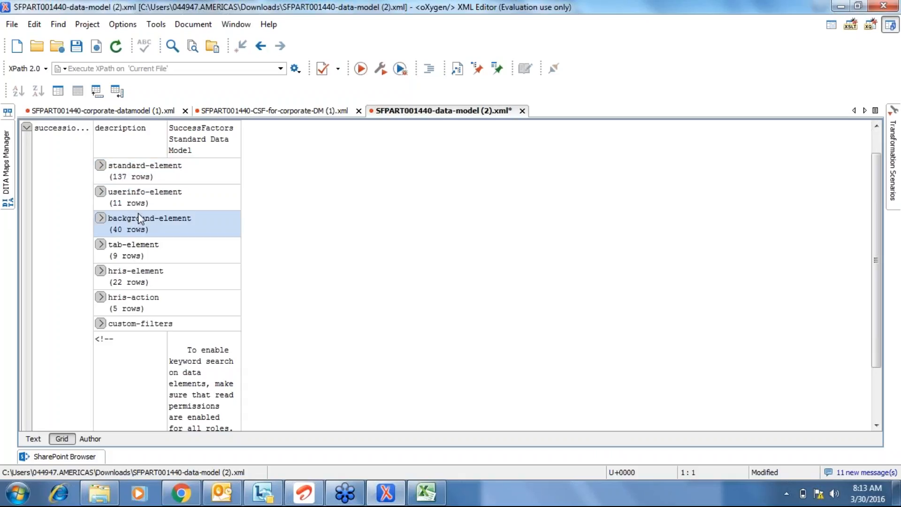
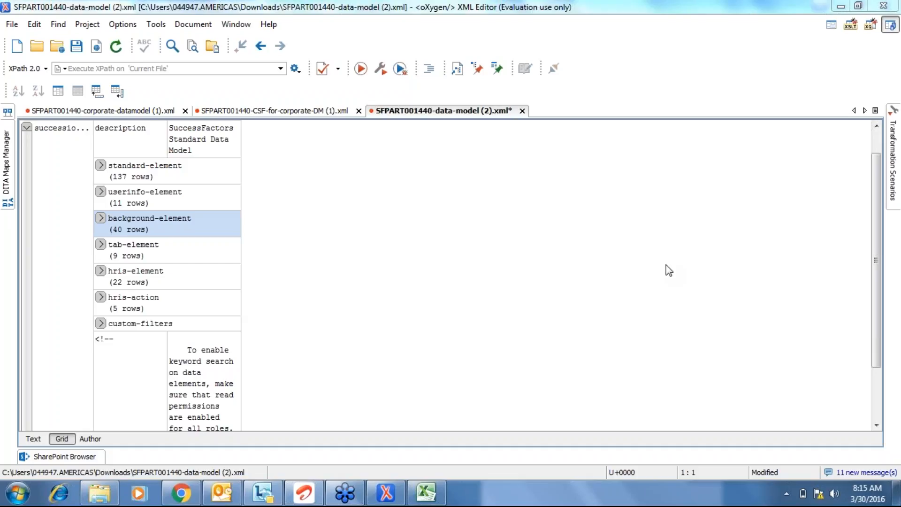
Switch from oXygen XML Editor to the SuccessFactors Admin Center window in Chrome.
mouse_move(190, 483)
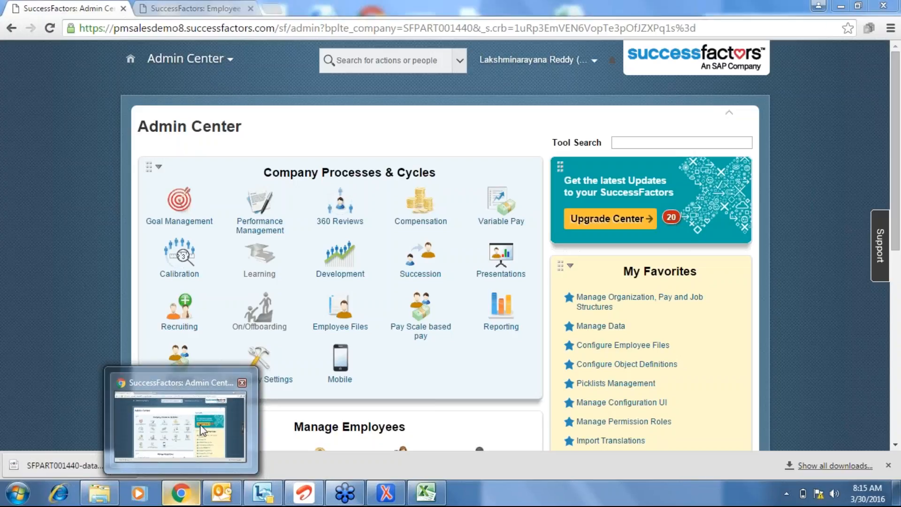
click(211, 380)
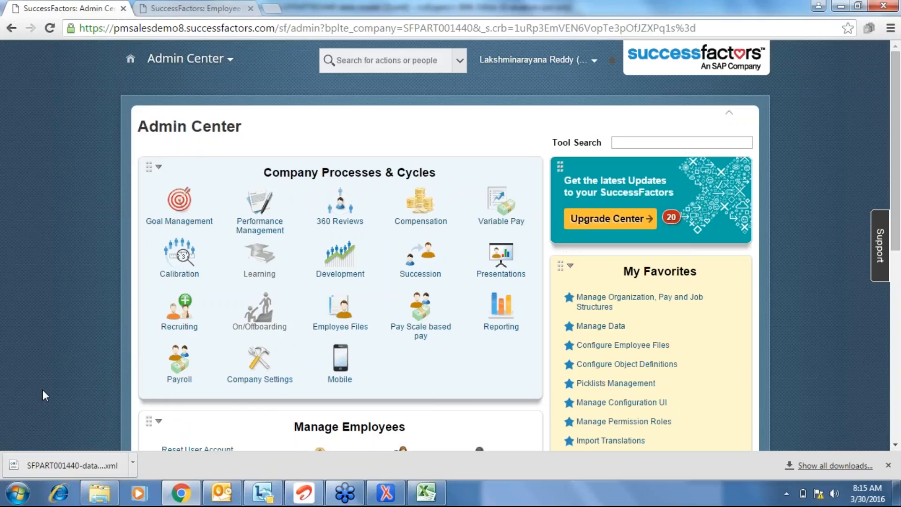
On the Reset User Passwords page, search for the demo user by name and select the result.
scroll(42, 389, down, 8)
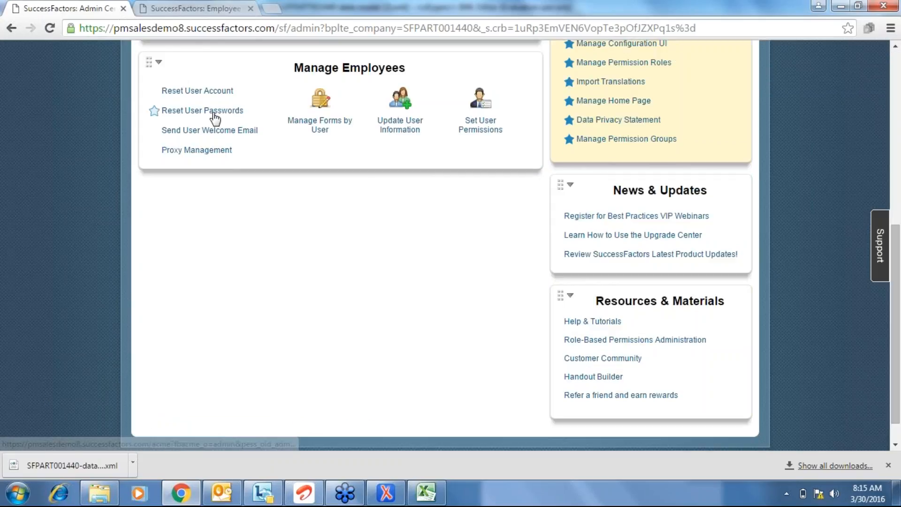
click(197, 110)
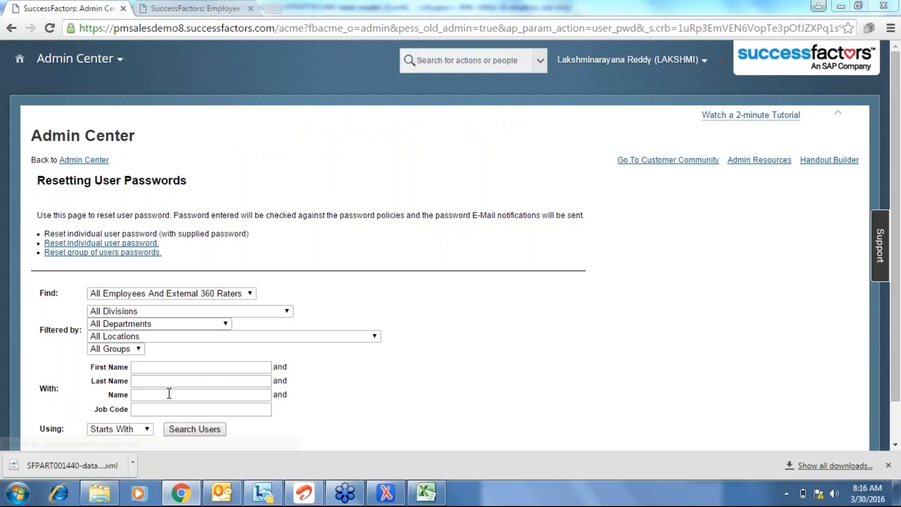
click(169, 394)
text(gre6)
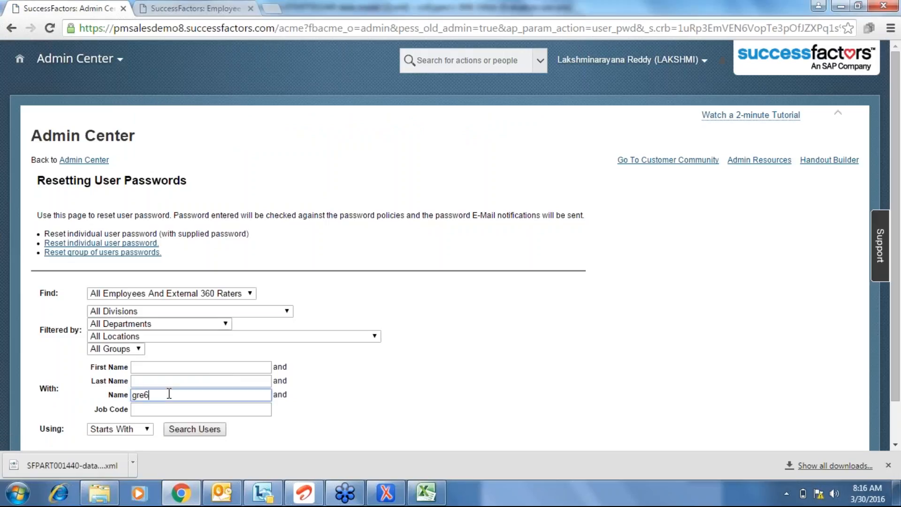
click(176, 419)
click(197, 430)
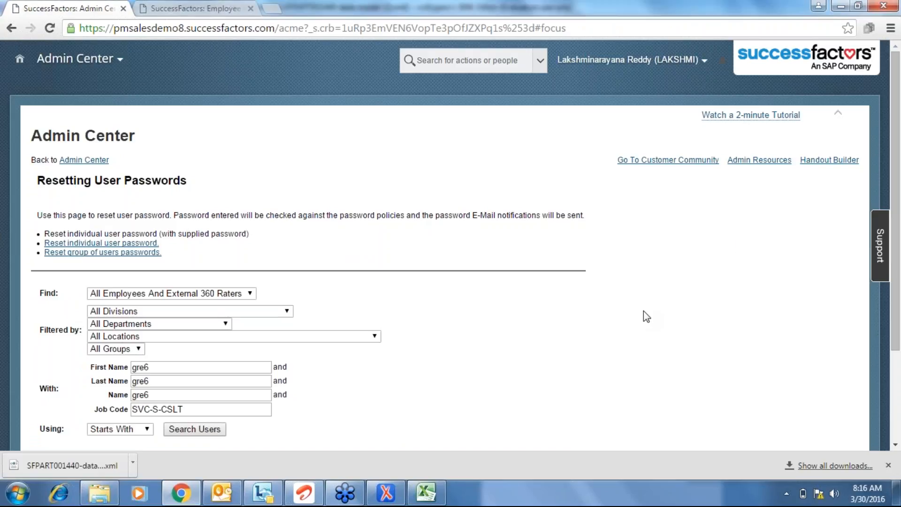
scroll(644, 311, down, 1)
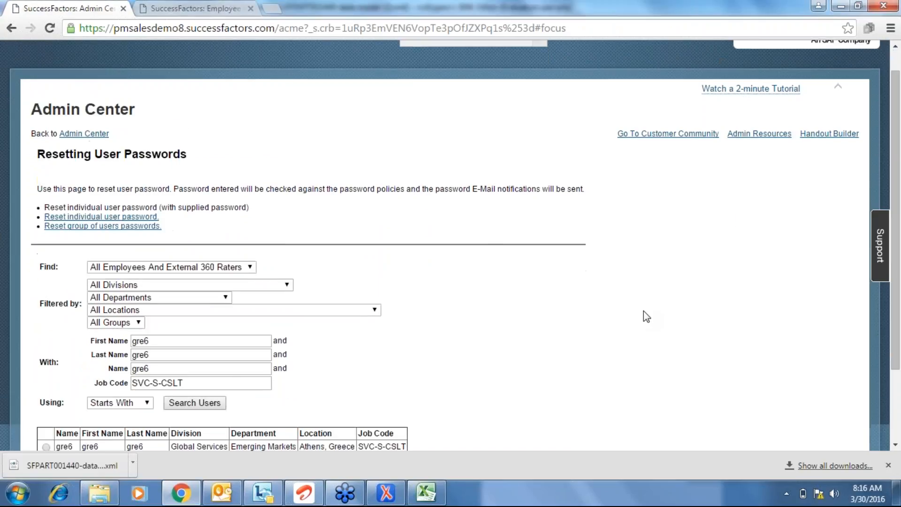
scroll(643, 311, down, 1)
click(46, 351)
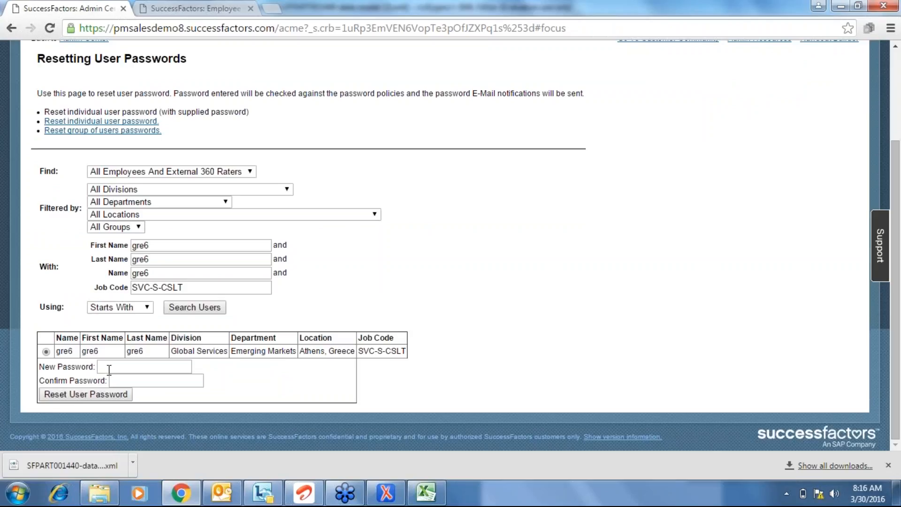
Enter and confirm a new password for the demo user and reset it.
click(115, 367)
key(Tab)
click(106, 402)
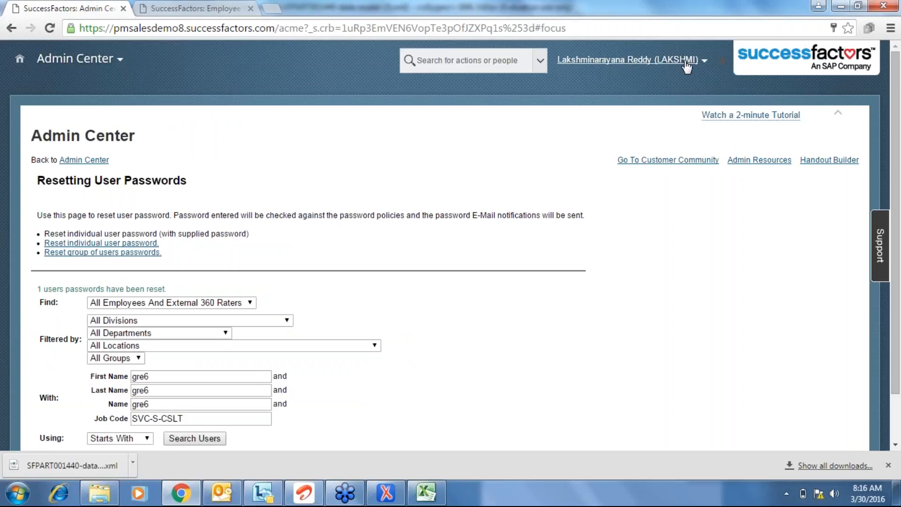
Log out of the admin session, then sign in as the demo user via the Salesdemo bookmark.
click(688, 60)
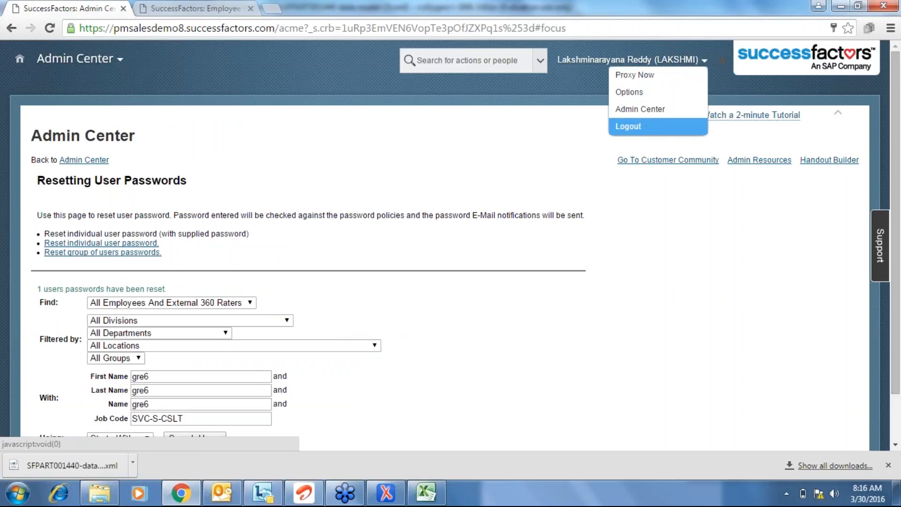
click(629, 126)
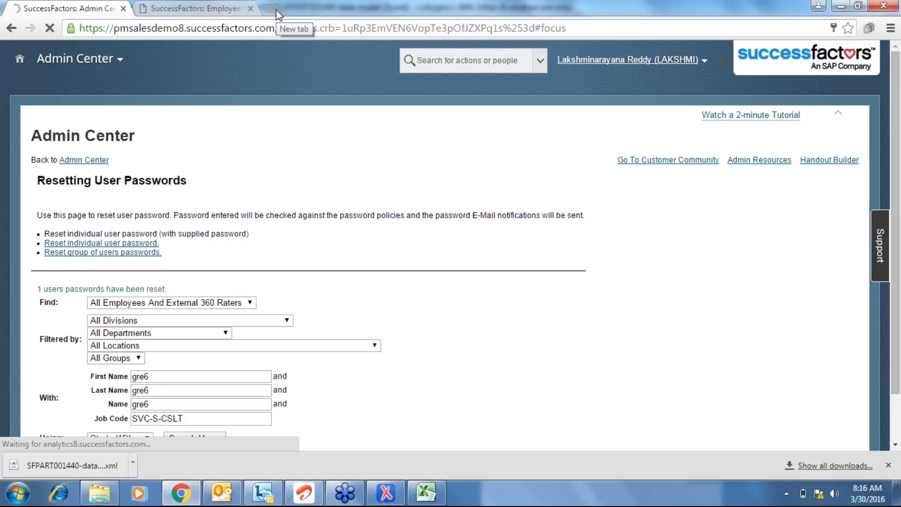
click(276, 10)
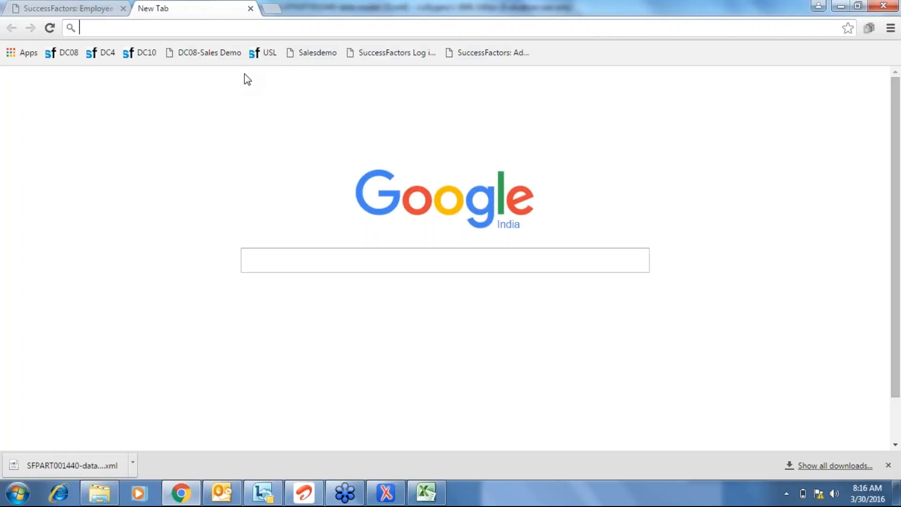
click(312, 52)
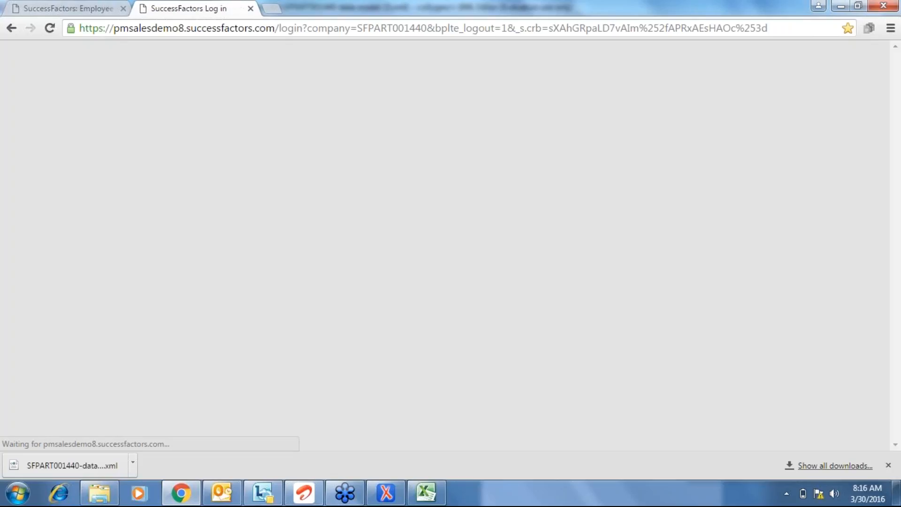
text(gre6)
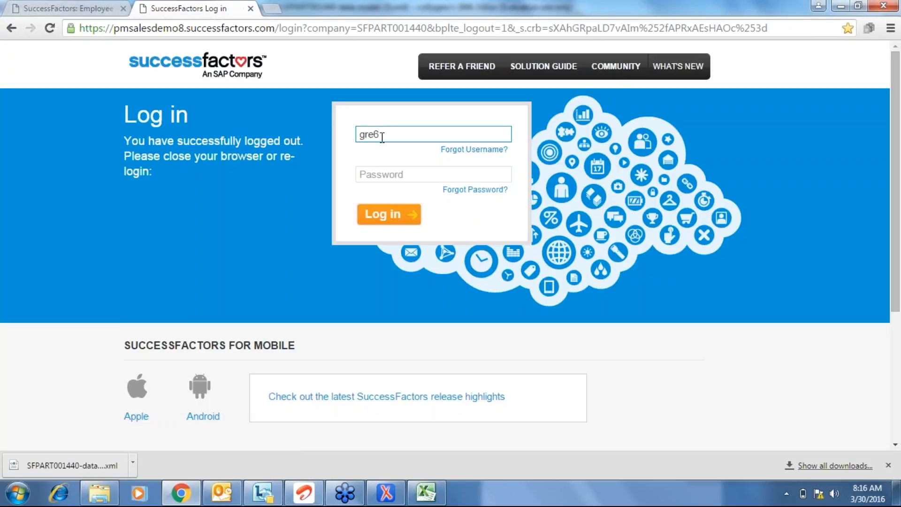
click(390, 173)
text(******)
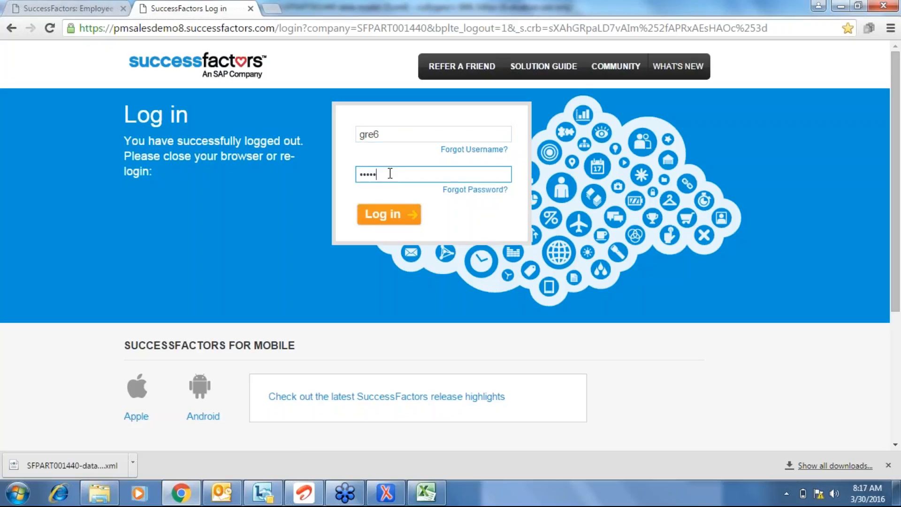
click(386, 216)
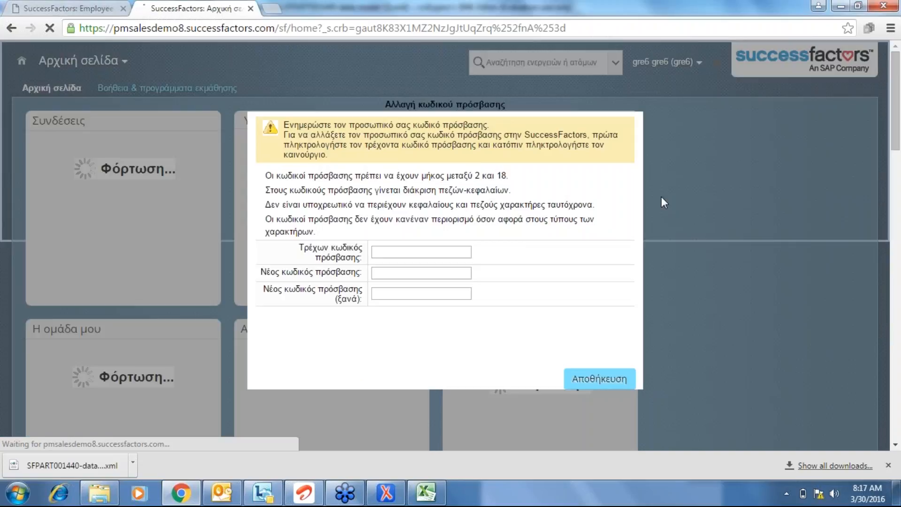
Change the demo user's password by entering the current password and the new one twice.
text(••••••)
key(Tab)
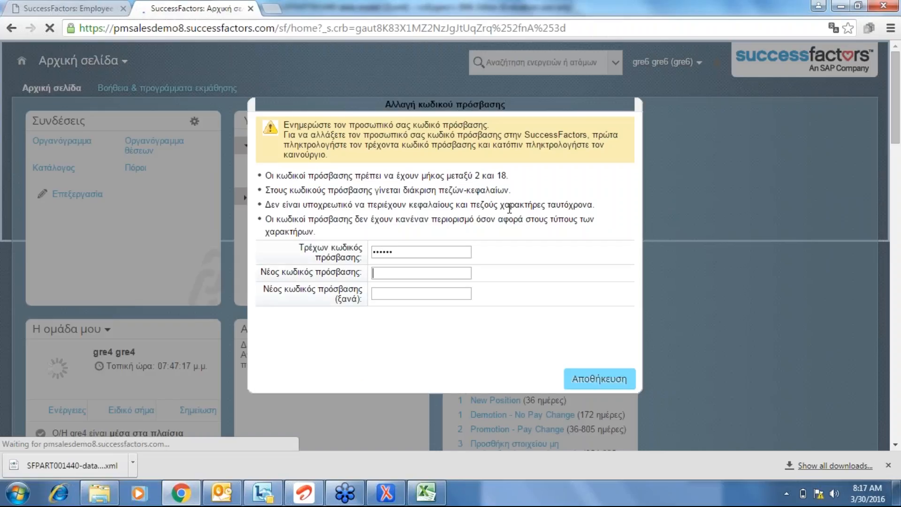
text(••••••)
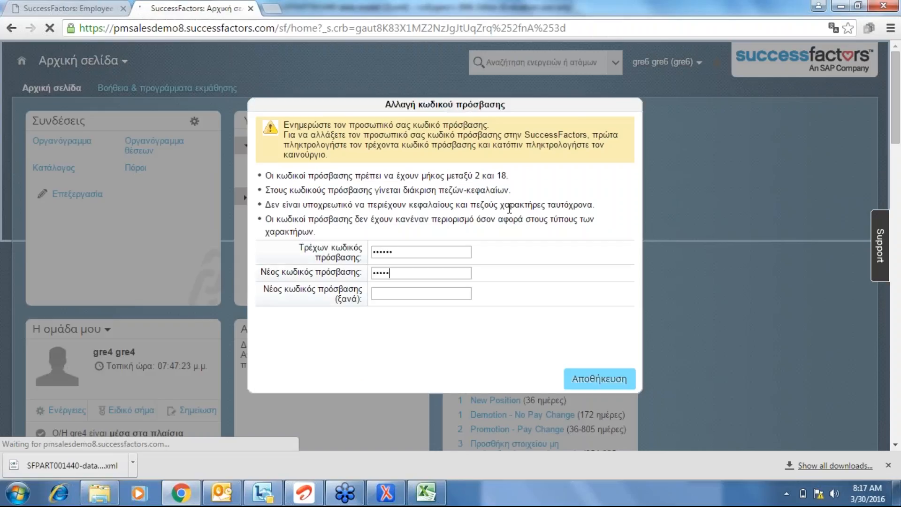
key(Tab)
text(••••••)
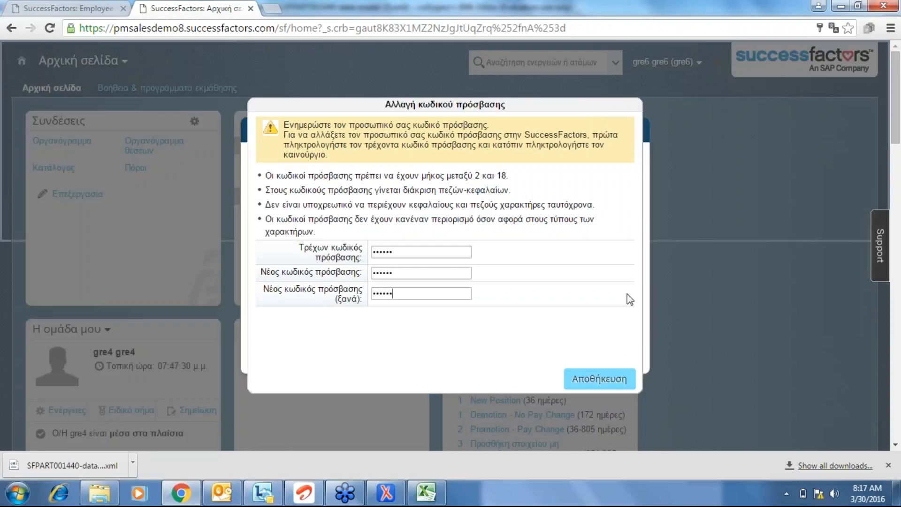
click(596, 387)
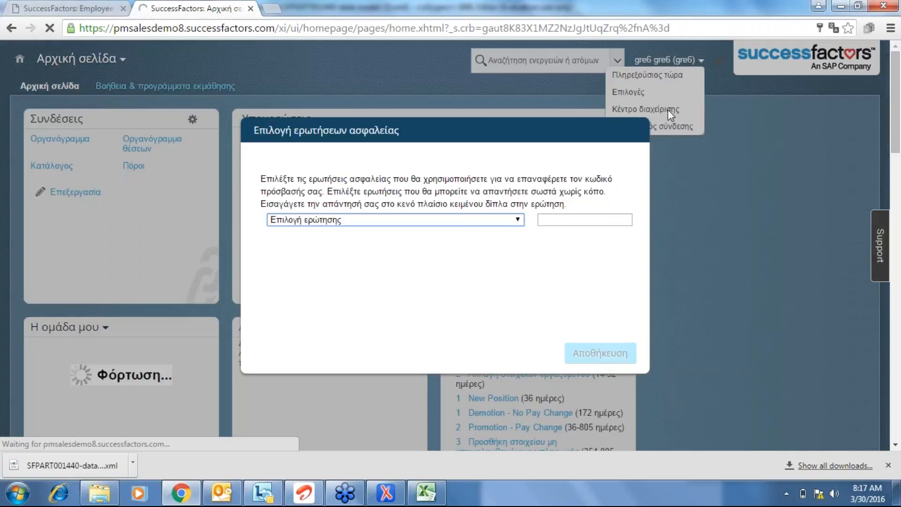
Save the first-pet's-name security question with an answer and dismiss the confirmation.
click(520, 220)
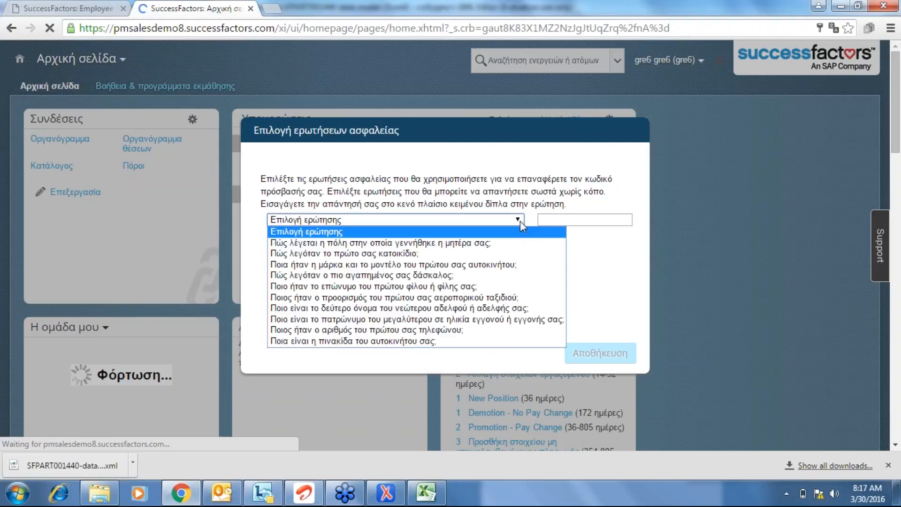
click(489, 253)
click(549, 219)
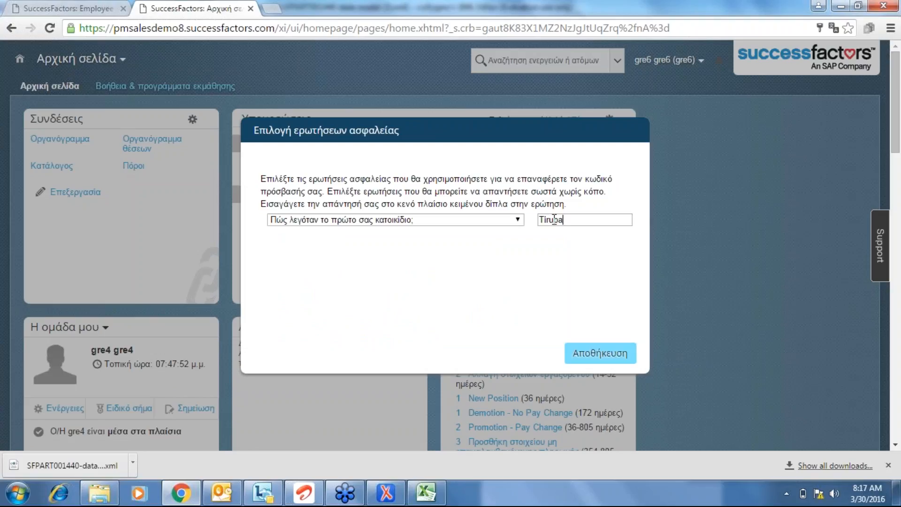
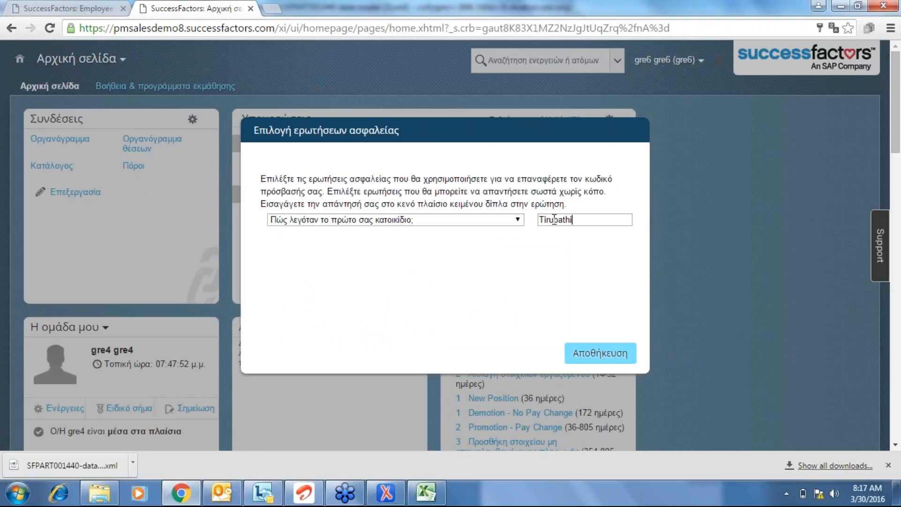
click(597, 354)
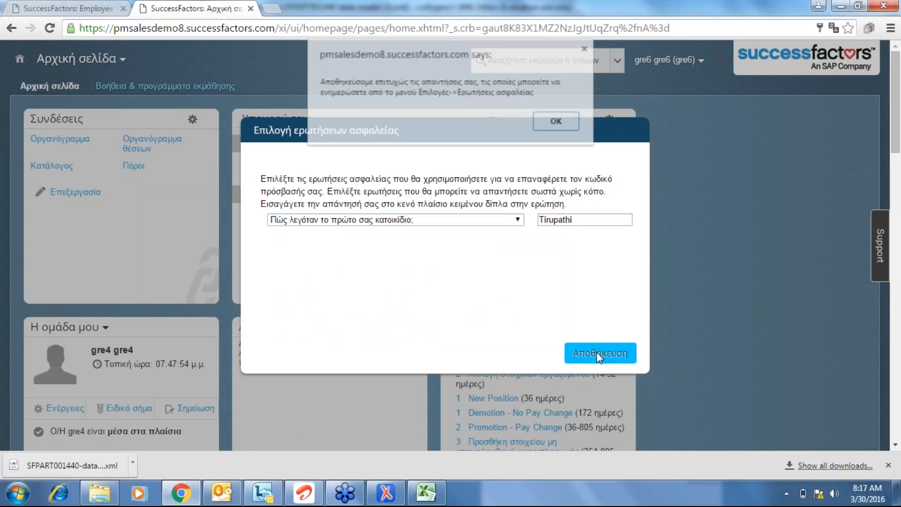
click(556, 123)
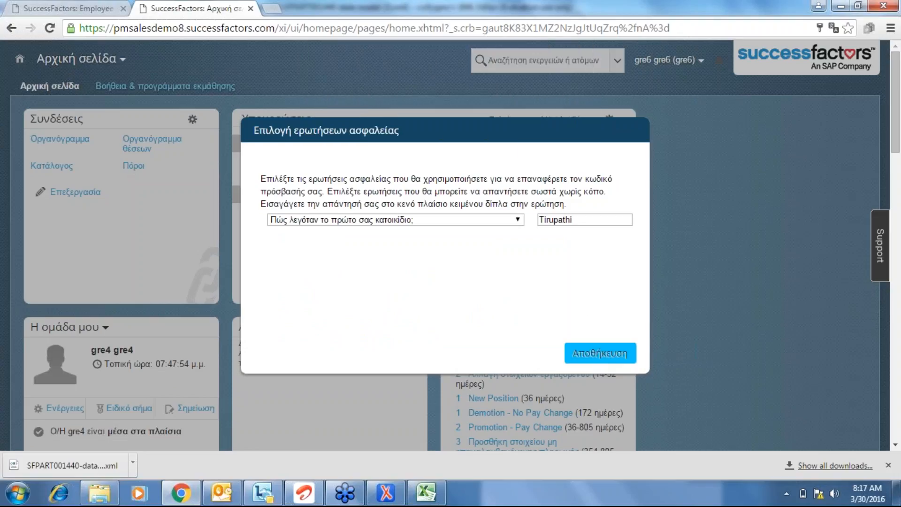
click(699, 61)
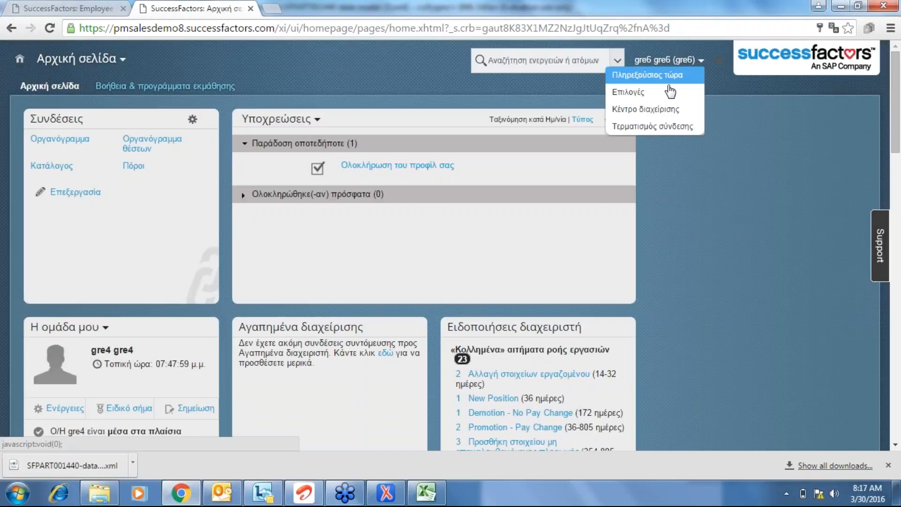
Go to Κέντρο διαχείρισης and open the Αλλαγή γλώσσας (Change Language) options.
click(660, 112)
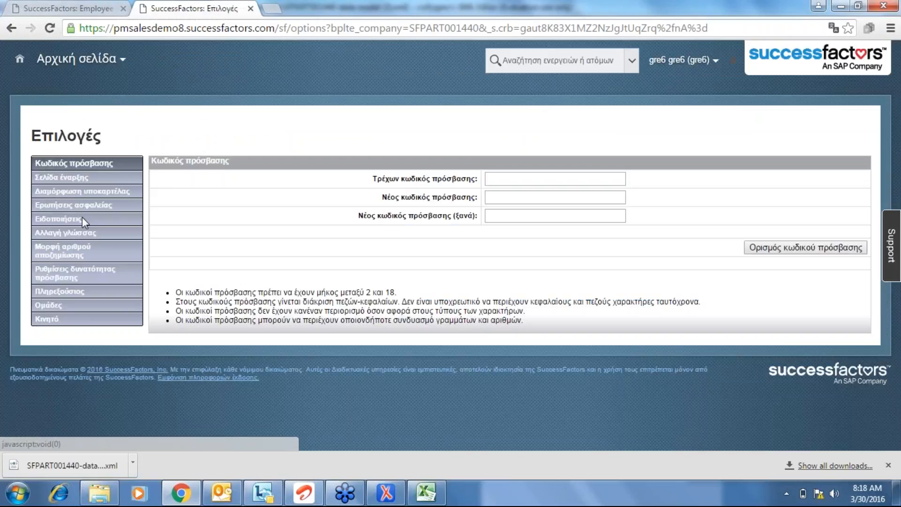
click(84, 234)
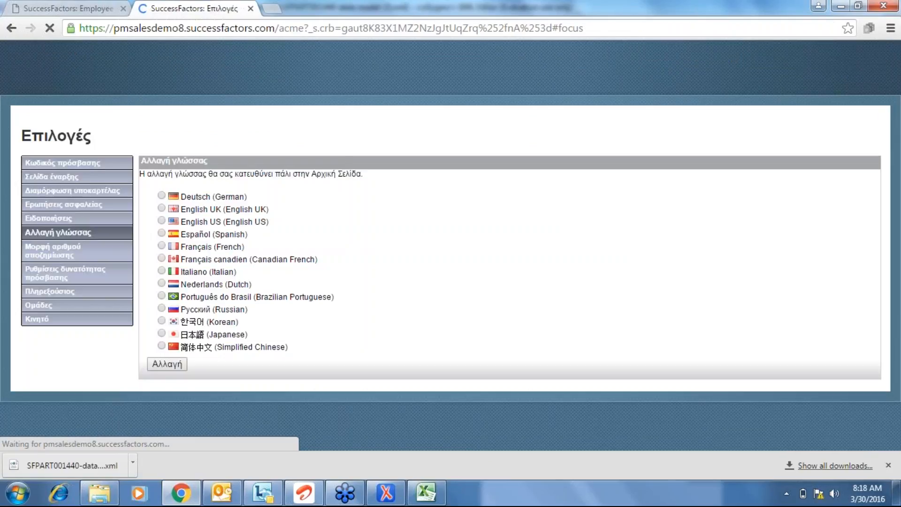
Switch the interface language to English US.
click(171, 220)
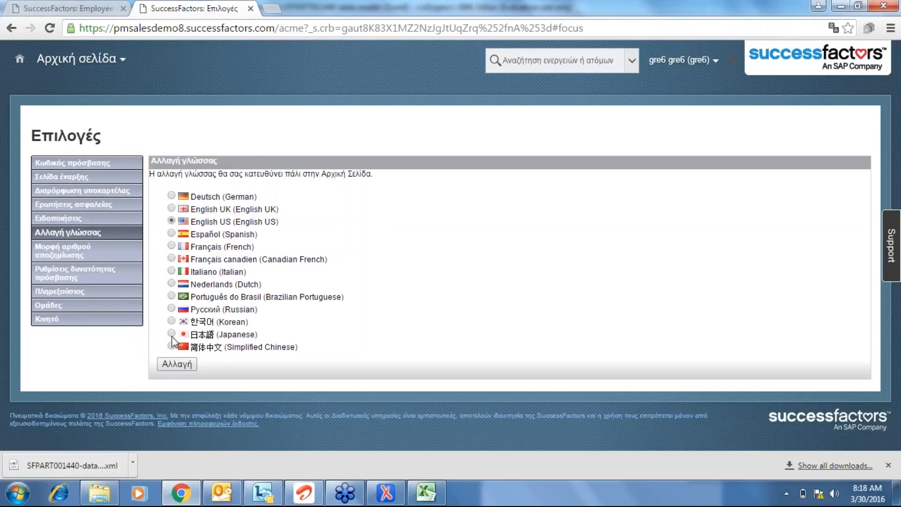
click(177, 364)
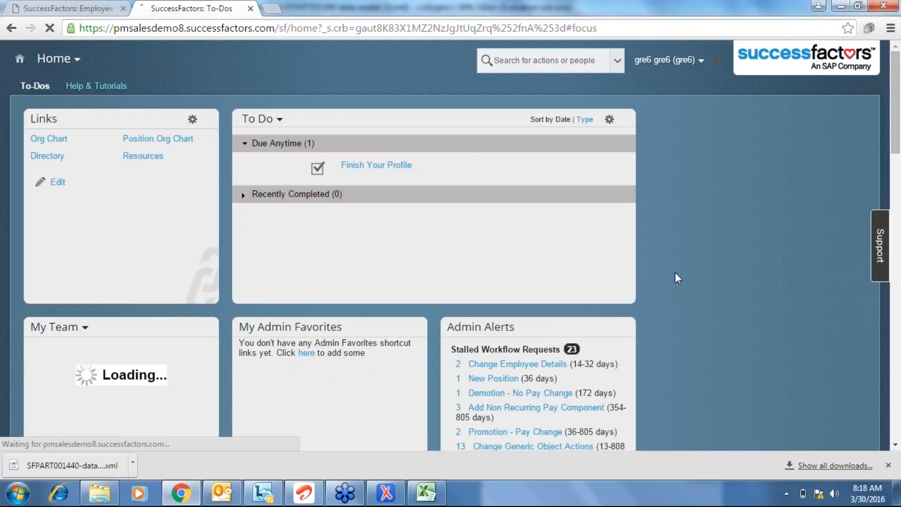
Navigate from Home to the Admin Center and close the side panel.
click(77, 61)
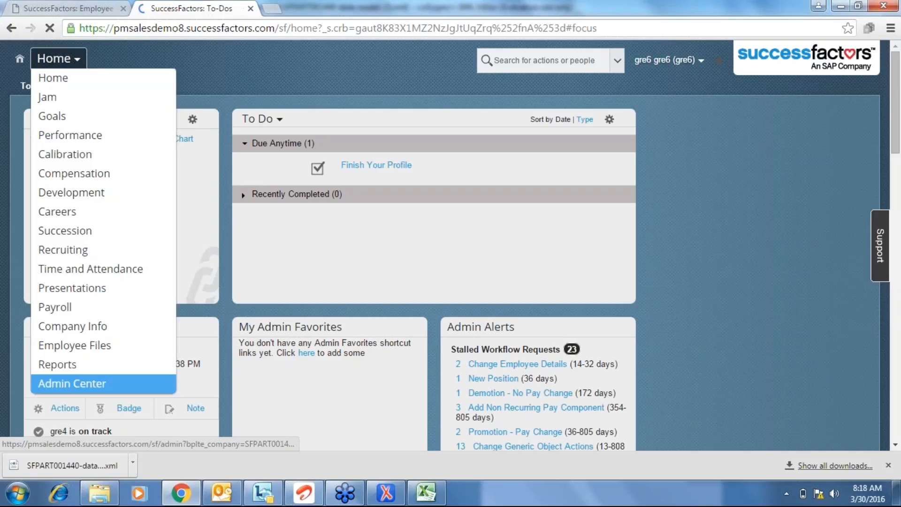
click(71, 383)
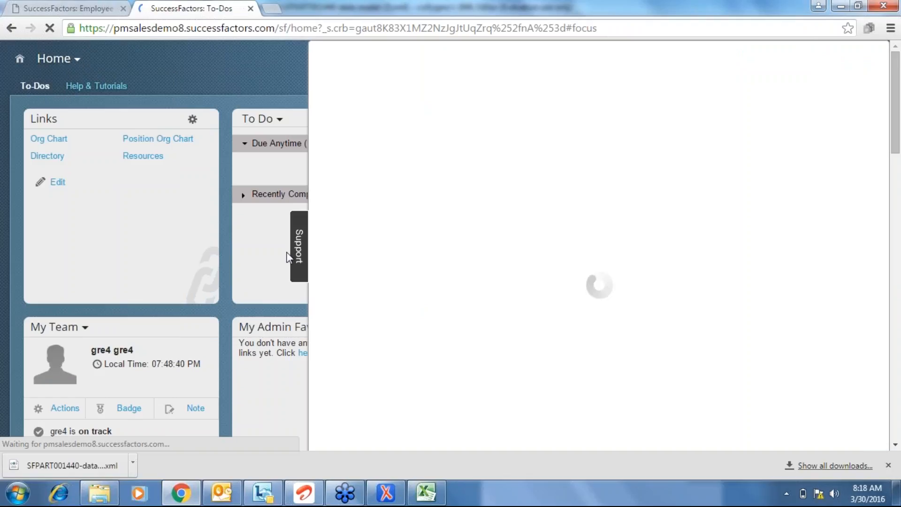
click(299, 258)
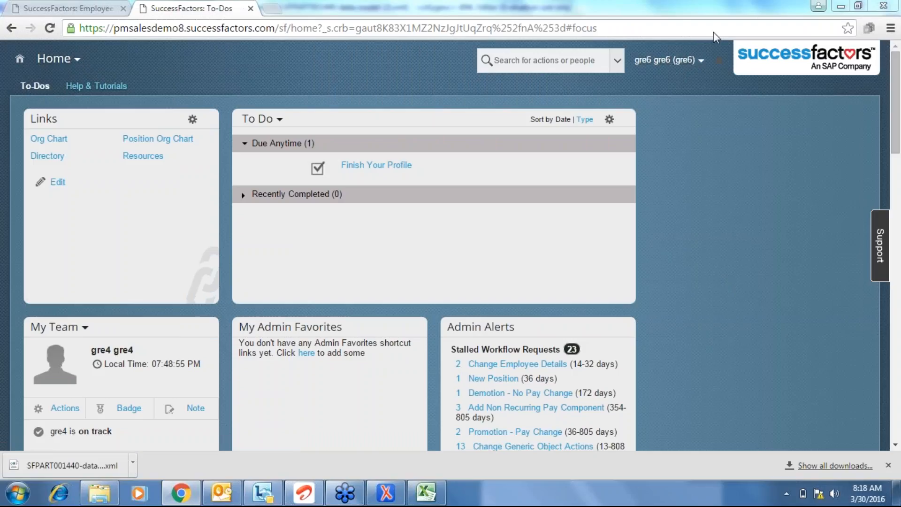
View the account Options page, then log out of the demo user session.
click(701, 61)
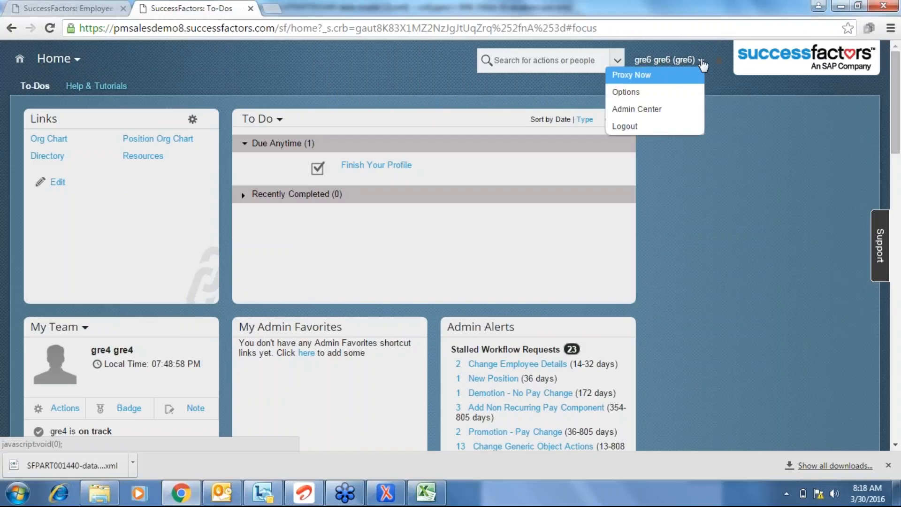
click(666, 107)
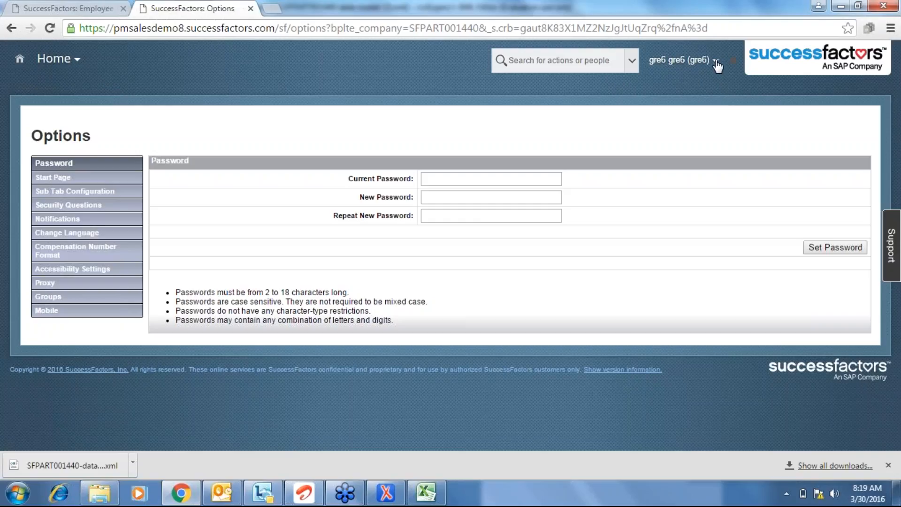
click(704, 60)
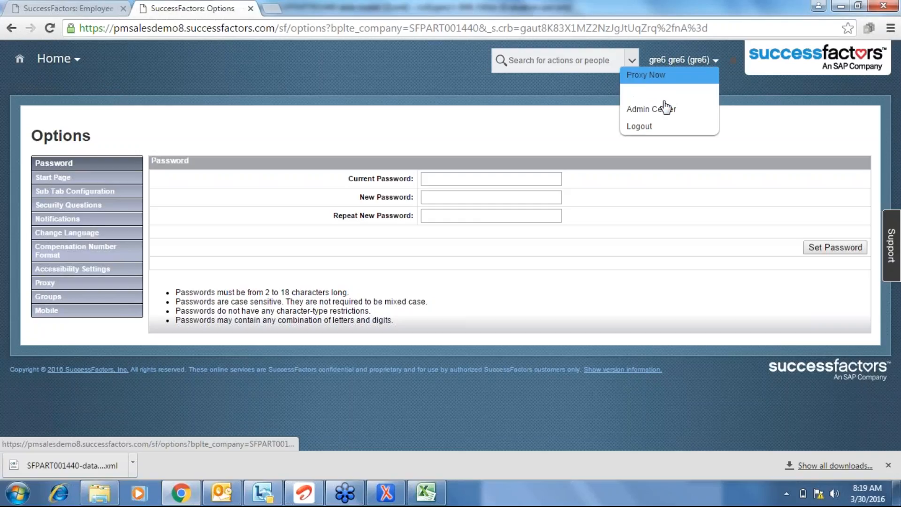
click(639, 126)
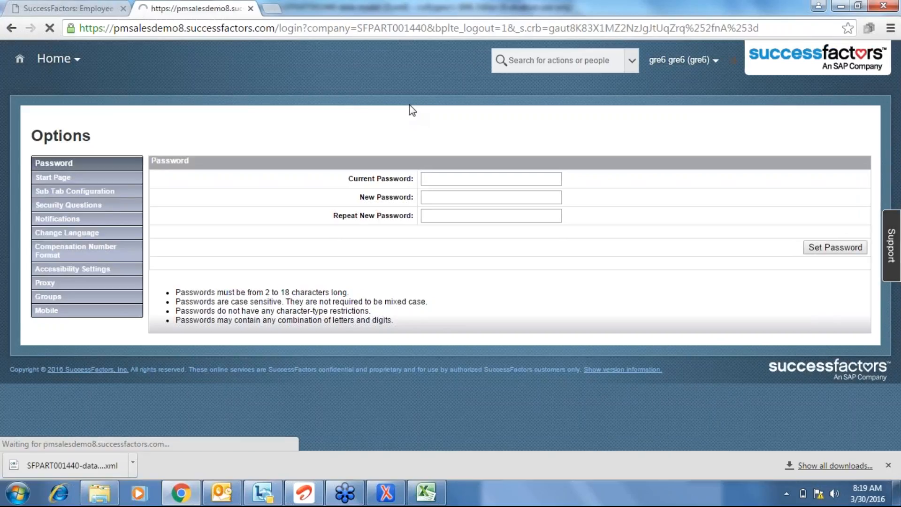
Sign back in as the demo user with the new password.
text(gre6)
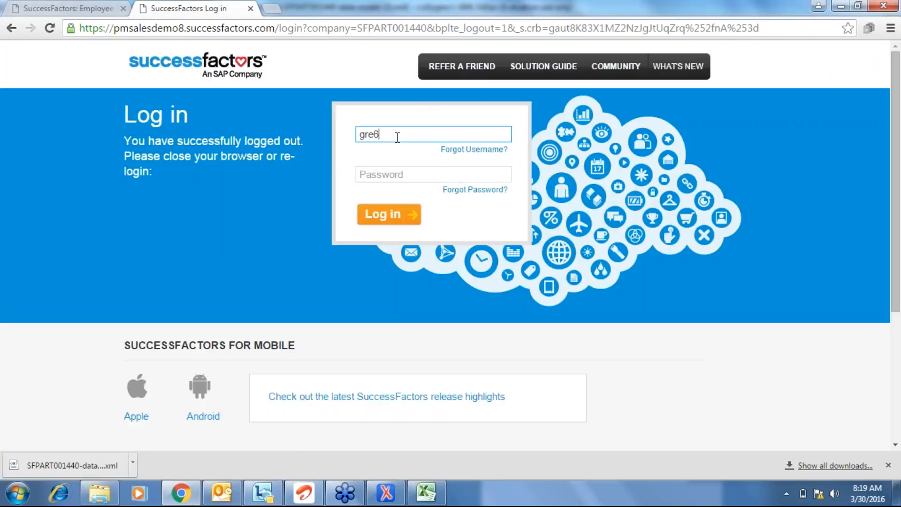
click(372, 179)
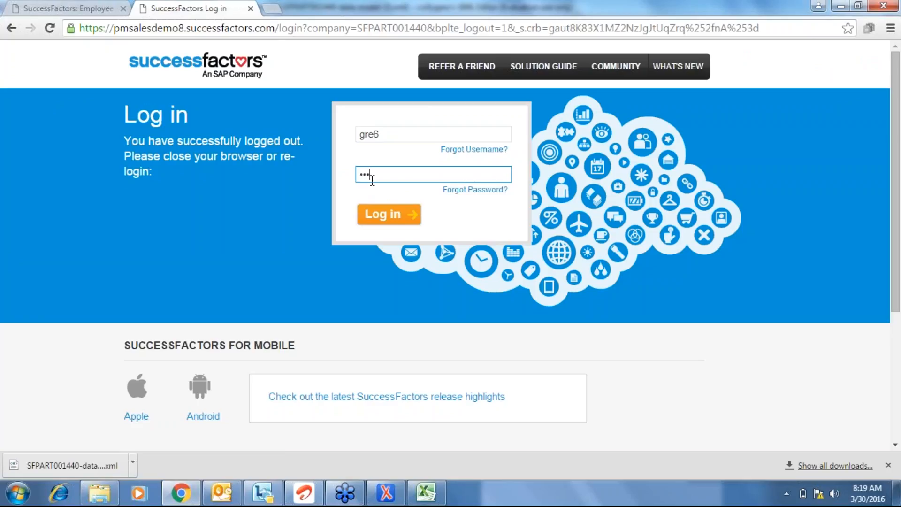
click(395, 215)
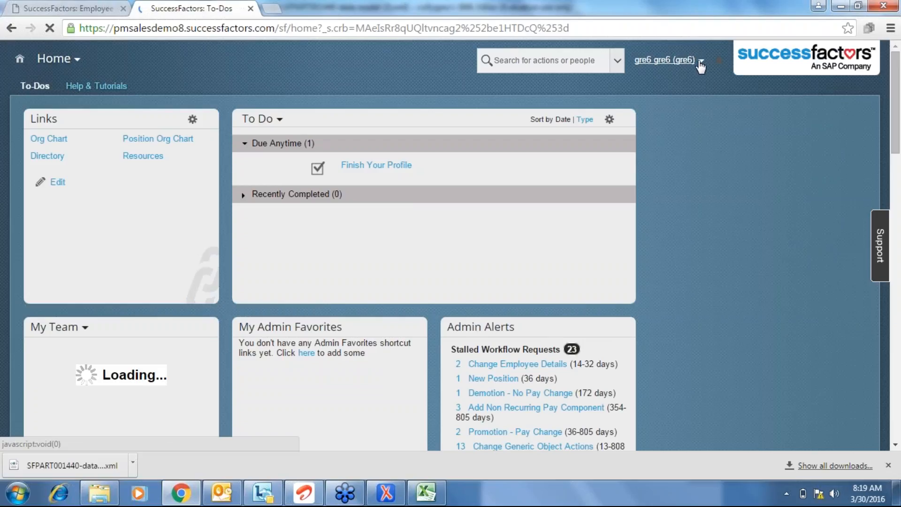
Log out of the demo session, dismissing Chrome's save-password bubble, and reload the login page.
click(701, 61)
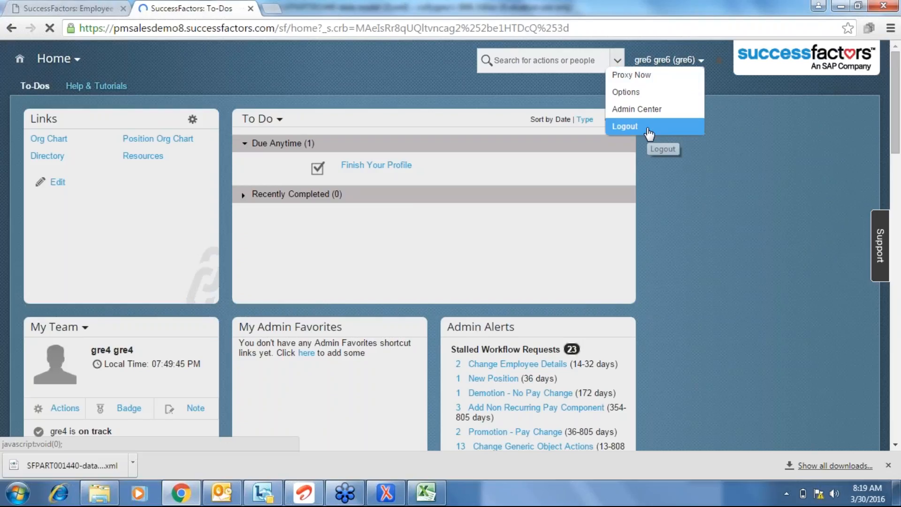
click(648, 131)
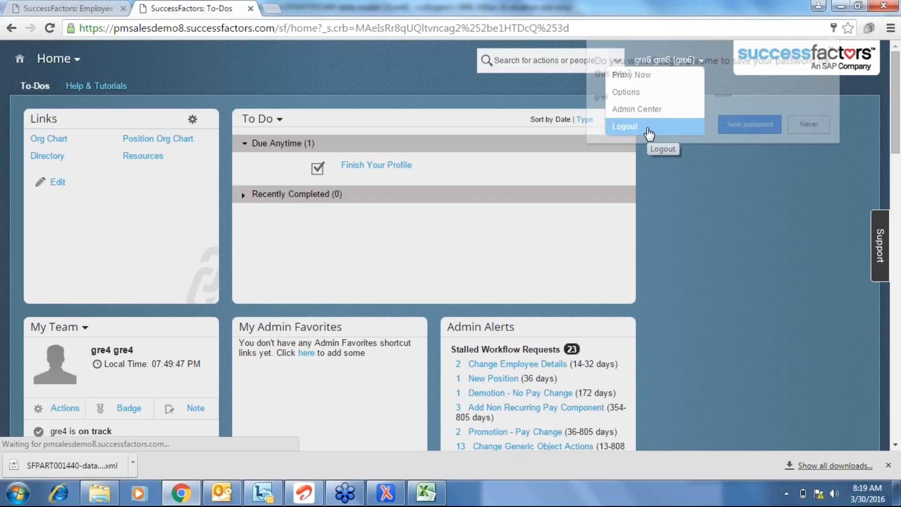
click(730, 235)
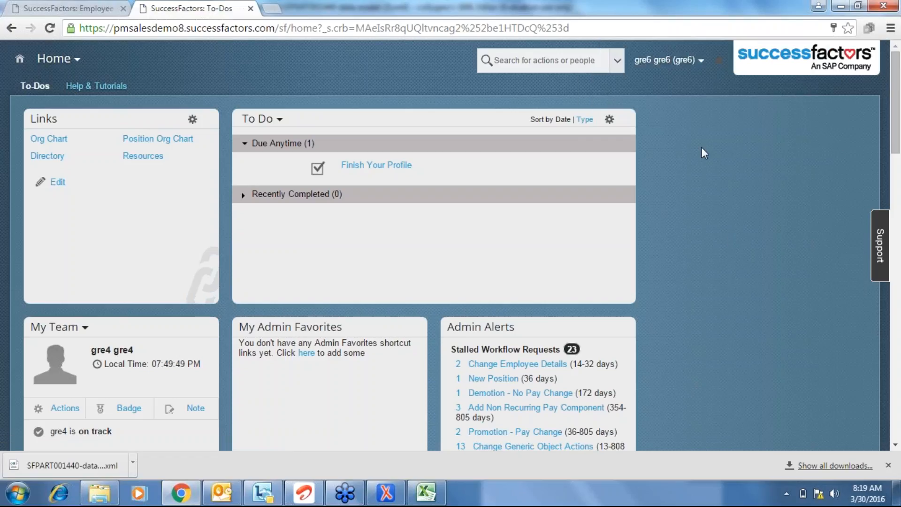
click(703, 64)
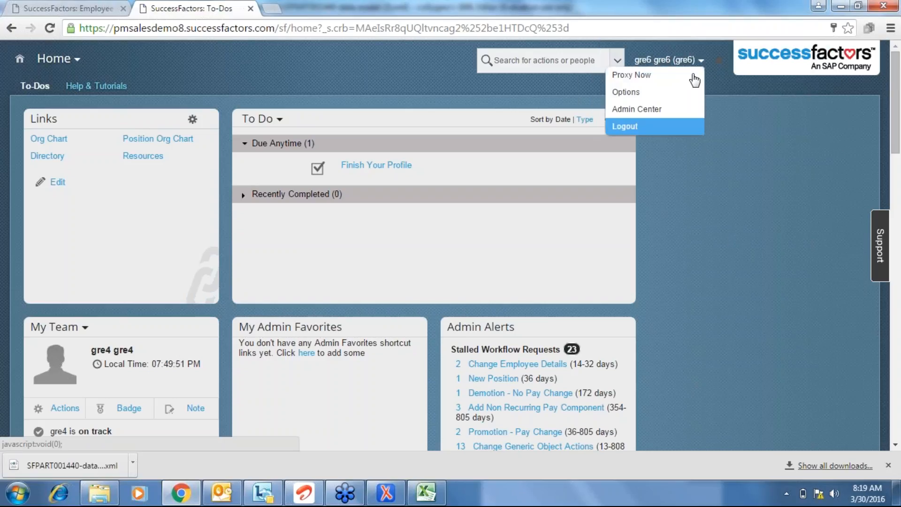
click(648, 125)
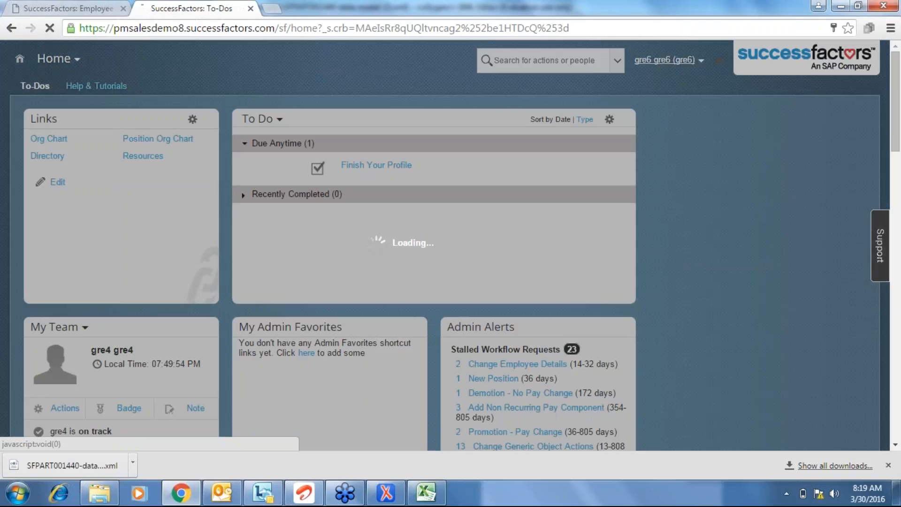
click(281, 28)
key(Return)
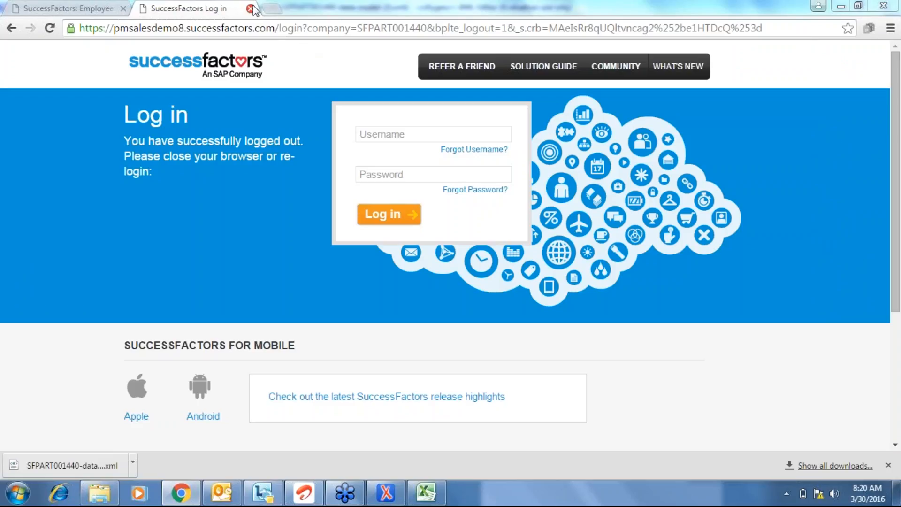
Close the extra logged-out login tab and scroll back to the top of the new-hire form.
click(250, 9)
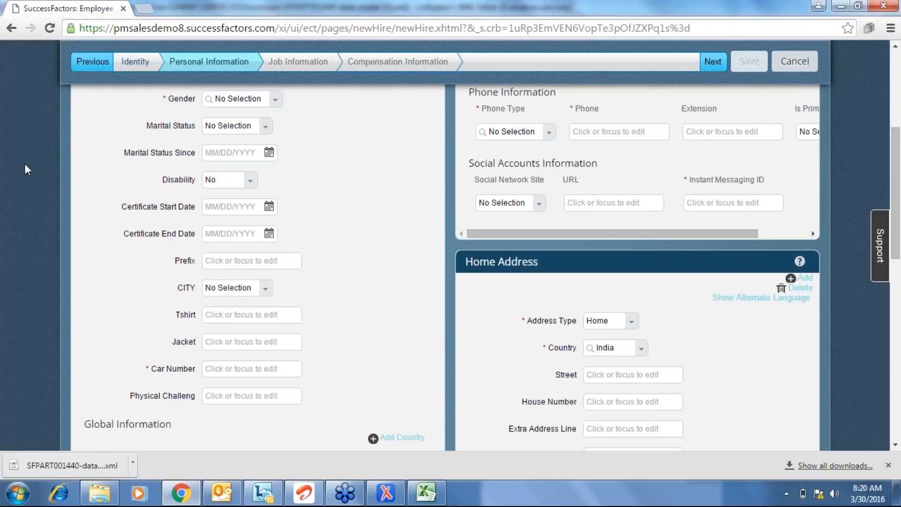
scroll(24, 170, up, 1)
scroll(27, 169, up, 1)
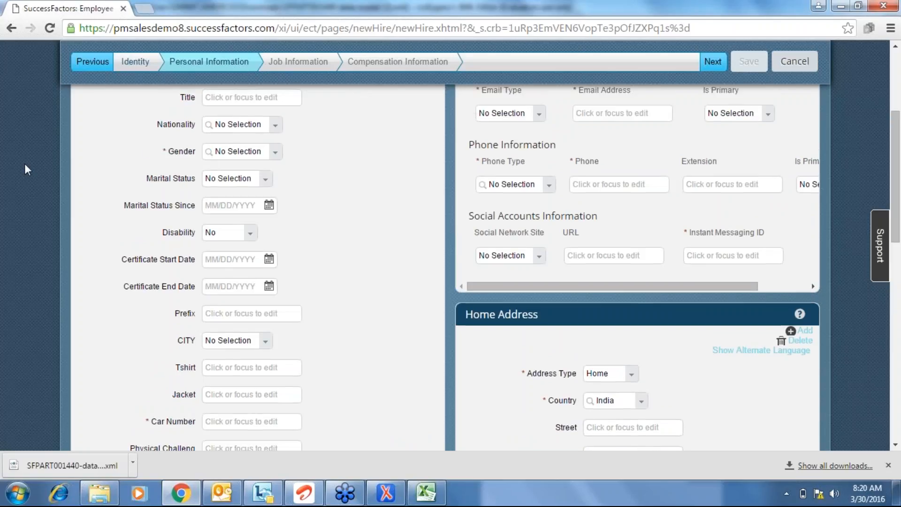
scroll(25, 165, up, 7)
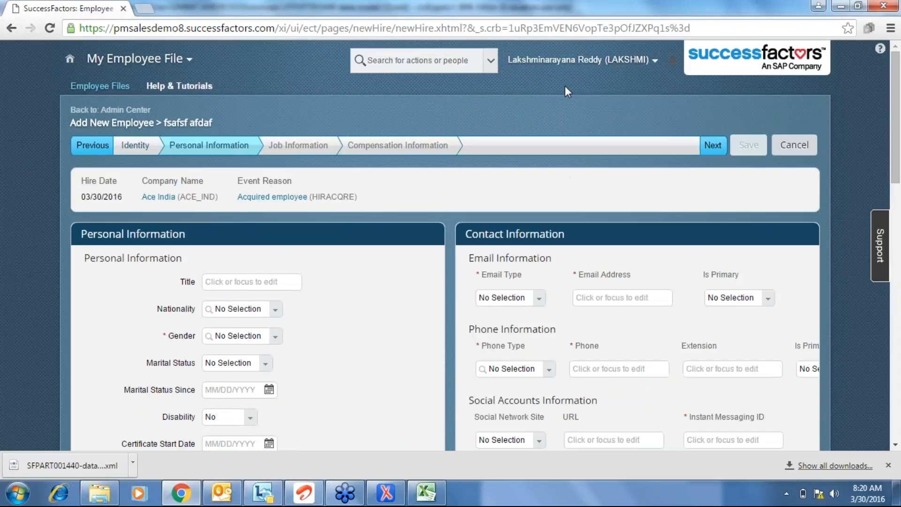
Log out from the user menu, leaving the new-hire form without saving.
click(654, 60)
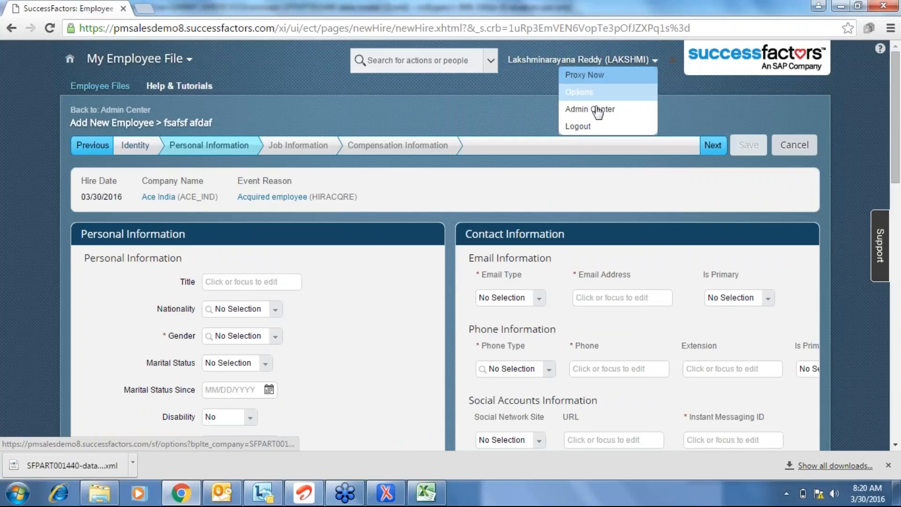
click(584, 126)
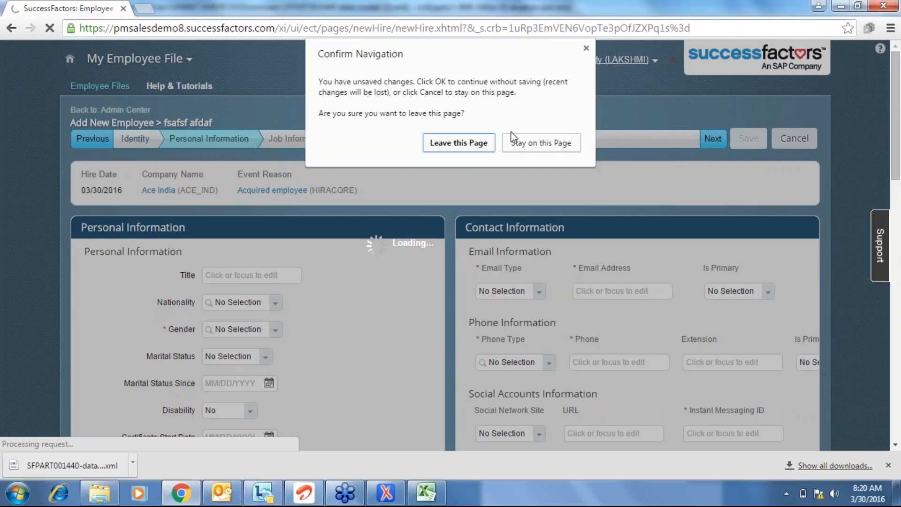
click(458, 142)
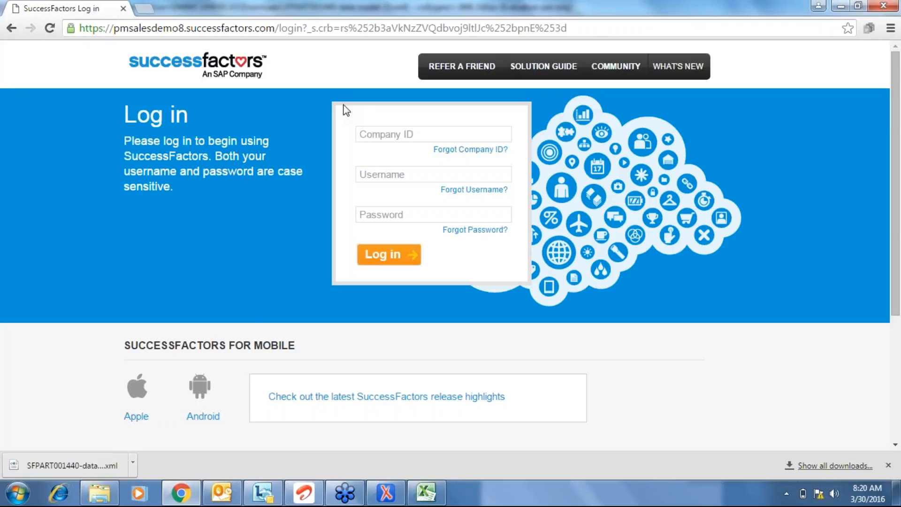
Close Chrome, then cancel closing SFPART001440-data-model (2).xml so it stays open unsaved.
click(123, 8)
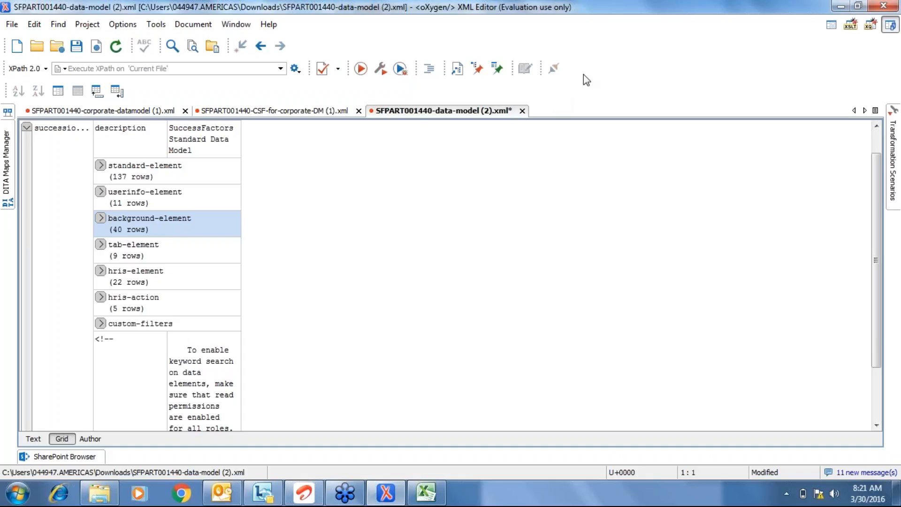
click(522, 112)
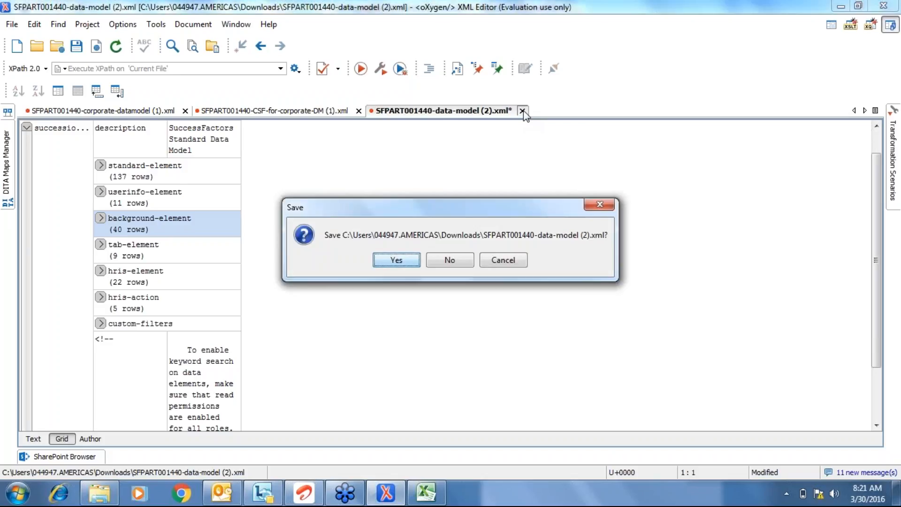
click(498, 264)
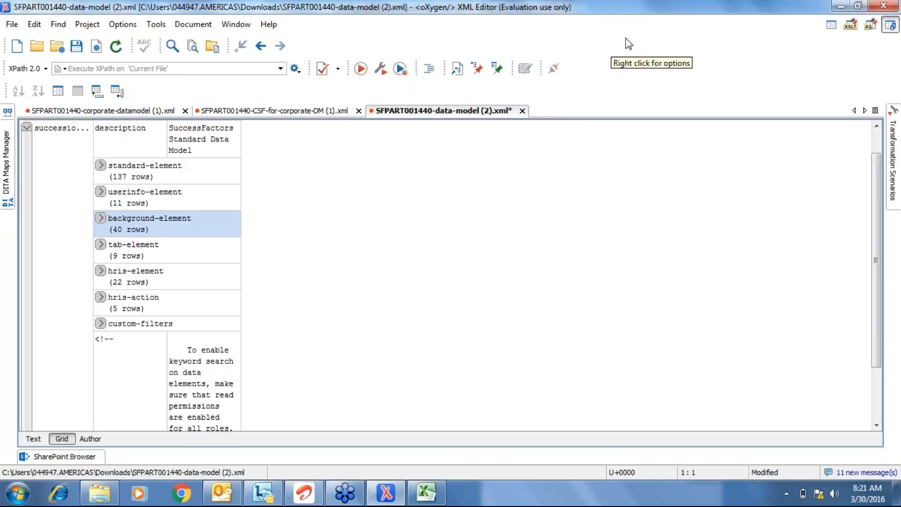